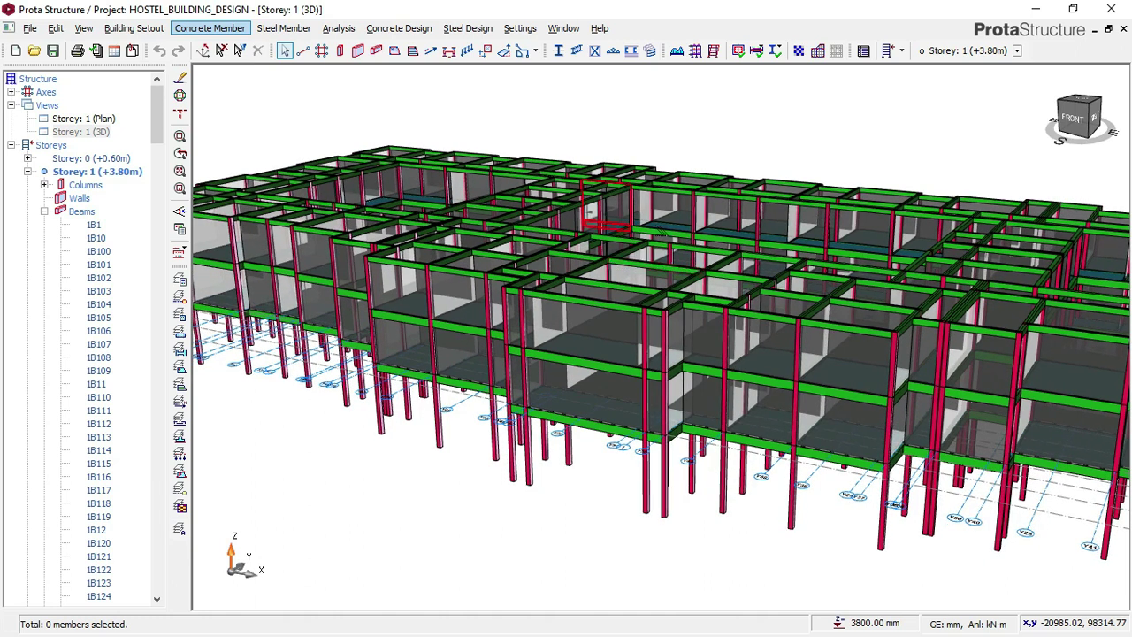
# - Bring up the Storey 1 plan of HOSTEL_BUILDING_DESIGN and zoom in on its axes and beams
pyautogui.moveTo(676, 229)
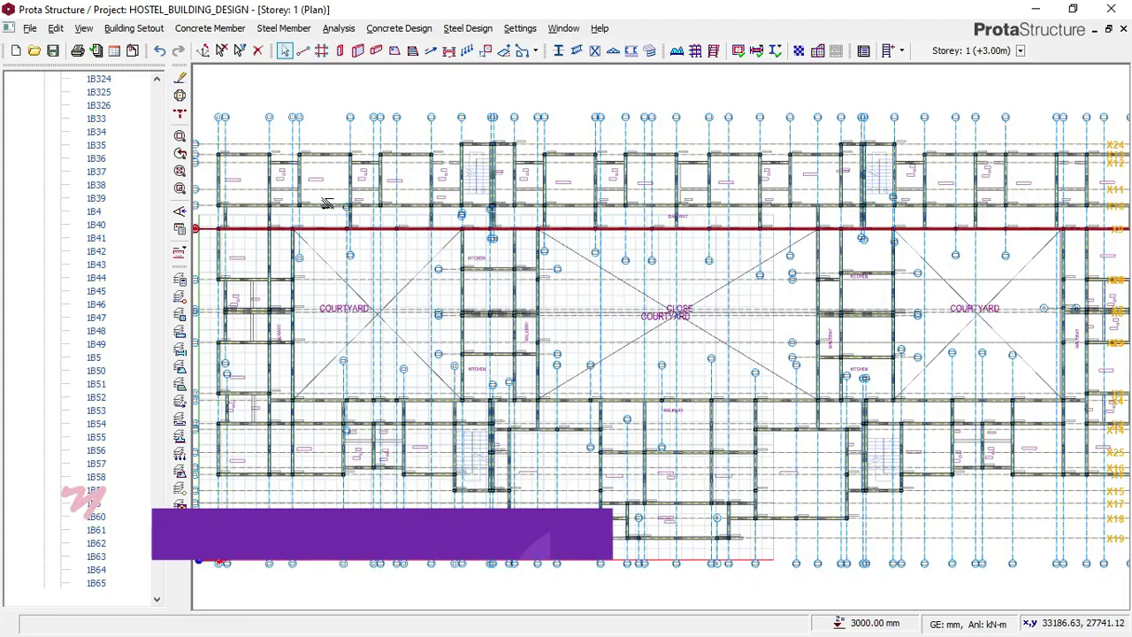
pyautogui.scroll(3, 321, 201)
pyautogui.scroll(2, 321, 201)
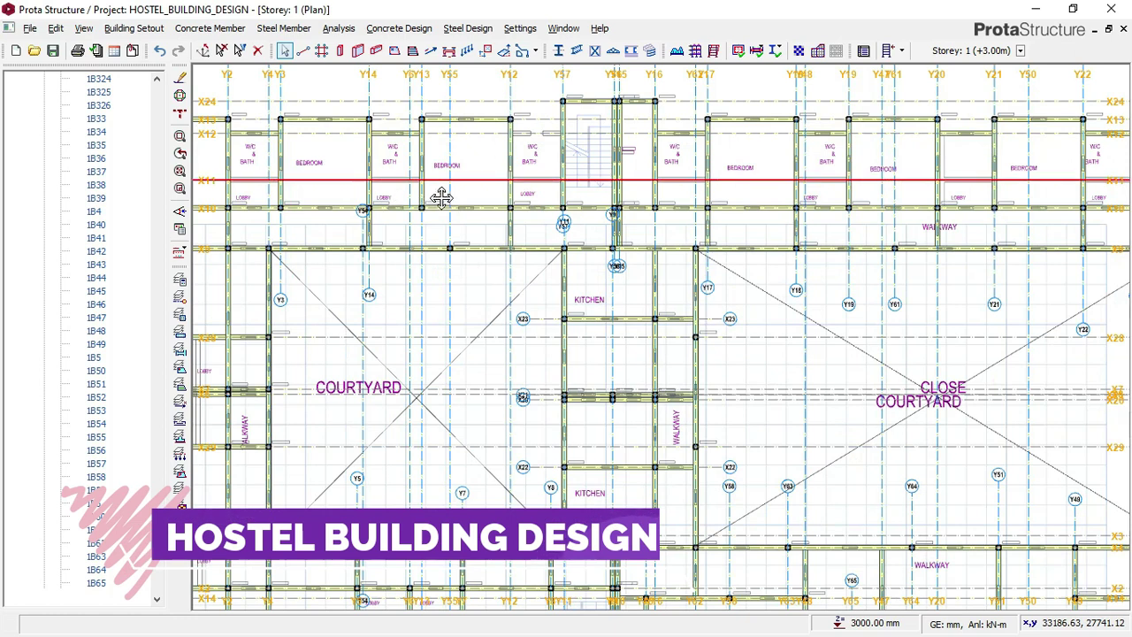
# - Start the Slab tool with 150 mm slab depth and 20 mm concrete cover
pyautogui.scroll(2, 437, 191)
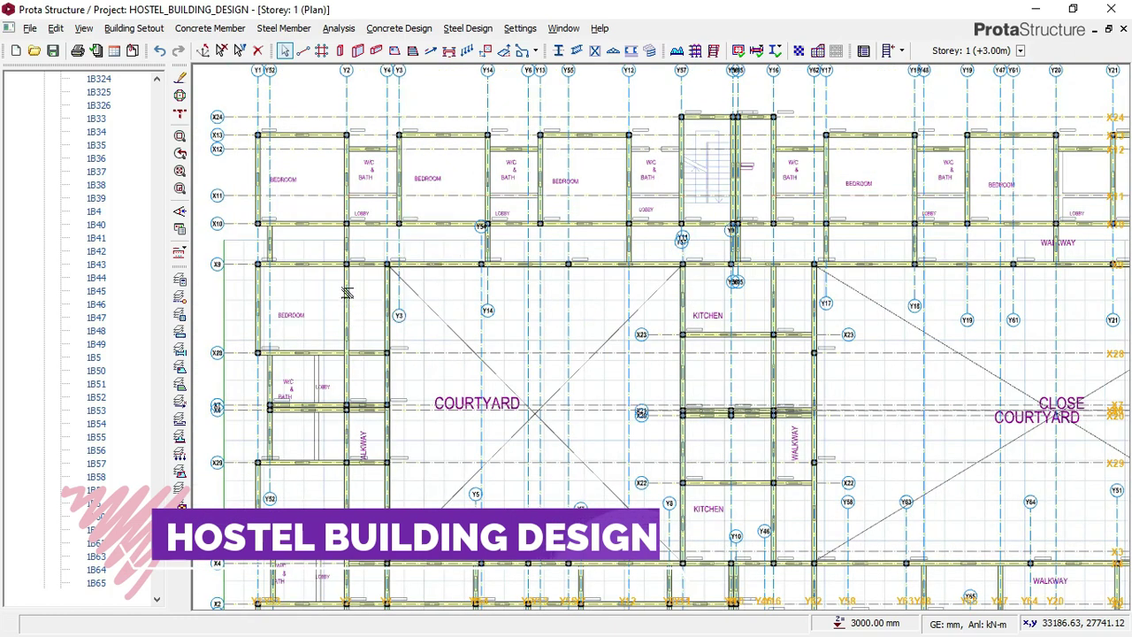
pyautogui.click(217, 29)
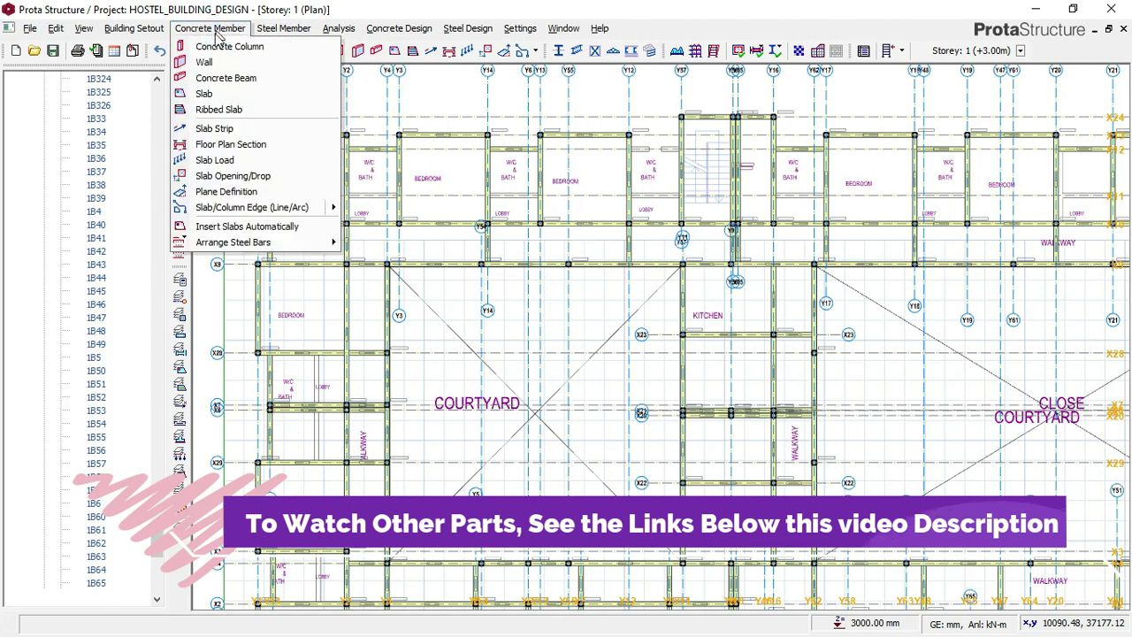
pyautogui.click(215, 97)
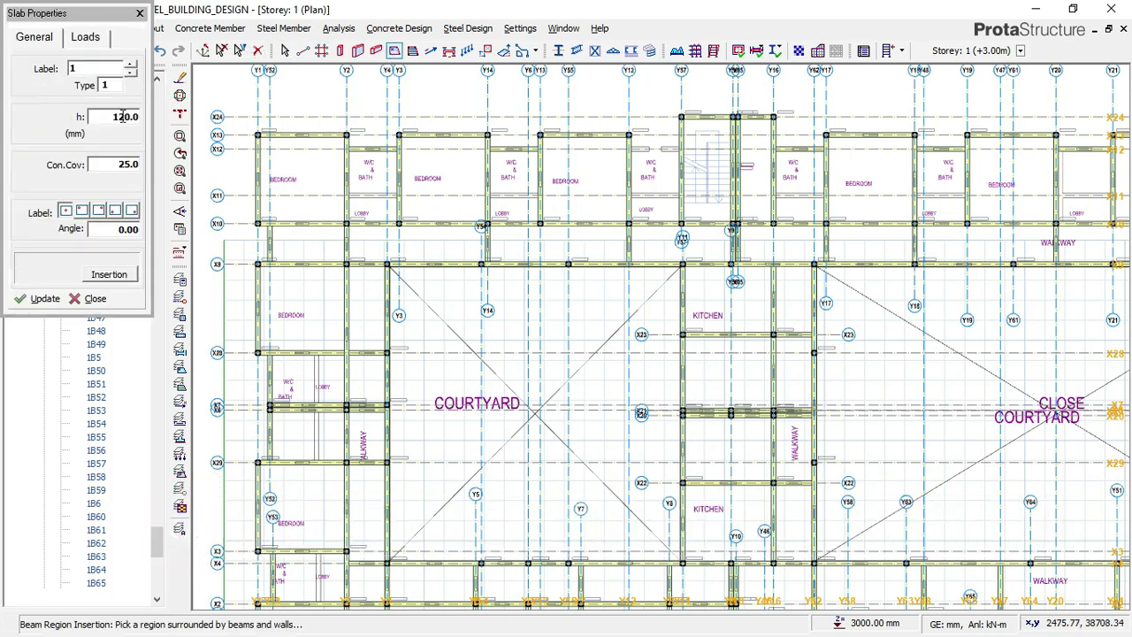
pyautogui.doubleClick(115, 117)
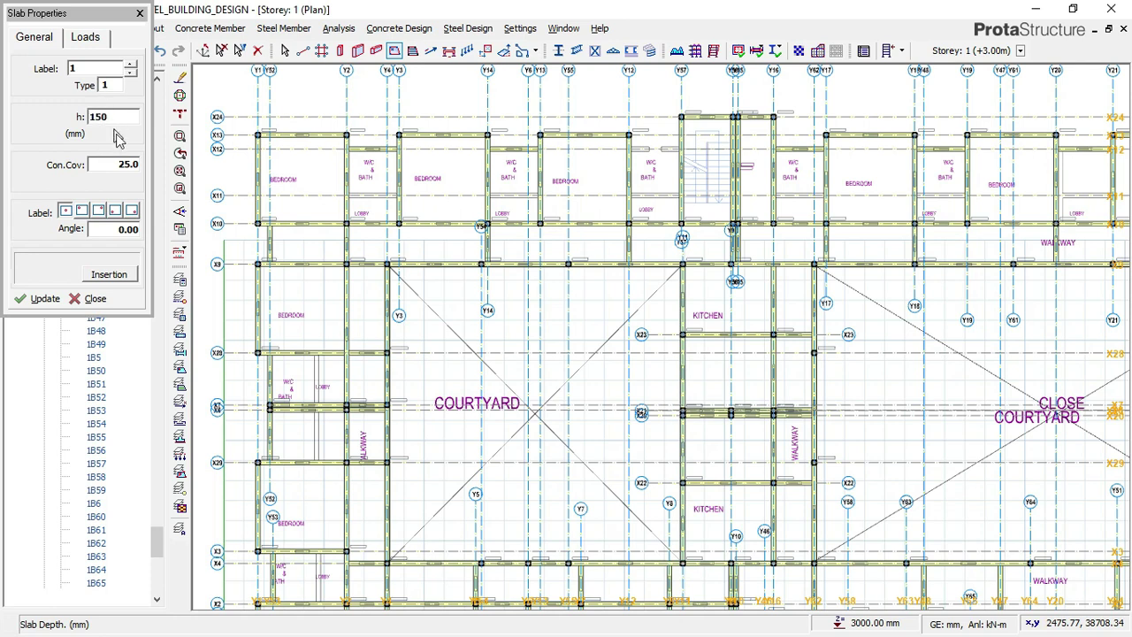
pyautogui.doubleClick(131, 159)
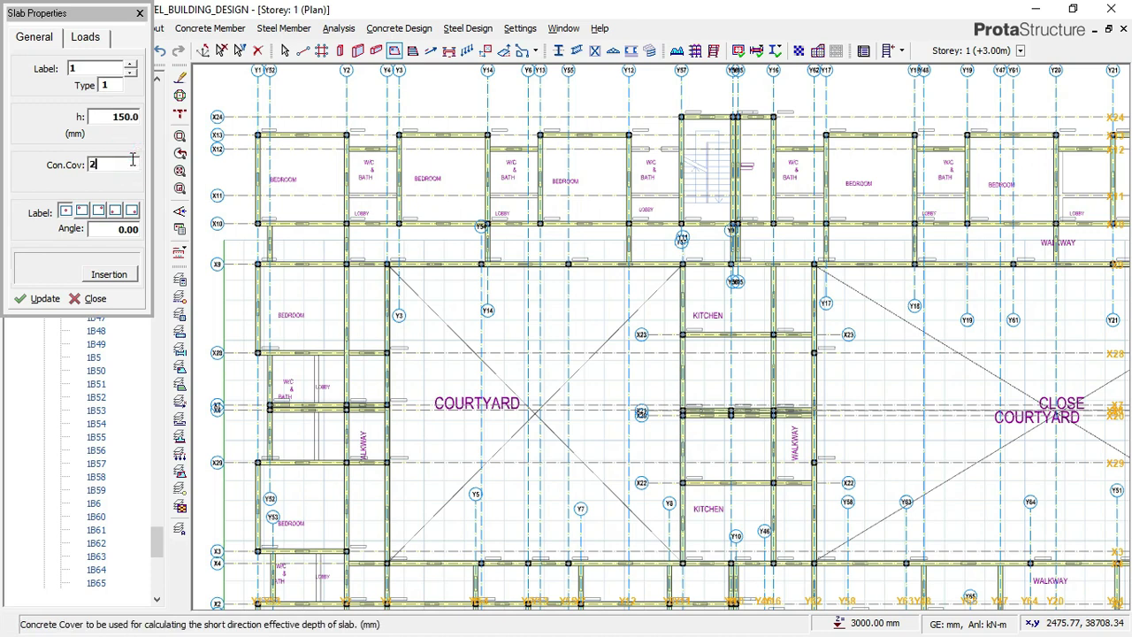
pyautogui.click(89, 39)
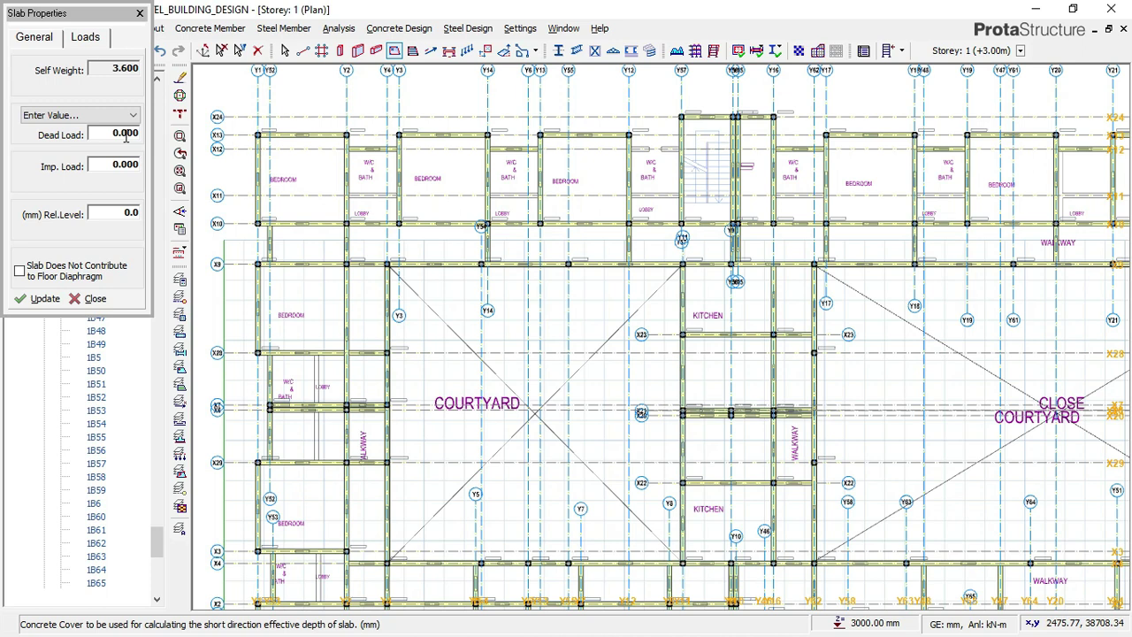
# - Set dead load 1.5 and 1.500 Bedrooms and Dormitories imposed load, then place slab 1S1 in the top-left bedroom
pyautogui.doubleClick(126, 135)
pyautogui.click(121, 164)
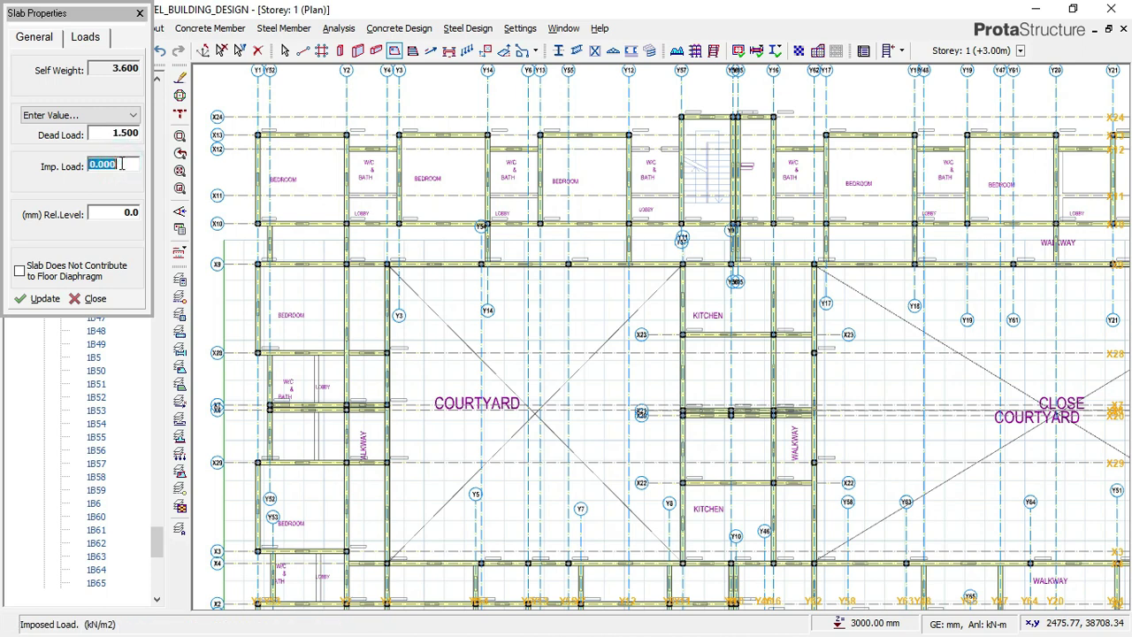
pyautogui.click(97, 168)
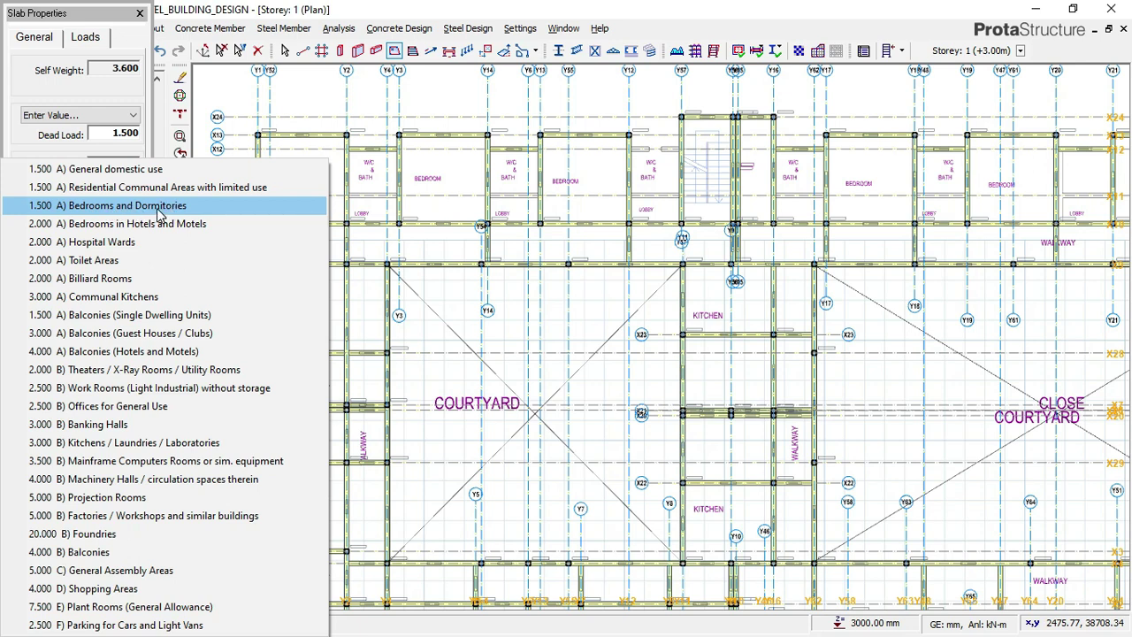
pyautogui.click(107, 206)
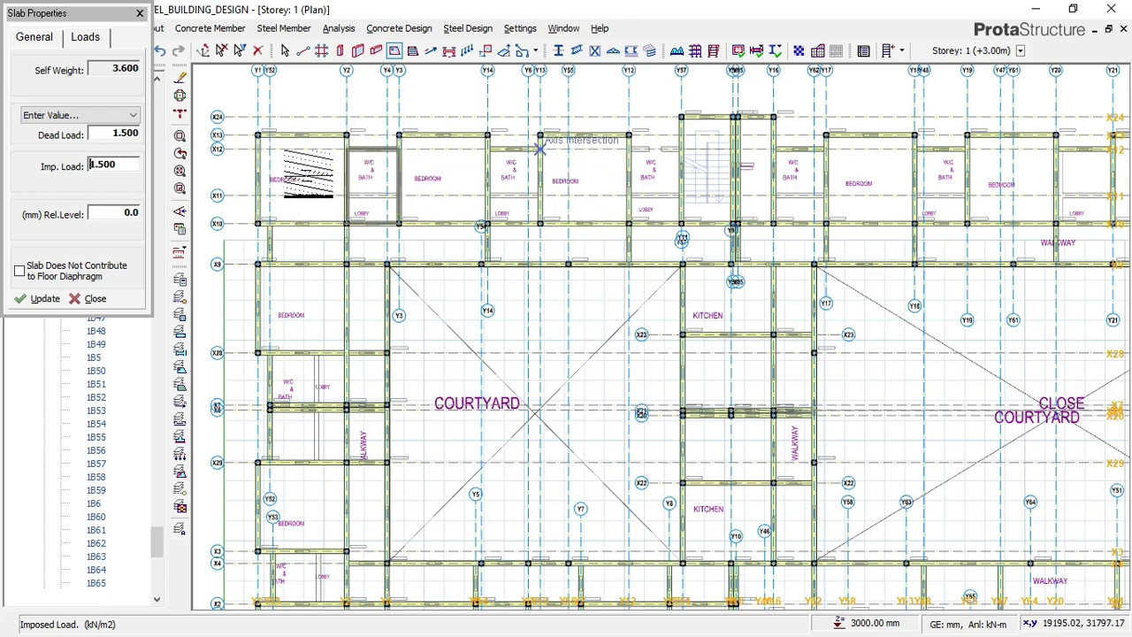
pyautogui.click(305, 172)
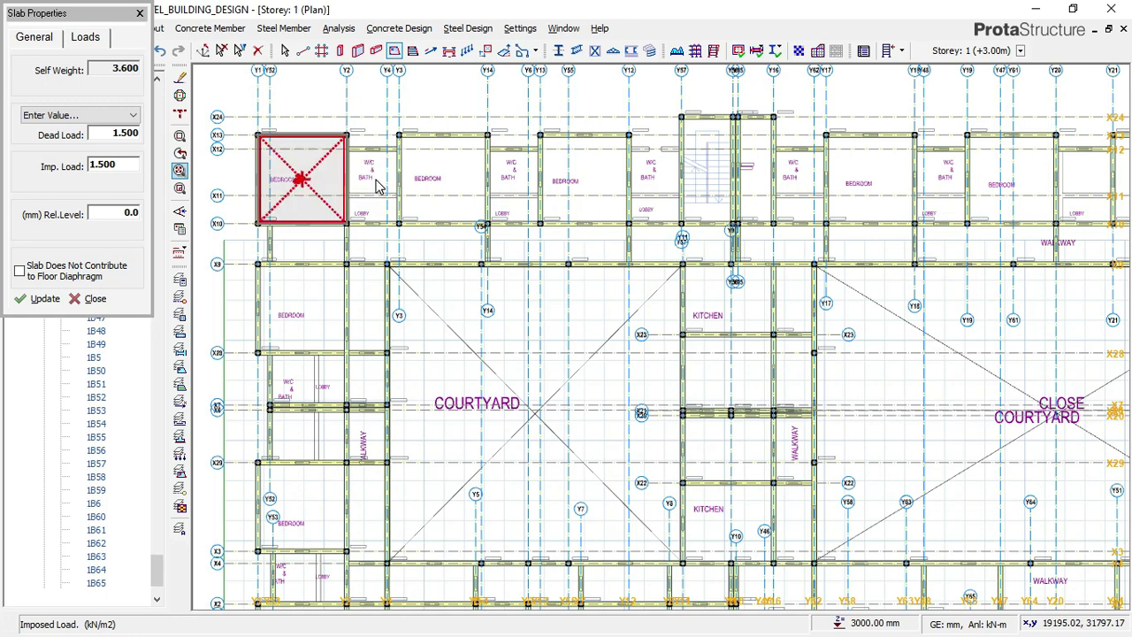
# - Add slabs to the W/C bath, top-row, stair-side bath, bedroom and four kitchen-block bays
pyautogui.click(433, 177)
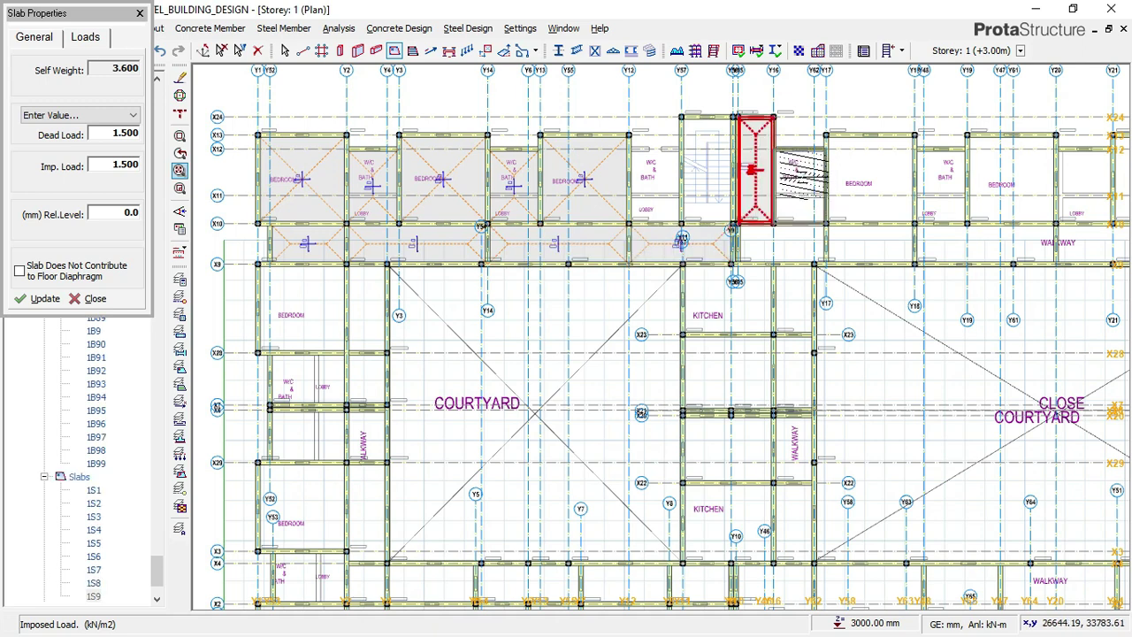
pyautogui.click(801, 184)
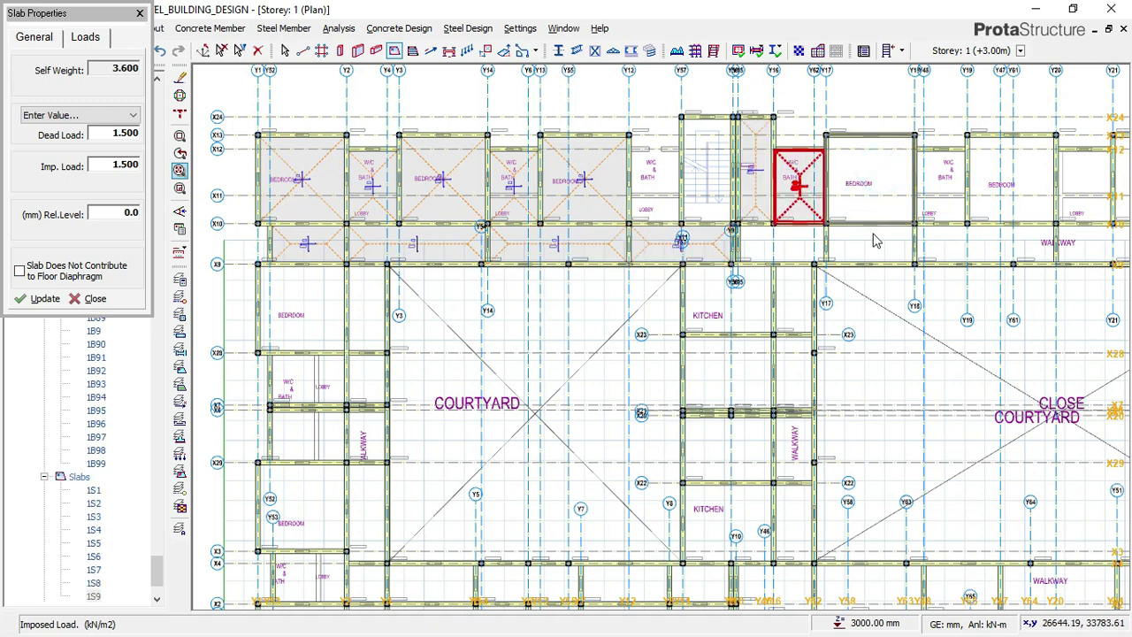
pyautogui.click(872, 177)
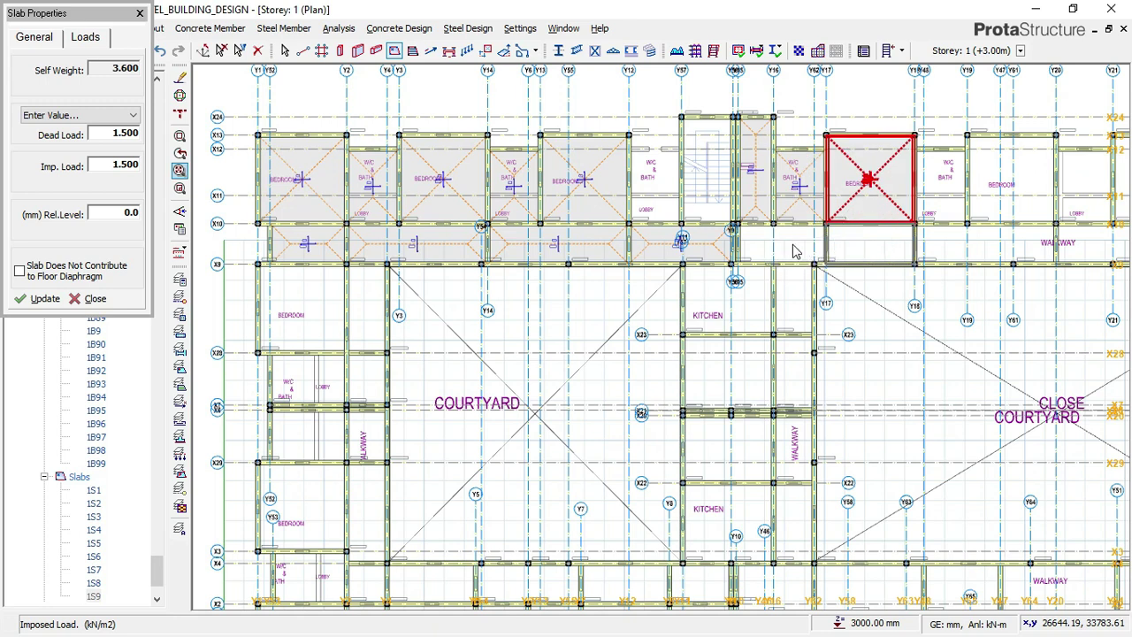
pyautogui.click(870, 244)
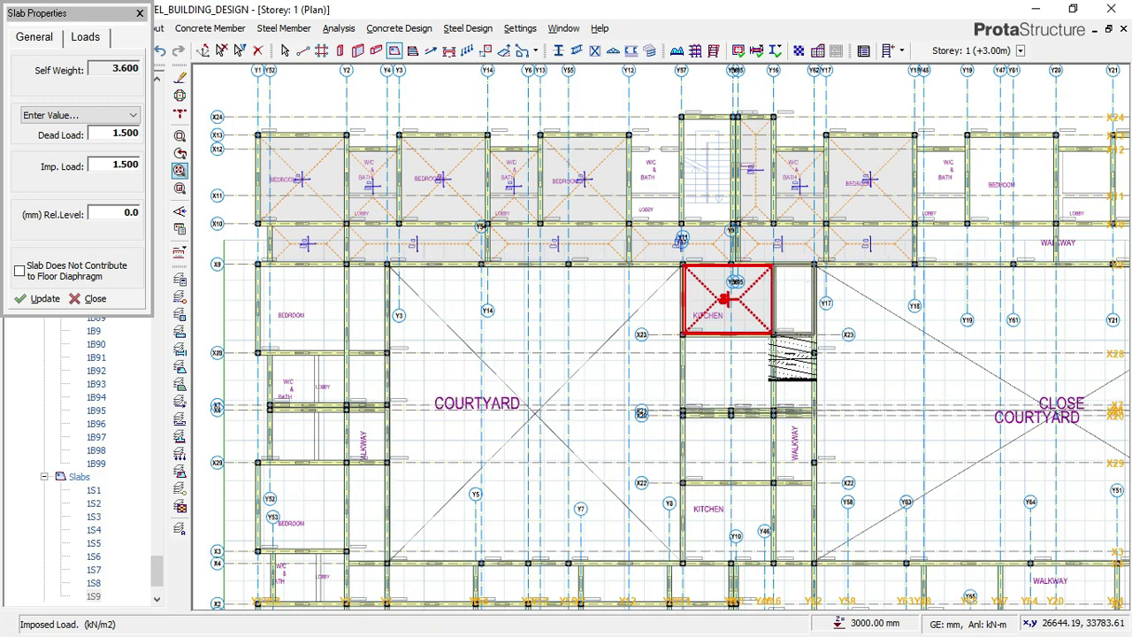
pyautogui.click(793, 301)
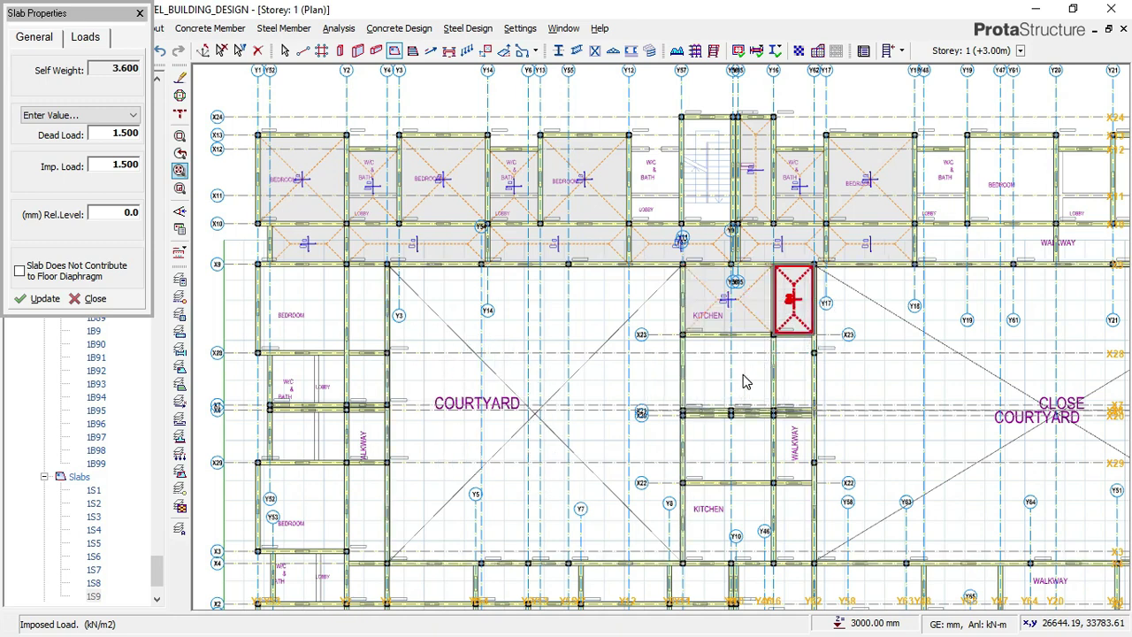
pyautogui.click(794, 371)
pyautogui.click(740, 472)
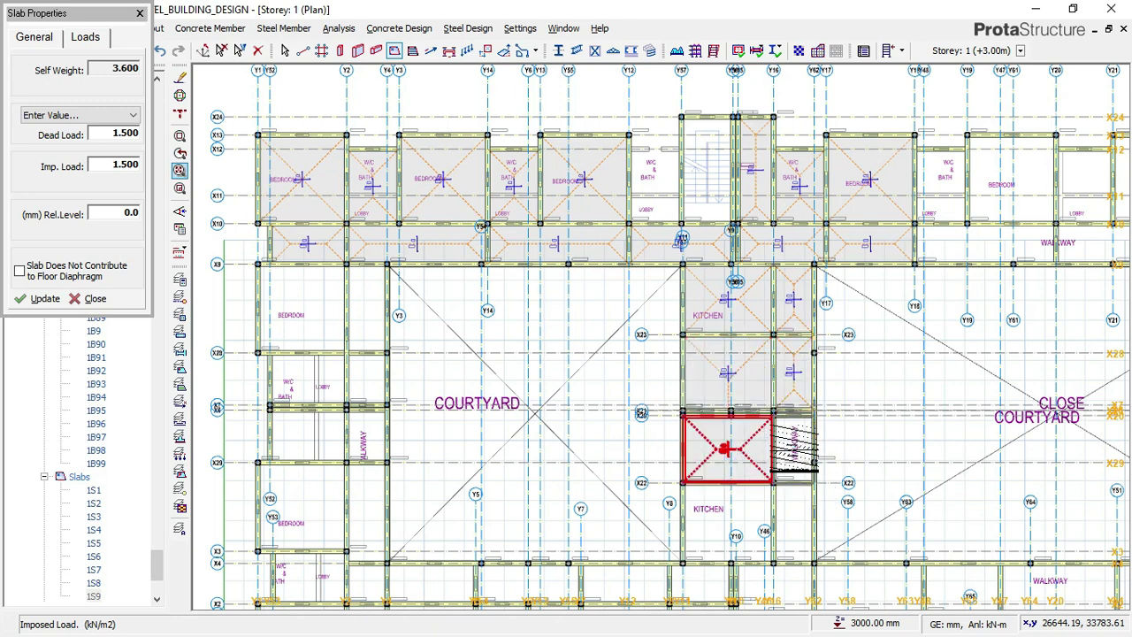
pyautogui.click(739, 522)
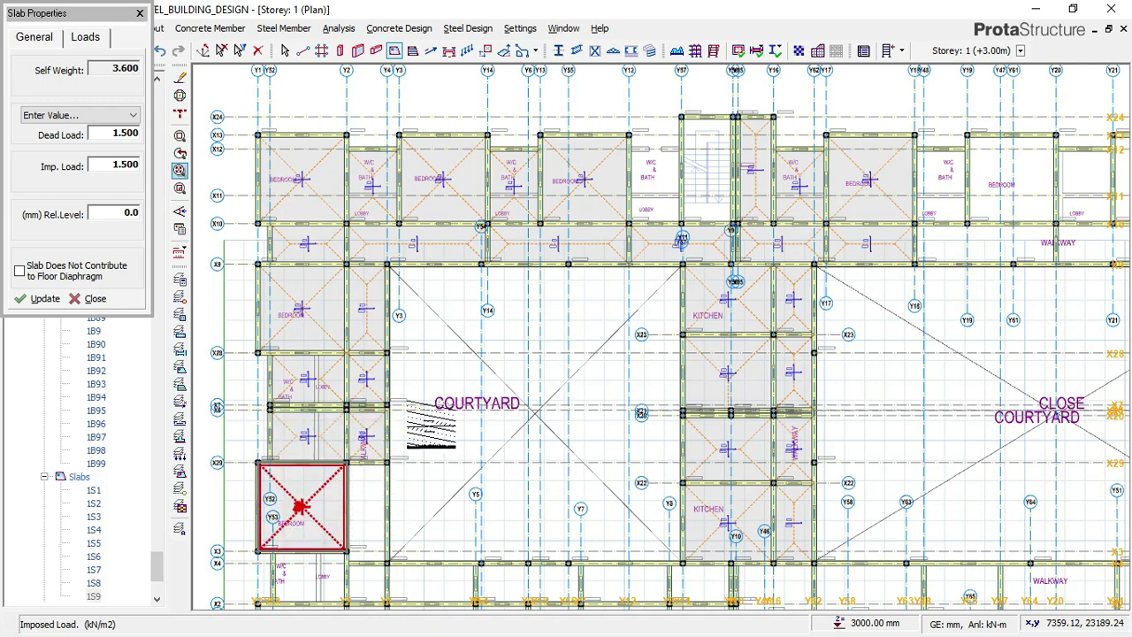
pyautogui.scroll(-2, 371, 495)
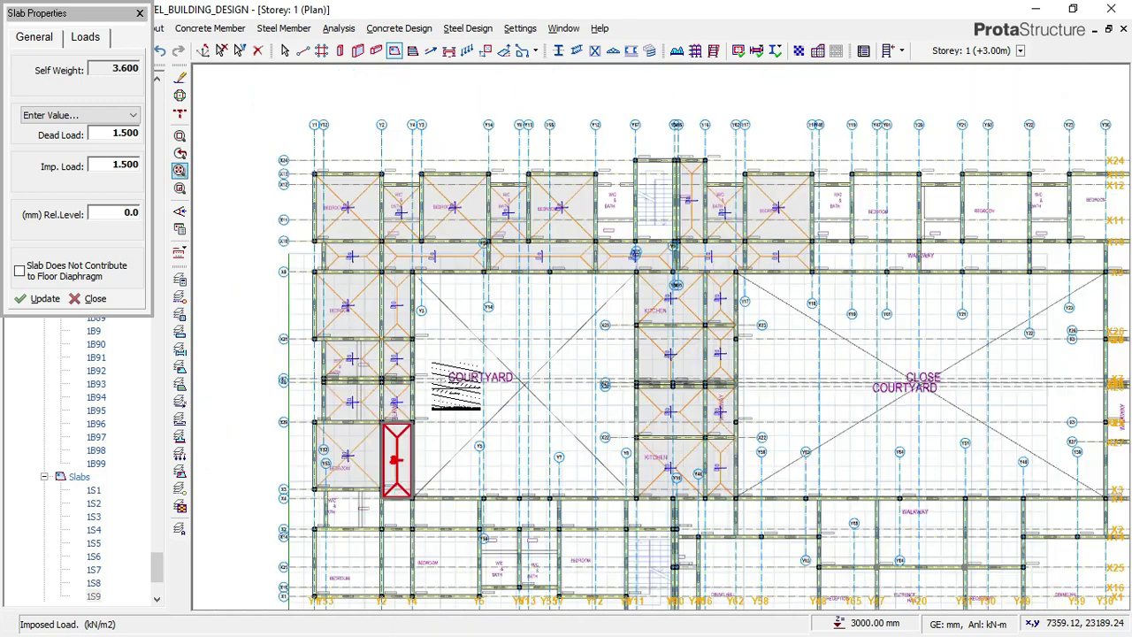
# - Add slabs to the narrow bay, W/C bath, small lobby and lower-left bedroom bays
pyautogui.scroll(1, 371, 460)
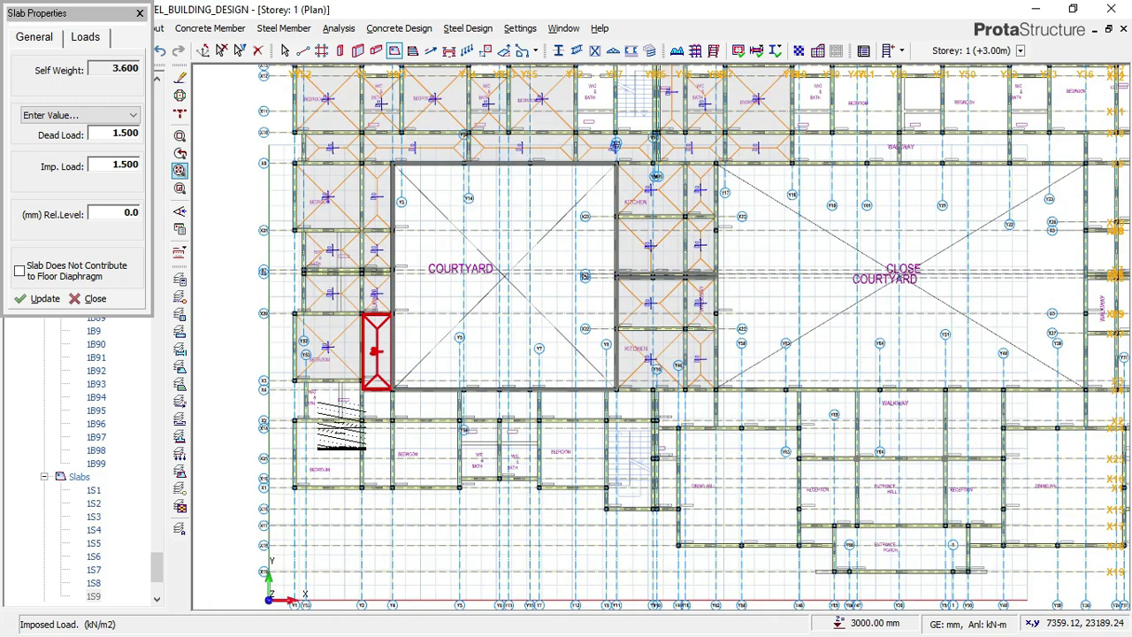
pyautogui.scroll(2, 343, 392)
pyautogui.click(343, 392)
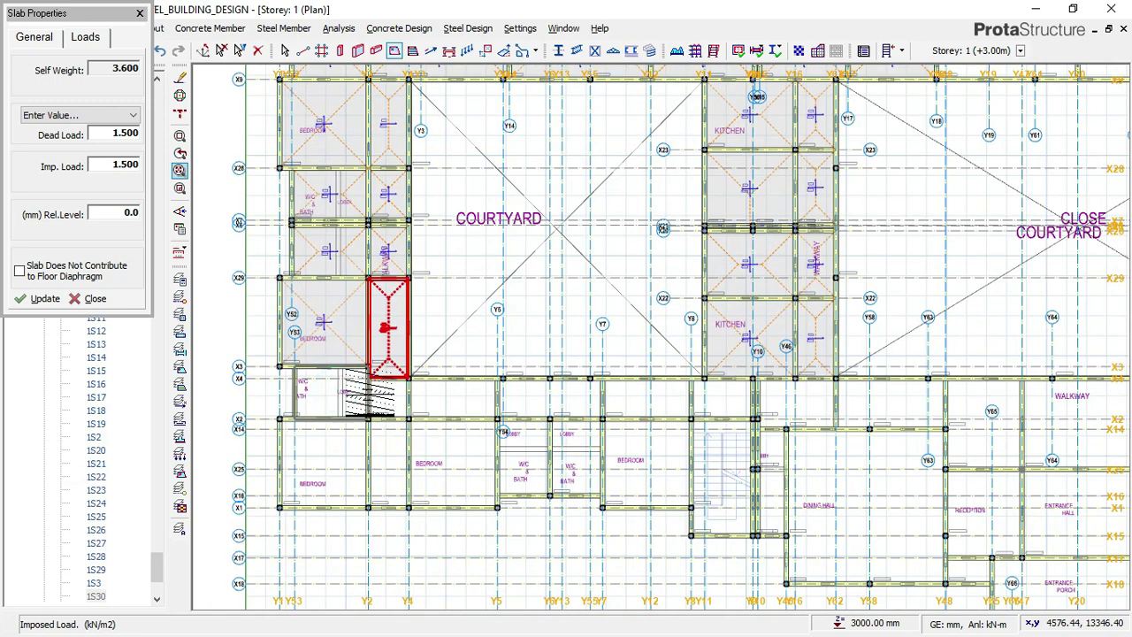
pyautogui.click(332, 393)
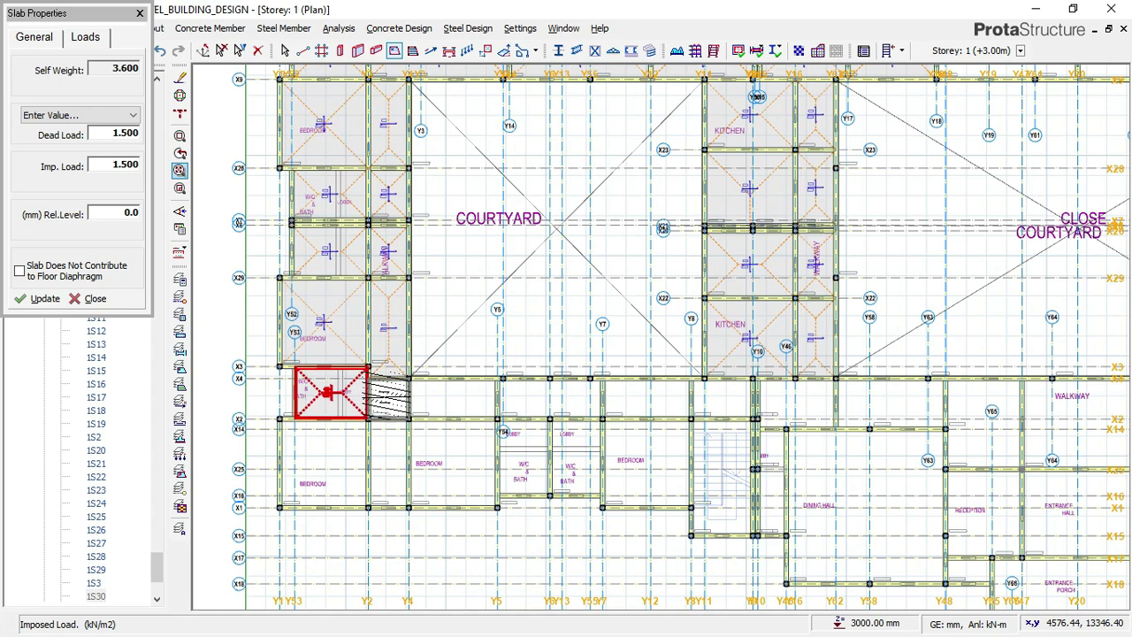
pyautogui.click(455, 403)
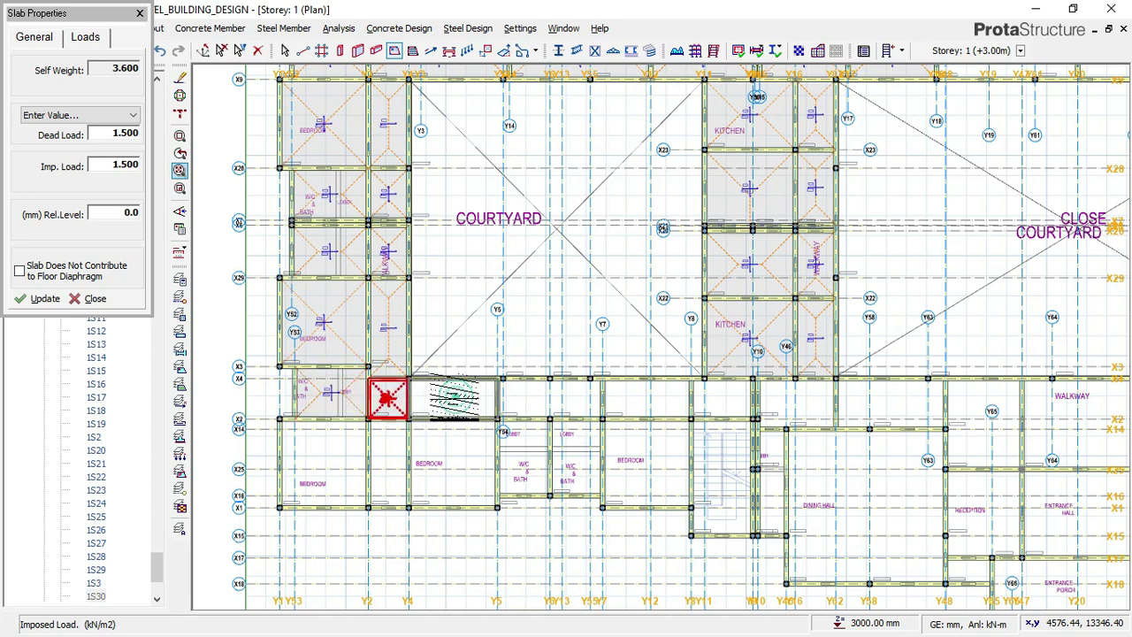
pyautogui.click(322, 451)
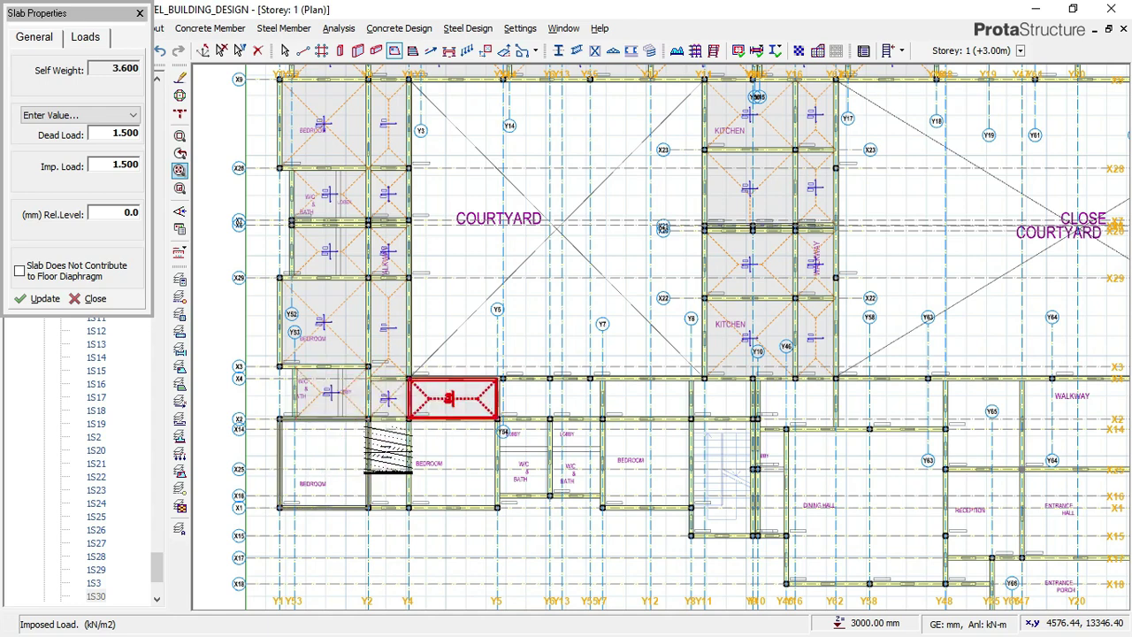
# - Fill the neighbouring bedroom, lobby and bath bays along the lower row with slabs
pyautogui.click(569, 405)
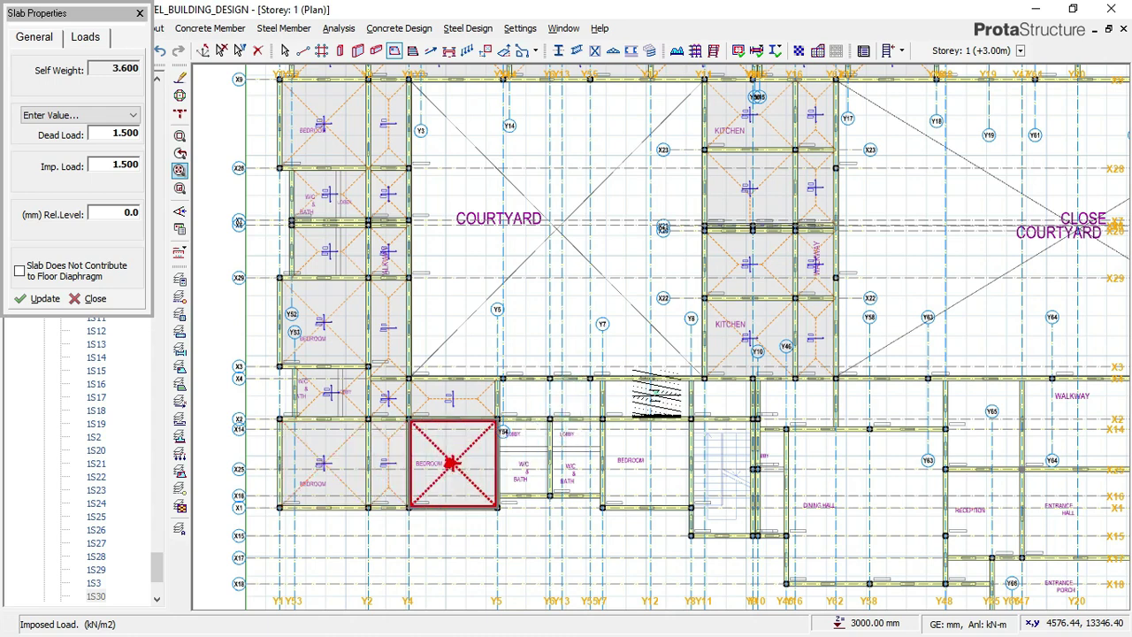
pyautogui.click(660, 459)
pyautogui.click(578, 457)
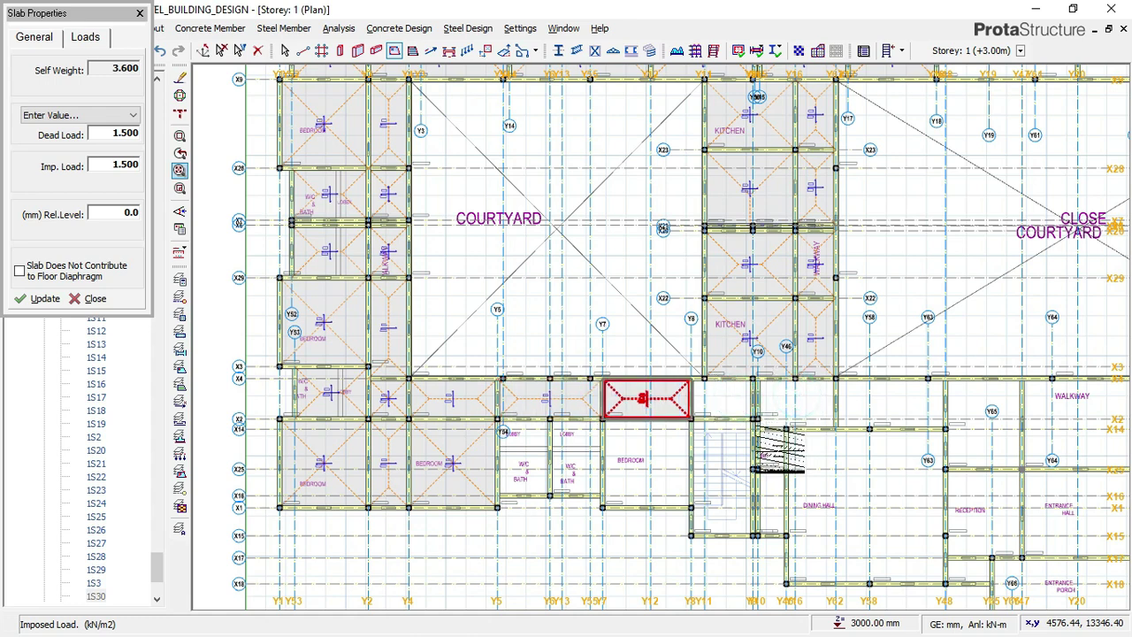
pyautogui.click(890, 397)
pyautogui.click(991, 397)
pyautogui.click(996, 529)
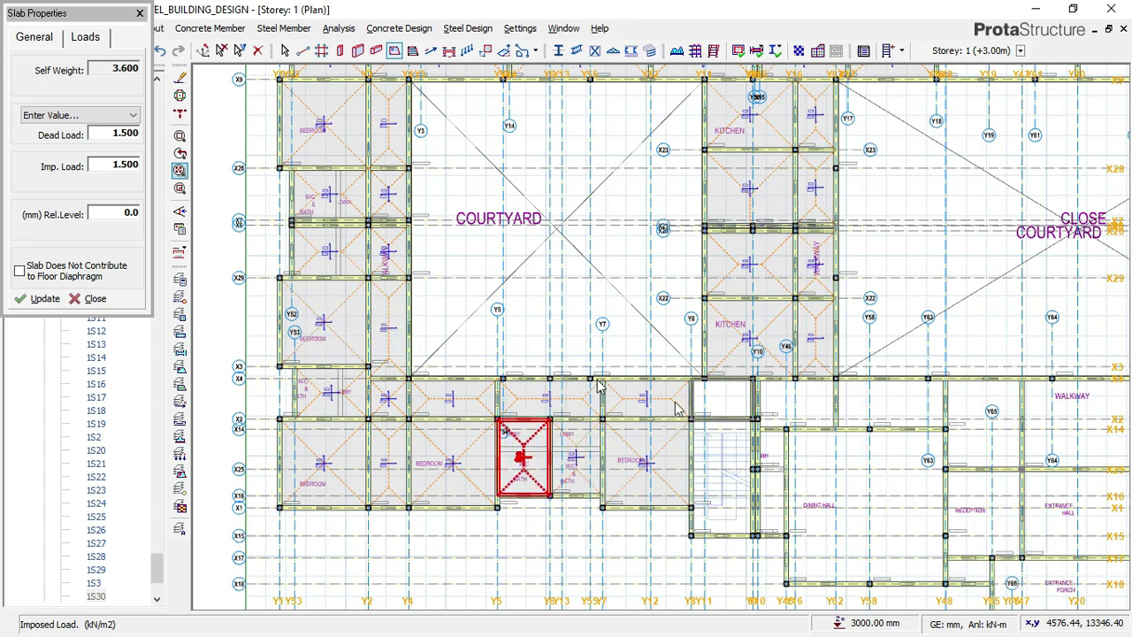
pyautogui.click(708, 403)
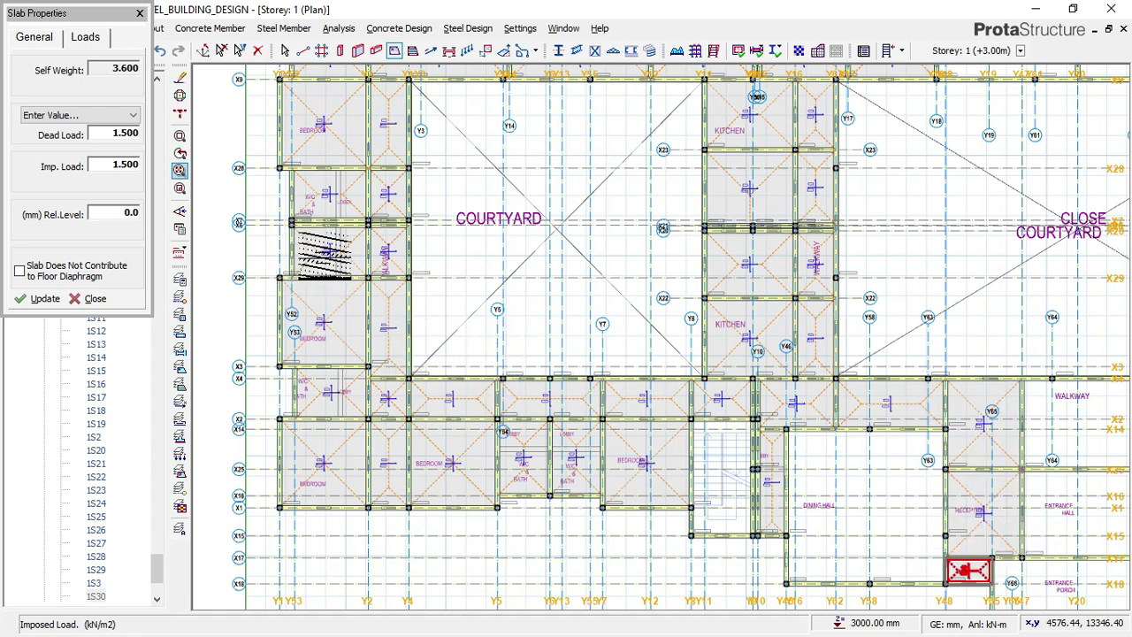
# - Place 1.5/1.5-loaded slabs over the walkway and reception bays
pyautogui.scroll(-3, 326, 252)
pyautogui.scroll(-4, 345, 261)
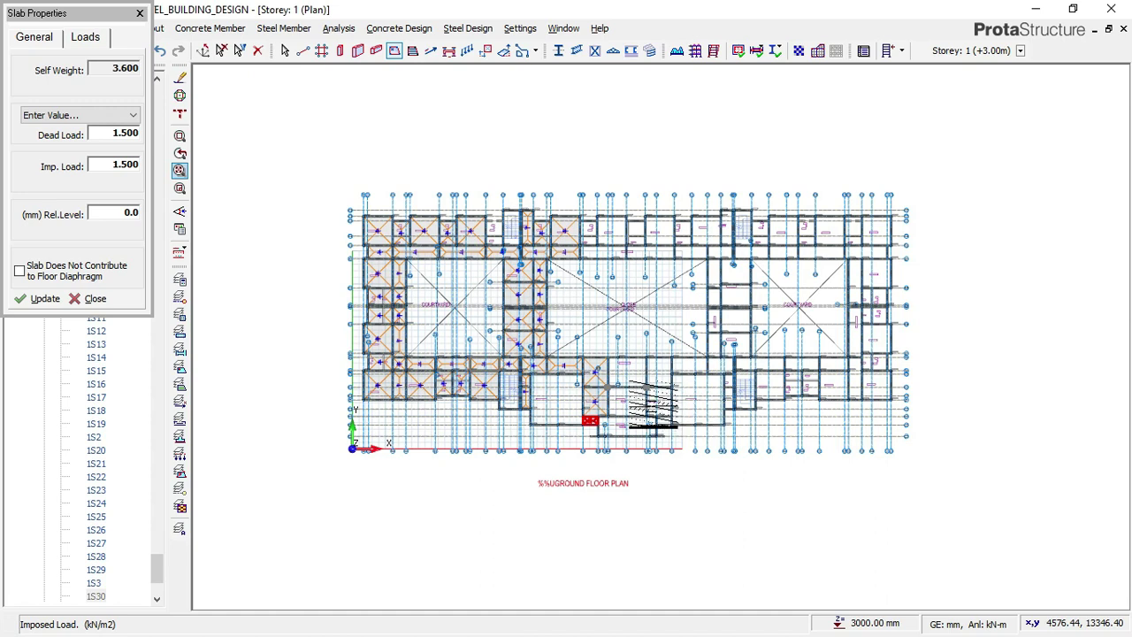
pyautogui.scroll(5, 549, 407)
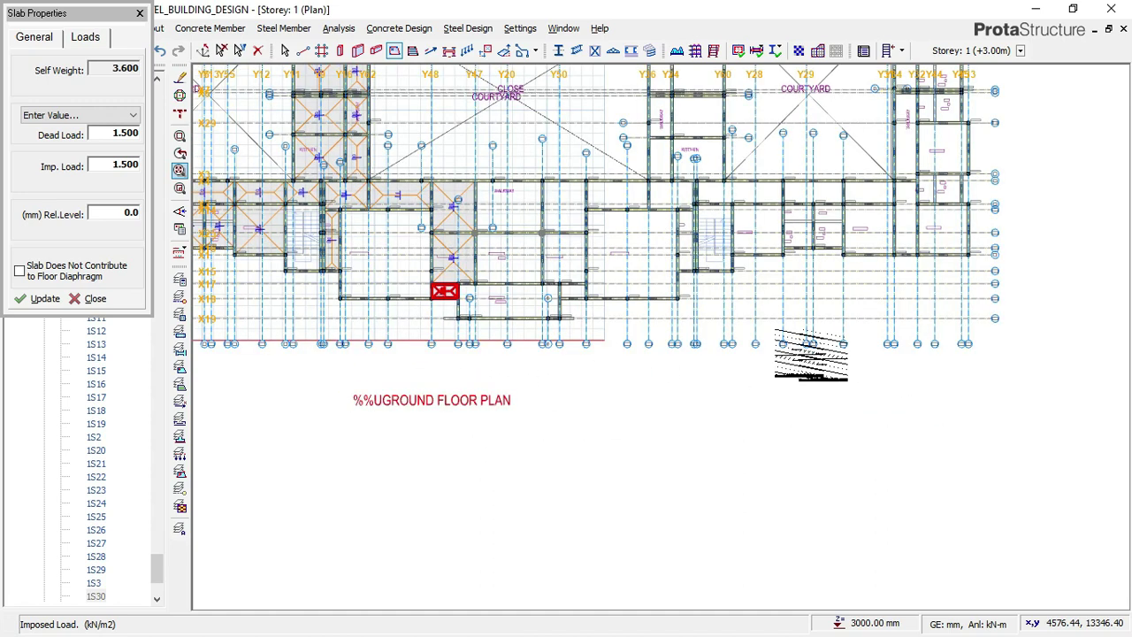
pyautogui.scroll(1, 478, 200)
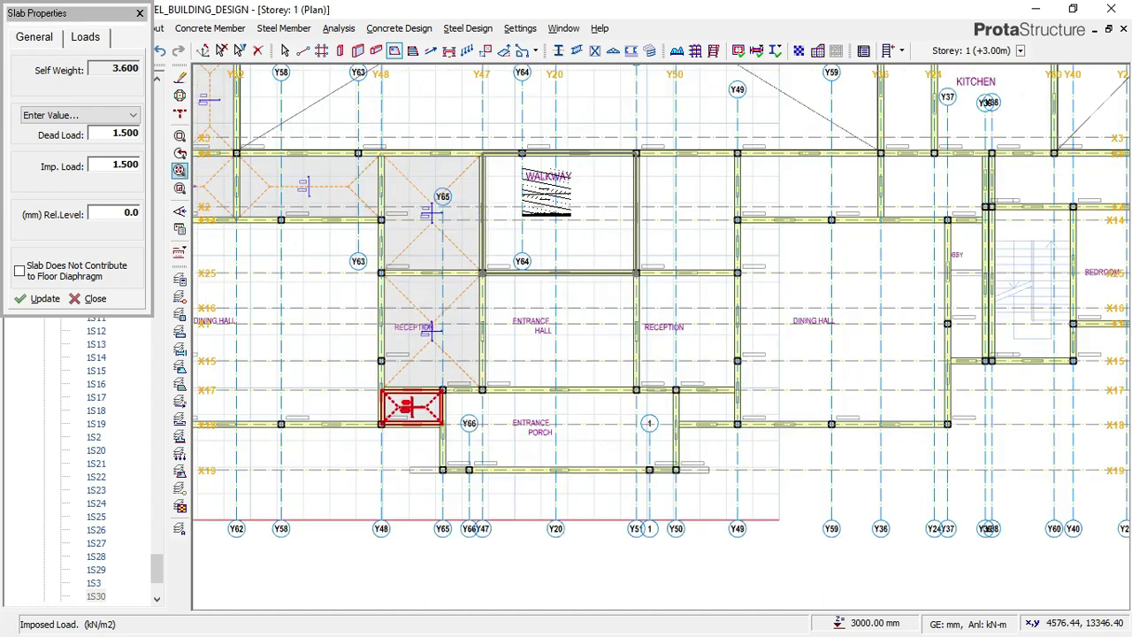
pyautogui.click(588, 354)
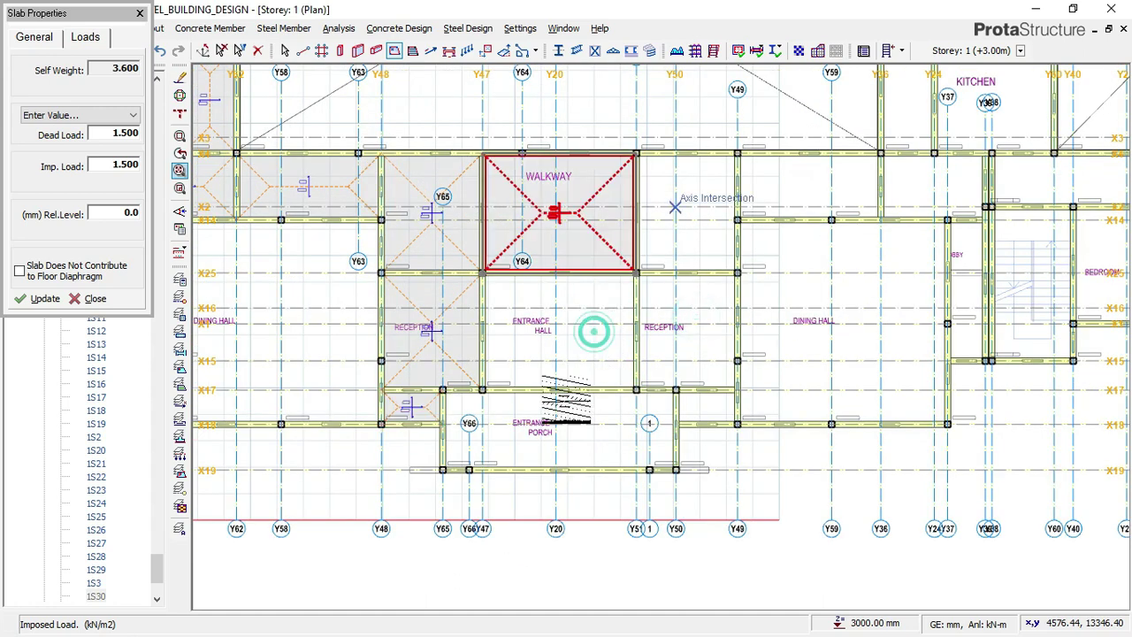
pyautogui.click(703, 405)
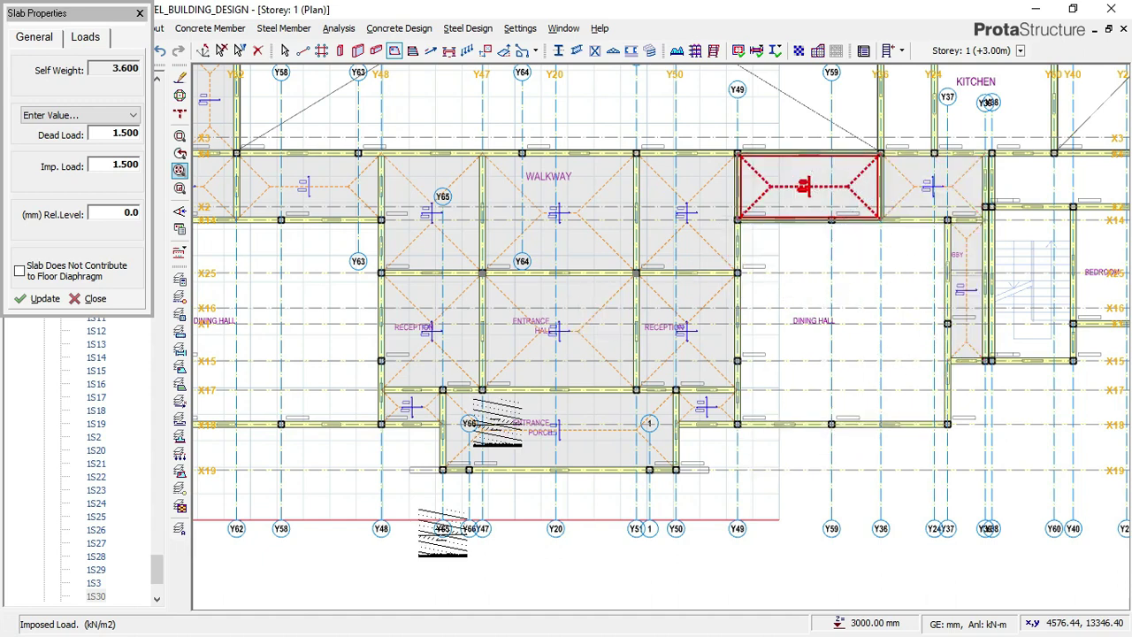
pyautogui.scroll(-1, 462, 455)
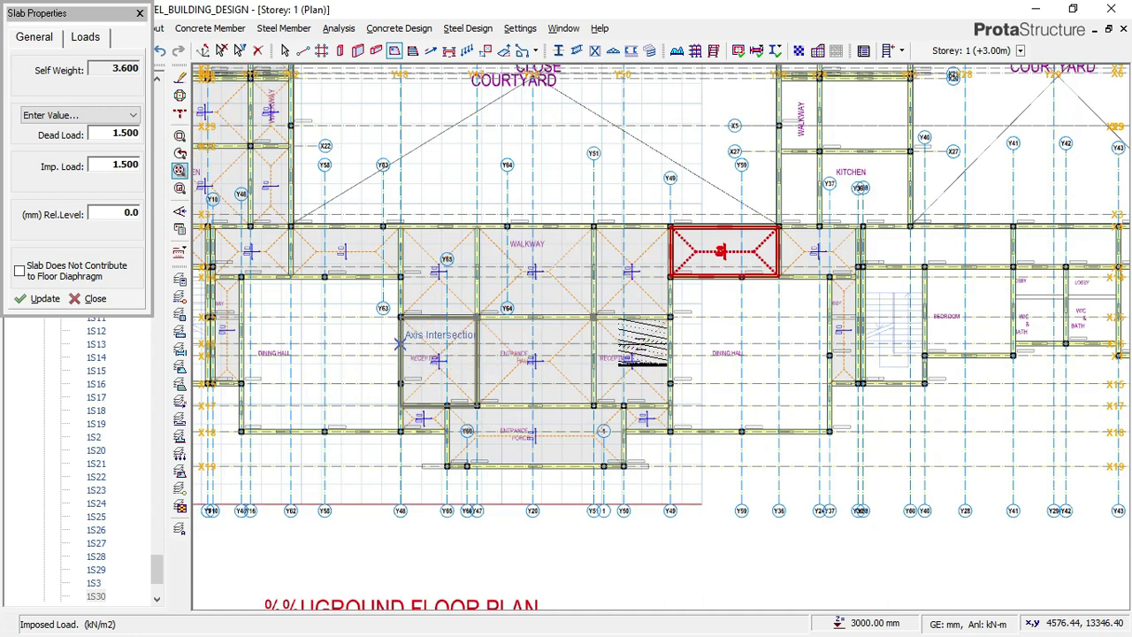
# - Add slabs over the two corridor bays beside the kitchen
pyautogui.scroll(-1, 399, 343)
pyautogui.scroll(1, 777, 253)
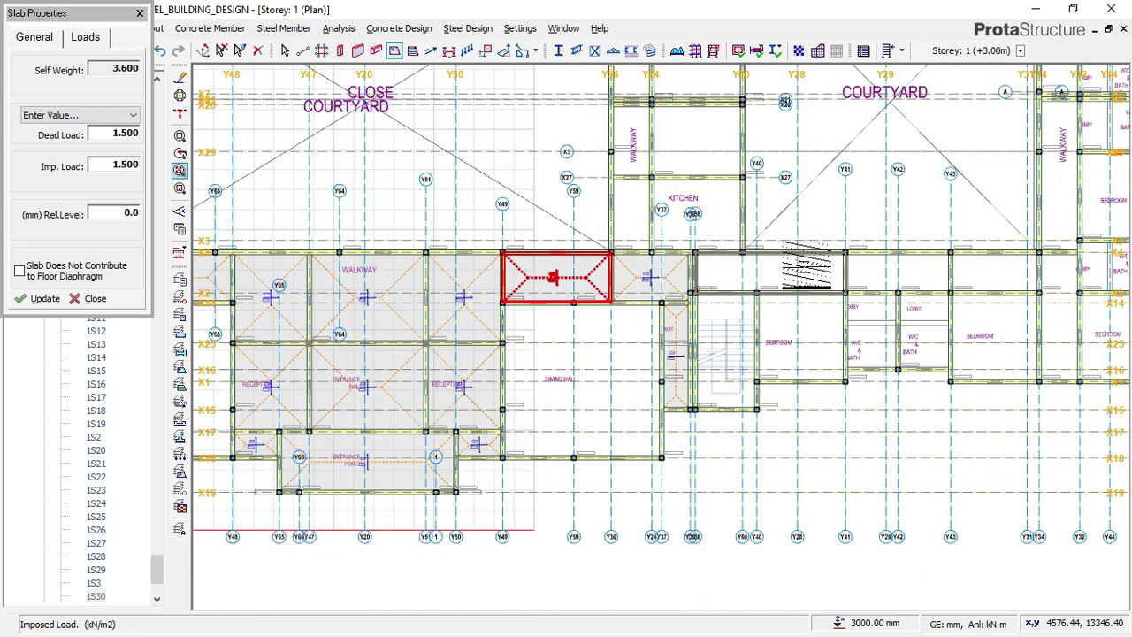
pyautogui.scroll(1, 827, 268)
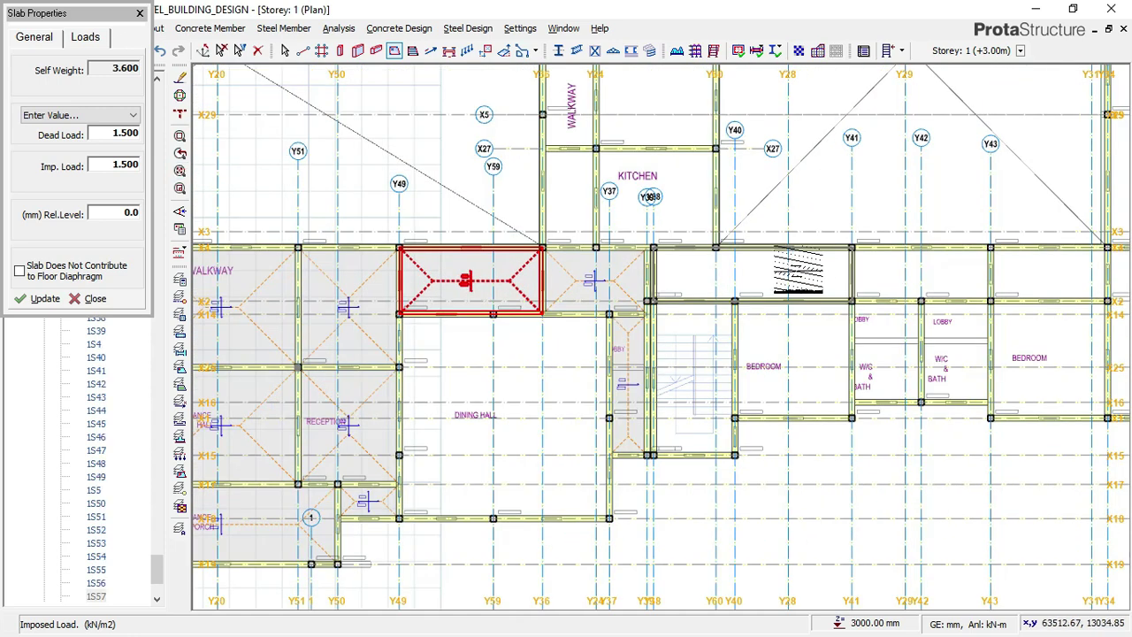
pyautogui.click(796, 271)
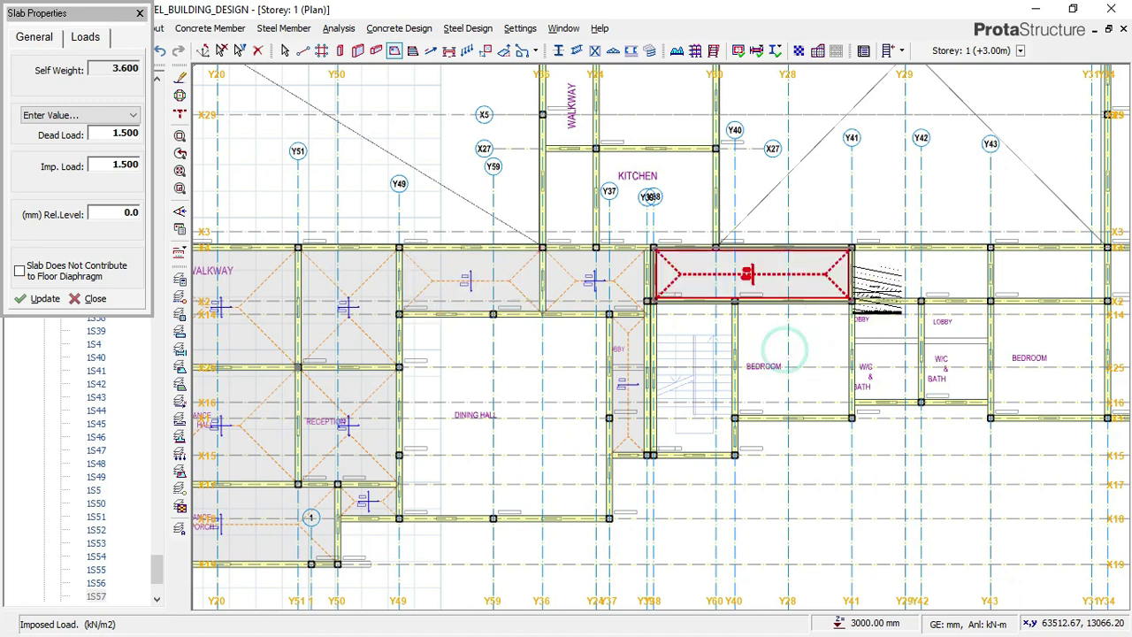
pyautogui.click(788, 358)
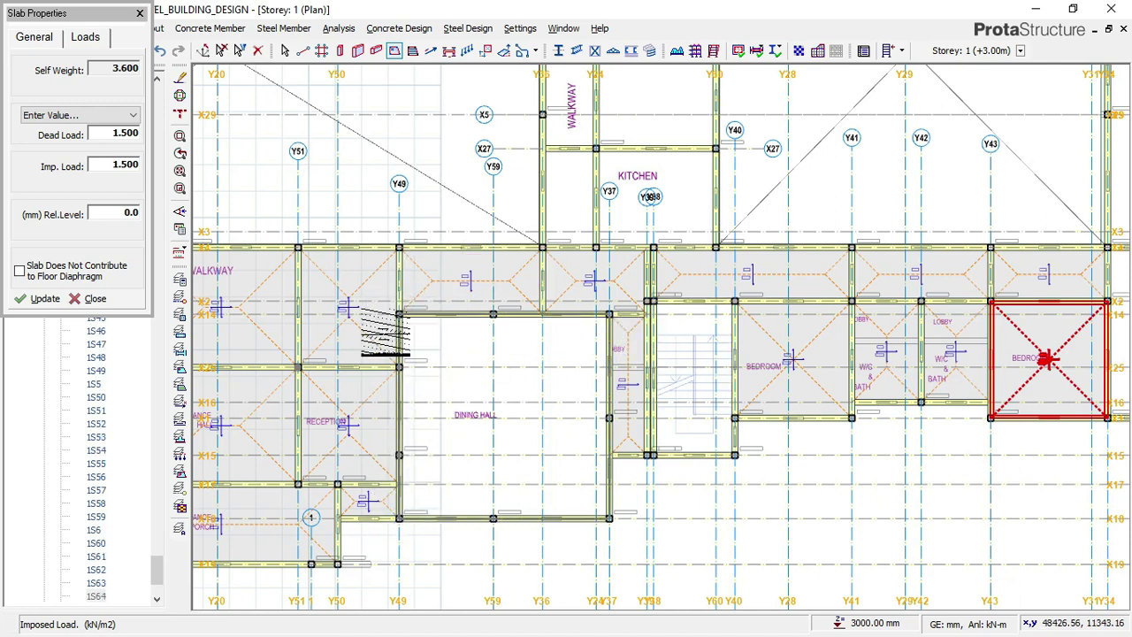
# - Add slabs over the right-hand bedroom, W/C-bath bay and the lower and upper walkway strips
pyautogui.scroll(-1, 424, 329)
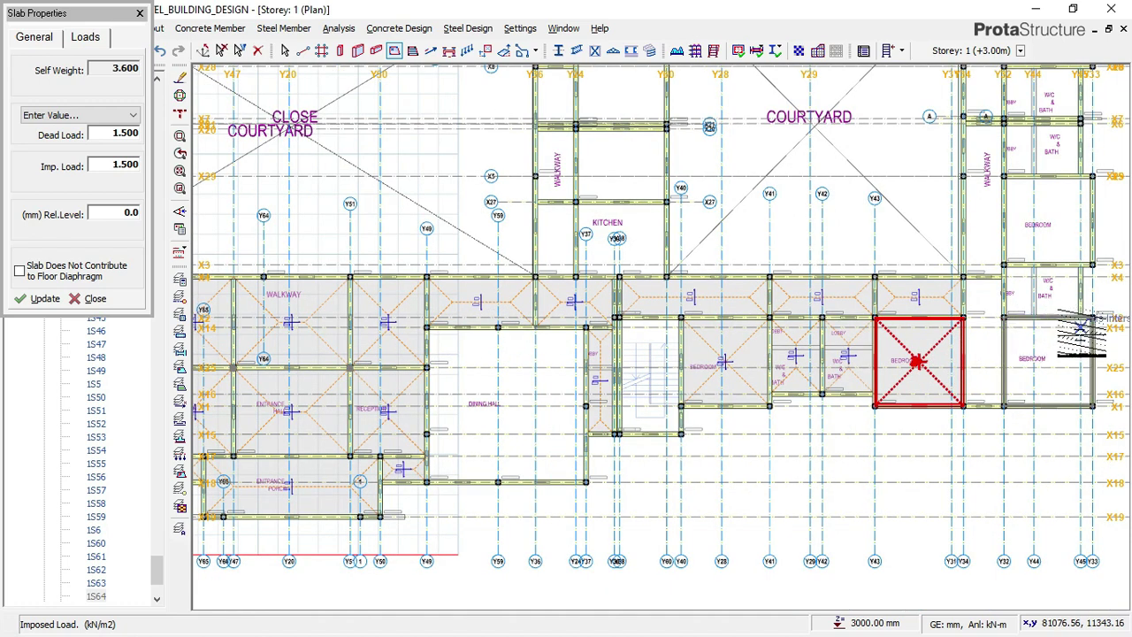
pyautogui.scroll(1, 1081, 334)
pyautogui.click(1048, 349)
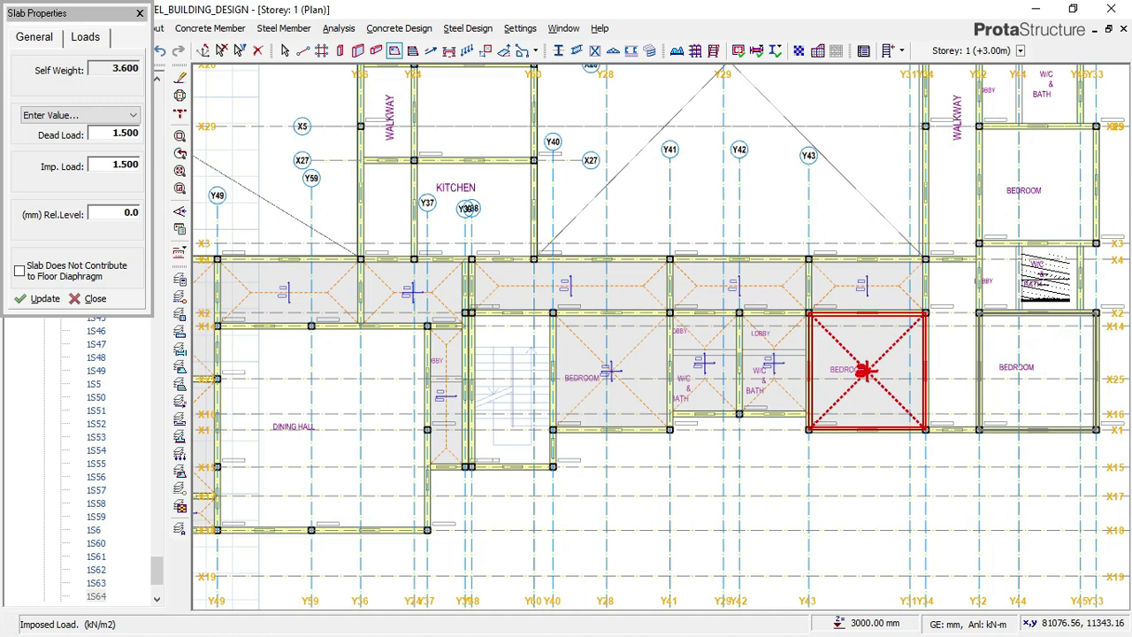
pyautogui.click(964, 310)
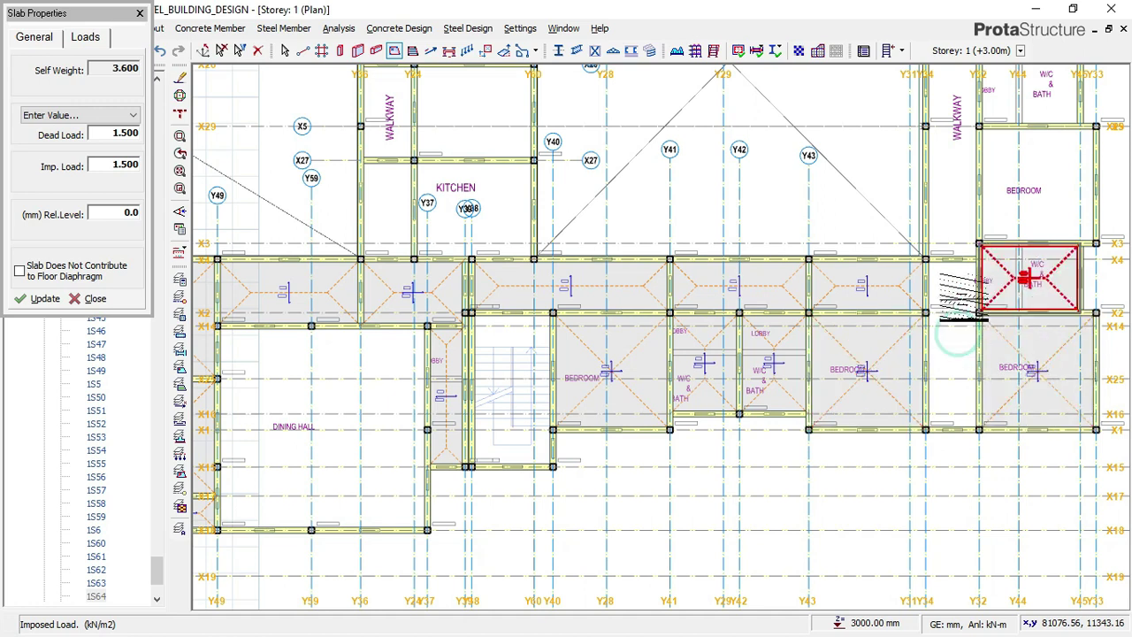
pyautogui.click(950, 265)
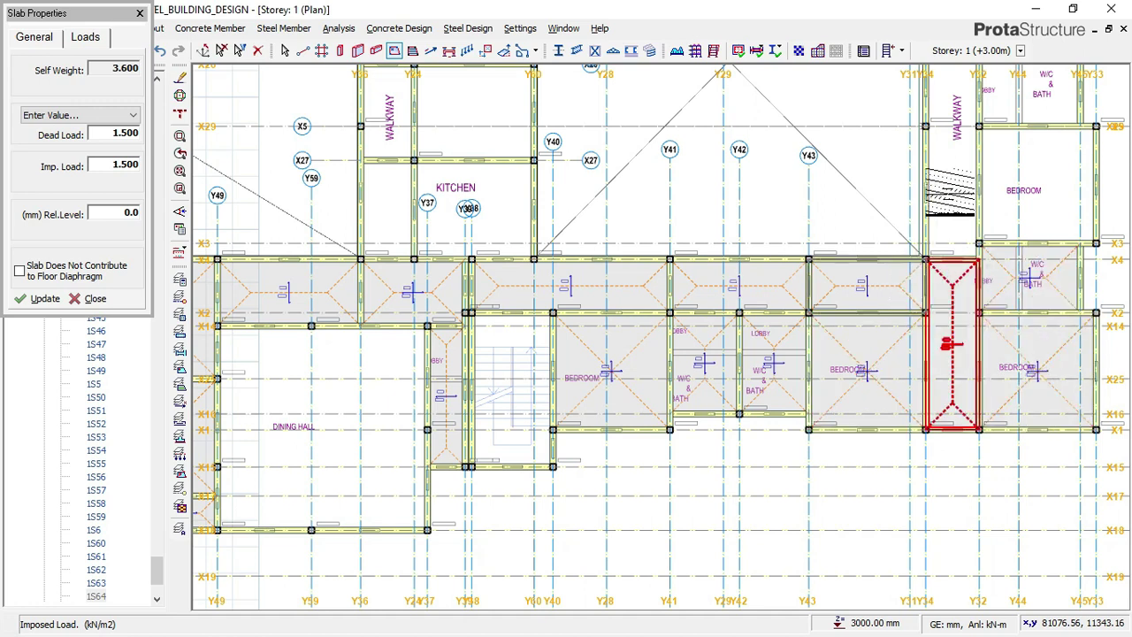
pyautogui.click(1035, 187)
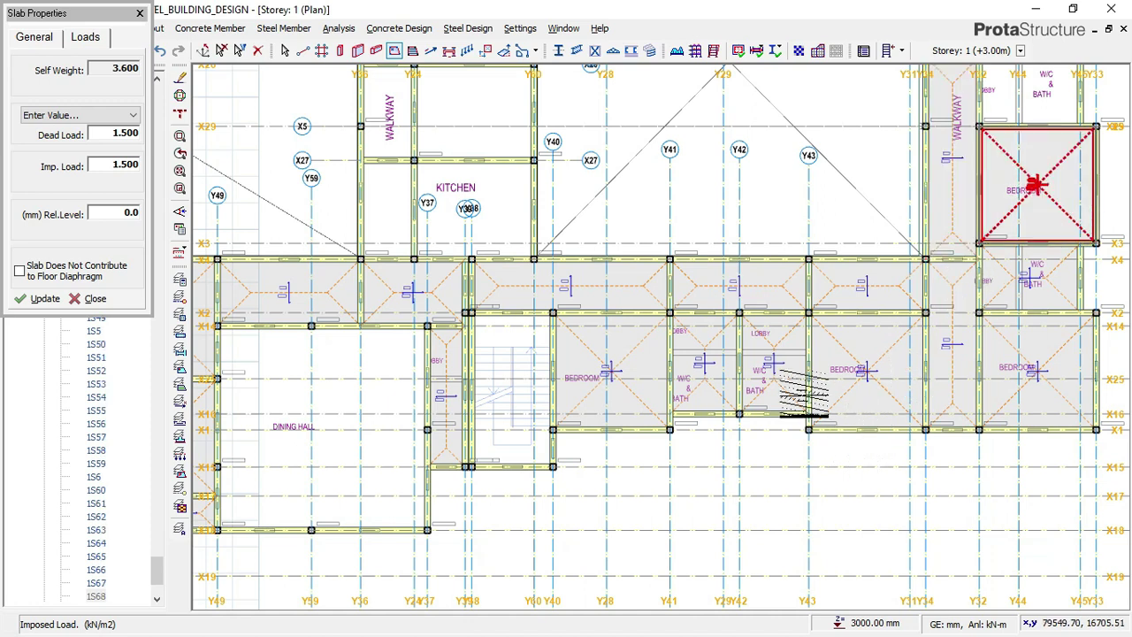
# - In the courtyard wing, add slabs over the bedroom bays, Y28–Y35 bedroom, small lobby and lower corridor
pyautogui.scroll(-3, 847, 409)
pyautogui.scroll(1, 847, 409)
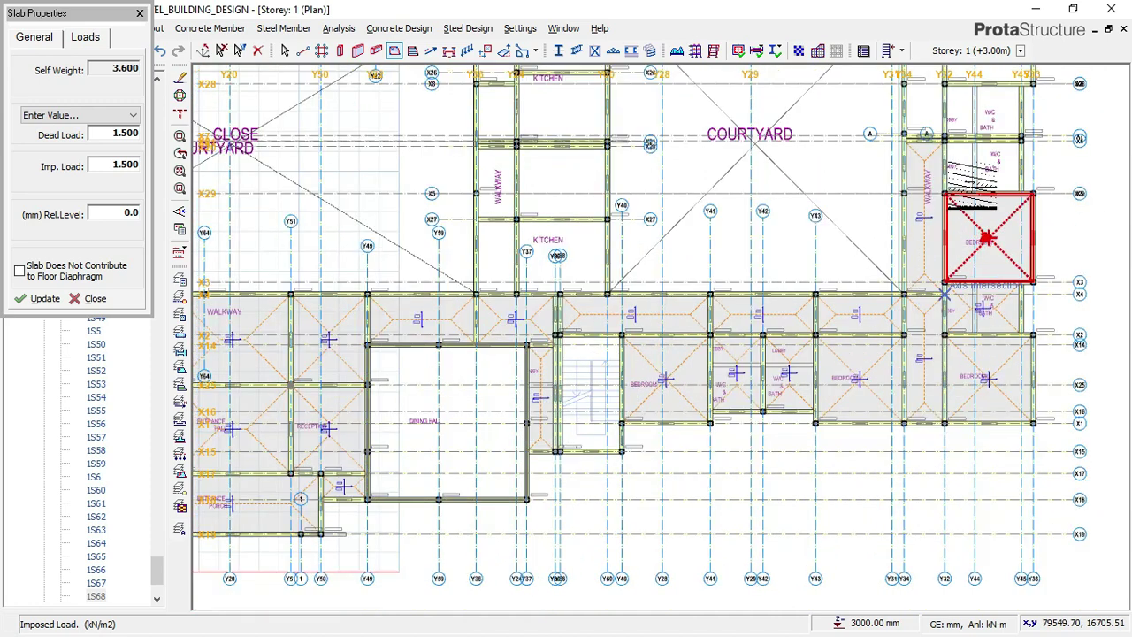
pyautogui.moveTo(796, 318); pyautogui.dragTo(604, 460, button='middle')
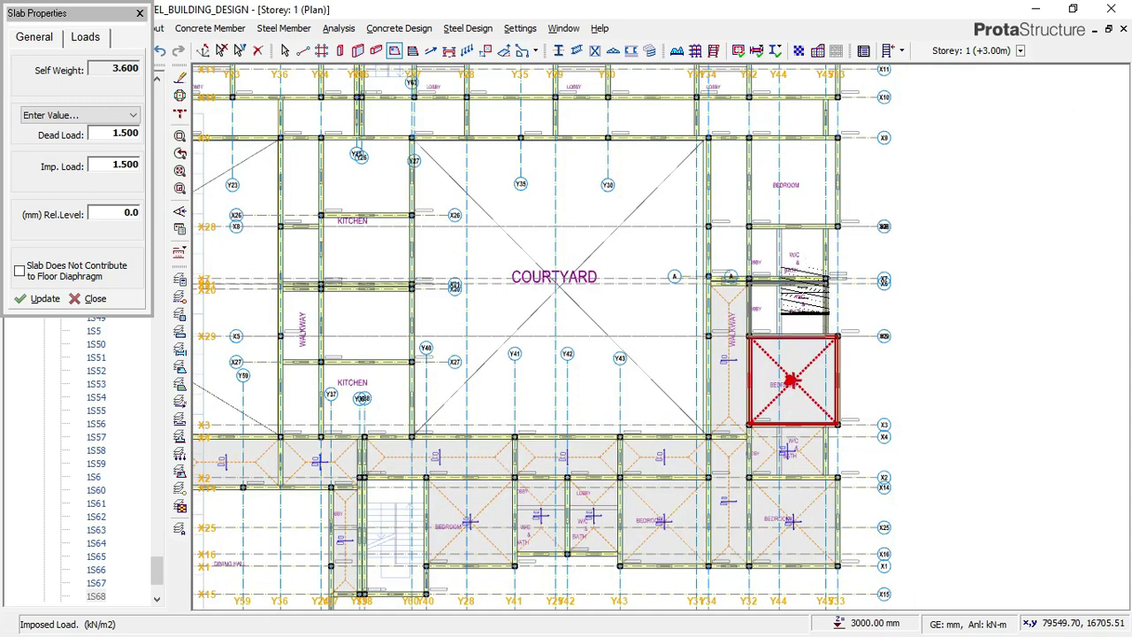
pyautogui.scroll(1, 793, 403)
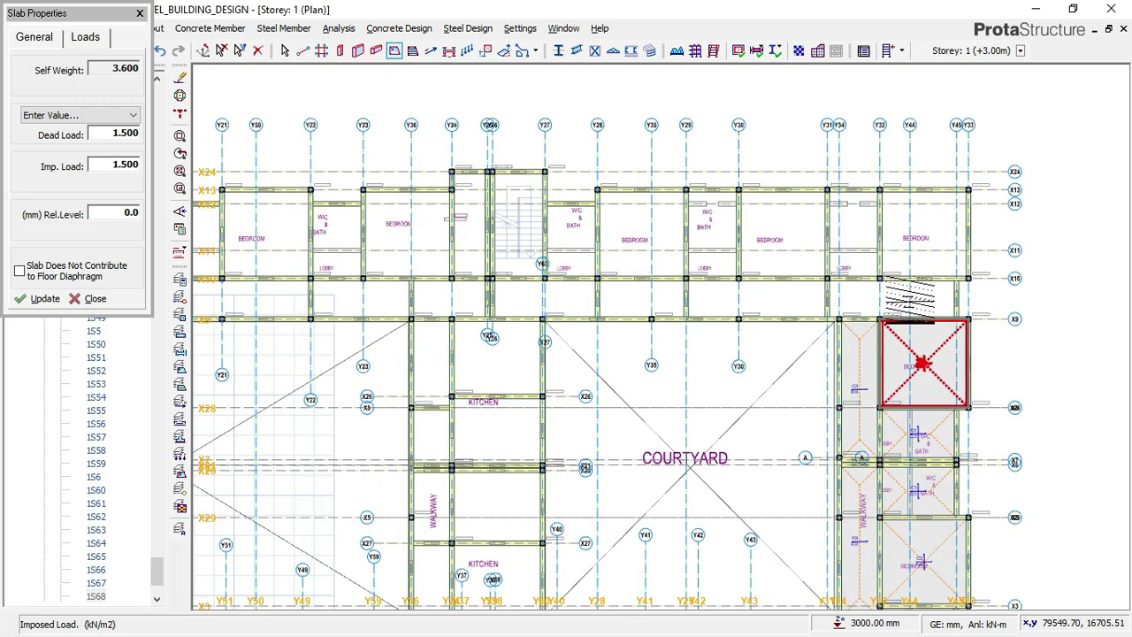
pyautogui.click(902, 230)
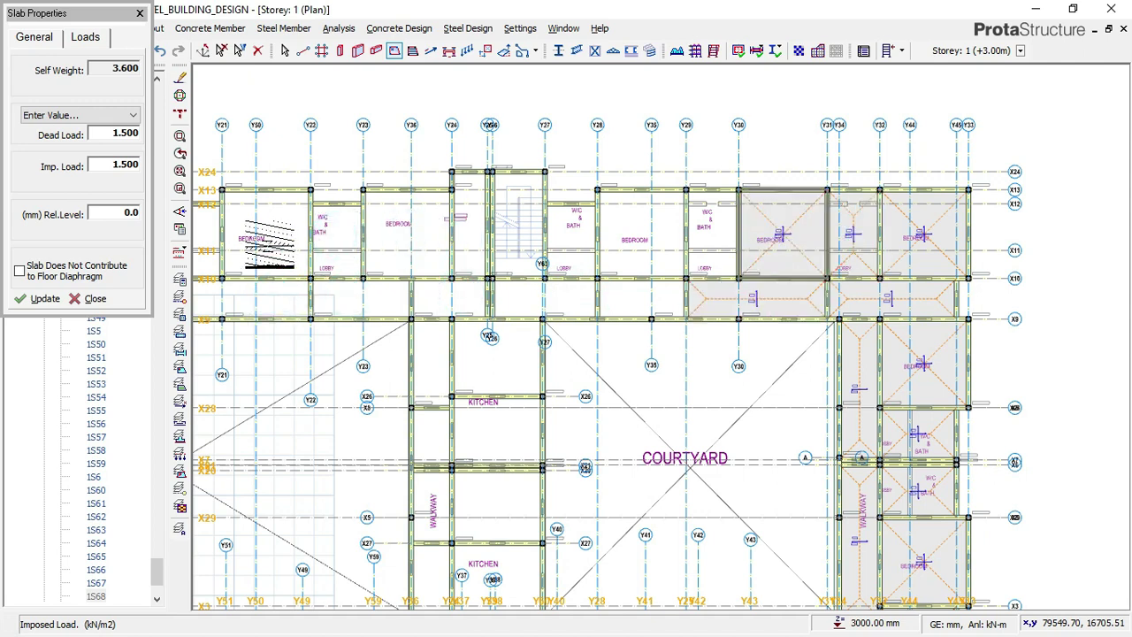
pyautogui.click(508, 352)
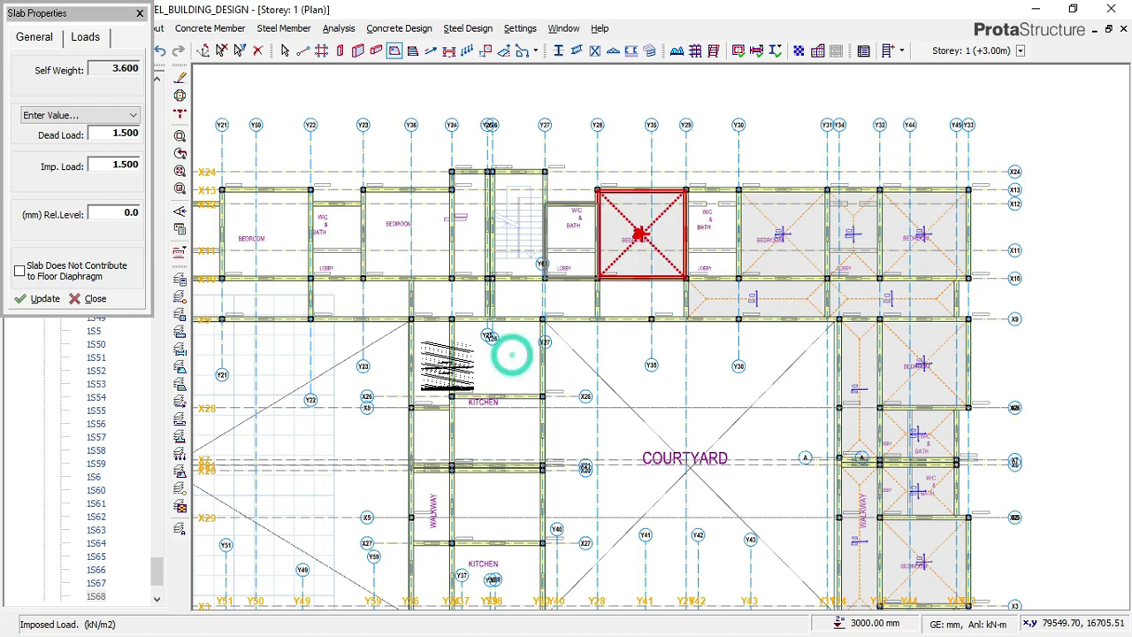
pyautogui.click(424, 434)
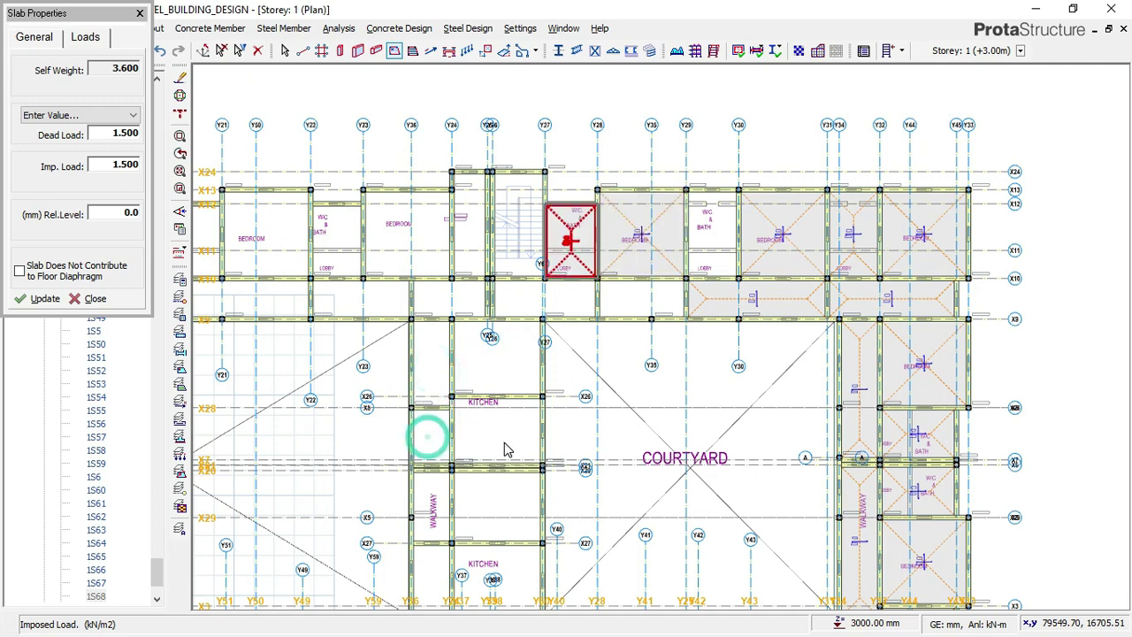
pyautogui.click(493, 510)
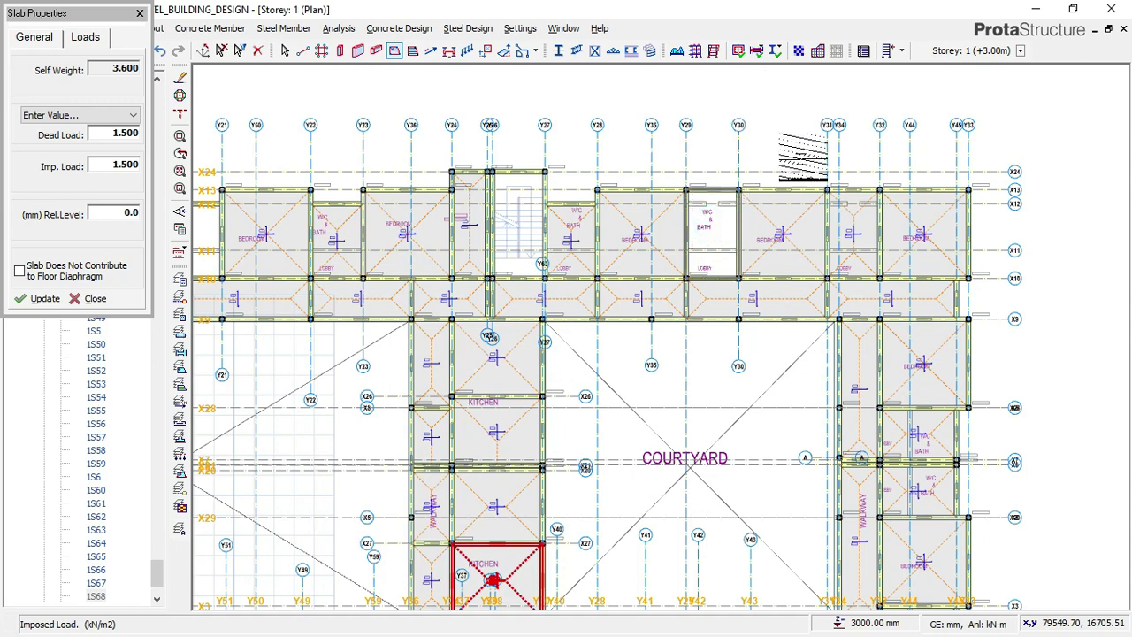
# - Add slabs over the north wing bedroom bay and its adjacent W/C-bath bay
pyautogui.scroll(-3, 512, 263)
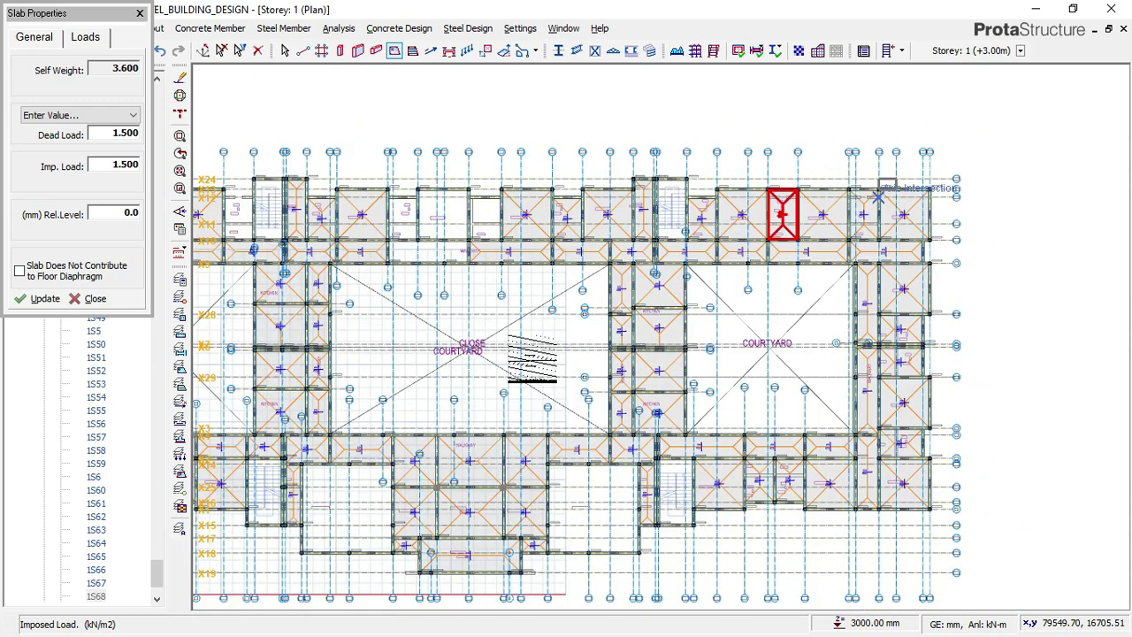
pyautogui.scroll(1, 628, 384)
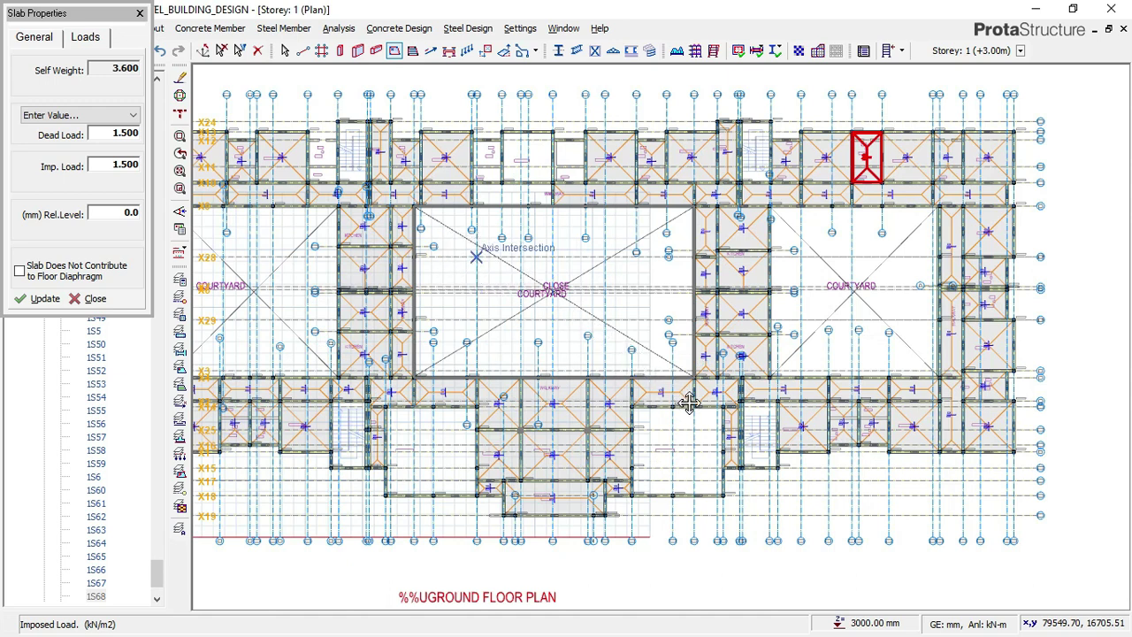
pyautogui.scroll(2, 689, 404)
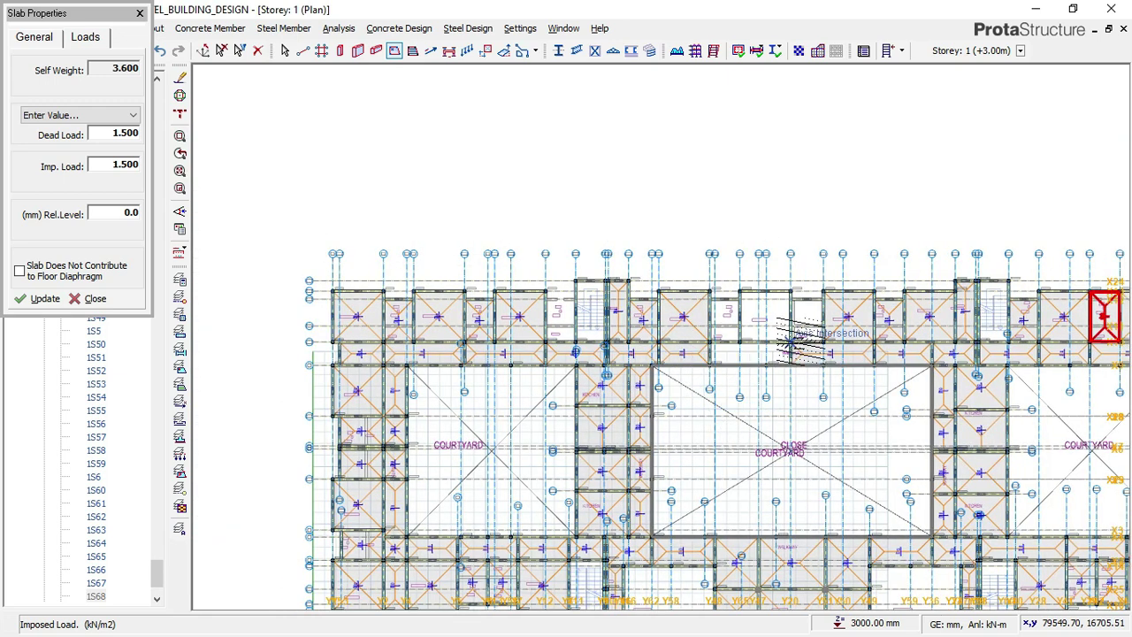
pyautogui.scroll(2, 792, 340)
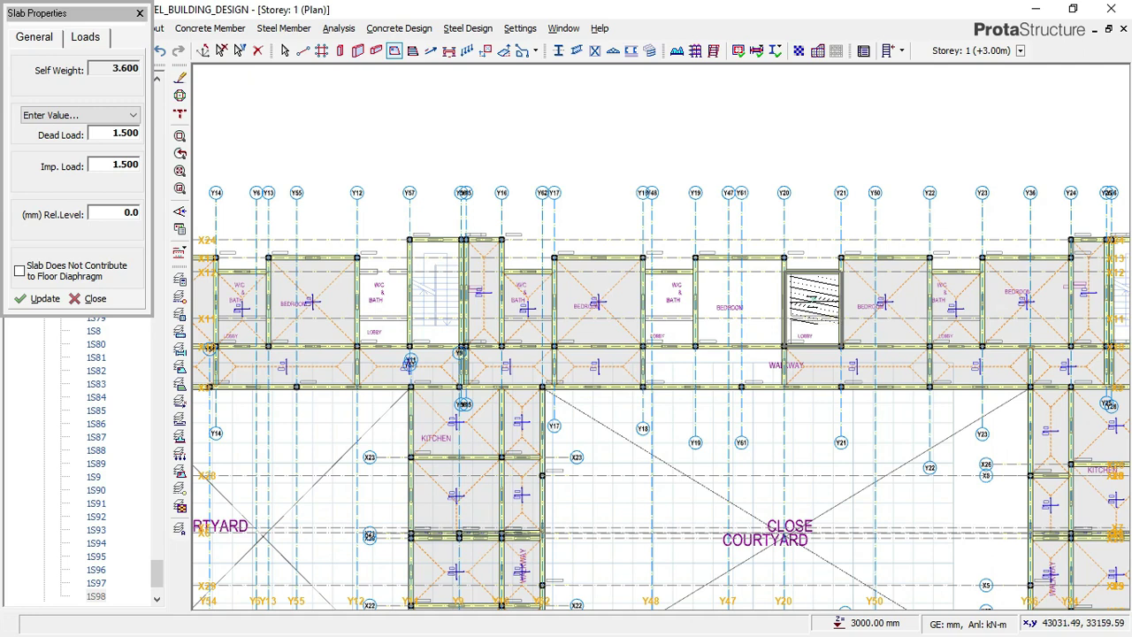
pyautogui.moveTo(814, 301); pyautogui.dragTo(734, 289)
pyautogui.click(659, 315)
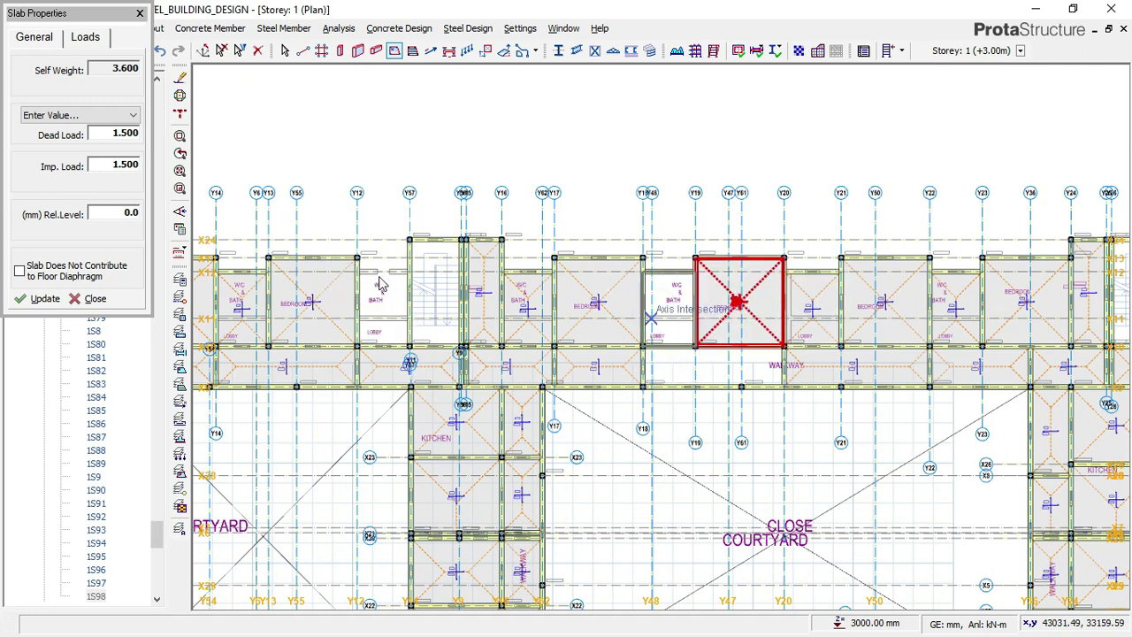
pyautogui.click(665, 309)
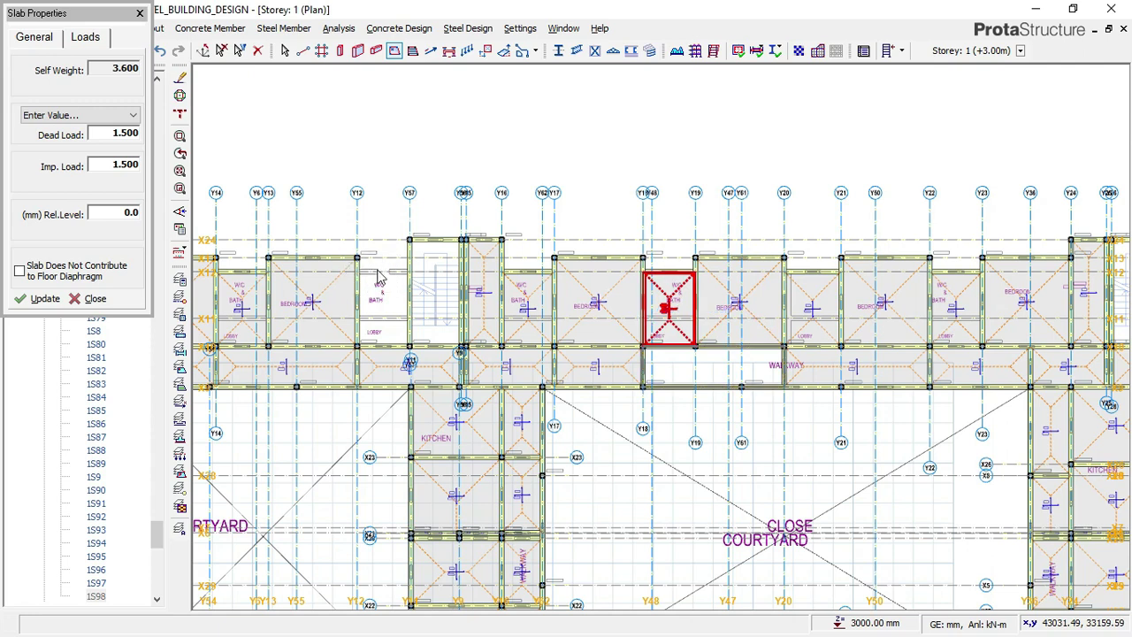
# - Finish slab placement and switch to inserting beam 1B326, 225 wide by 450 deep
pyautogui.scroll(3, 379, 278)
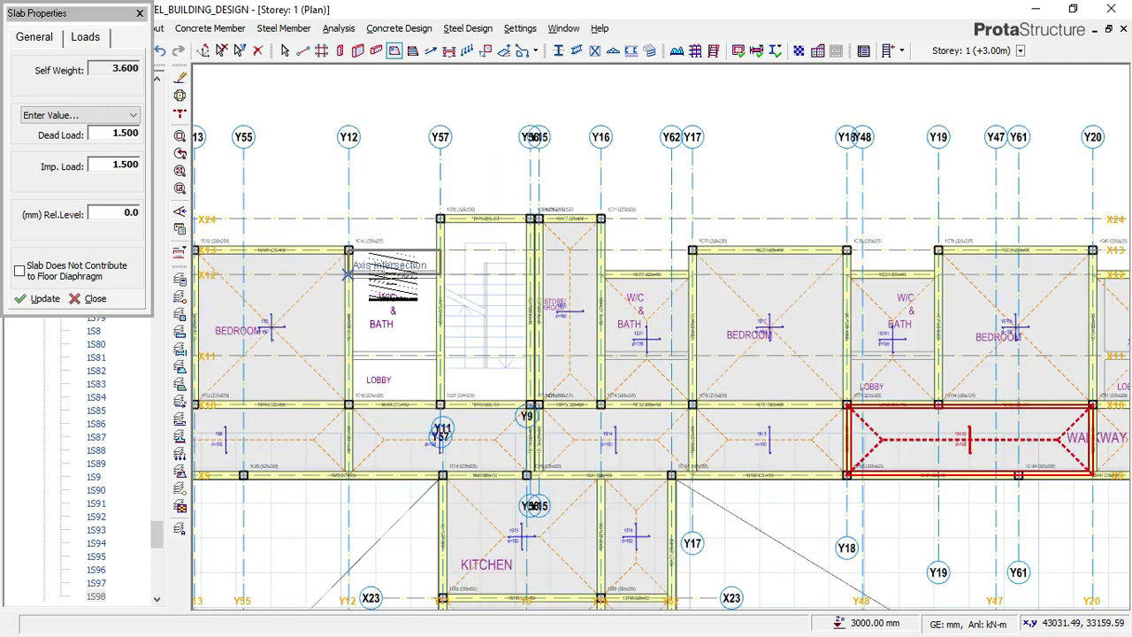
pyautogui.scroll(3, 370, 269)
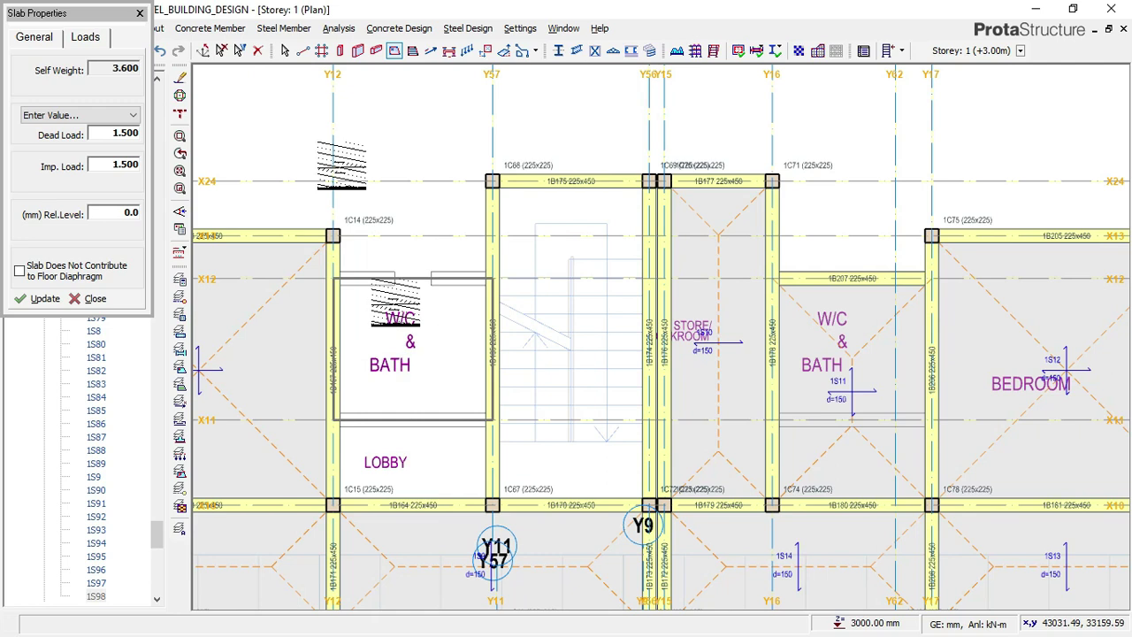
pyautogui.click(376, 51)
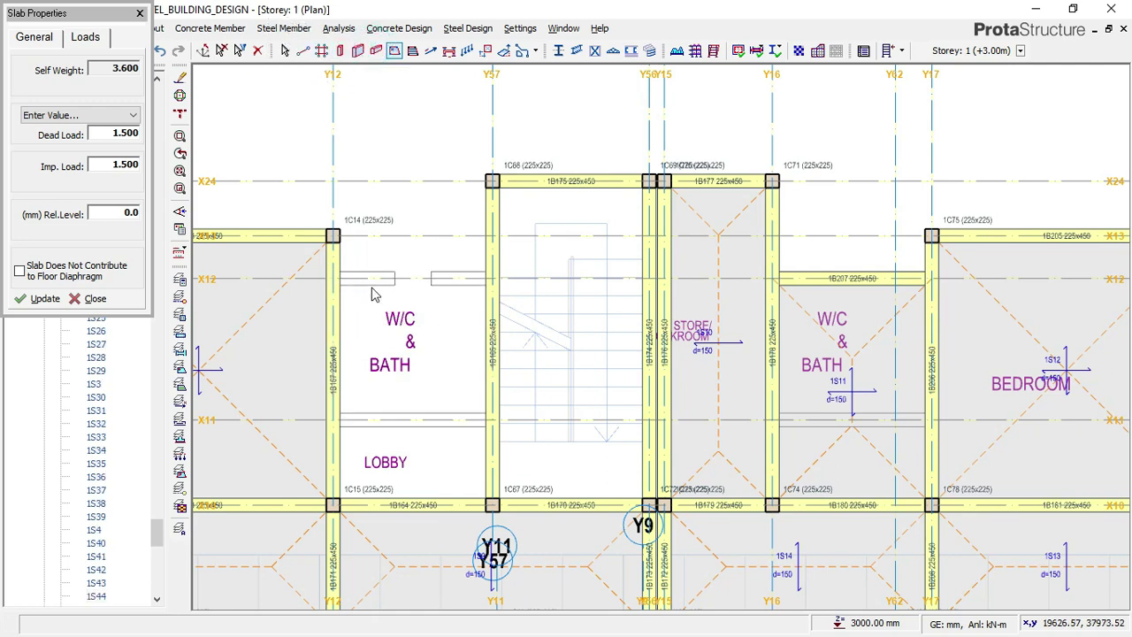
pyautogui.press('b')
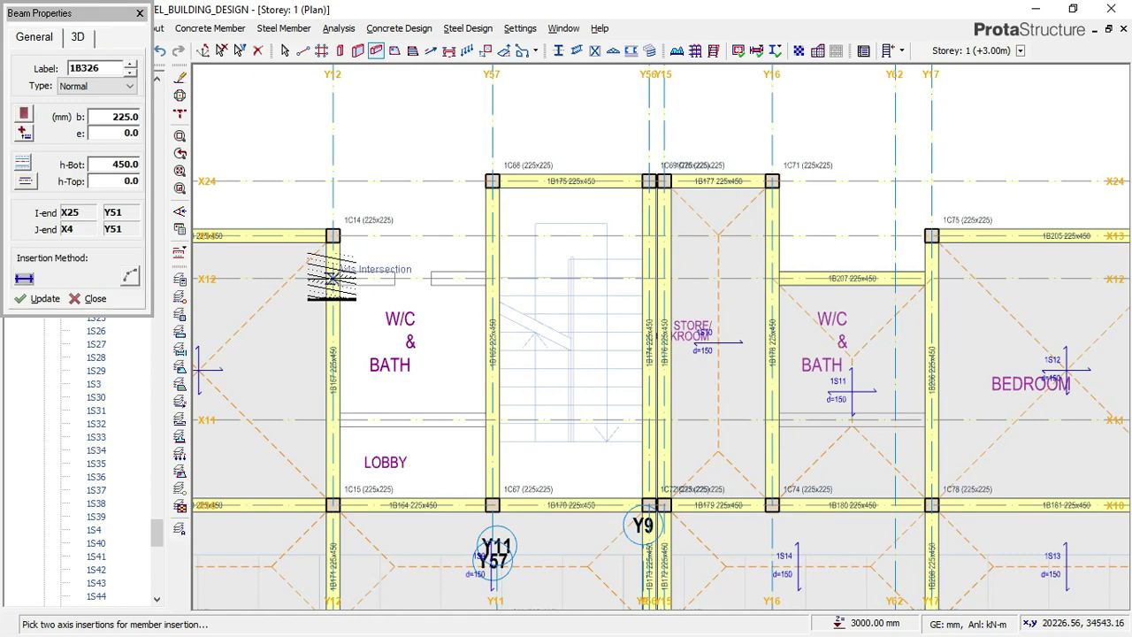
# - Draw a beam along X12 from Y12 to Y57, then add slab 1S102 over the W/C-bath-lobby bay
pyautogui.click(332, 279)
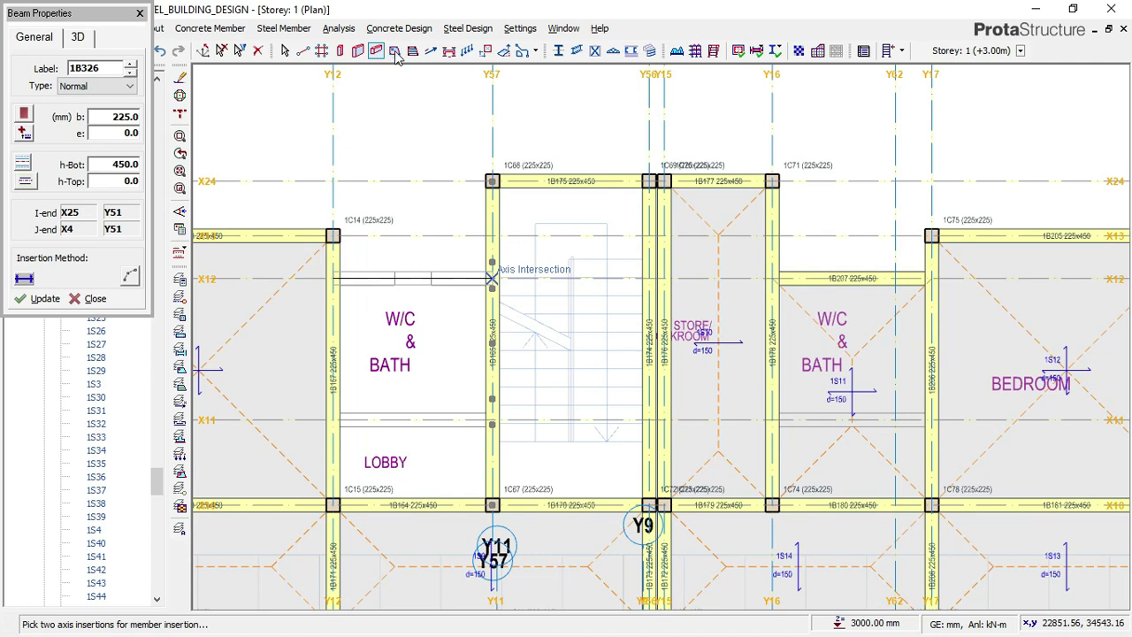
pyautogui.click(492, 278)
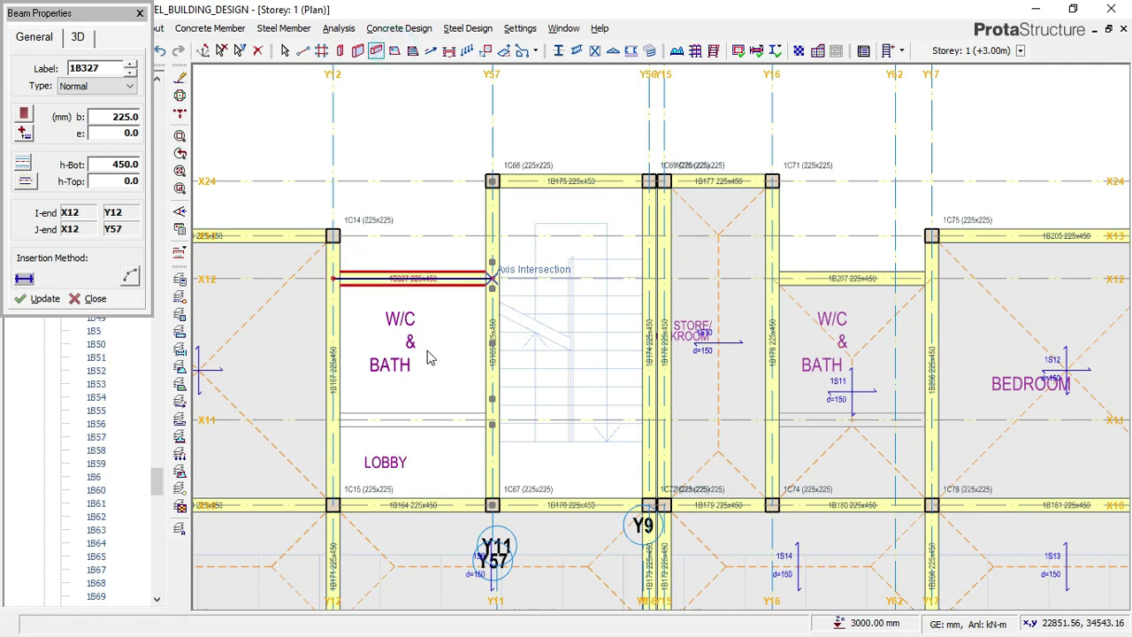
pyautogui.press('s')
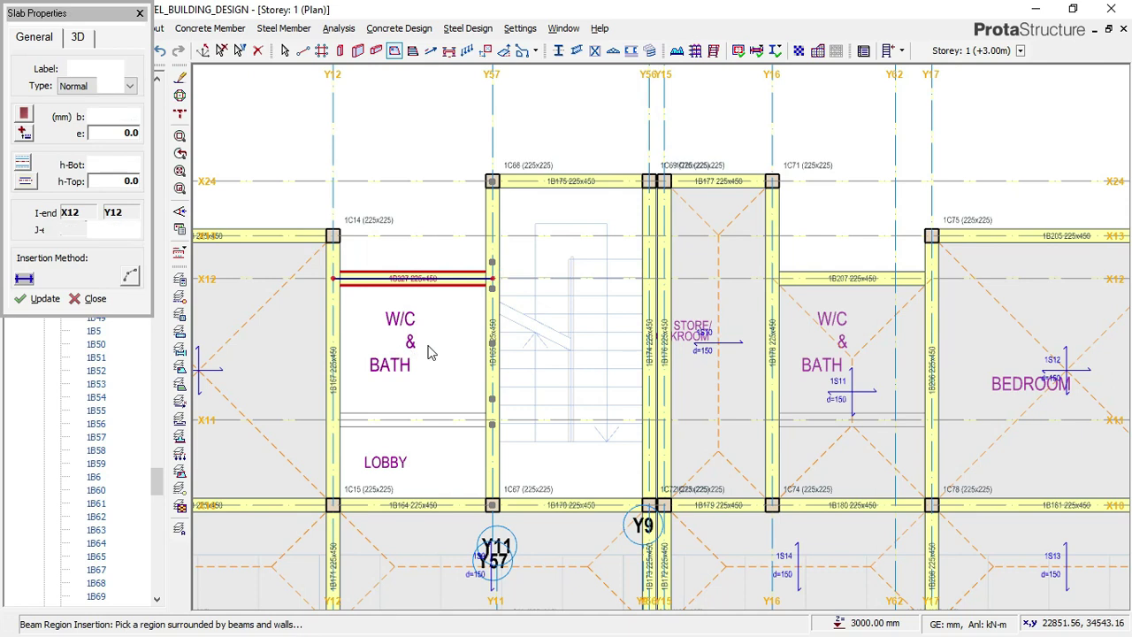
pyautogui.click(475, 305)
pyautogui.scroll(-1, 530, 190)
pyautogui.scroll(-4, 546, 177)
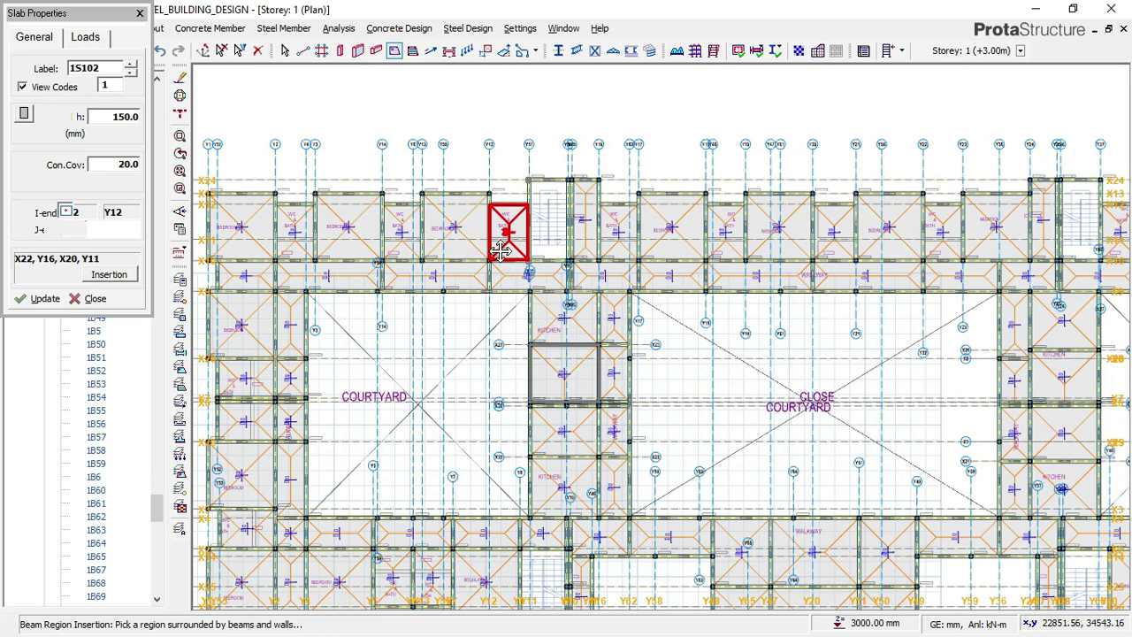
pyautogui.scroll(-1, 611, 417)
pyautogui.scroll(2, 603, 471)
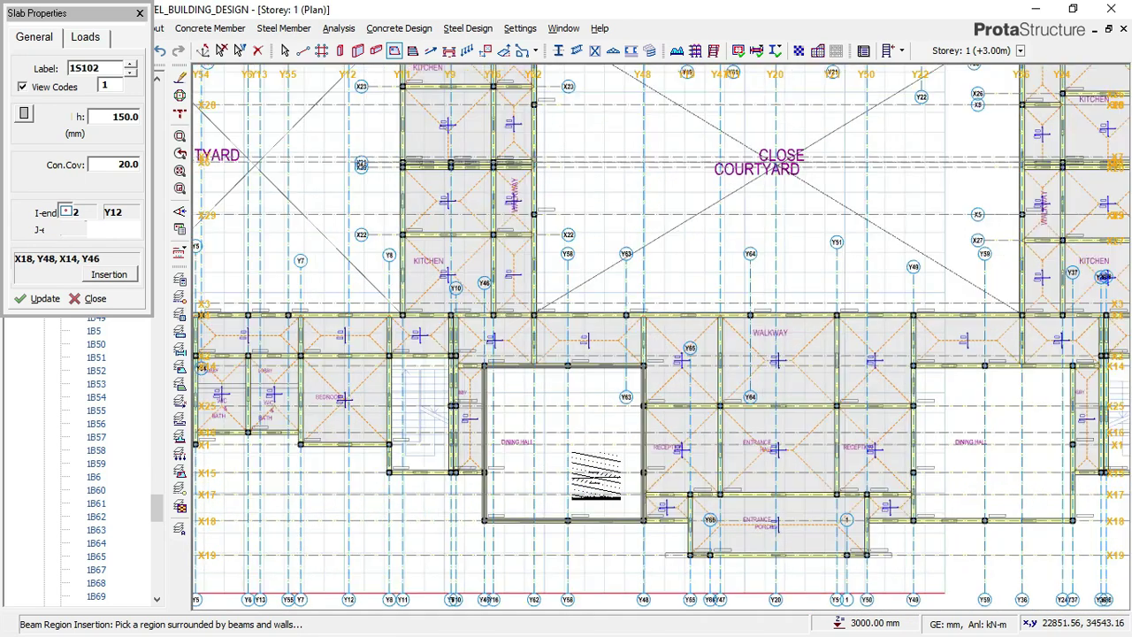
pyautogui.scroll(2, 595, 475)
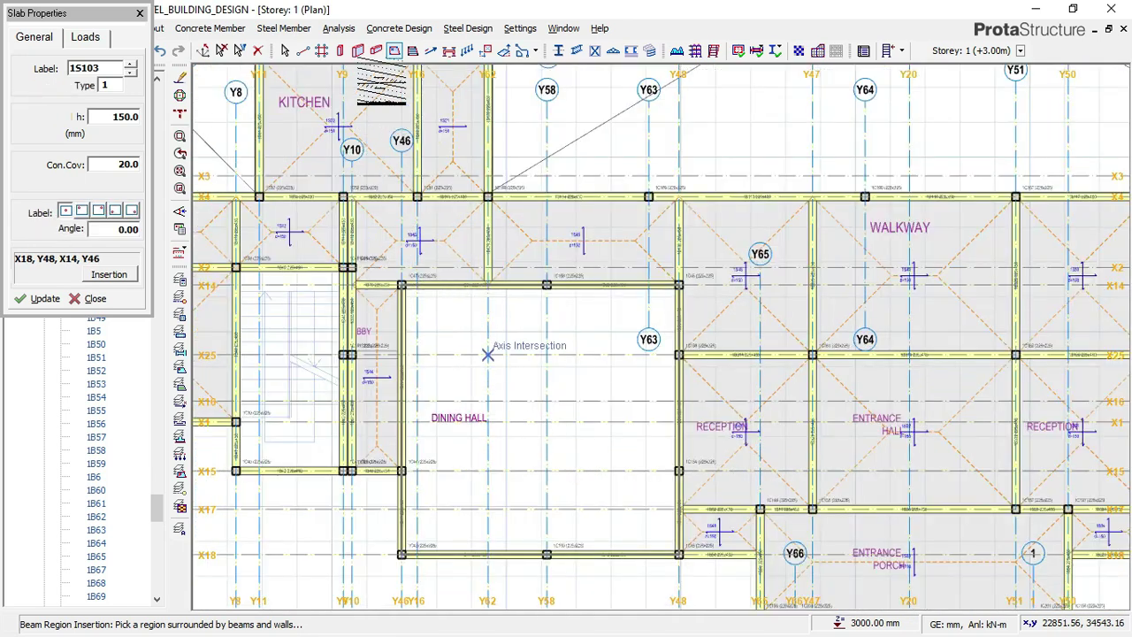
pyautogui.click(375, 50)
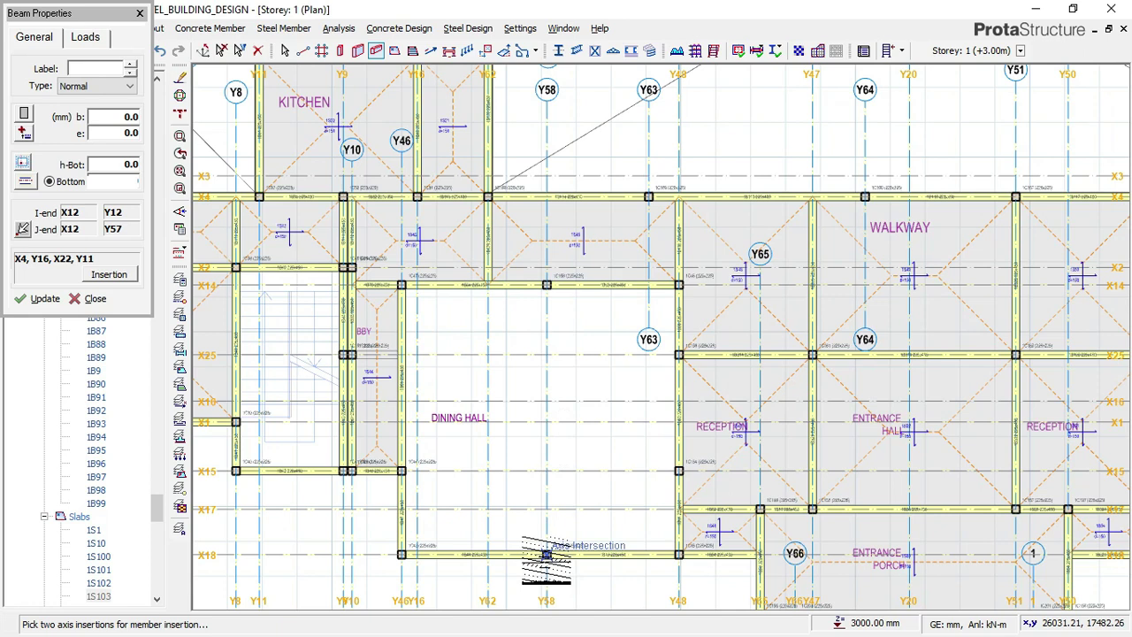
# - Draw 225×600 beam 1B326 along Y58 from X18 to X14 in the dining hall
pyautogui.click(547, 555)
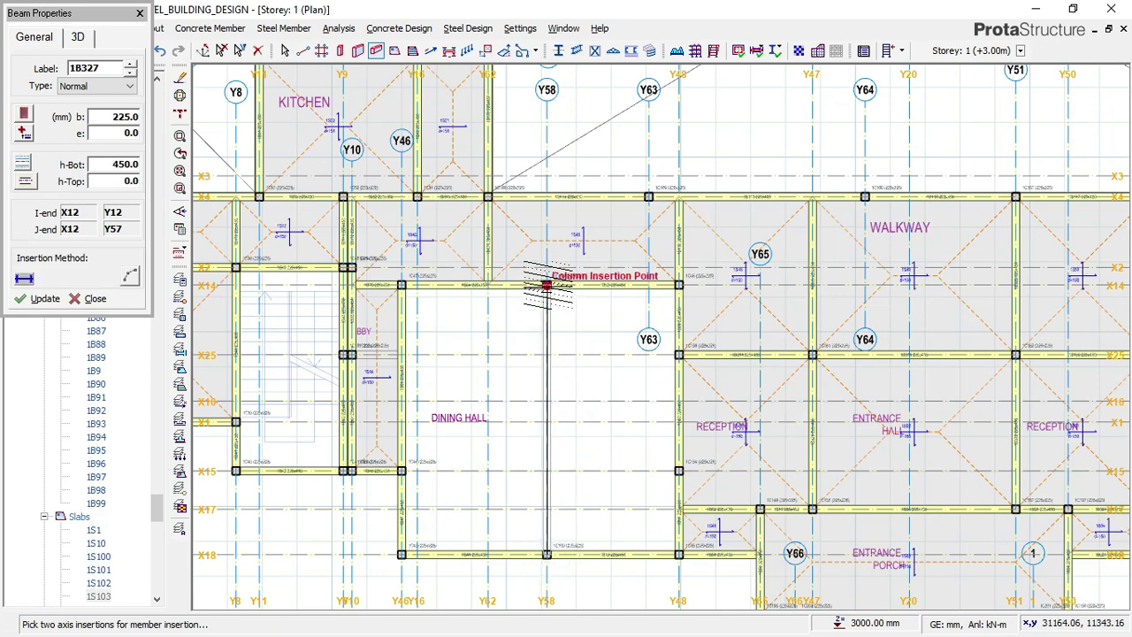
pyautogui.click(547, 285)
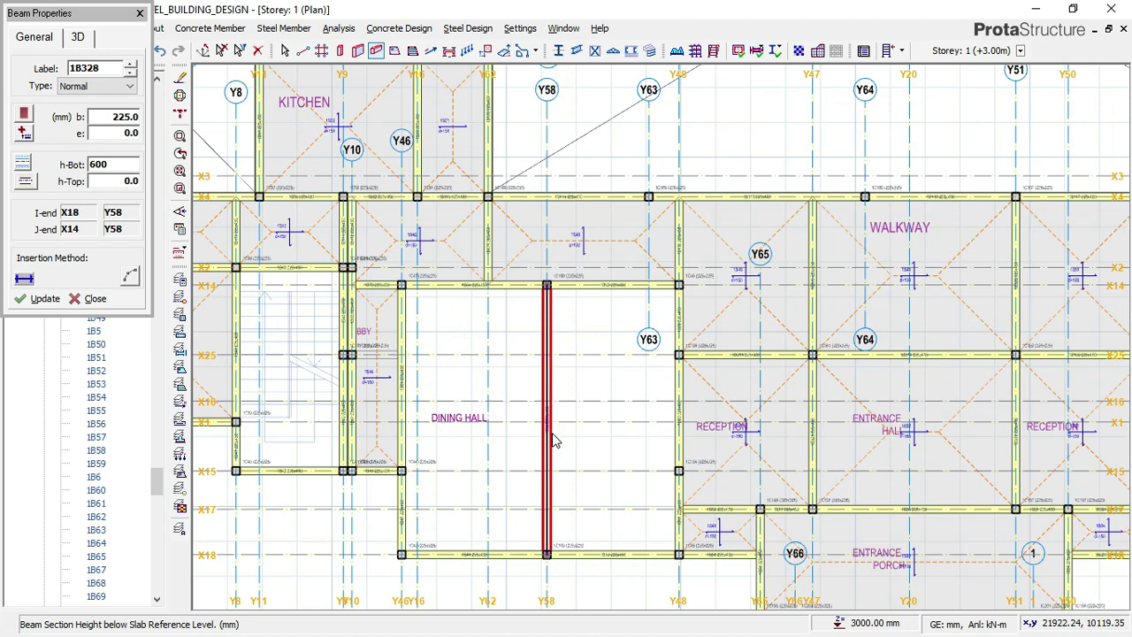
pyautogui.scroll(5, 546, 409)
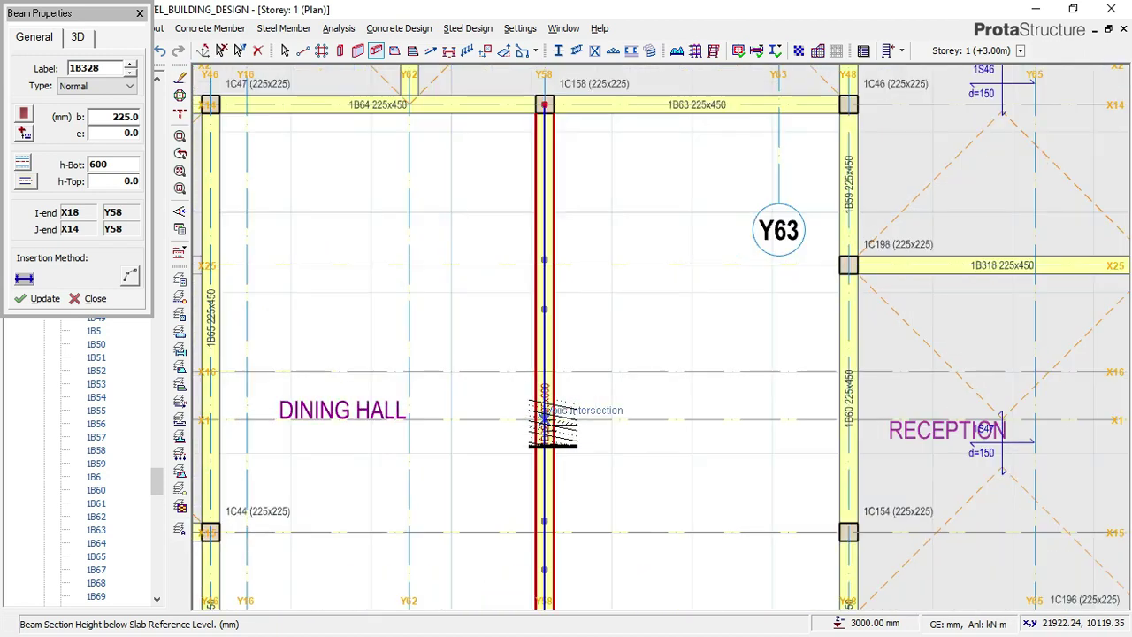
pyautogui.scroll(3, 544, 411)
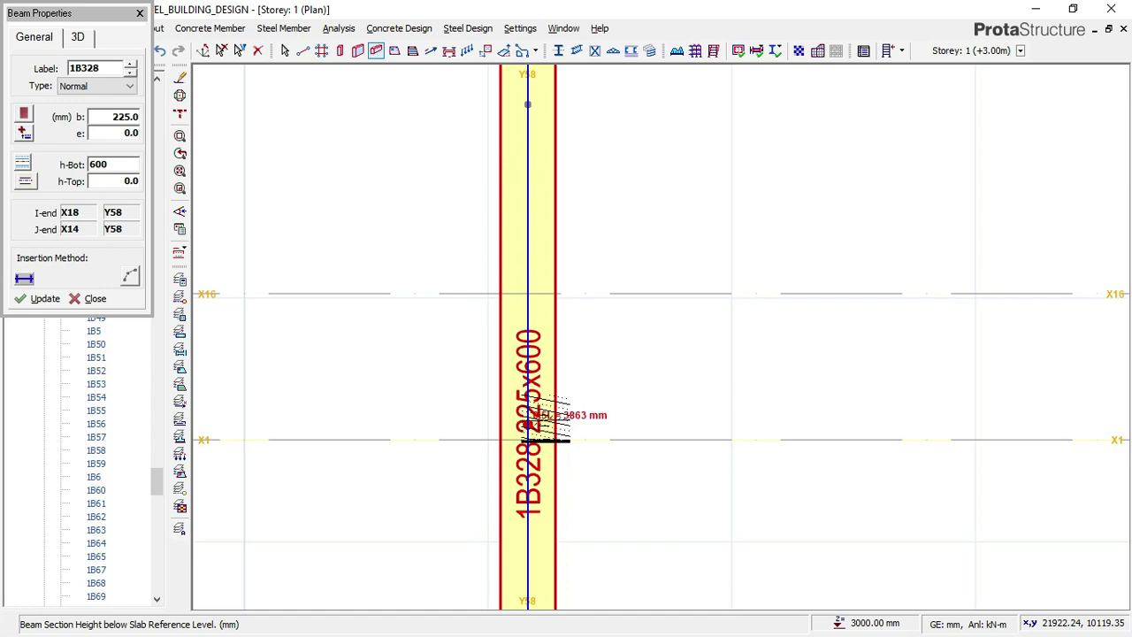
pyautogui.scroll(-6, 482, 358)
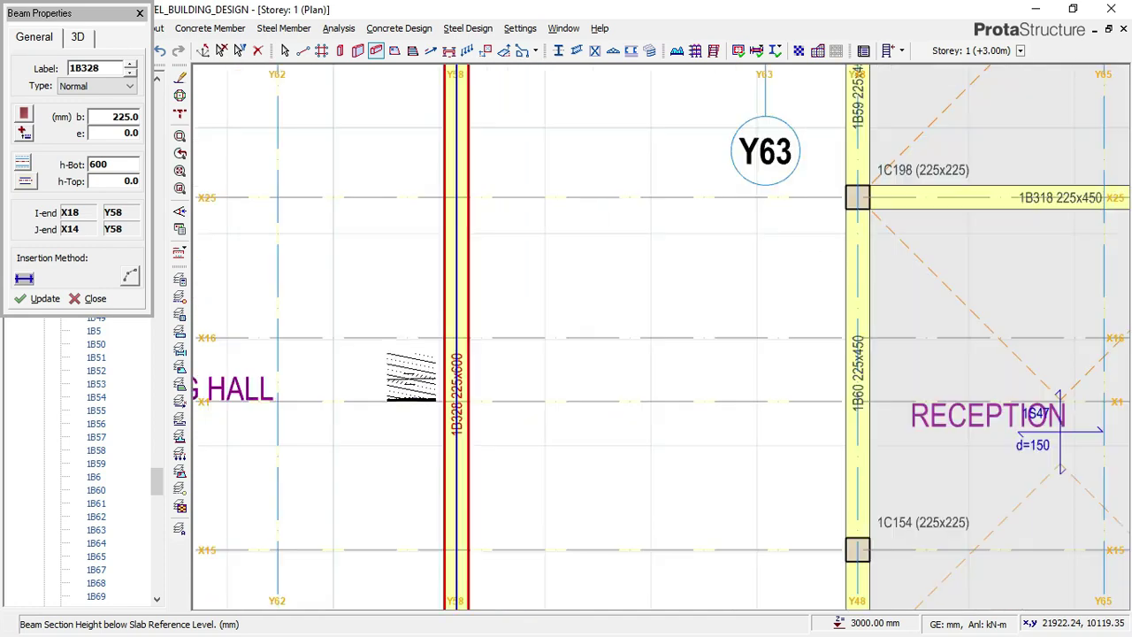
pyautogui.scroll(5, 677, 380)
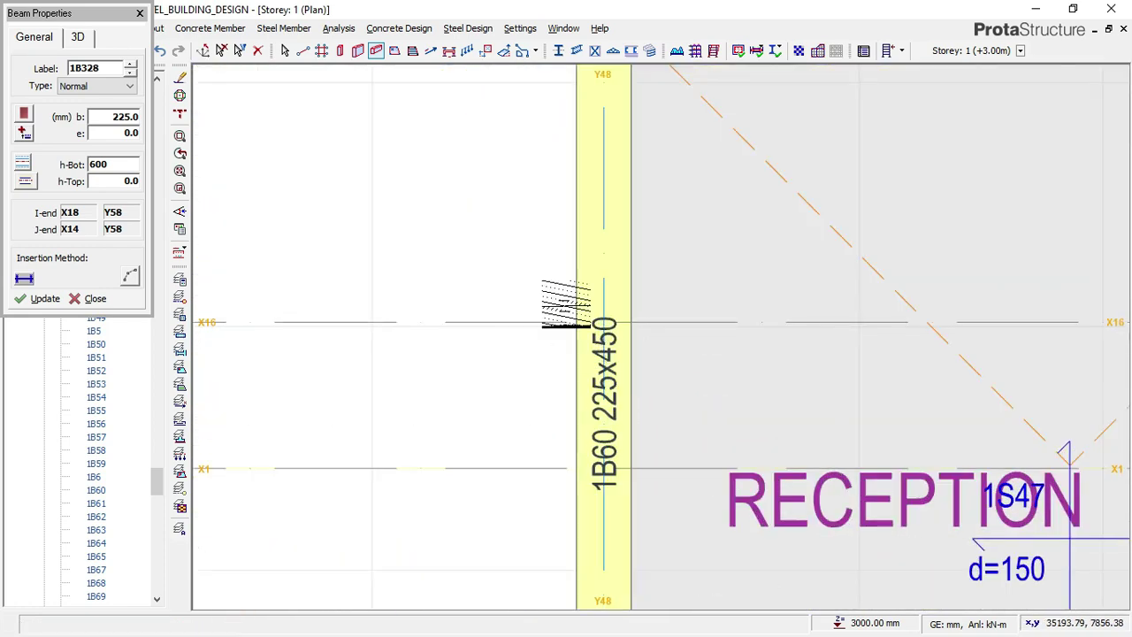
pyautogui.scroll(-2, 548, 310)
pyautogui.scroll(-4, 569, 305)
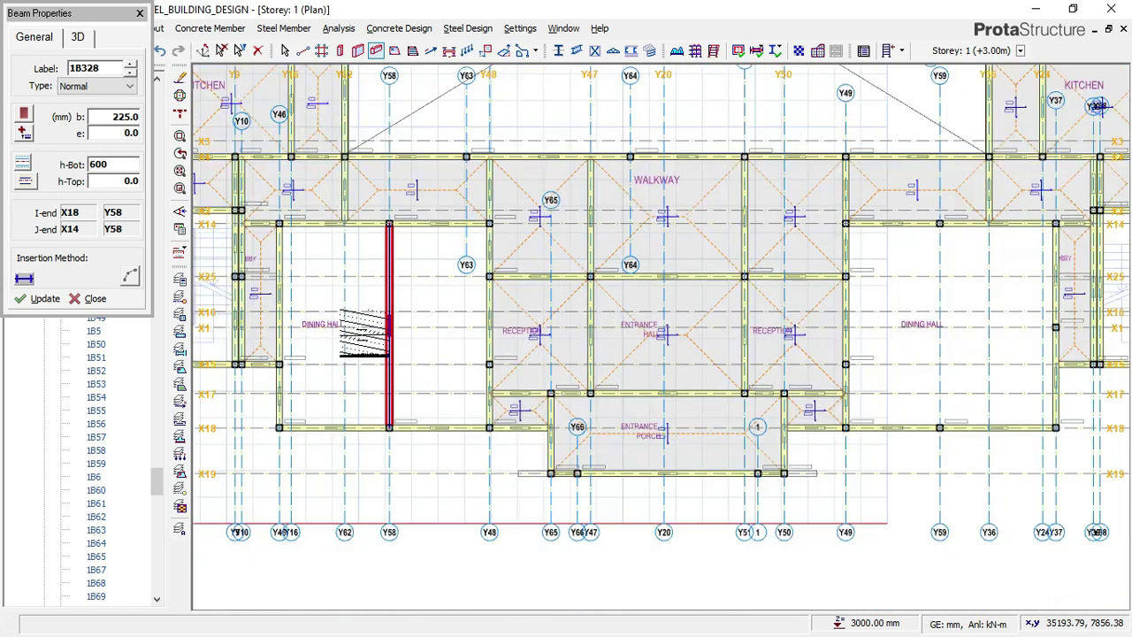
pyautogui.scroll(3, 796, 354)
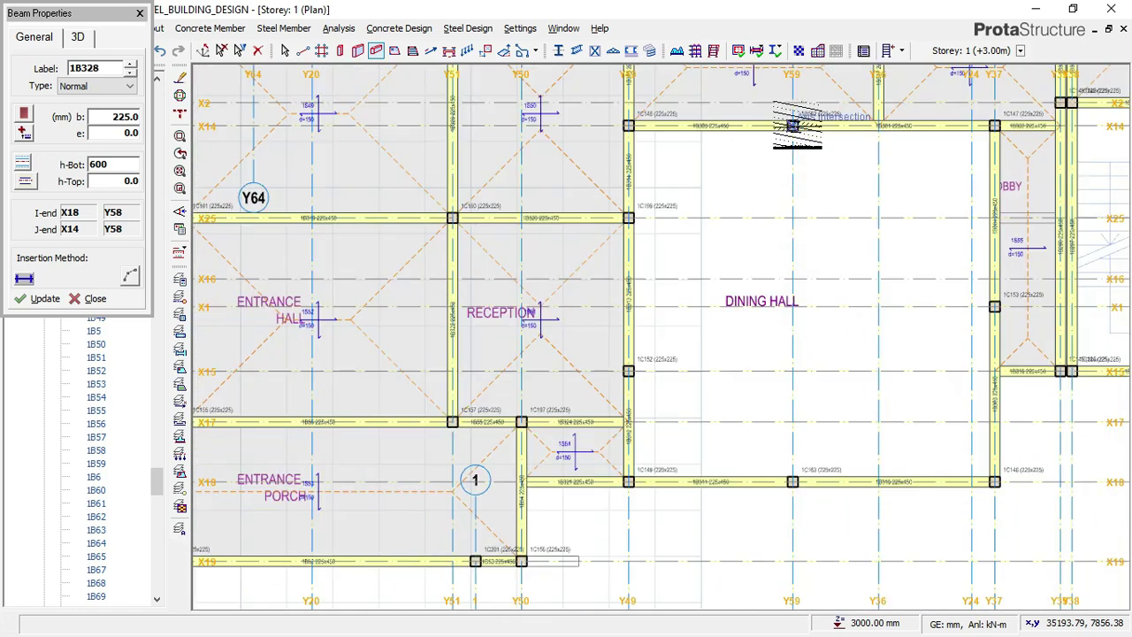
pyautogui.click(793, 126)
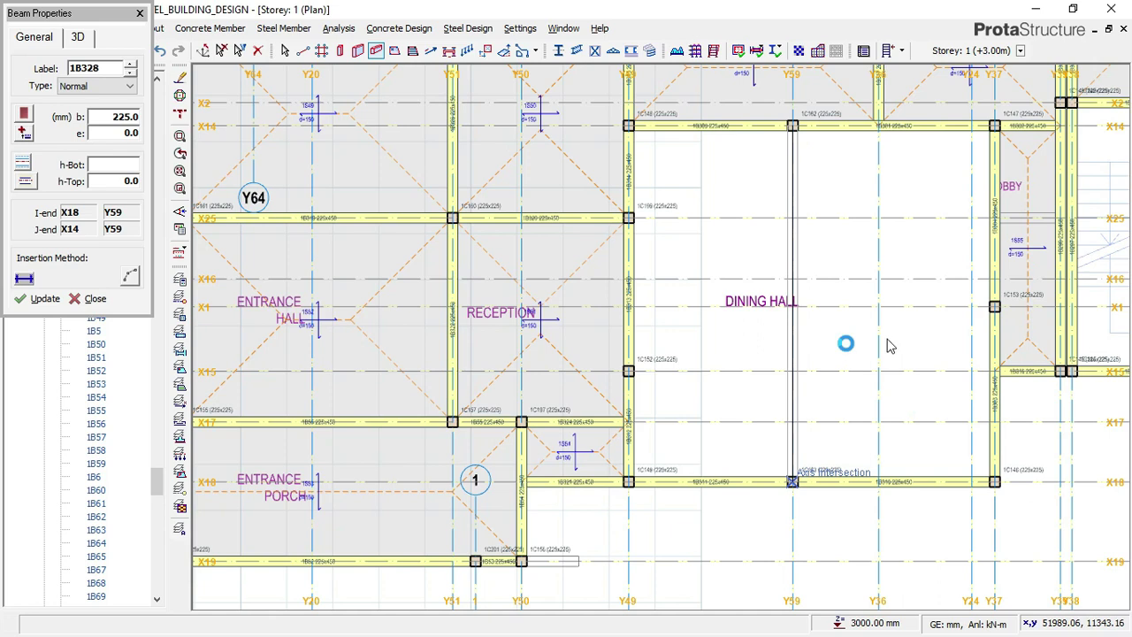
# - Finish the Y59 beam at axis X18
pyautogui.click(731, 322)
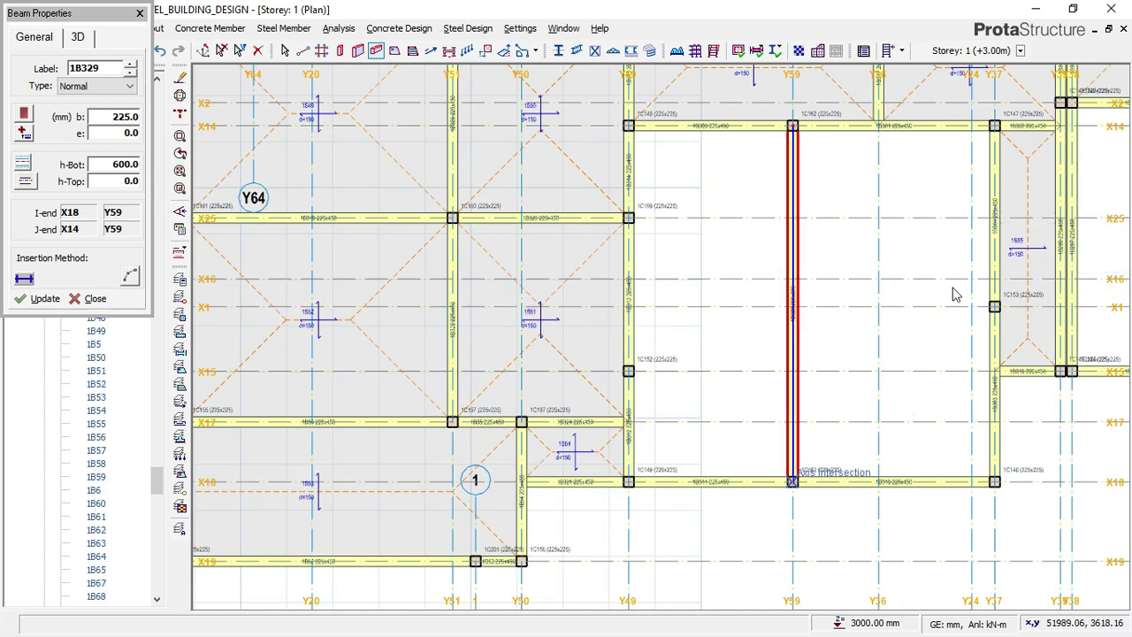
pyautogui.scroll(-2, 949, 300)
pyautogui.scroll(2, 948, 311)
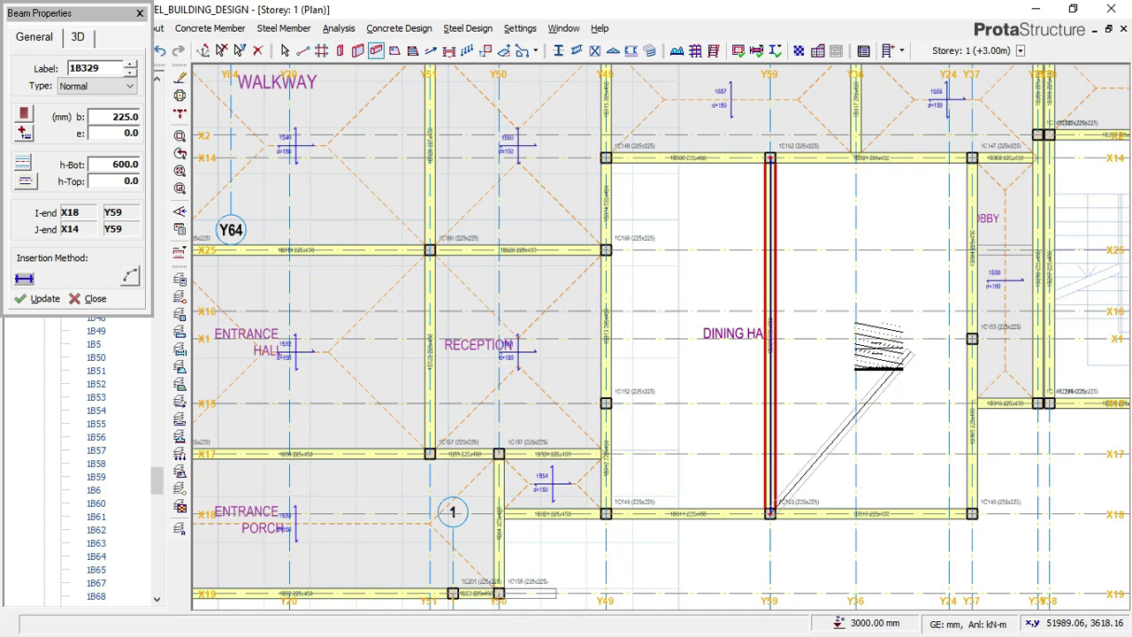
pyautogui.scroll(1, 960, 336)
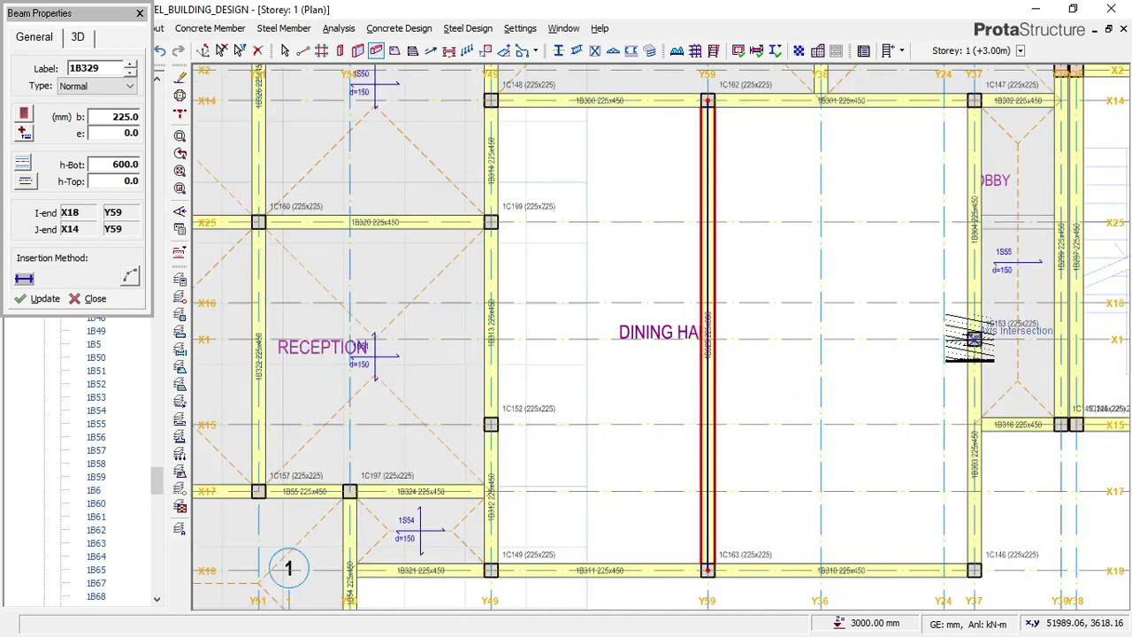
# - Draw the X1 beam from the Y37 column to the Y59 beam
pyautogui.click(973, 339)
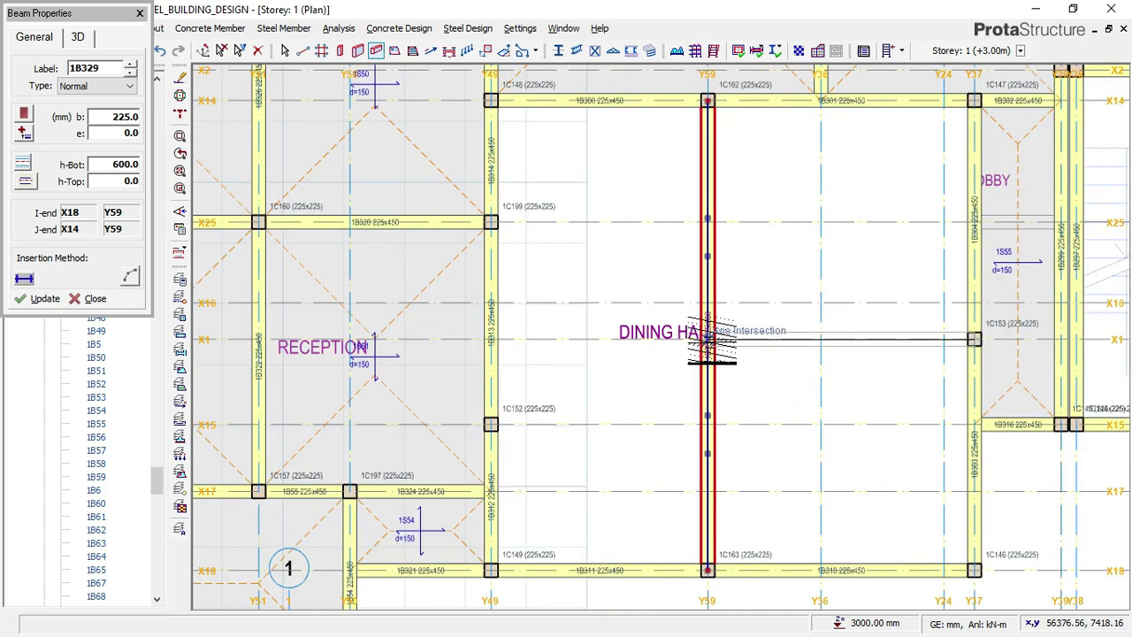
pyautogui.click(710, 339)
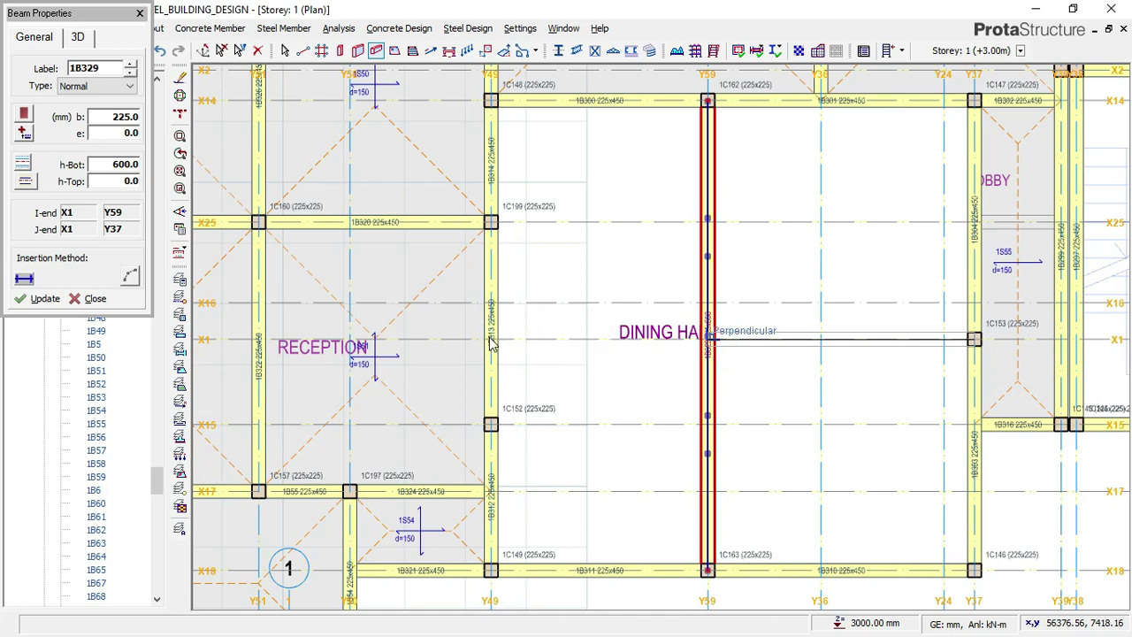
pyautogui.click(709, 338)
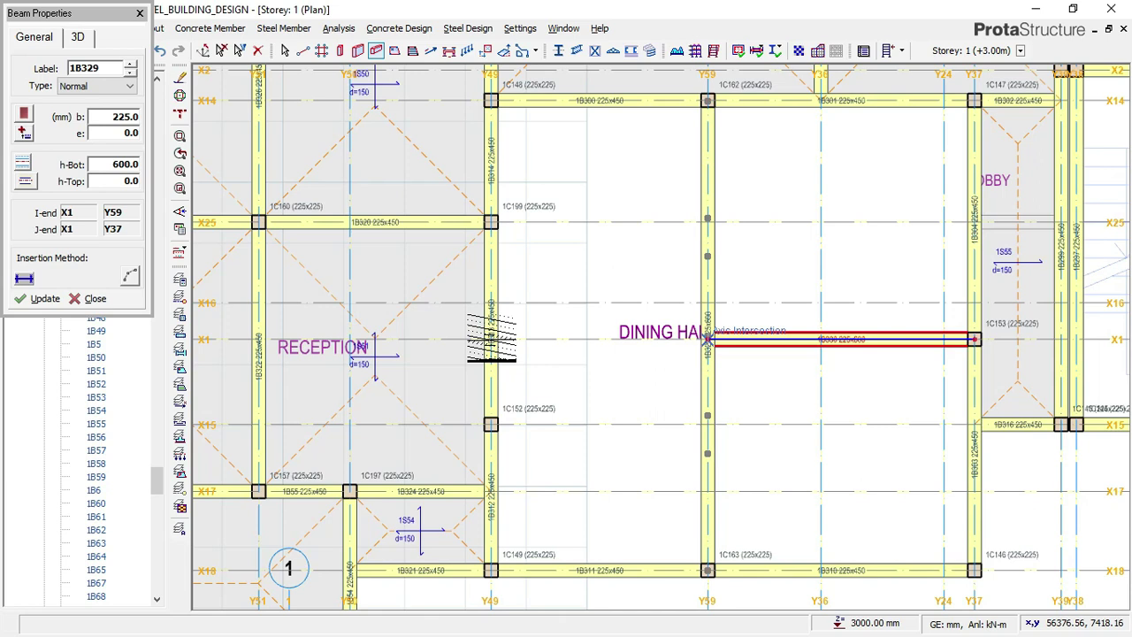
pyautogui.click(491, 338)
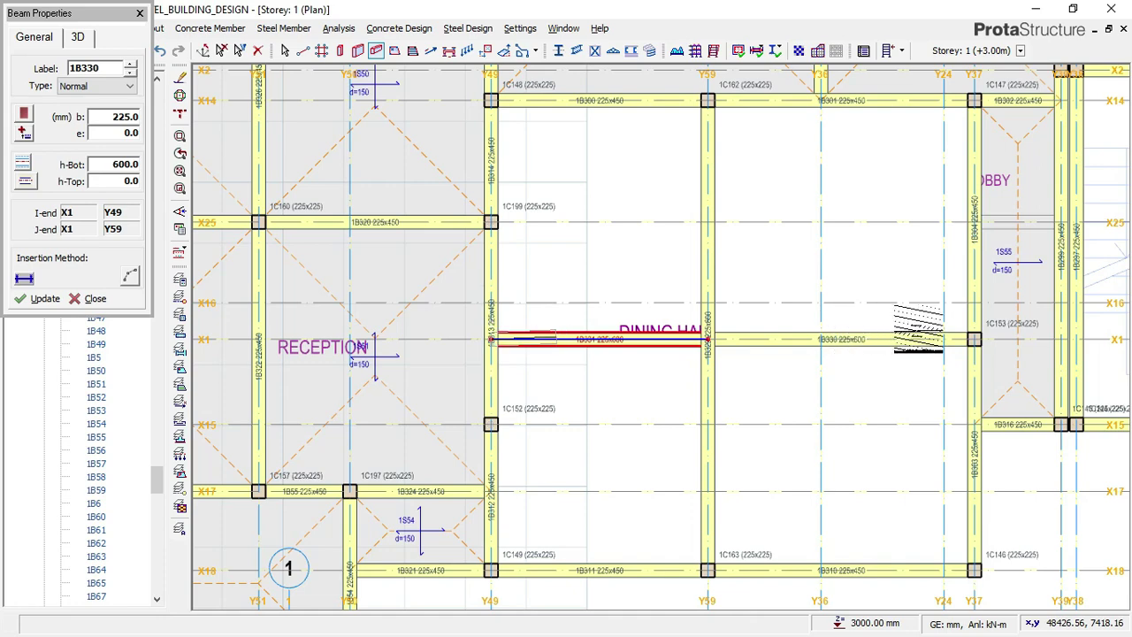
pyautogui.scroll(-3, 907, 331)
pyautogui.scroll(-3, 937, 338)
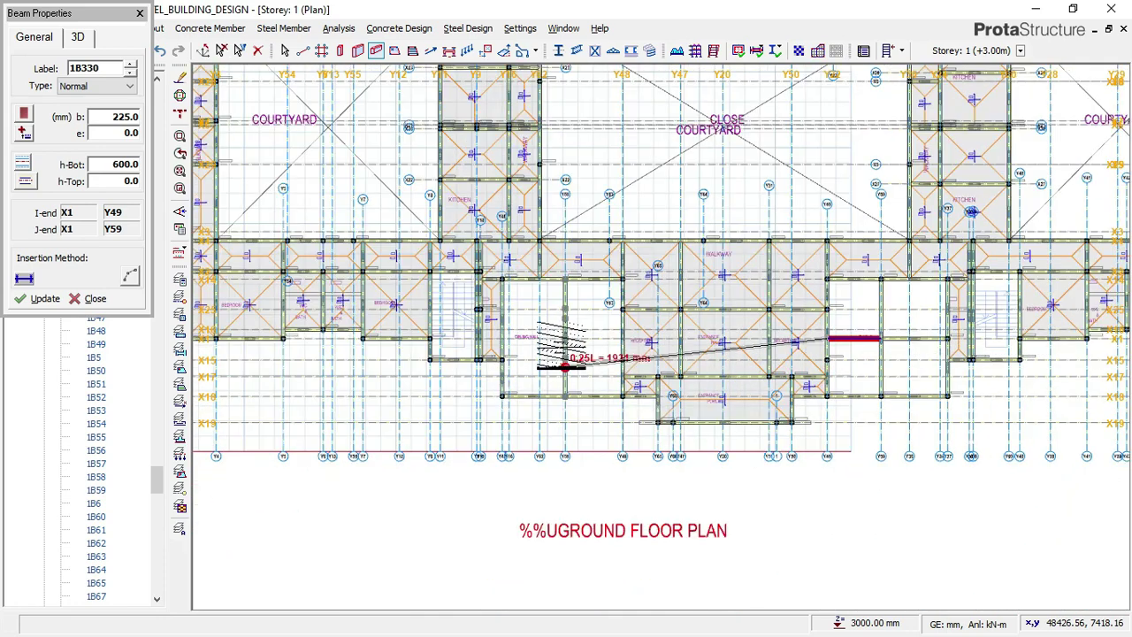
pyautogui.scroll(3, 567, 334)
pyautogui.scroll(3, 567, 334)
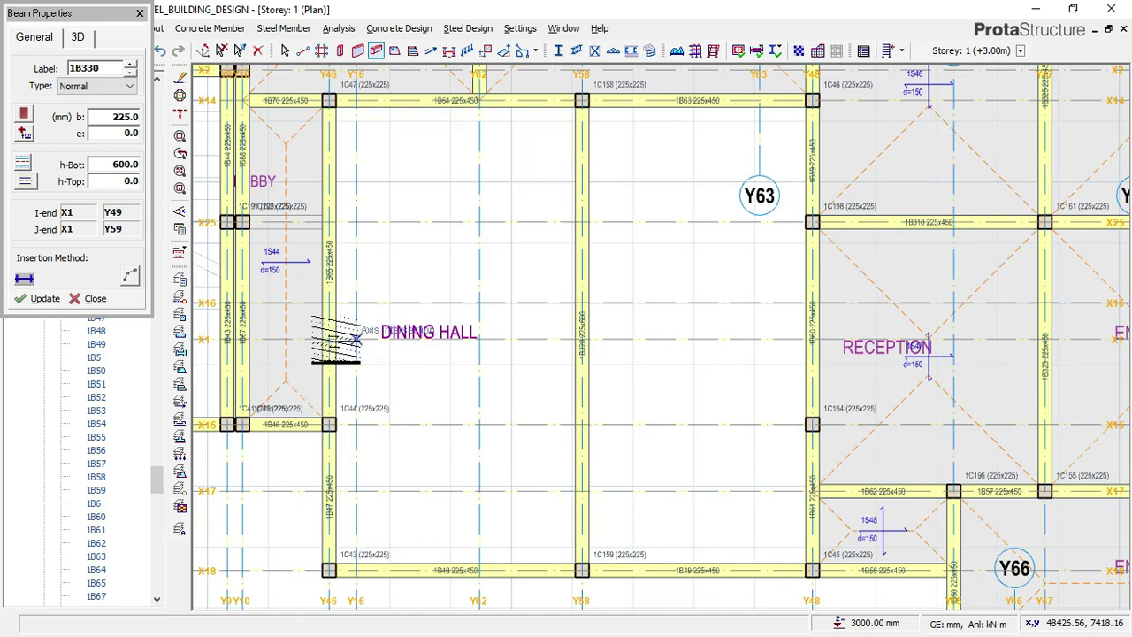
# - Draw the 225x600 X1 beams from Y46 to Y58 and on to Y48, then close the dialog
pyautogui.click(329, 339)
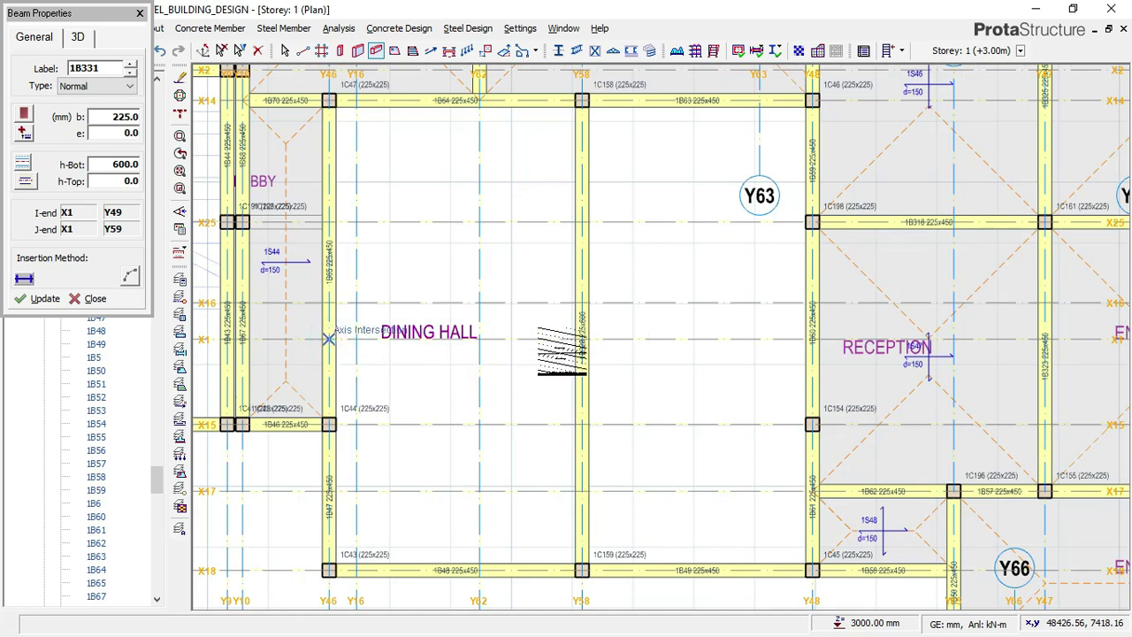
pyautogui.scroll(1, 581, 339)
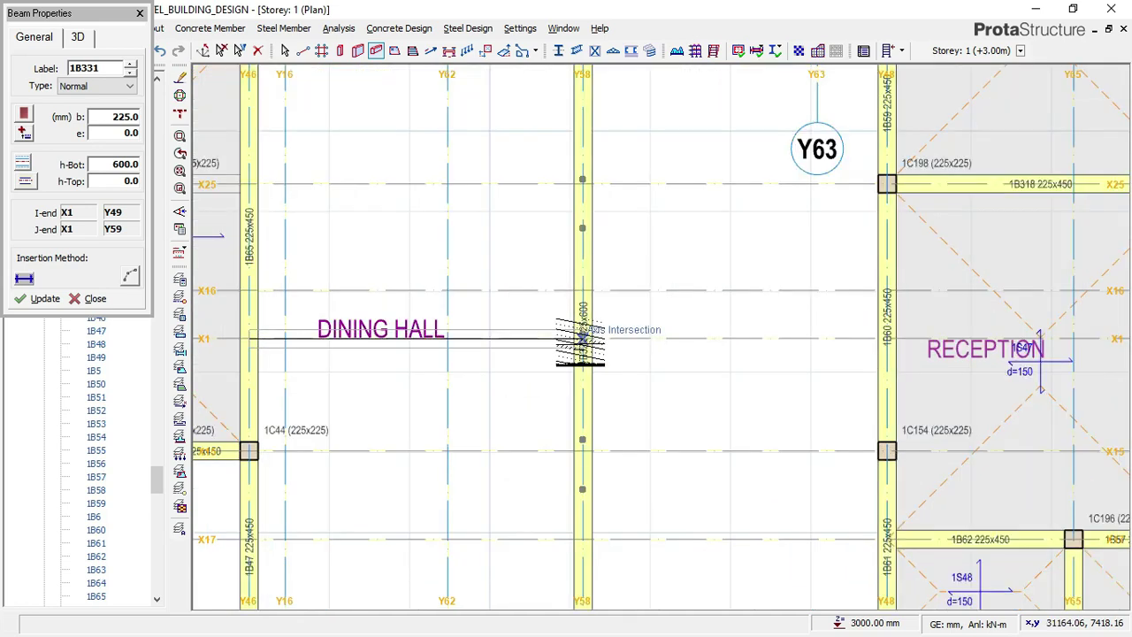
pyautogui.click(582, 339)
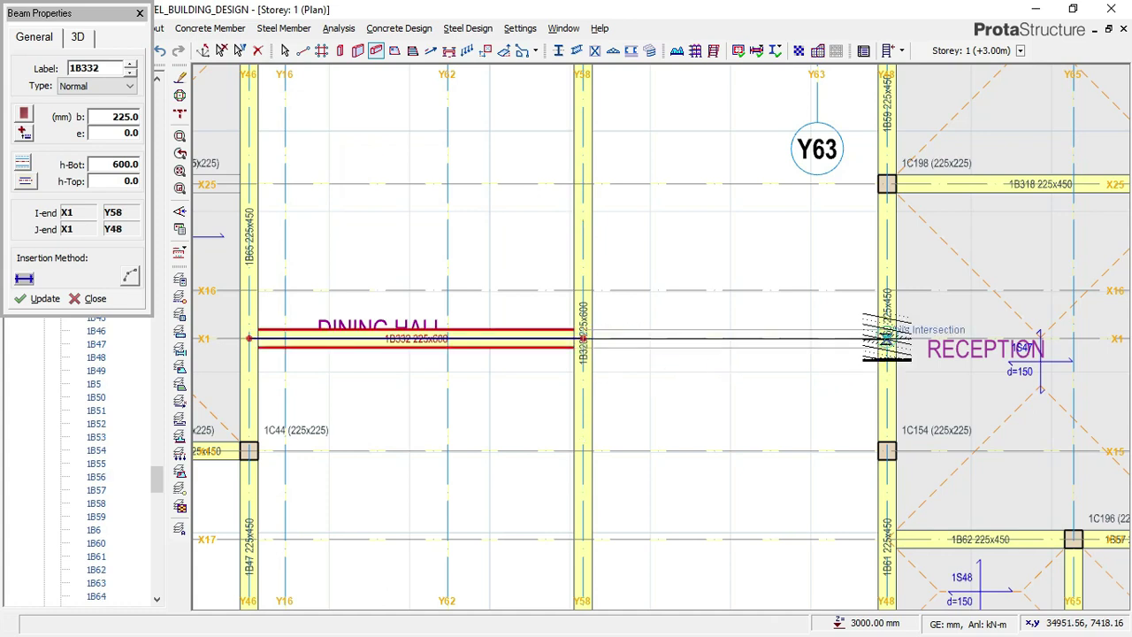
pyautogui.click(887, 339)
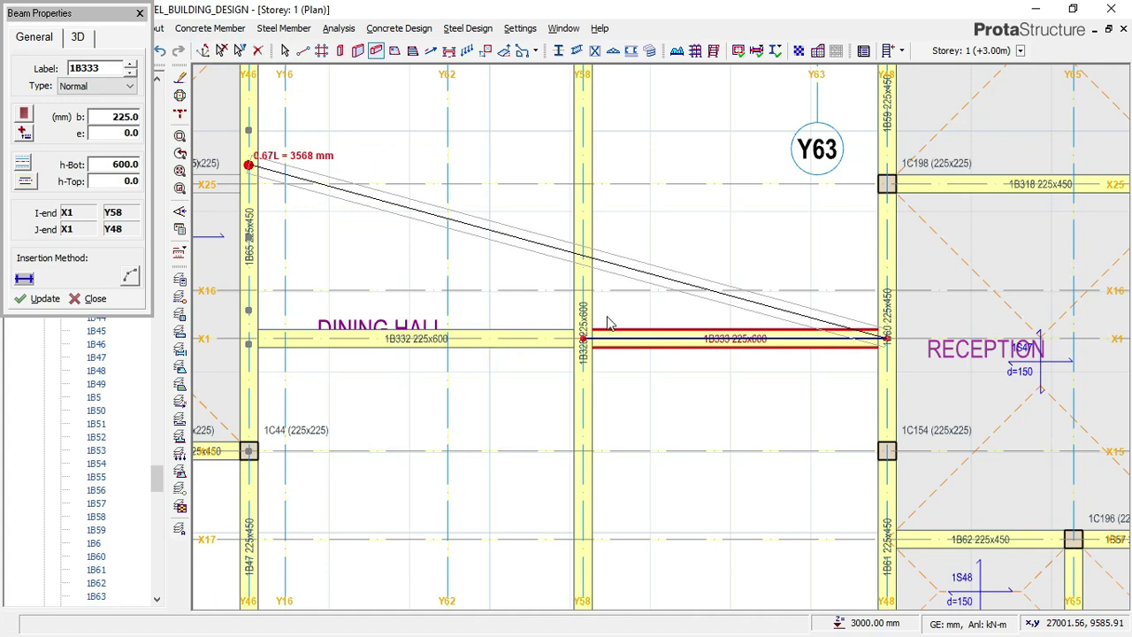
pyautogui.press('Escape')
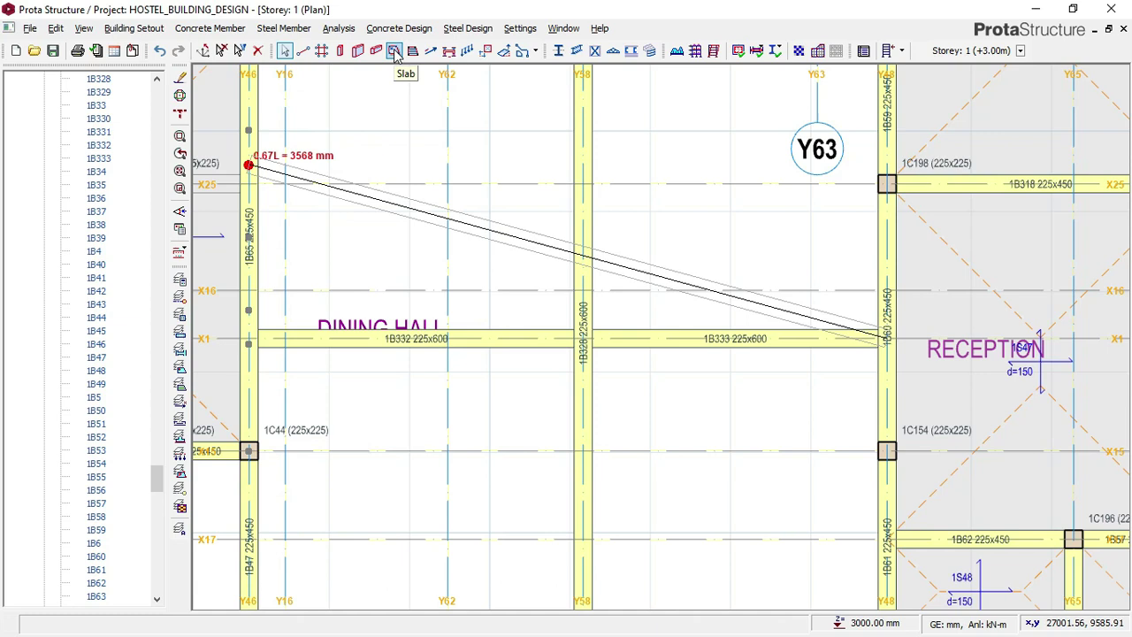
# - Start slab placement and check the 150 mm slab's 1.5 dead and 1.5 imposed loads
pyautogui.click(215, 27)
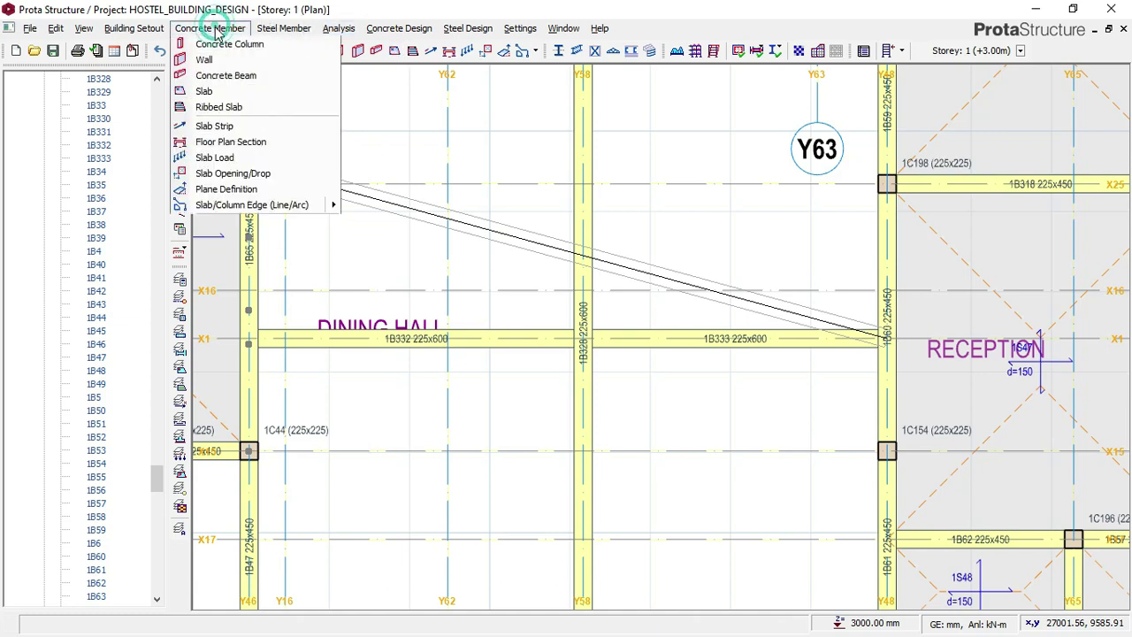
pyautogui.click(215, 92)
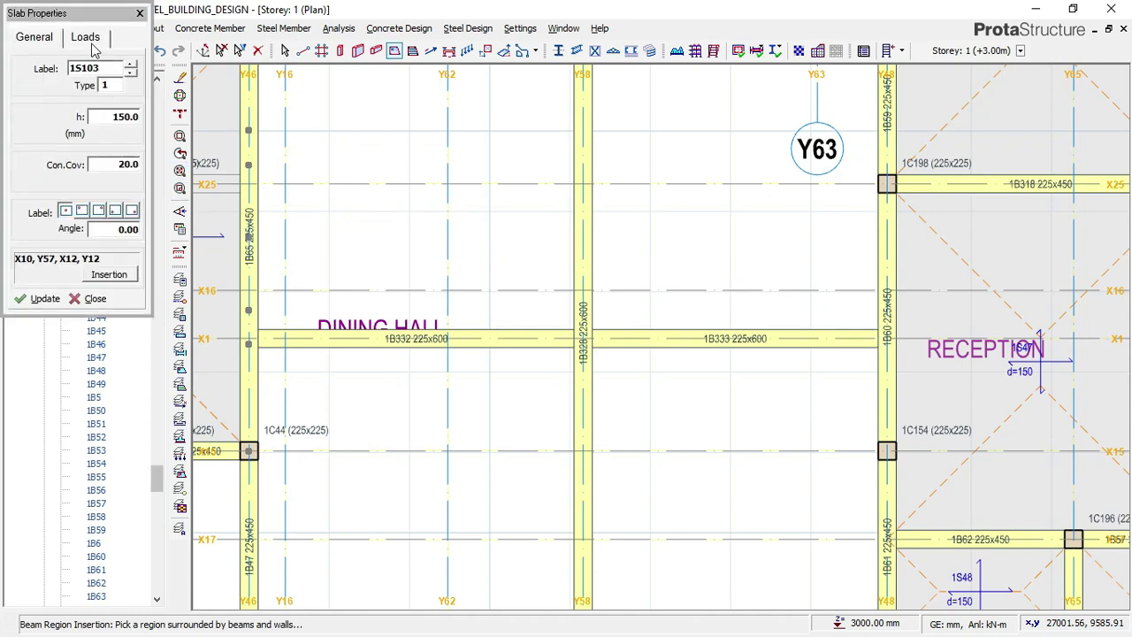
pyautogui.click(86, 37)
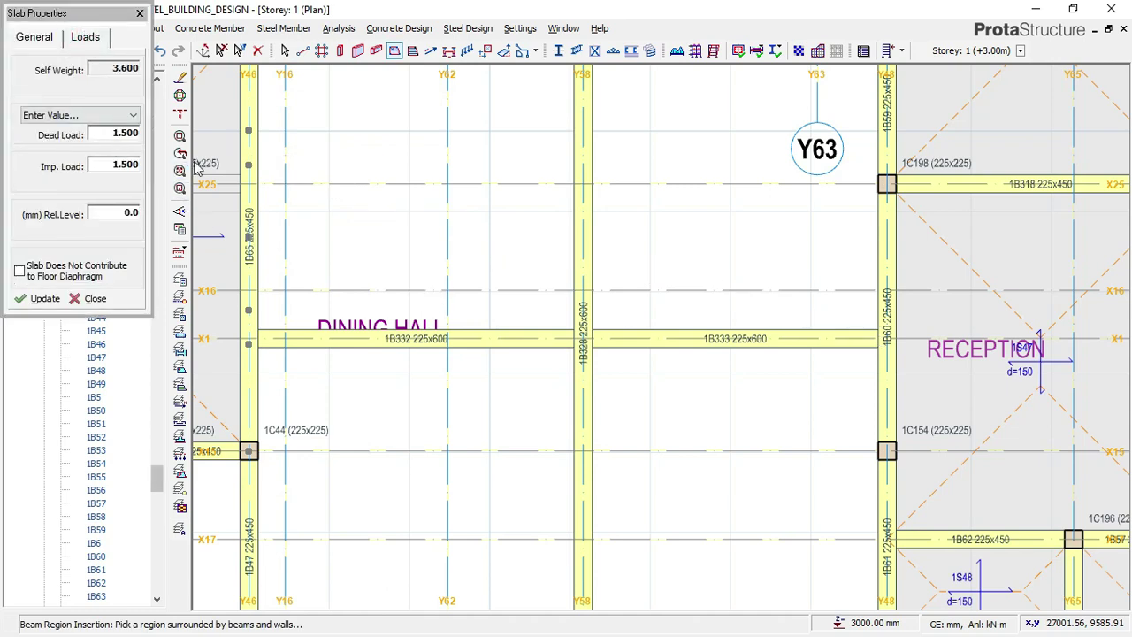
pyautogui.scroll(-1, 619, 323)
pyautogui.scroll(-1, 575, 300)
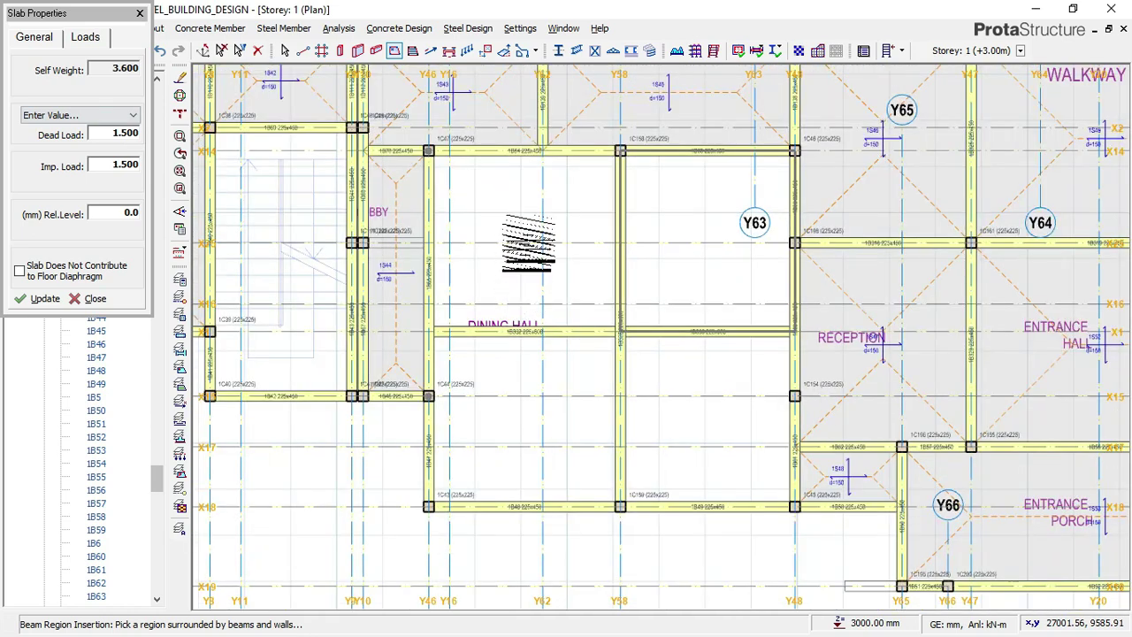
pyautogui.scroll(-1, 529, 243)
# - Place slabs in the bays above, right of and below the Dining Hall
pyautogui.click(531, 235)
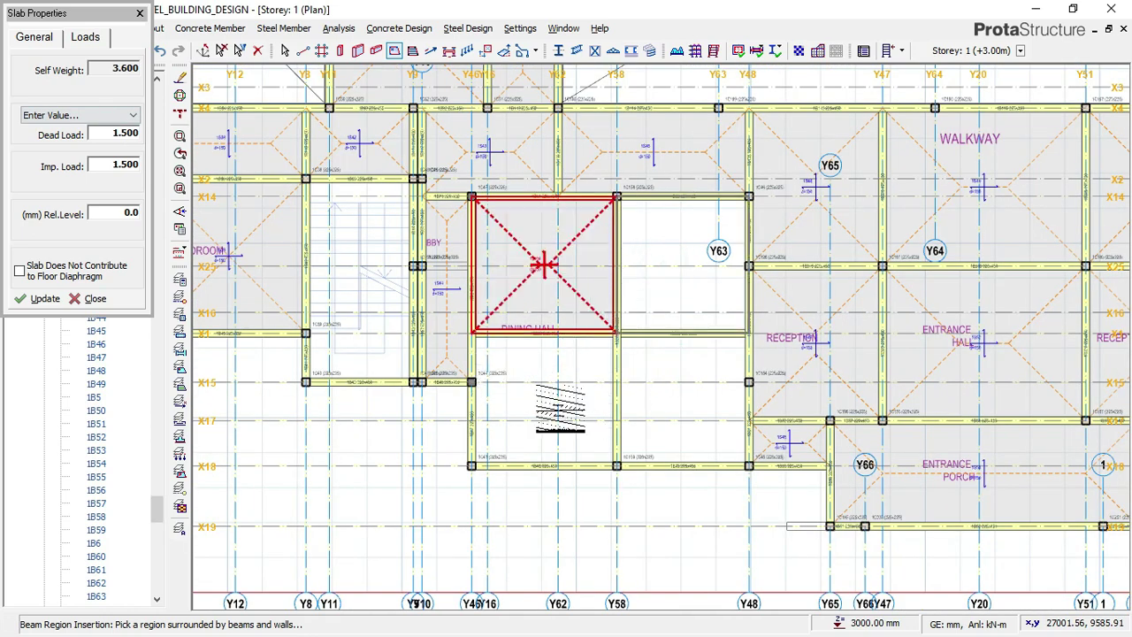
pyautogui.click(659, 300)
pyautogui.click(624, 349)
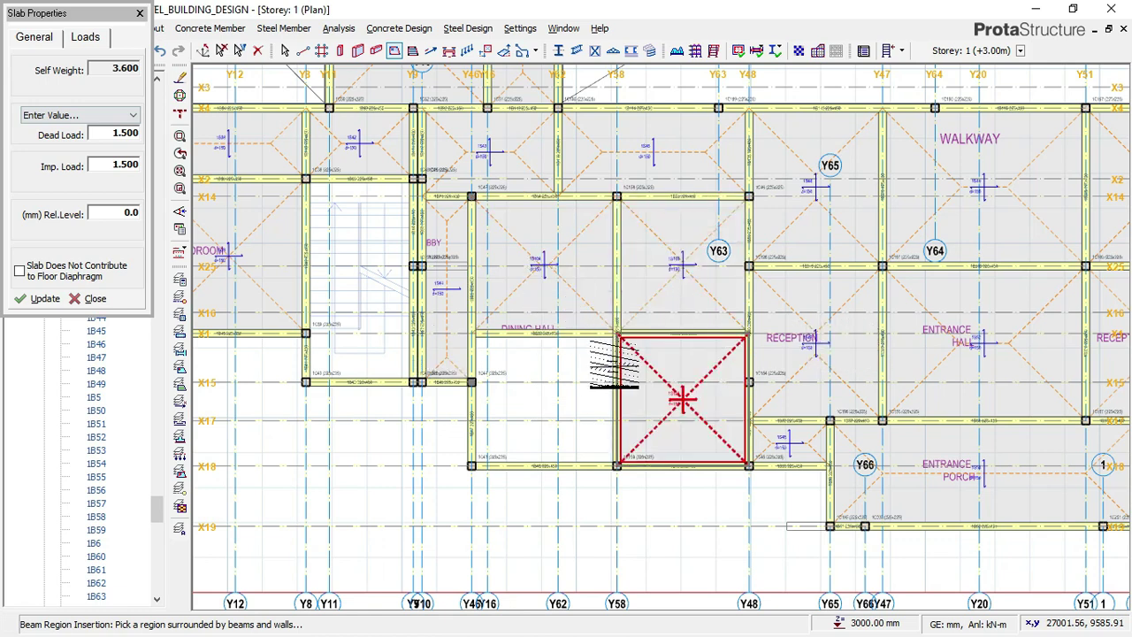
pyautogui.click(555, 363)
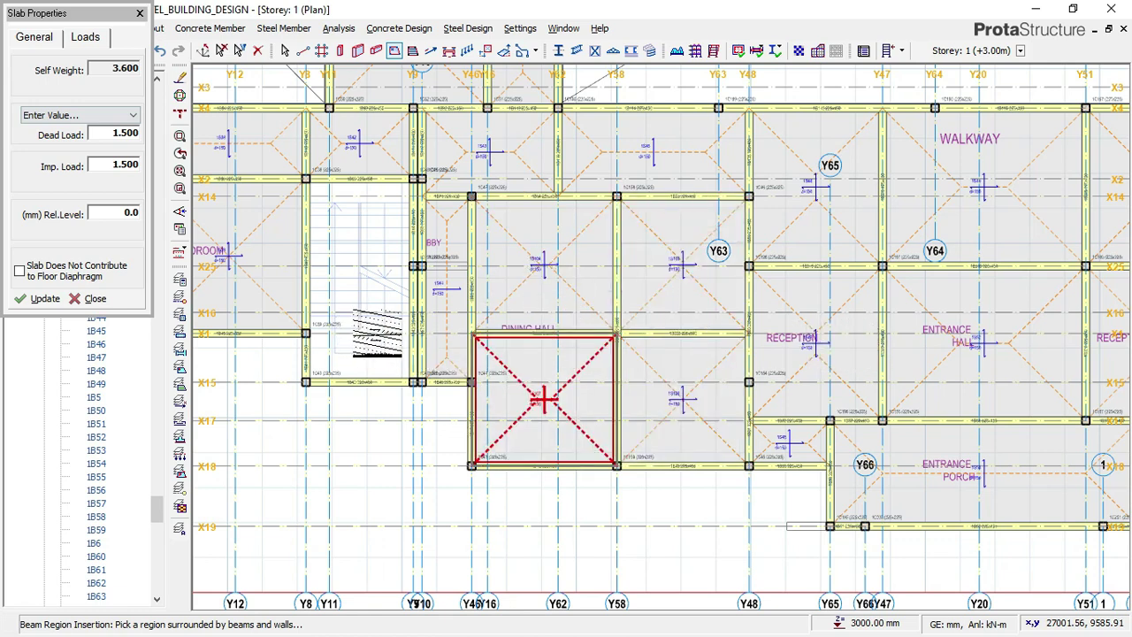
pyautogui.scroll(-3, 380, 341)
pyautogui.scroll(2, 968, 297)
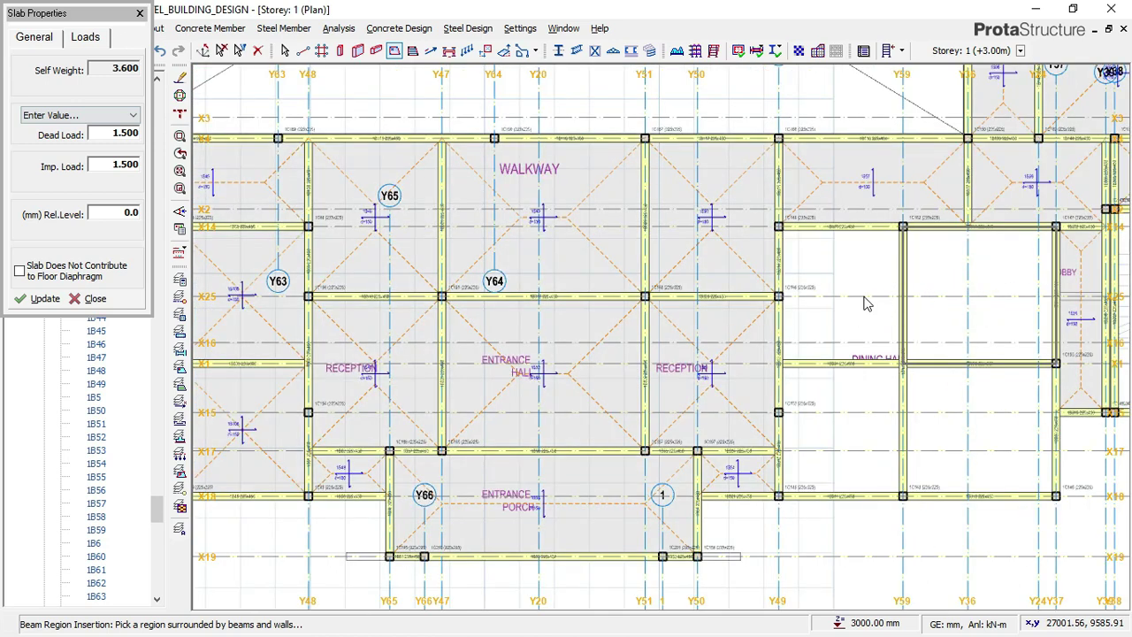
# - Fill the bays beside the Dining Hall with slabs, then finish slab placement
pyautogui.click(862, 283)
pyautogui.click(858, 298)
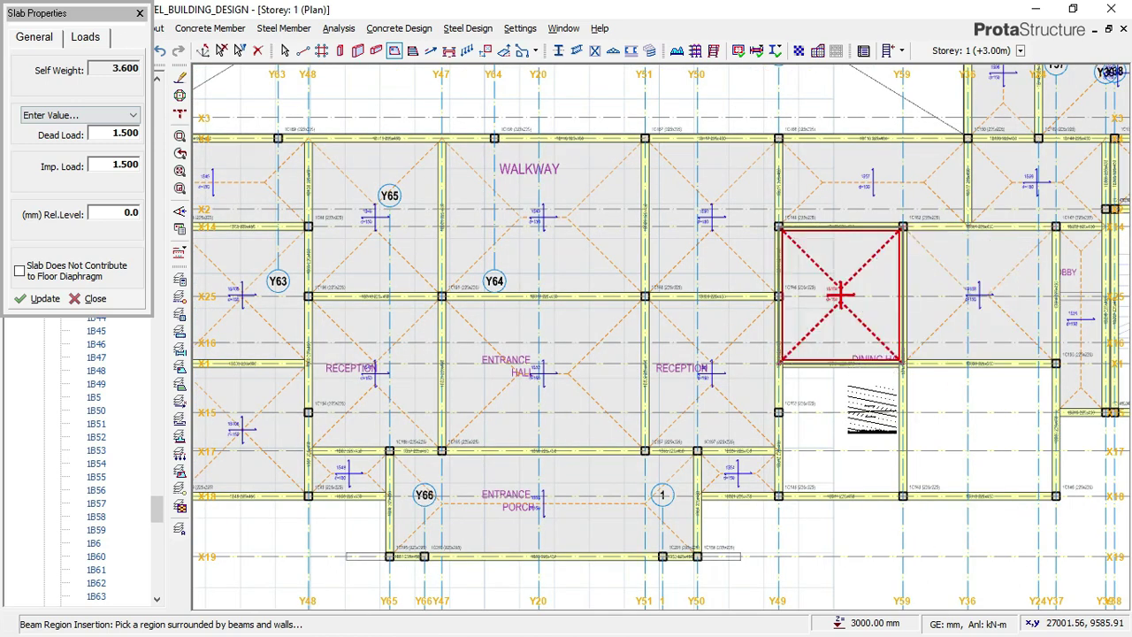
pyautogui.click(876, 407)
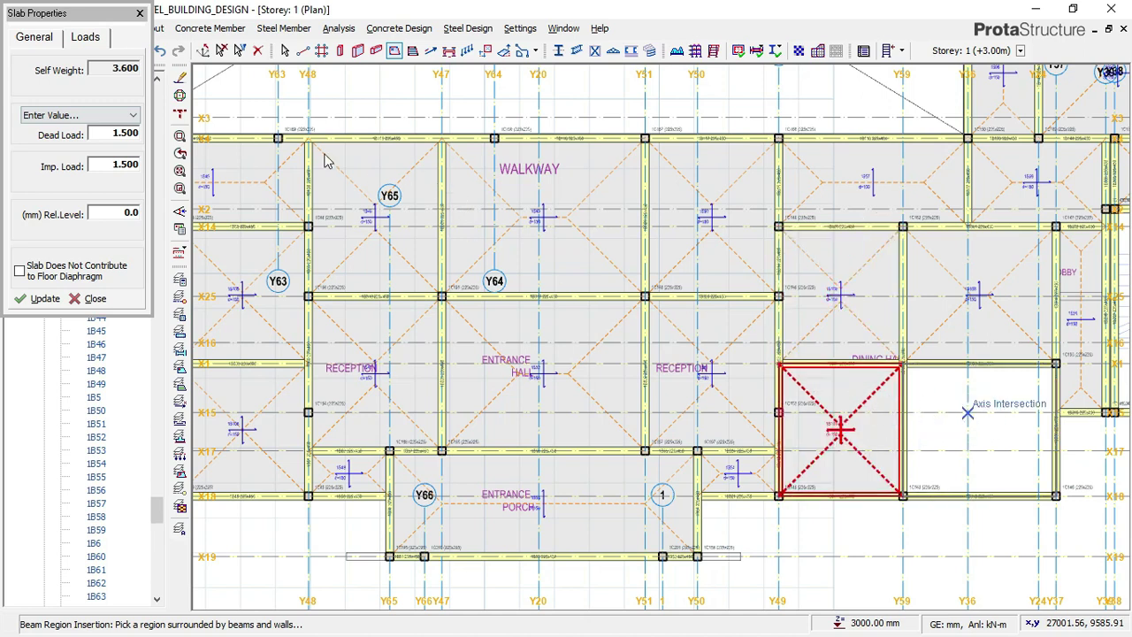
pyautogui.scroll(-2, 761, 457)
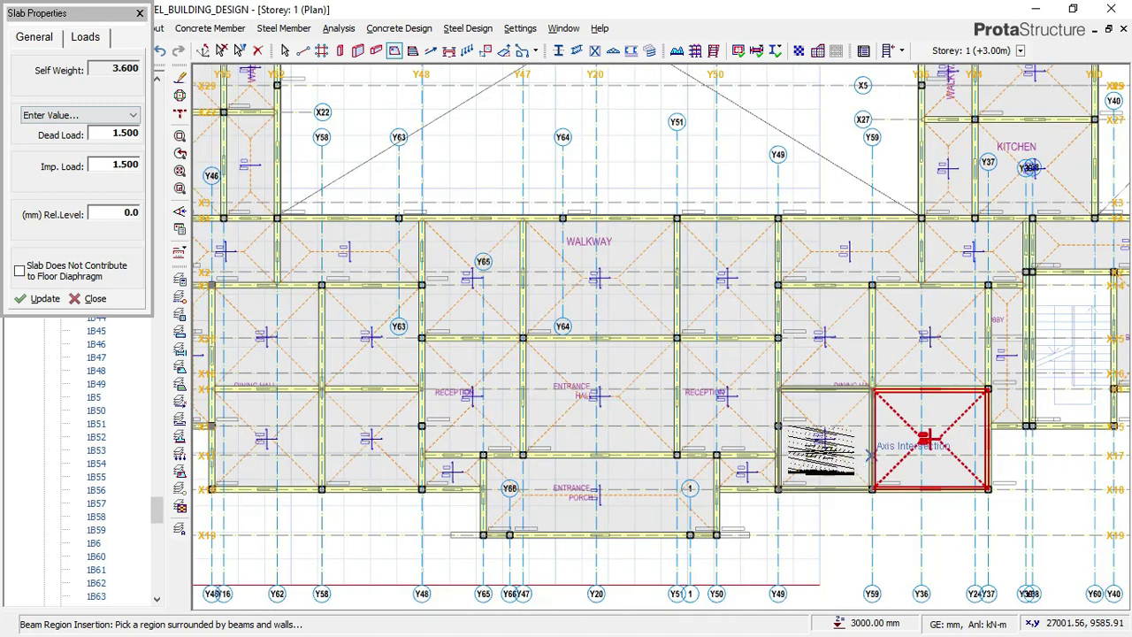
pyautogui.scroll(-3, 743, 442)
pyautogui.scroll(2, 975, 405)
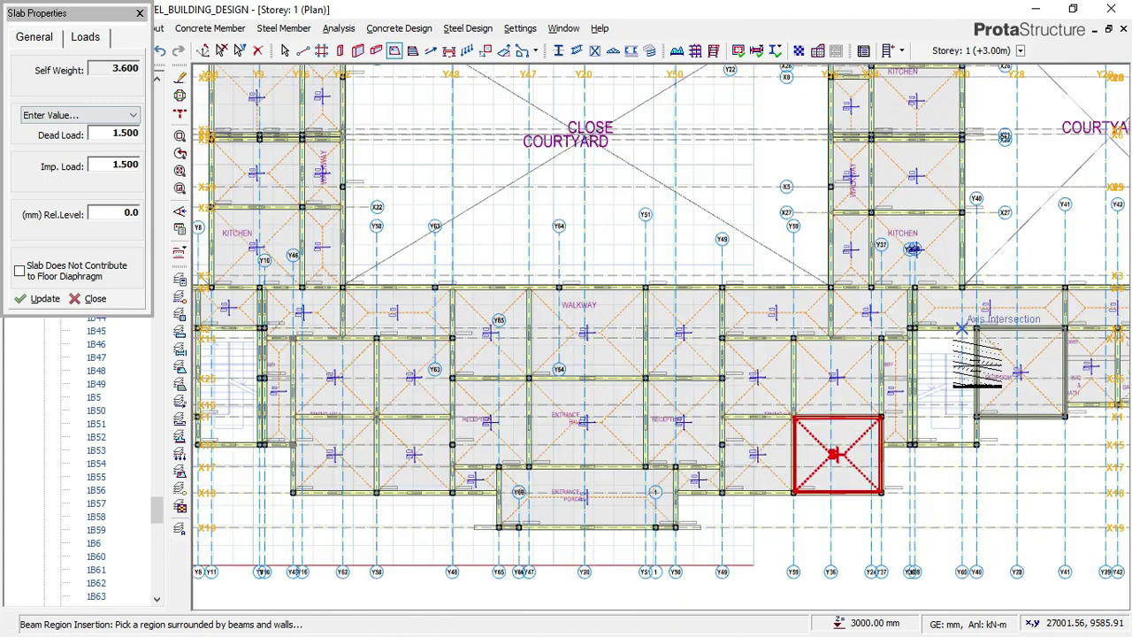
pyautogui.scroll(1, 959, 340)
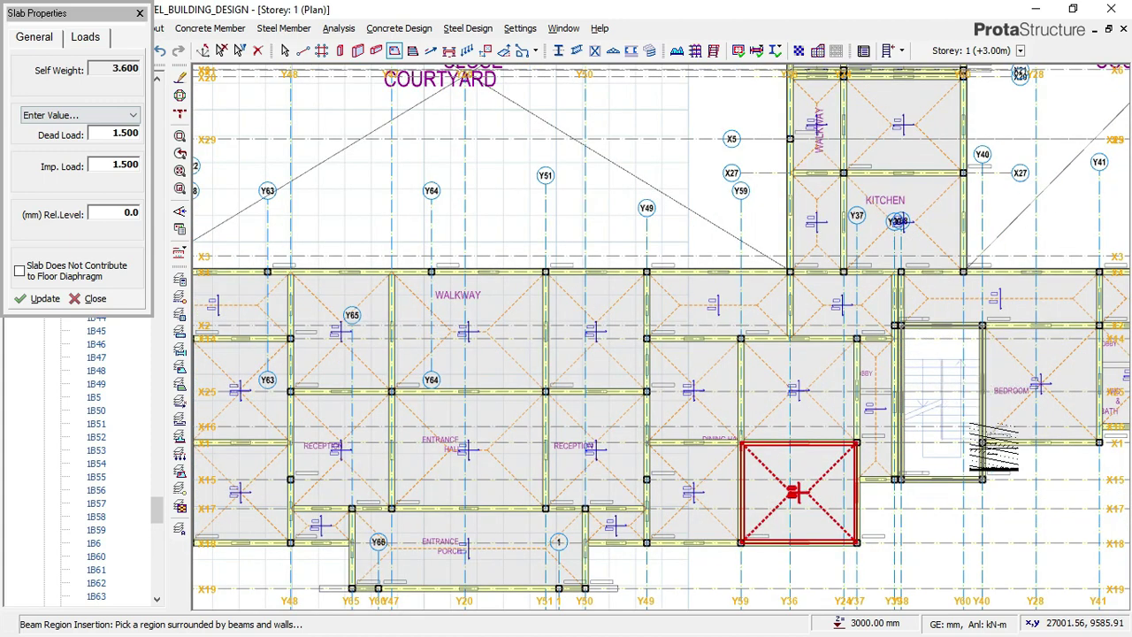
pyautogui.scroll(-2, 782, 396)
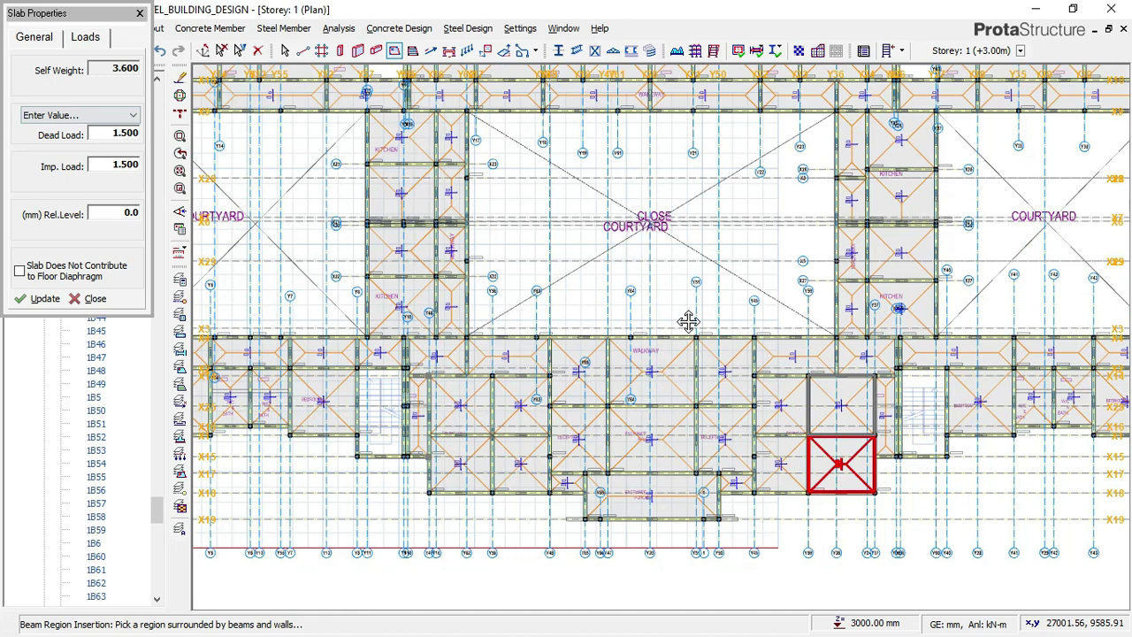
pyautogui.moveTo(683, 307); pyautogui.dragTo(747, 454, button='middle')
pyautogui.click(222, 50)
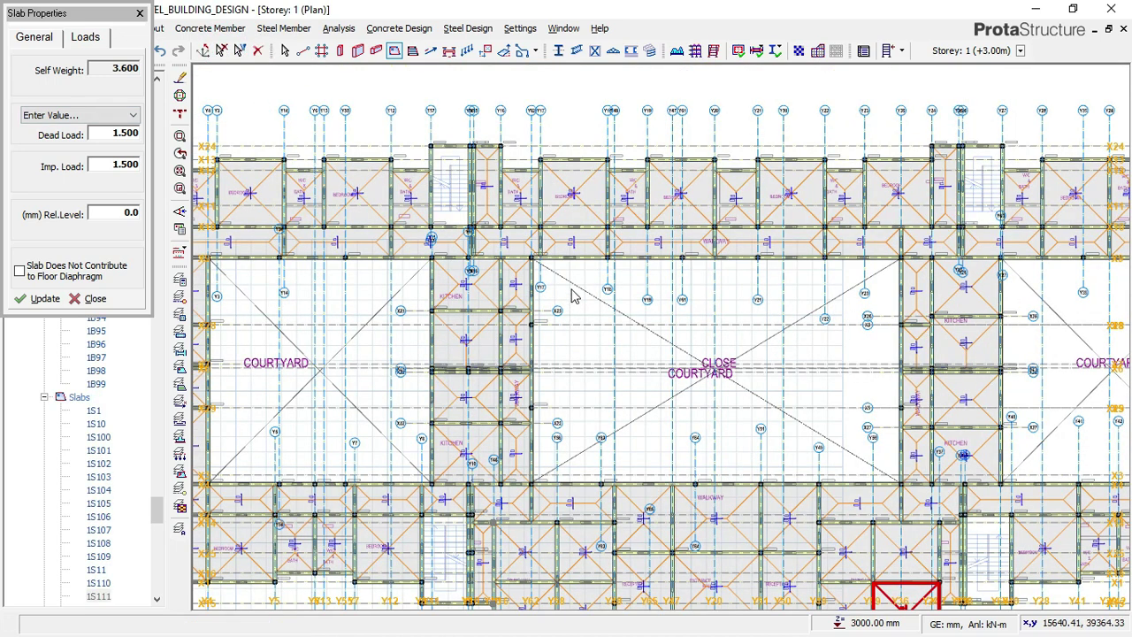
pyautogui.press('Escape')
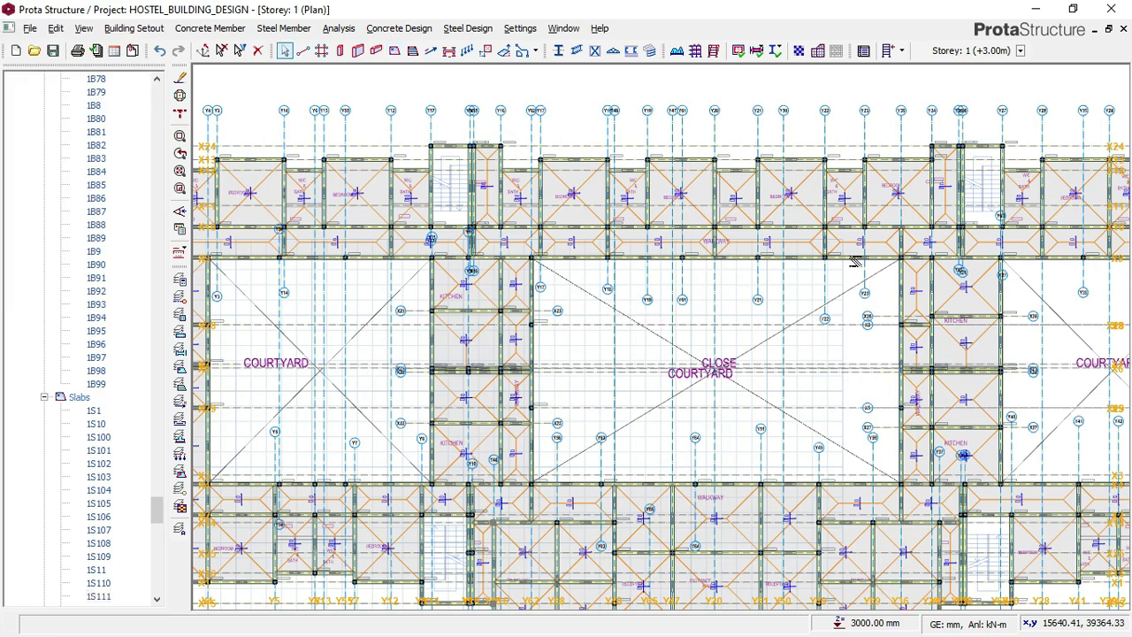
pyautogui.scroll(-2, 890, 255)
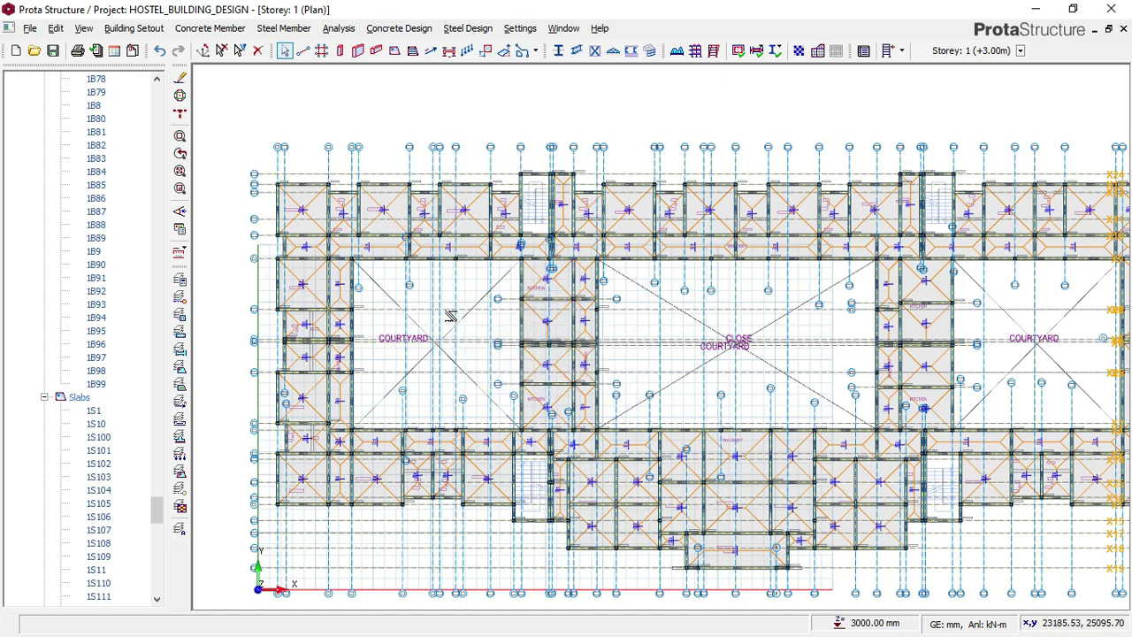
pyautogui.scroll(2, 452, 314)
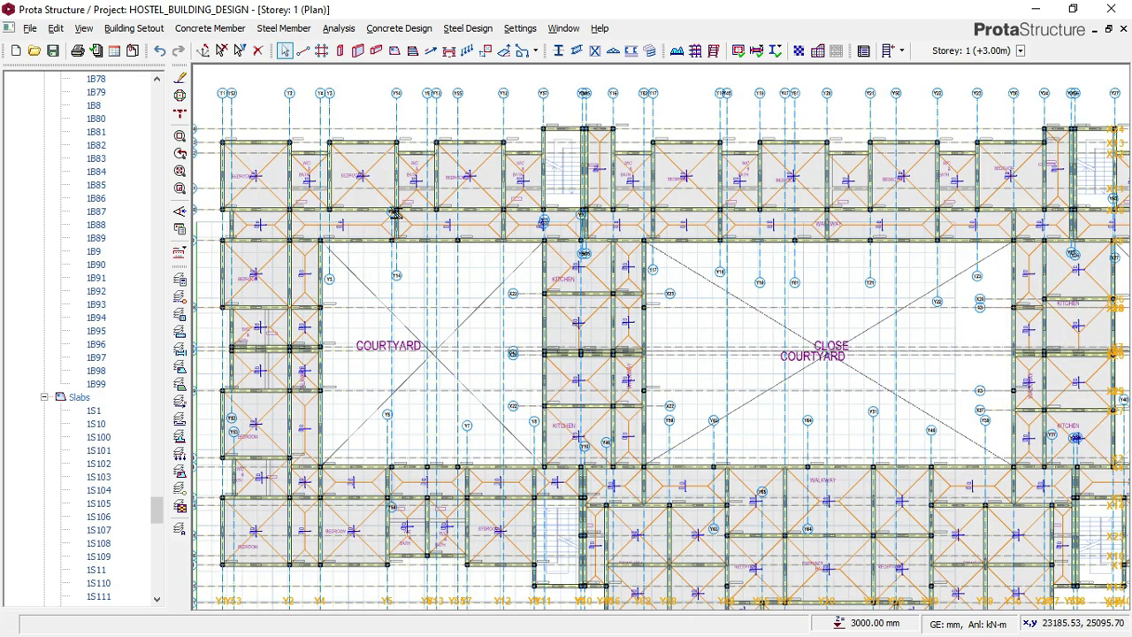
pyautogui.scroll(1, 407, 270)
pyautogui.scroll(1, 395, 210)
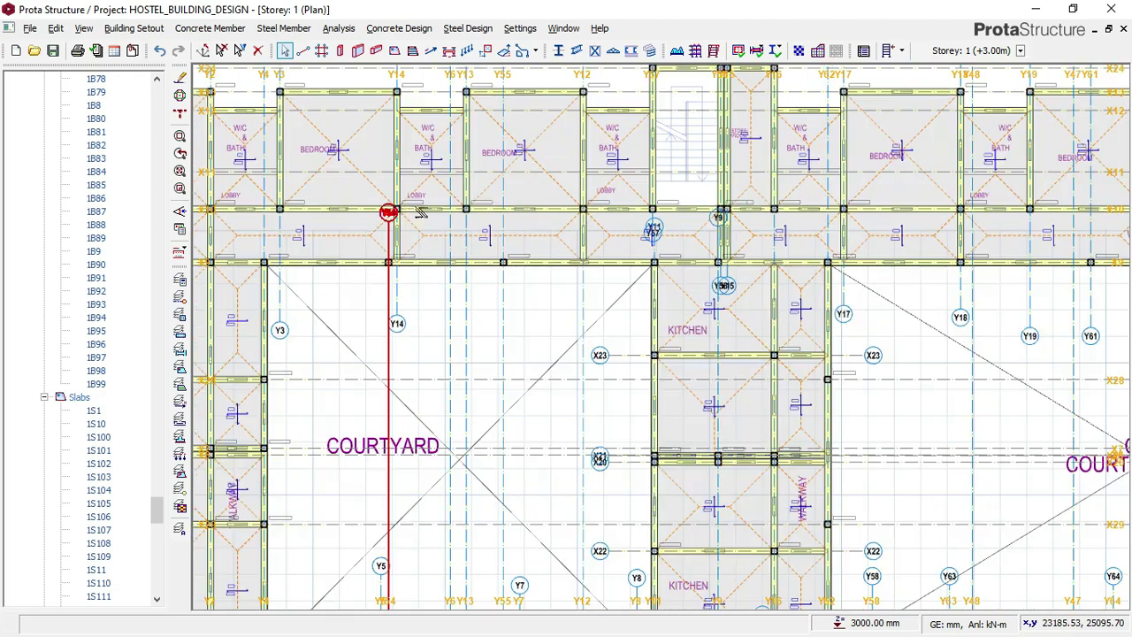
pyautogui.scroll(-1, 521, 243)
pyautogui.scroll(-1, 426, 240)
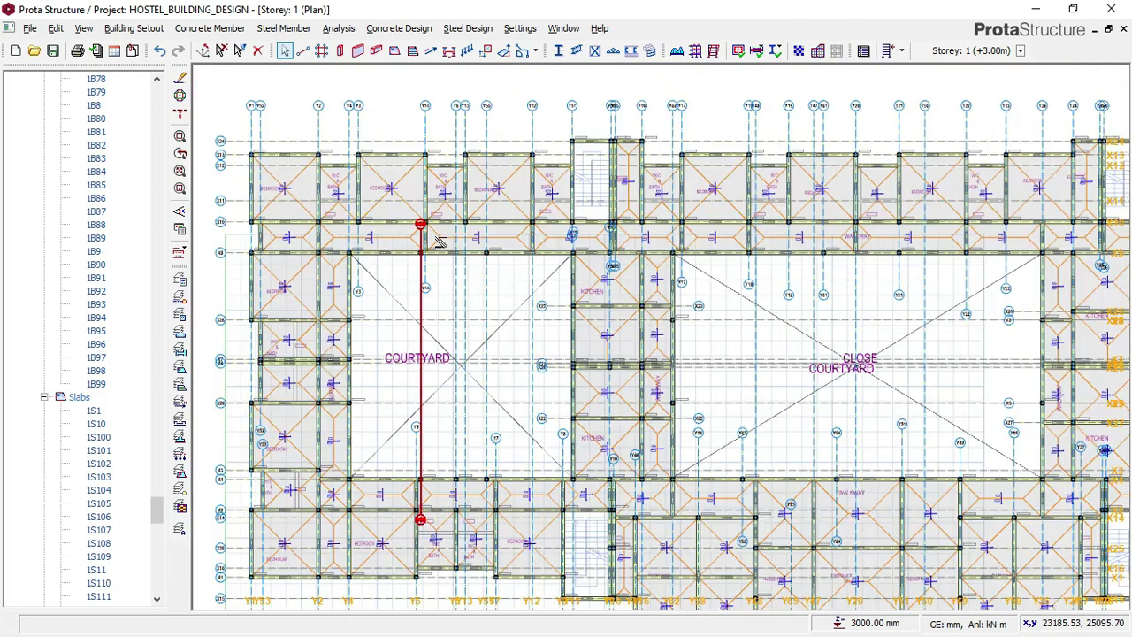
pyautogui.scroll(-1, 781, 308)
pyautogui.scroll(1, 750, 304)
pyautogui.moveTo(707, 303); pyautogui.dragTo(534, 297, button='middle')
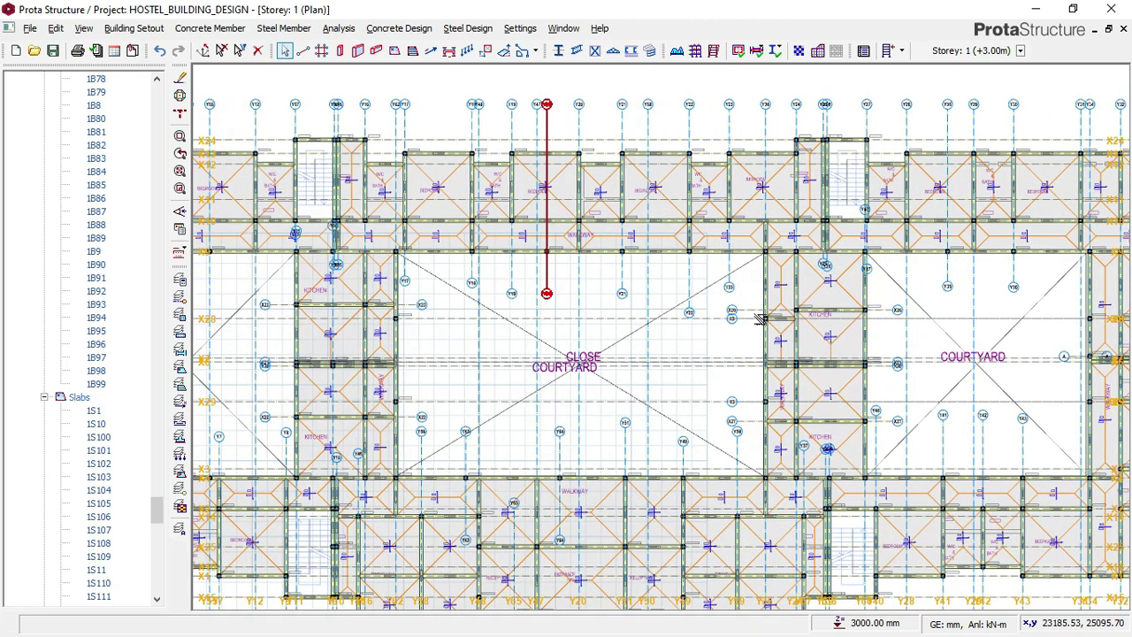
pyautogui.scroll(-3, 759, 319)
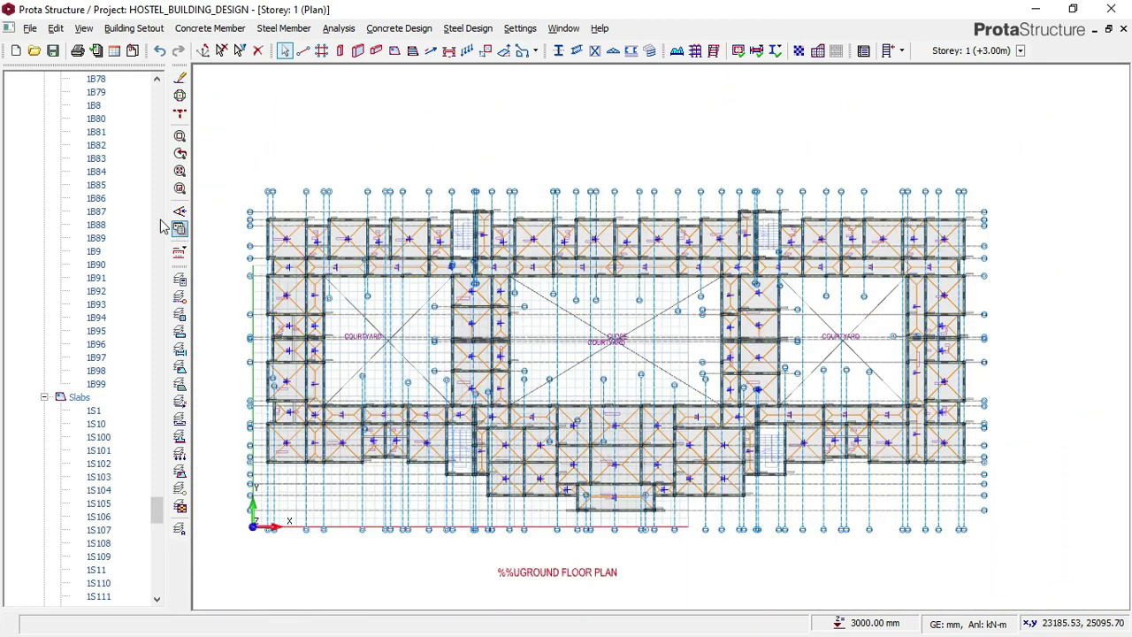
pyautogui.moveTo(157, 511); pyautogui.dragTo(152, 166)
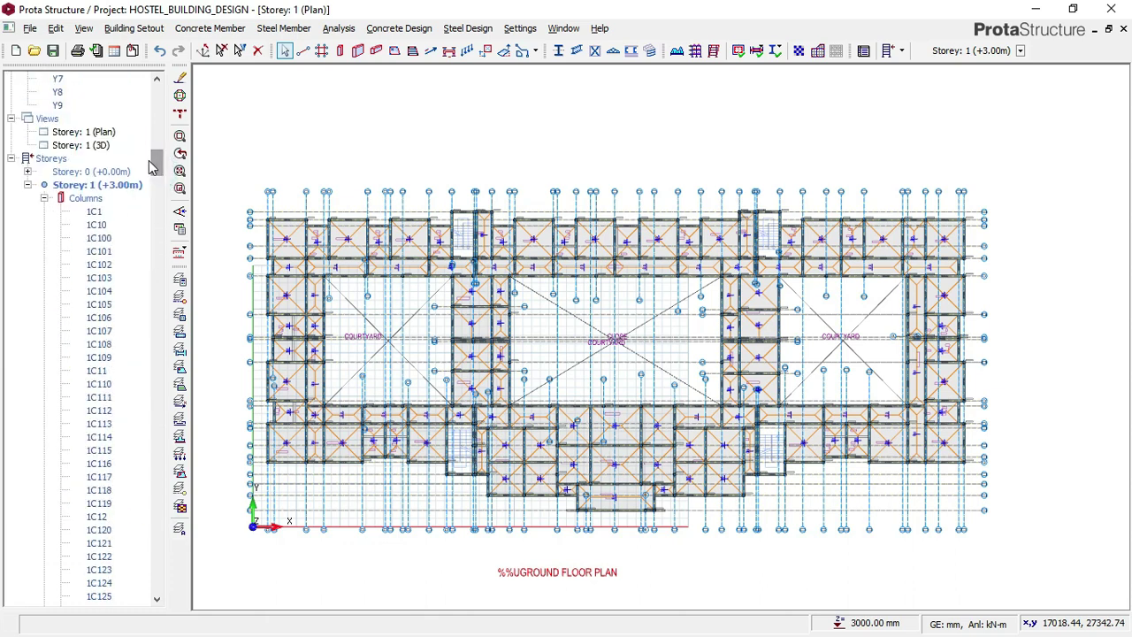
pyautogui.doubleClick(93, 147)
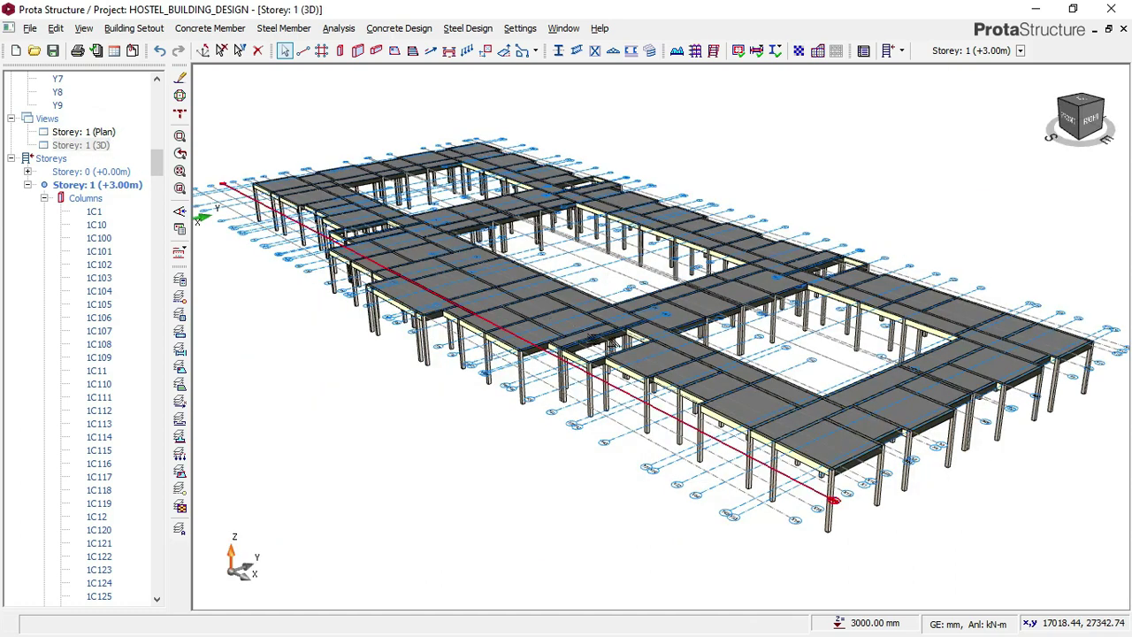
pyautogui.moveTo(678, 321)
pyautogui.mouseDown()
pyautogui.moveTo(652, 331)
pyautogui.moveTo(678, 356)
pyautogui.moveTo(713, 346)
pyautogui.moveTo(748, 316)
pyautogui.mouseUp()
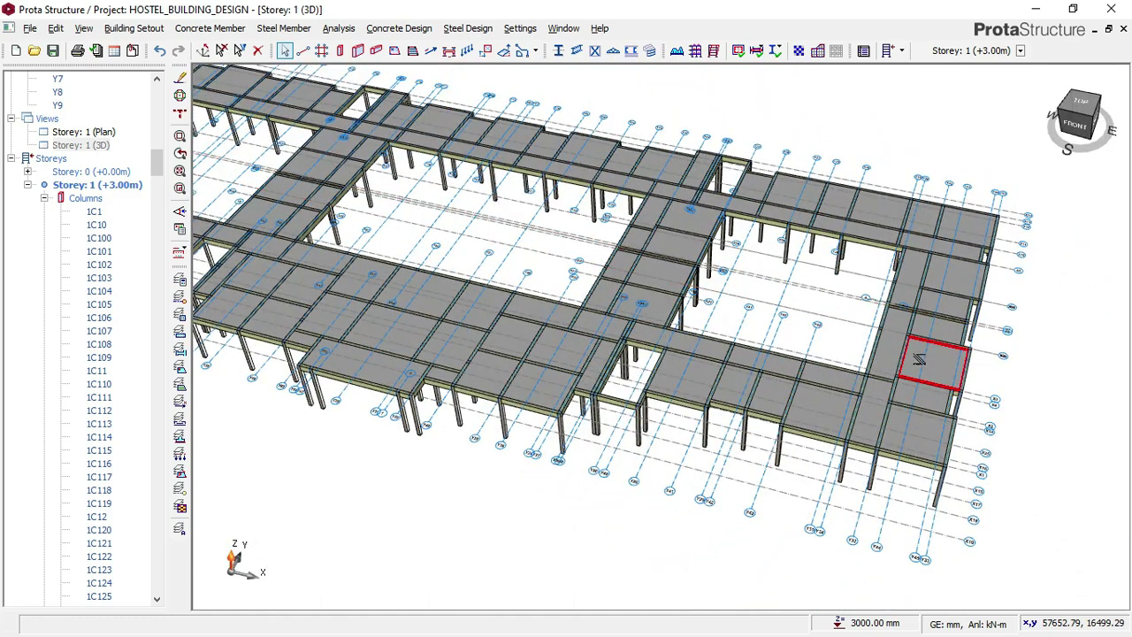
pyautogui.moveTo(873, 354); pyautogui.dragTo(562, 205)
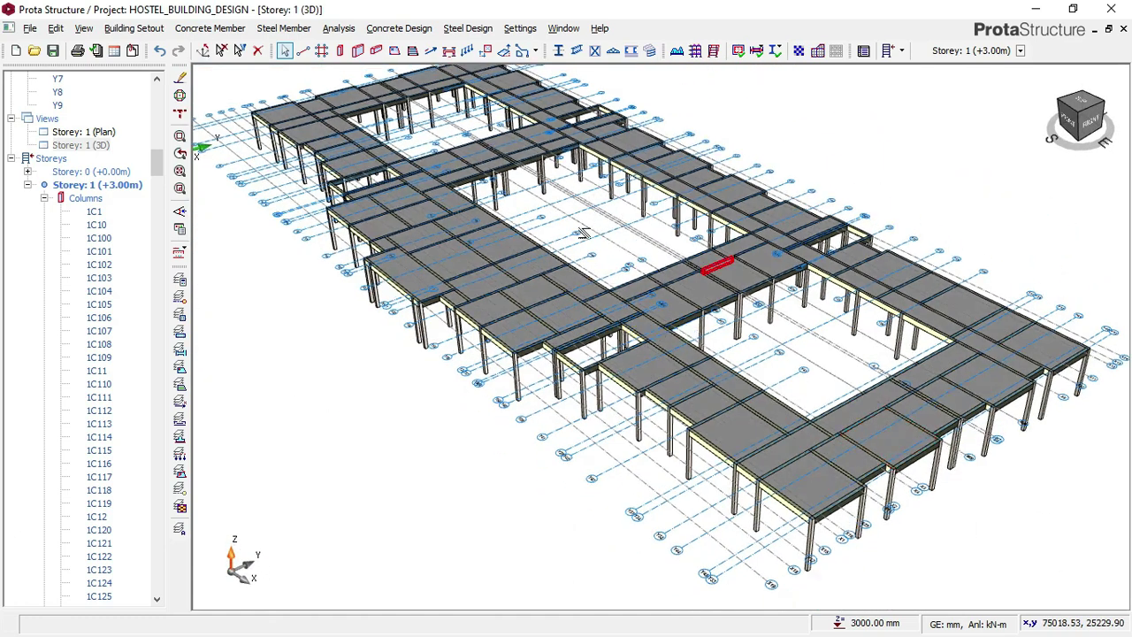
pyautogui.moveTo(589, 300); pyautogui.dragTo(489, 186)
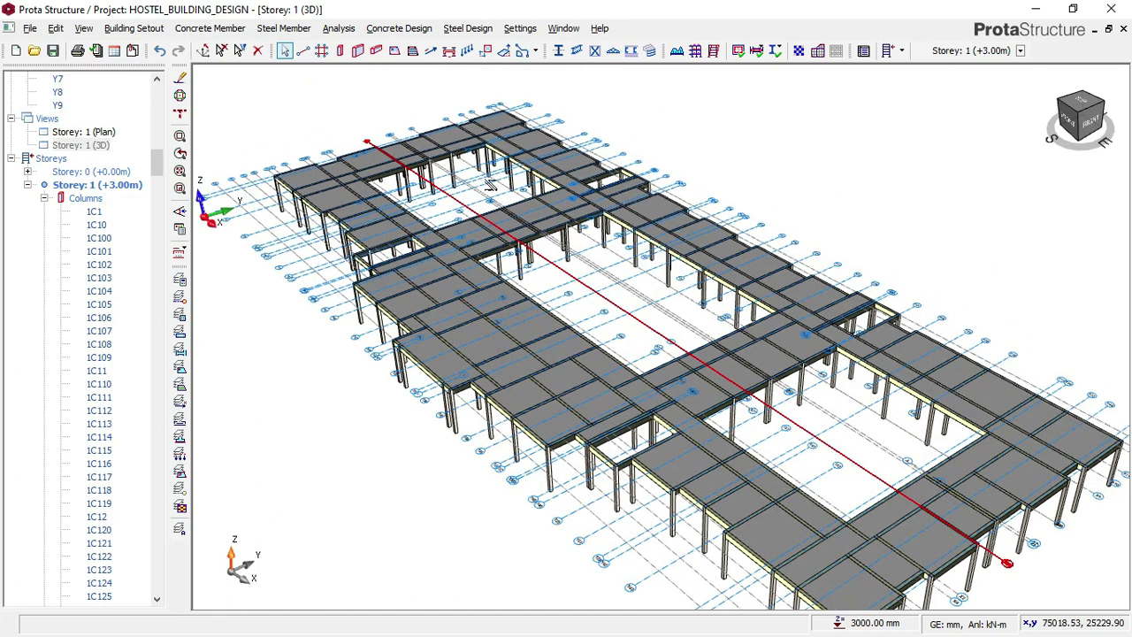
pyautogui.scroll(2, 478, 303)
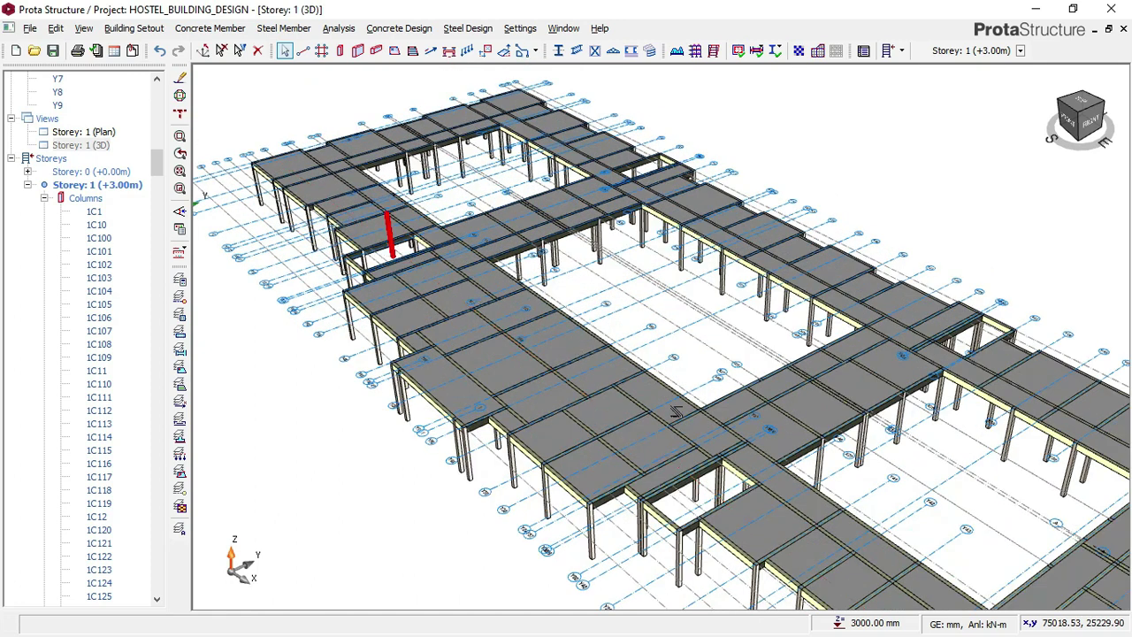
pyautogui.moveTo(495, 177); pyautogui.dragTo(589, 294)
pyautogui.scroll(-3, 550, 237)
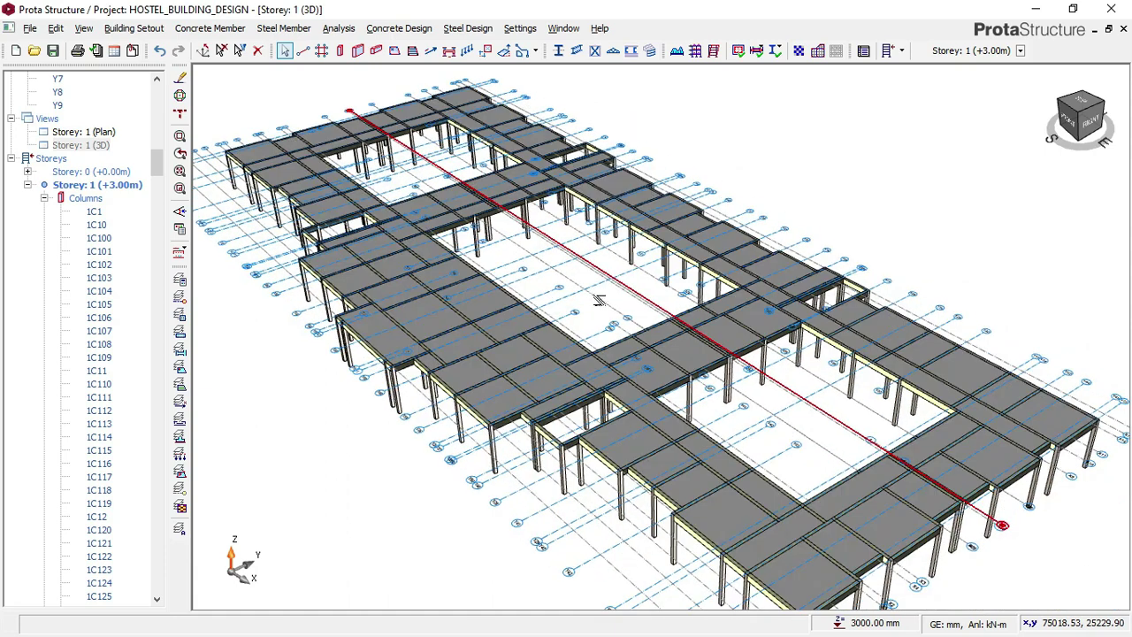
pyautogui.moveTo(607, 278)
pyautogui.mouseDown(button='middle')
pyautogui.moveTo(627, 271)
pyautogui.moveTo(619, 303)
pyautogui.moveTo(550, 306)
pyautogui.moveTo(559, 312)
pyautogui.moveTo(358, 297)
pyautogui.mouseUp(button='middle')
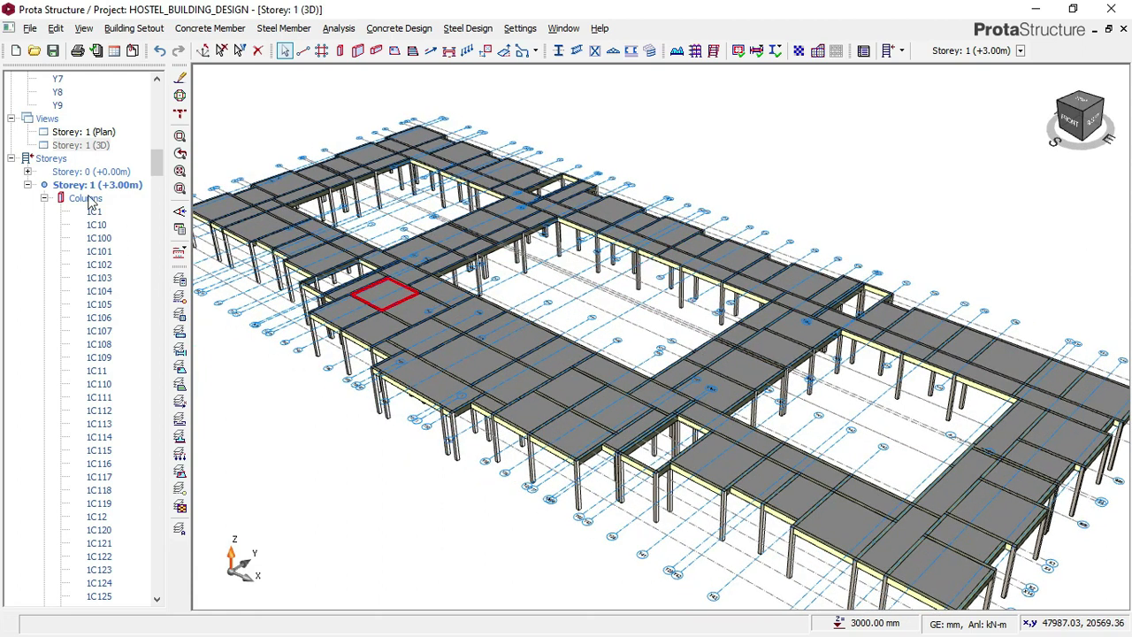
pyautogui.doubleClick(89, 131)
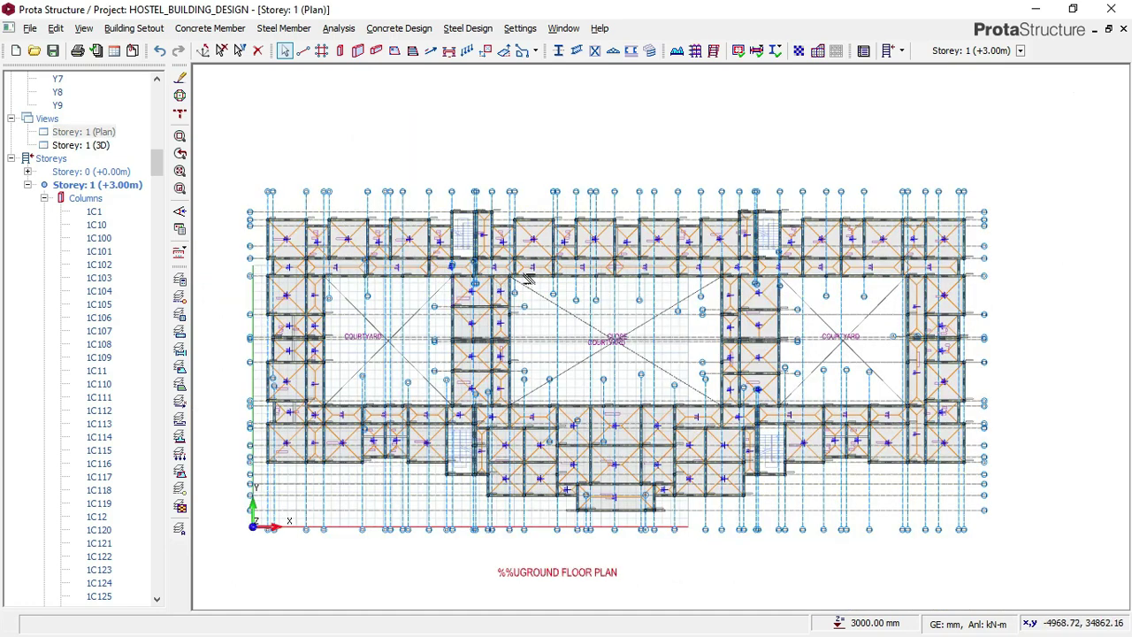
# - Inspect the beams and grid axis crossing the close courtyard on the Storey 1 plan
pyautogui.scroll(5, 495, 332)
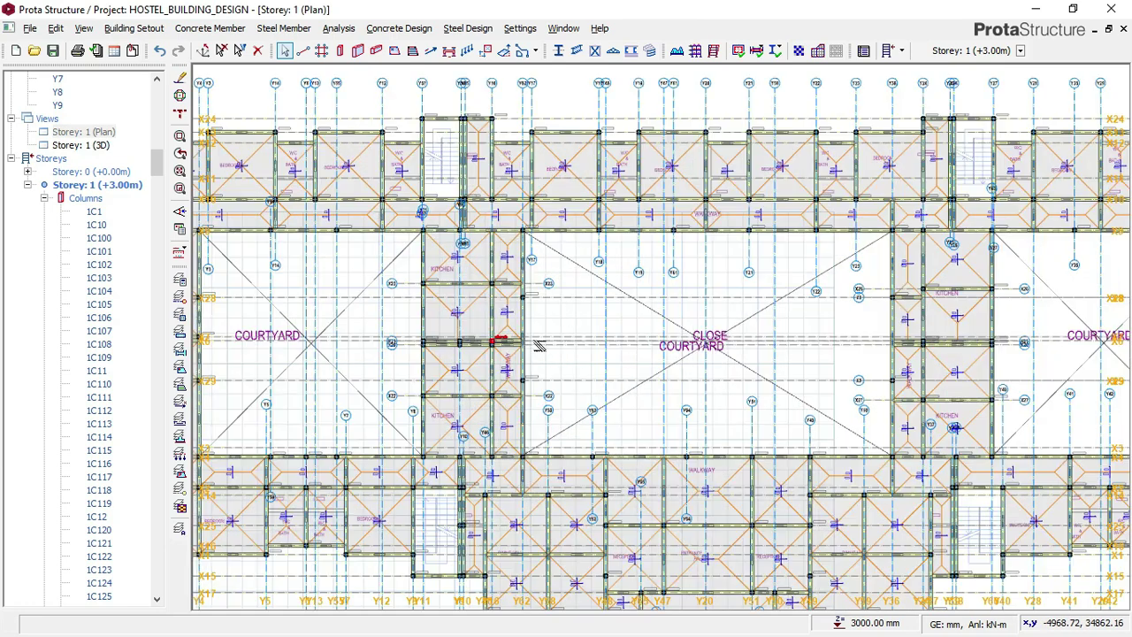
pyautogui.scroll(-5, 522, 297)
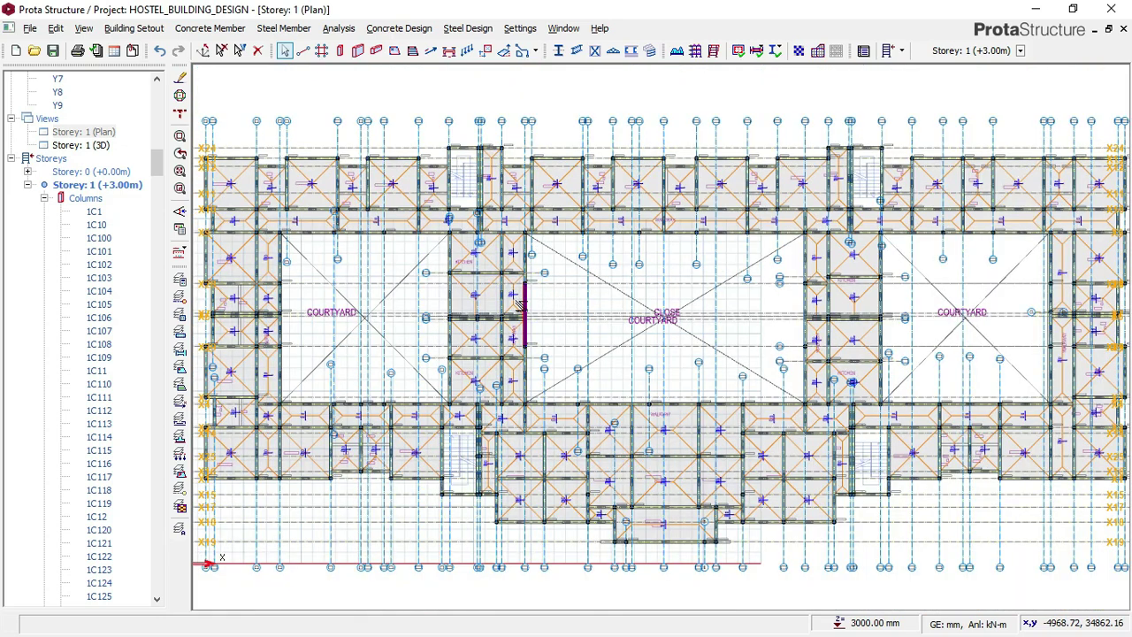
pyautogui.scroll(2, 521, 305)
pyautogui.scroll(2, 522, 327)
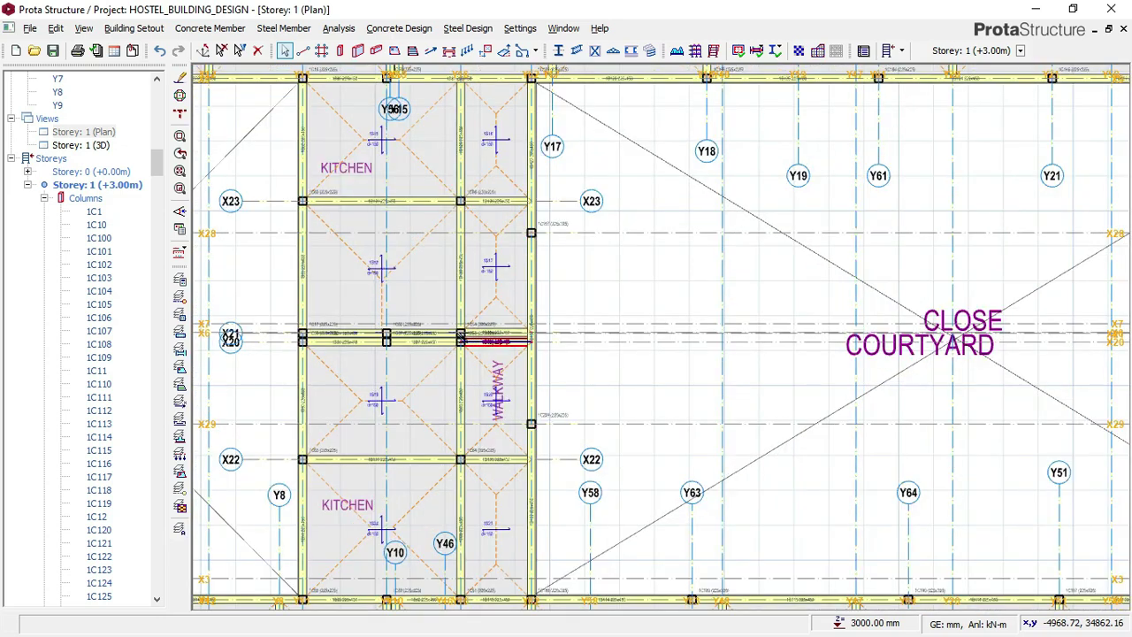
pyautogui.scroll(2, 530, 333)
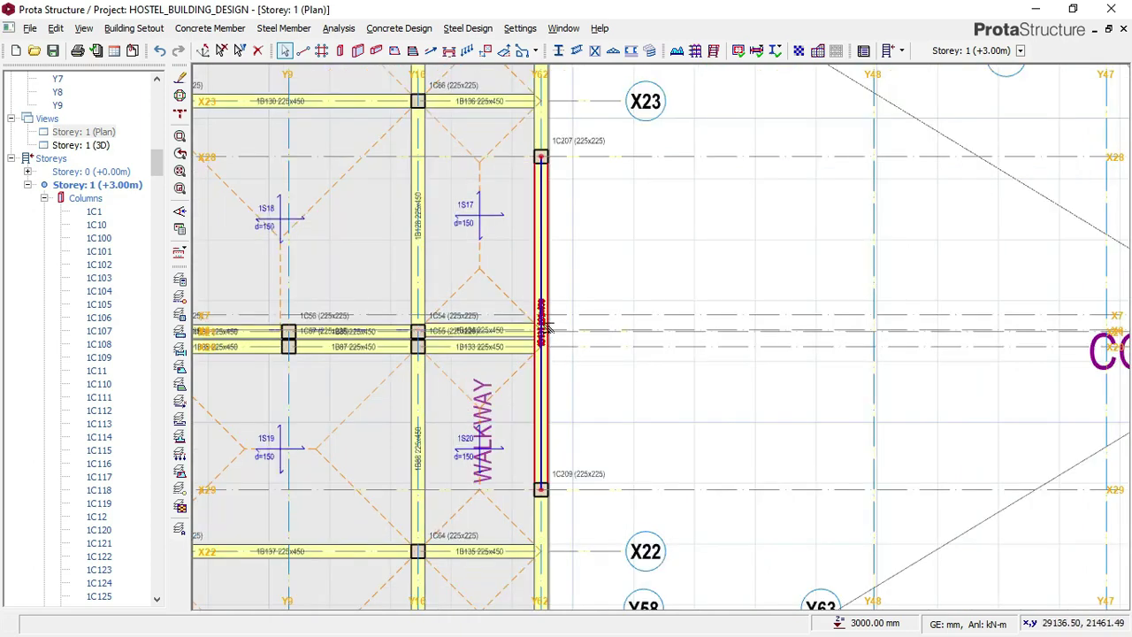
pyautogui.scroll(-4, 543, 327)
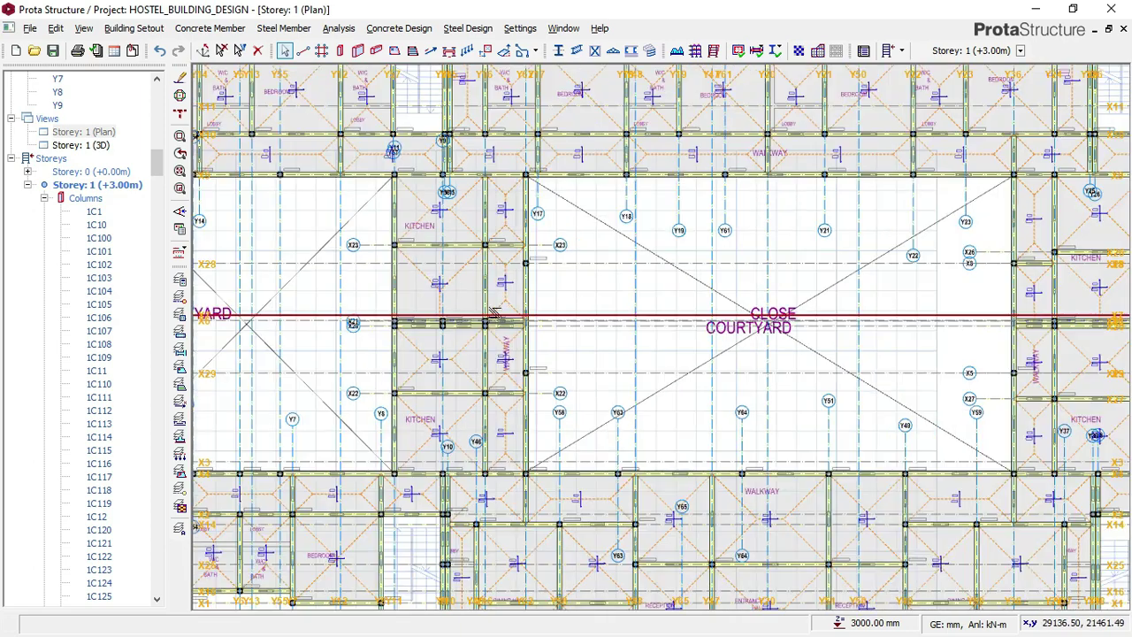
pyautogui.scroll(-2, 541, 317)
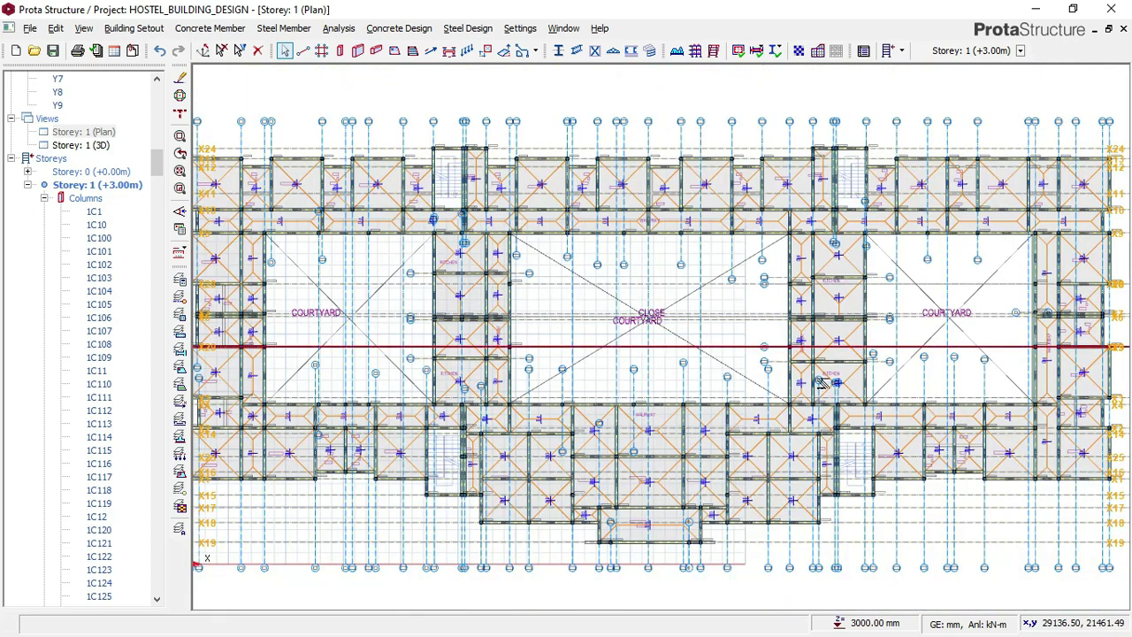
pyautogui.click(608, 321)
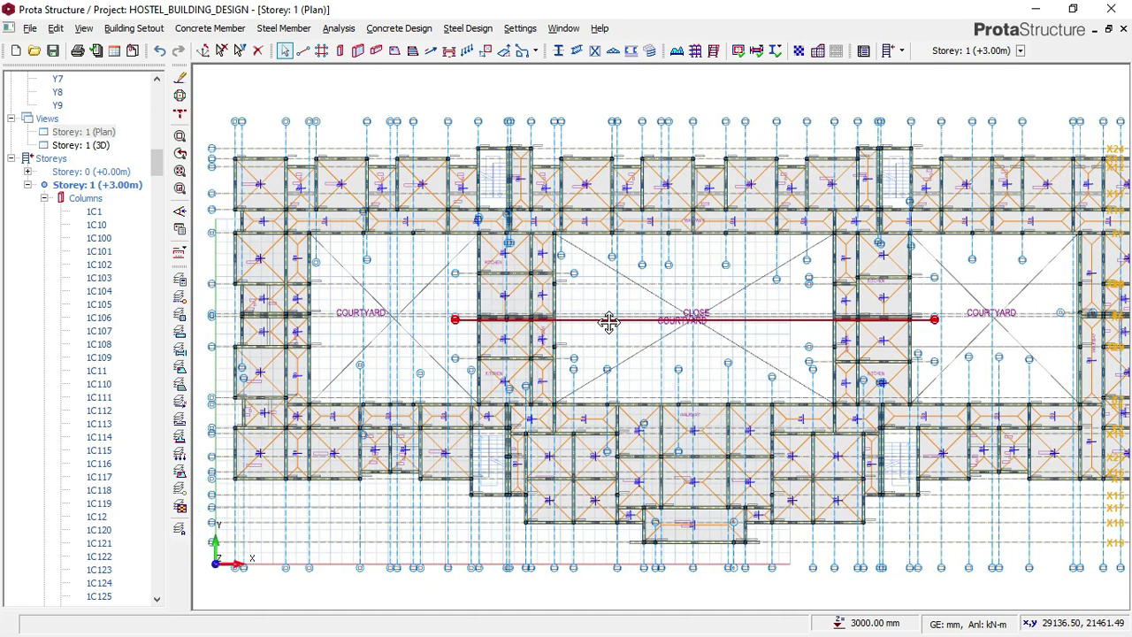
pyautogui.click(318, 283)
pyautogui.click(290, 314)
# - Survey the rest of the Storey 1 plan, starting and then cancelling beam picking
pyautogui.scroll(5, 277, 306)
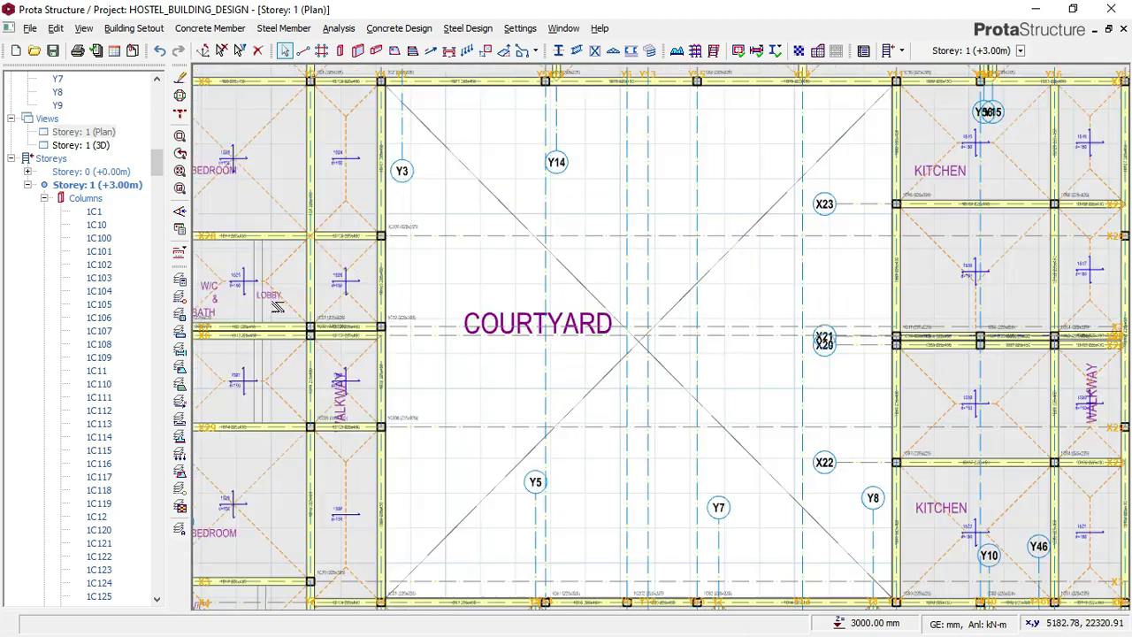
pyautogui.scroll(6, 367, 326)
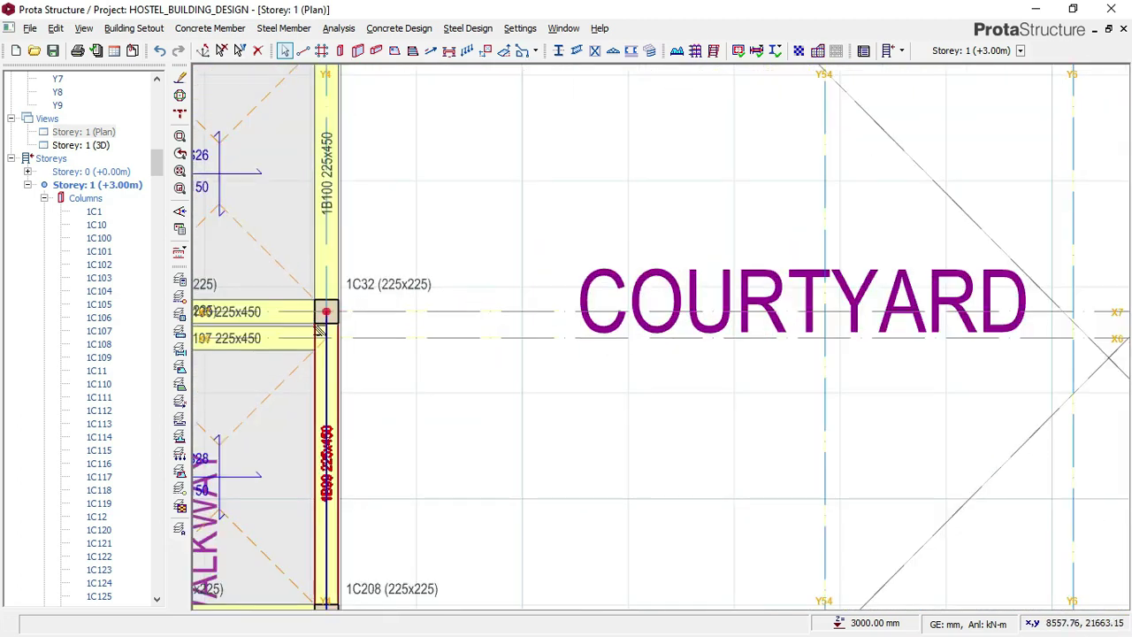
pyautogui.scroll(2, 323, 314)
pyautogui.scroll(-5, 526, 305)
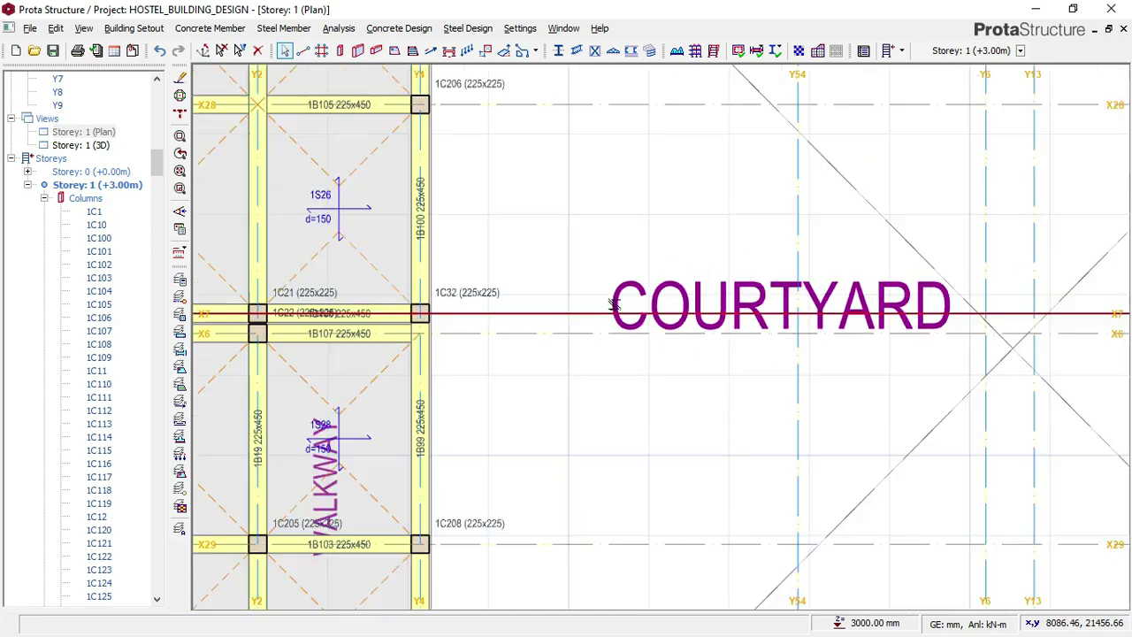
pyautogui.scroll(-3, 526, 305)
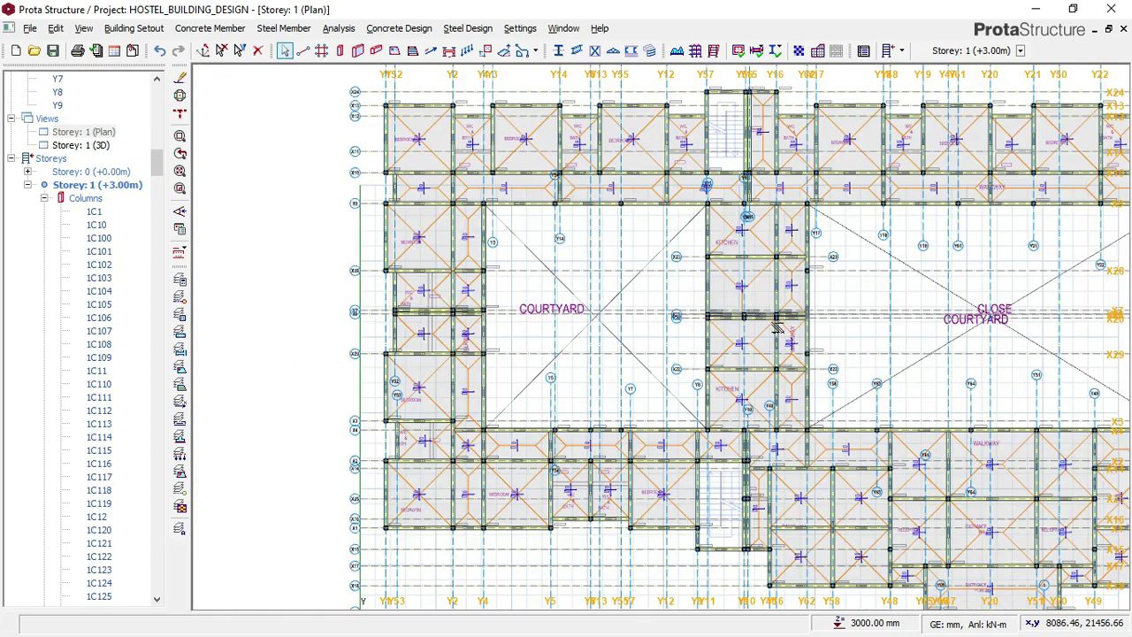
pyautogui.scroll(3, 828, 320)
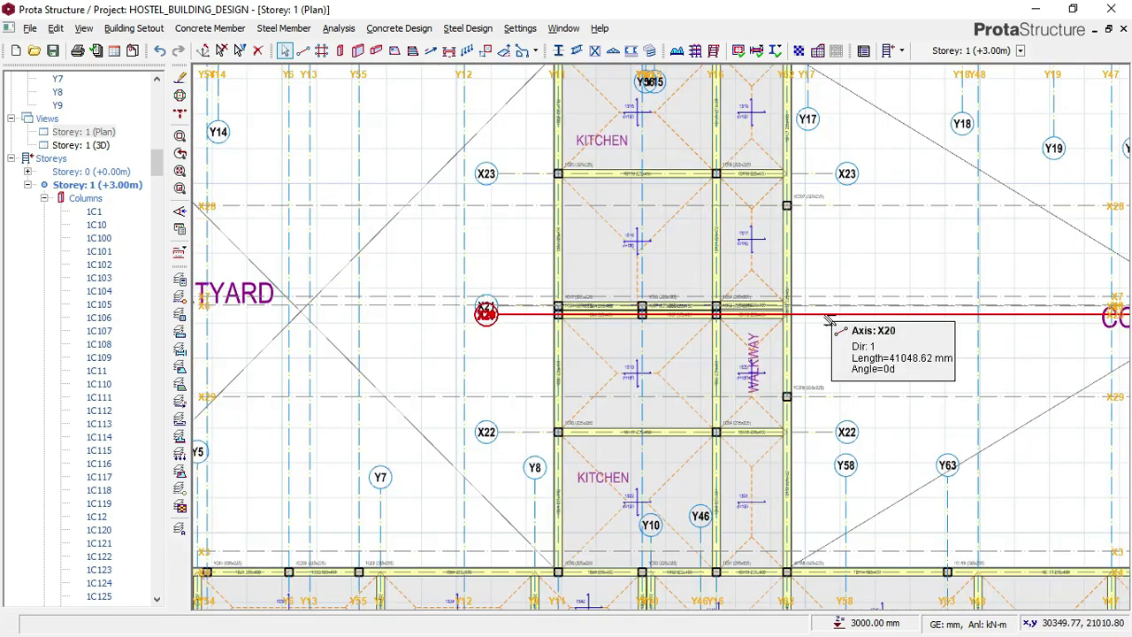
pyautogui.scroll(-6, 434, 306)
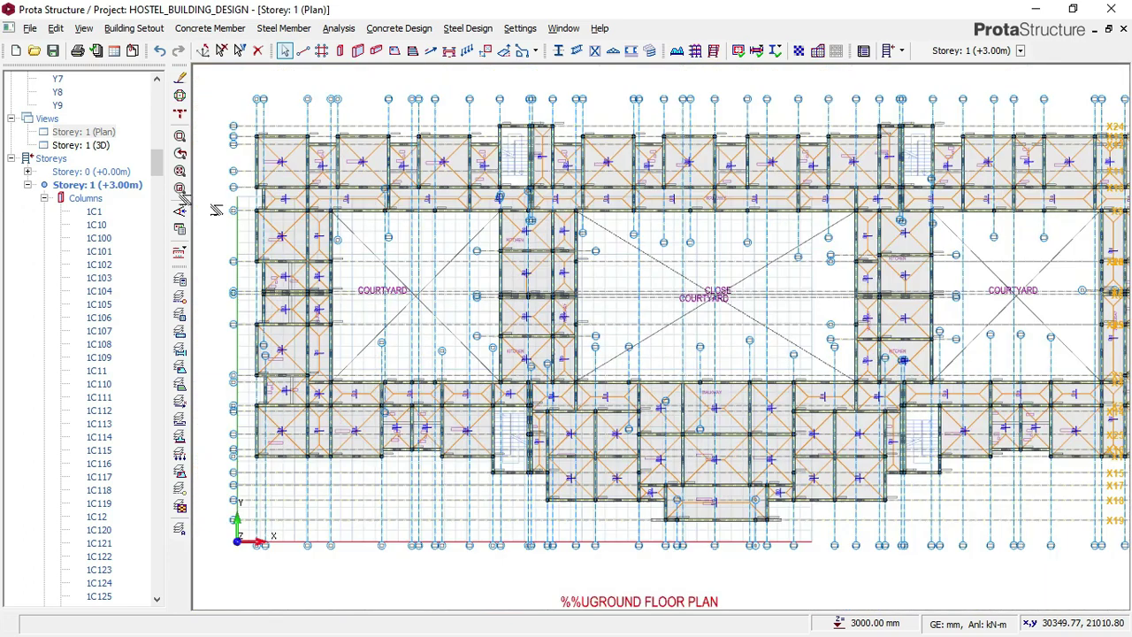
pyautogui.click(179, 189)
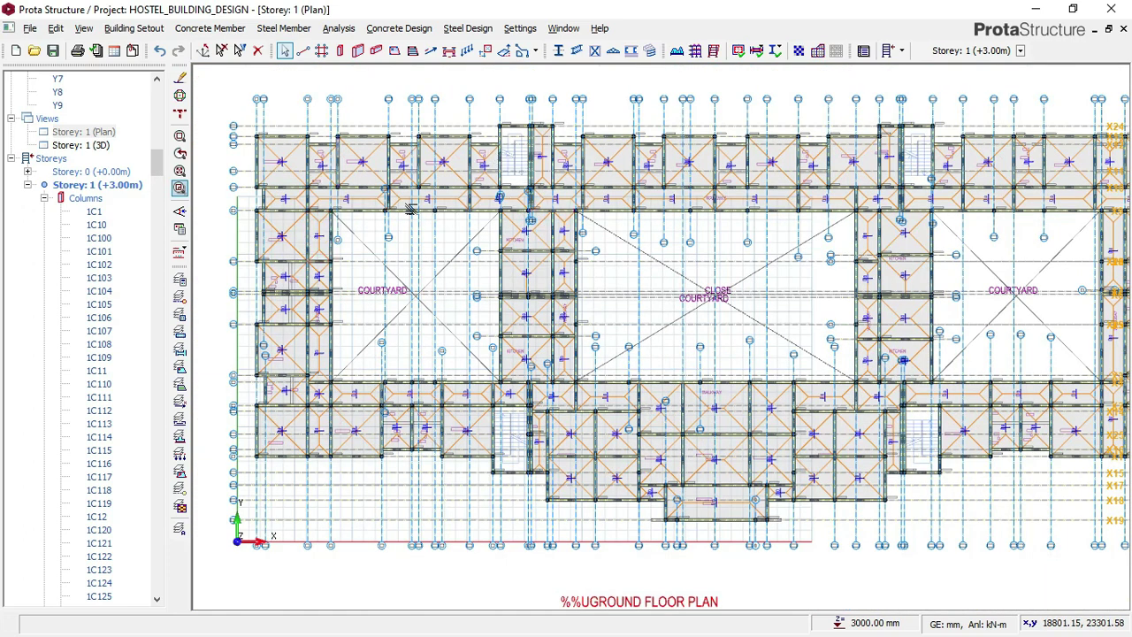
pyautogui.scroll(-1, 348, 196)
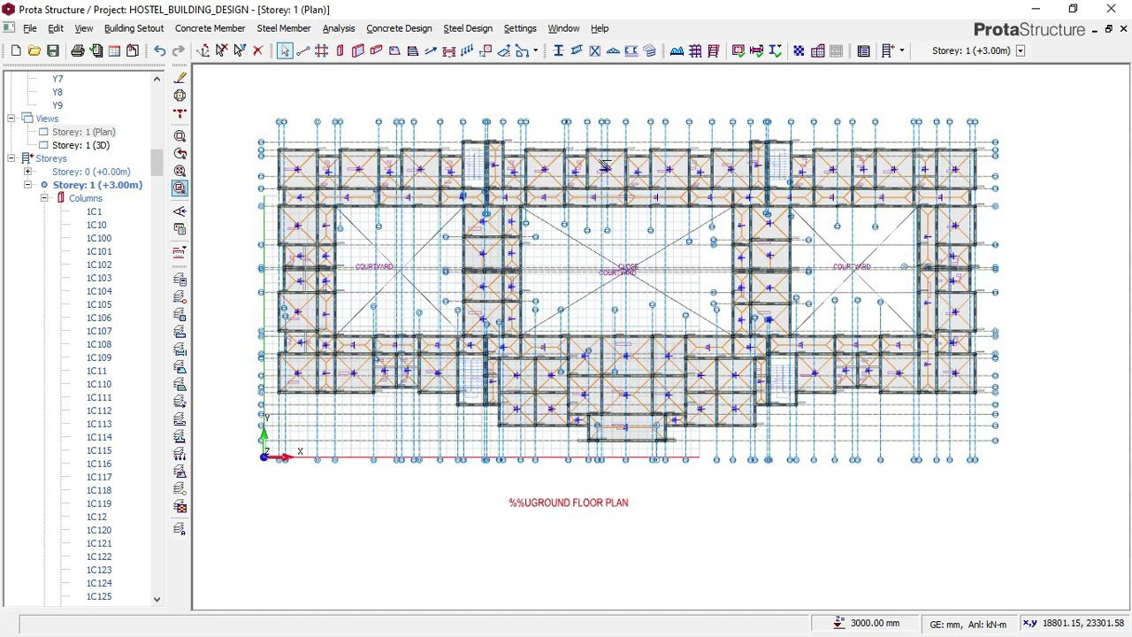
pyautogui.press('Escape')
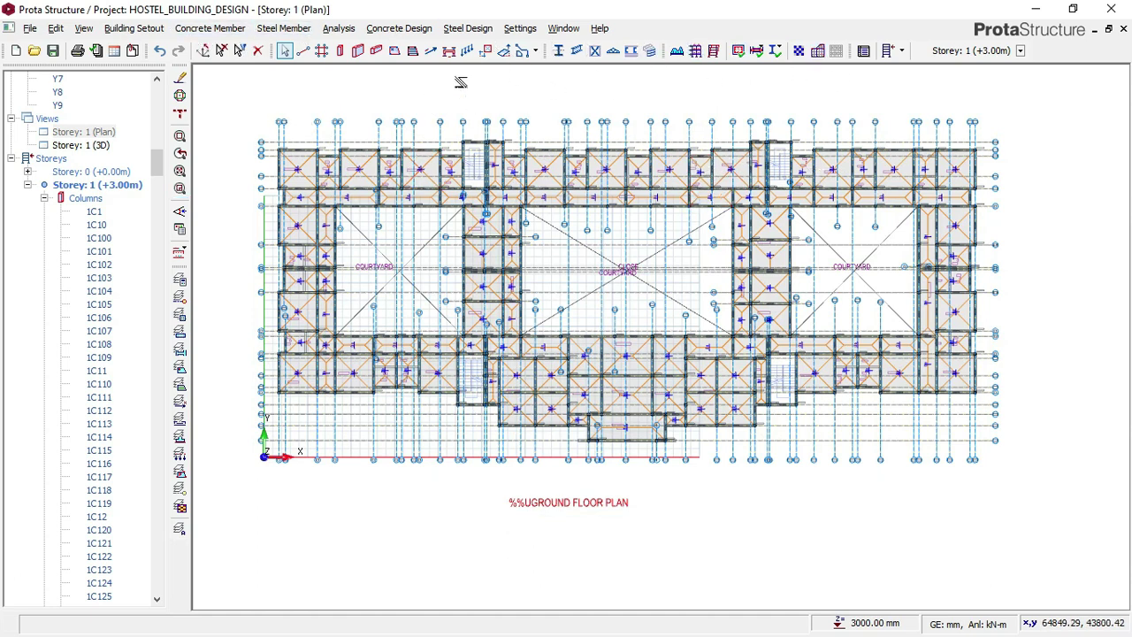
# - Add Storey 2 at +6.00m with a new total storey count, accepting the loss of undo history
pyautogui.click(134, 28)
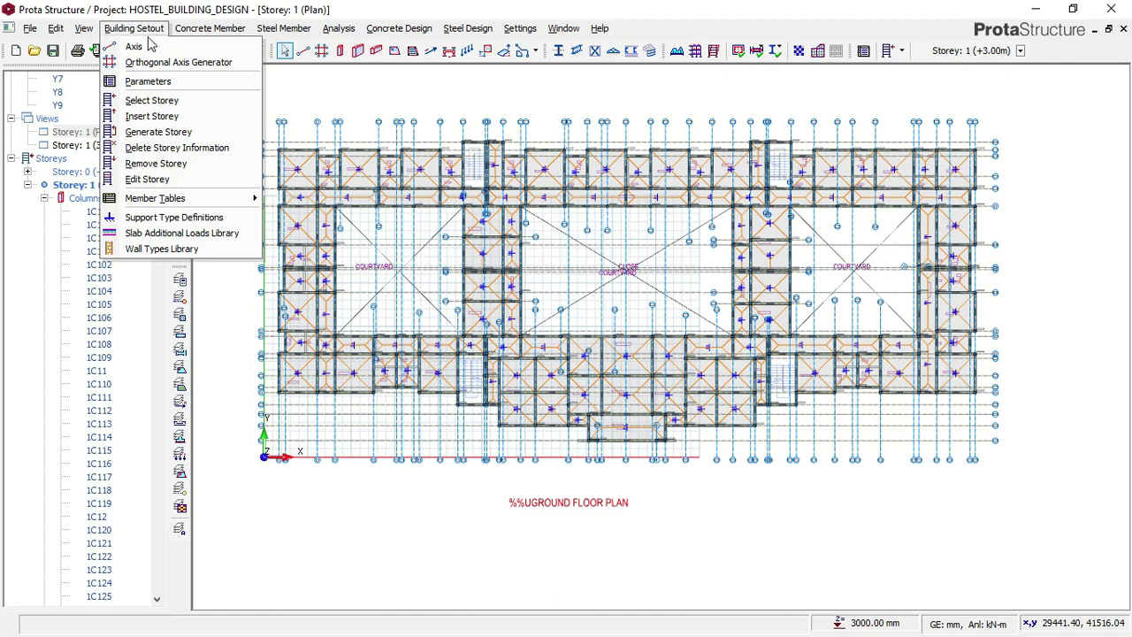
pyautogui.click(152, 117)
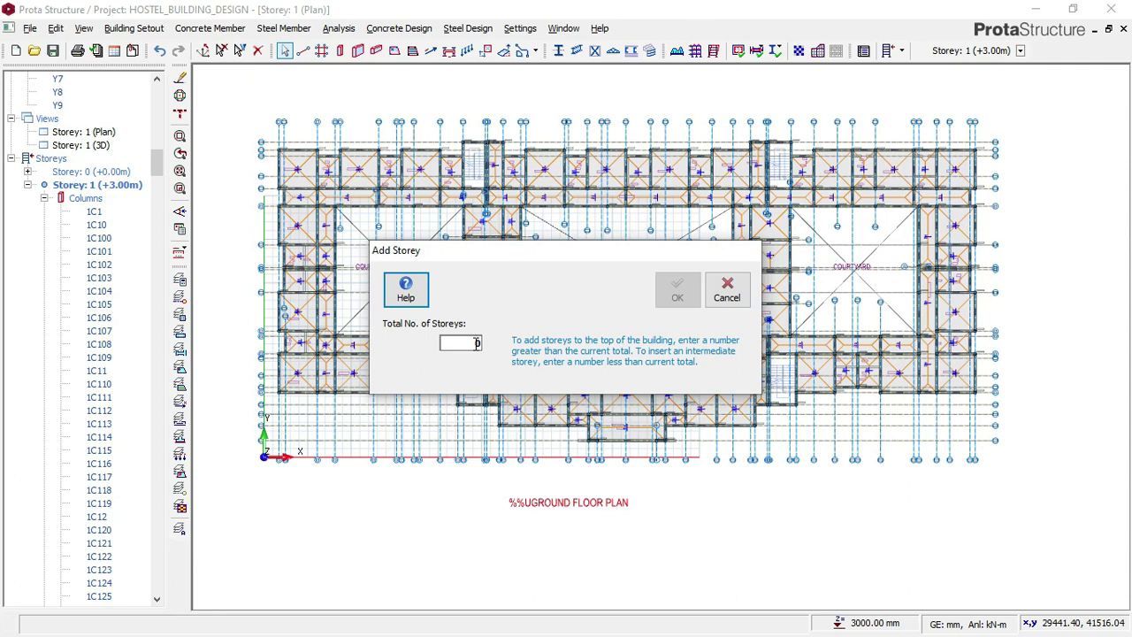
pyautogui.click(476, 343)
pyautogui.press('BackSpace')
pyautogui.write('4')
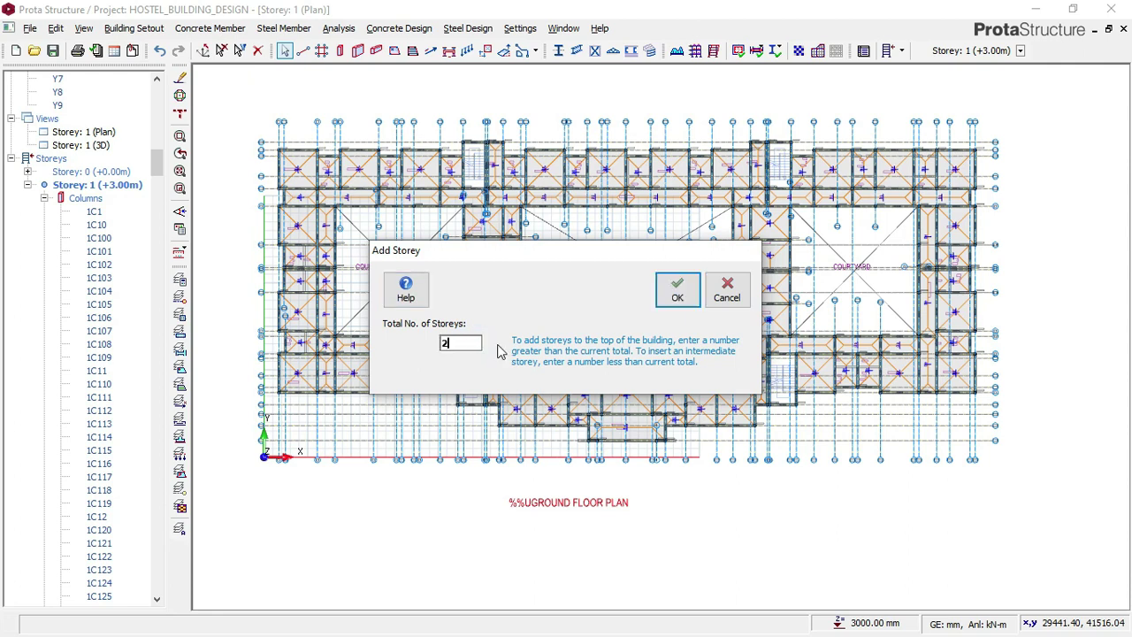
pyautogui.click(677, 290)
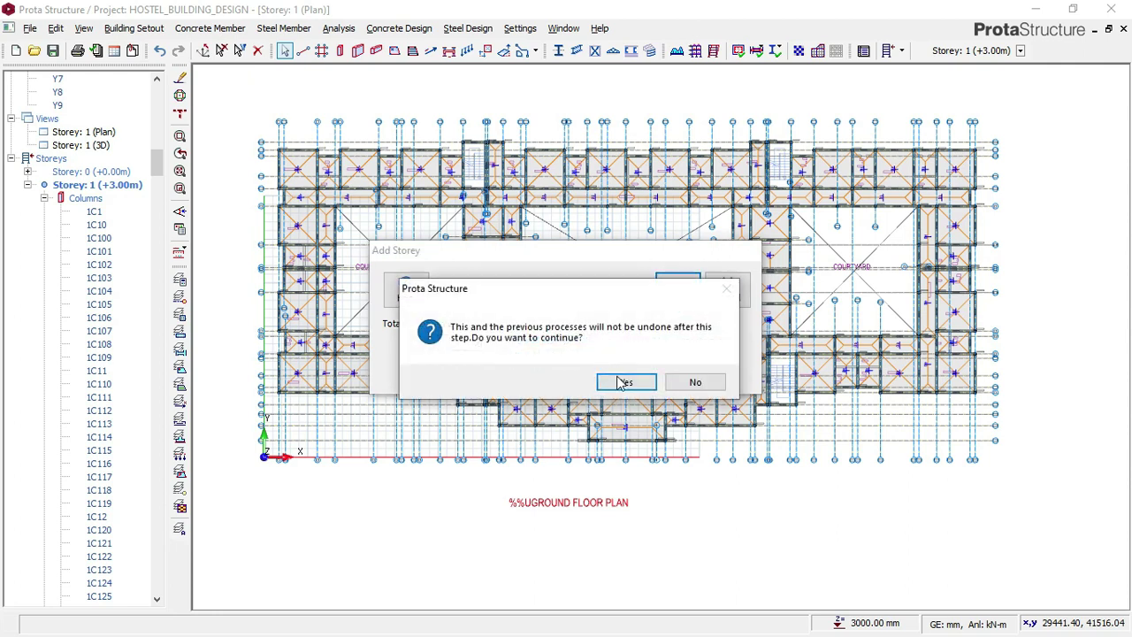
pyautogui.click(630, 382)
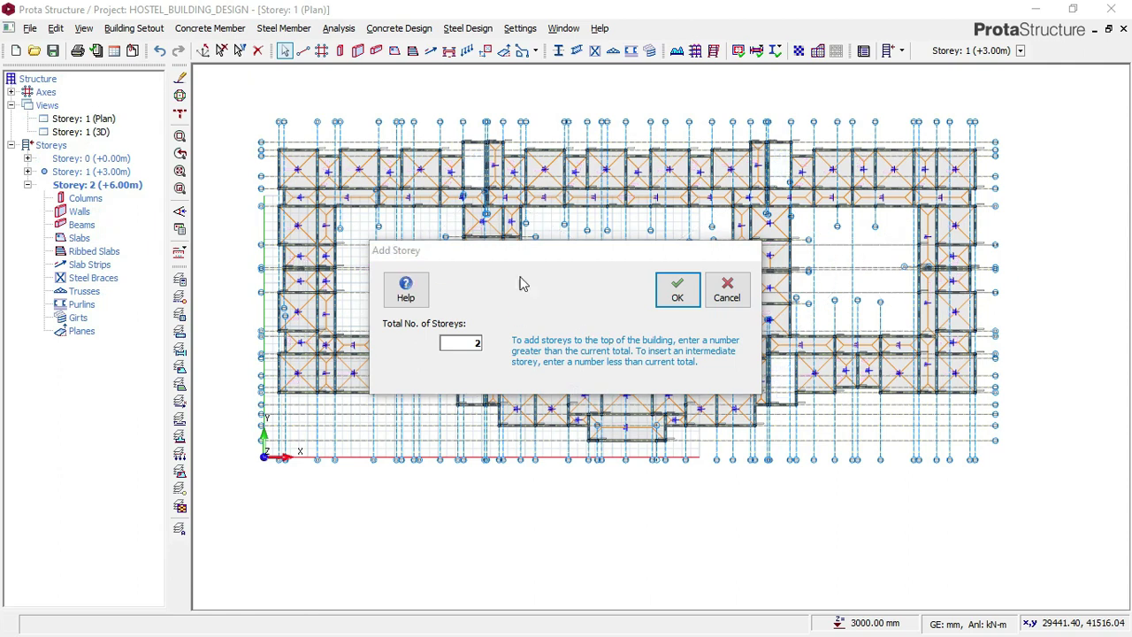
pyautogui.click(97, 172)
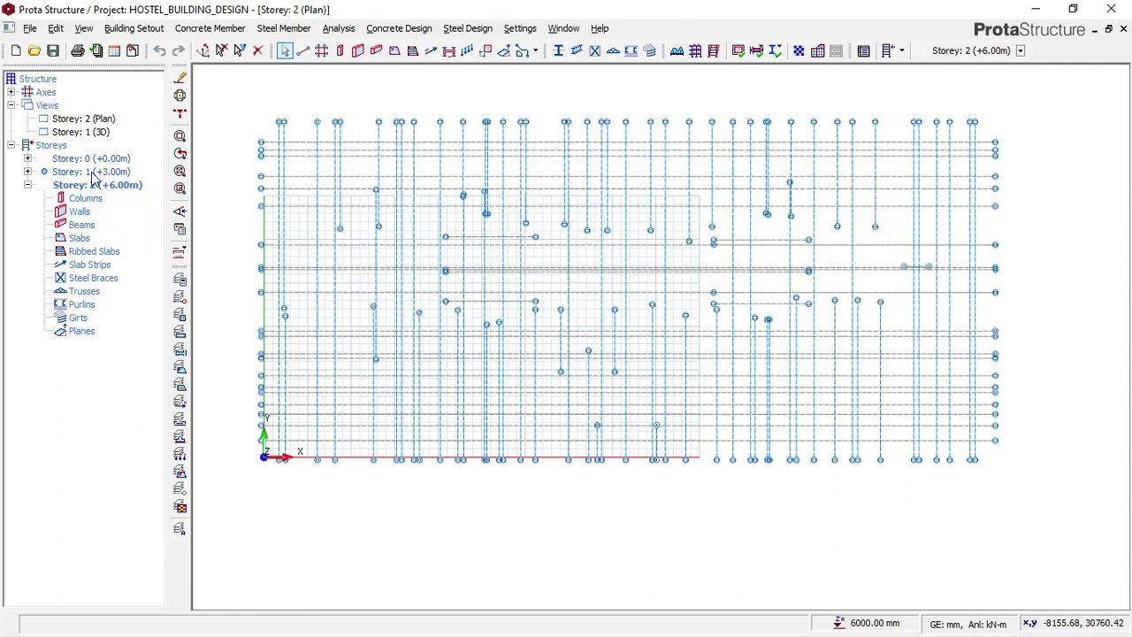
# - Make Storey 1 (+3.00m) the current storey and redraw its plan with beams and slabs
pyautogui.doubleClick(98, 172)
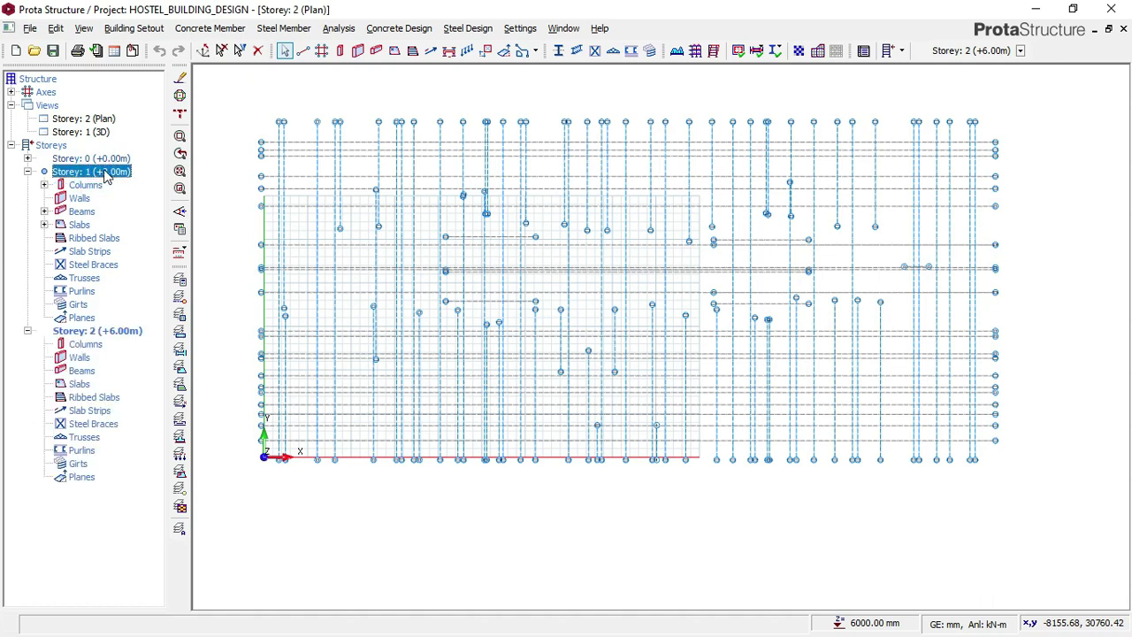
pyautogui.doubleClick(110, 176)
pyautogui.click(180, 169)
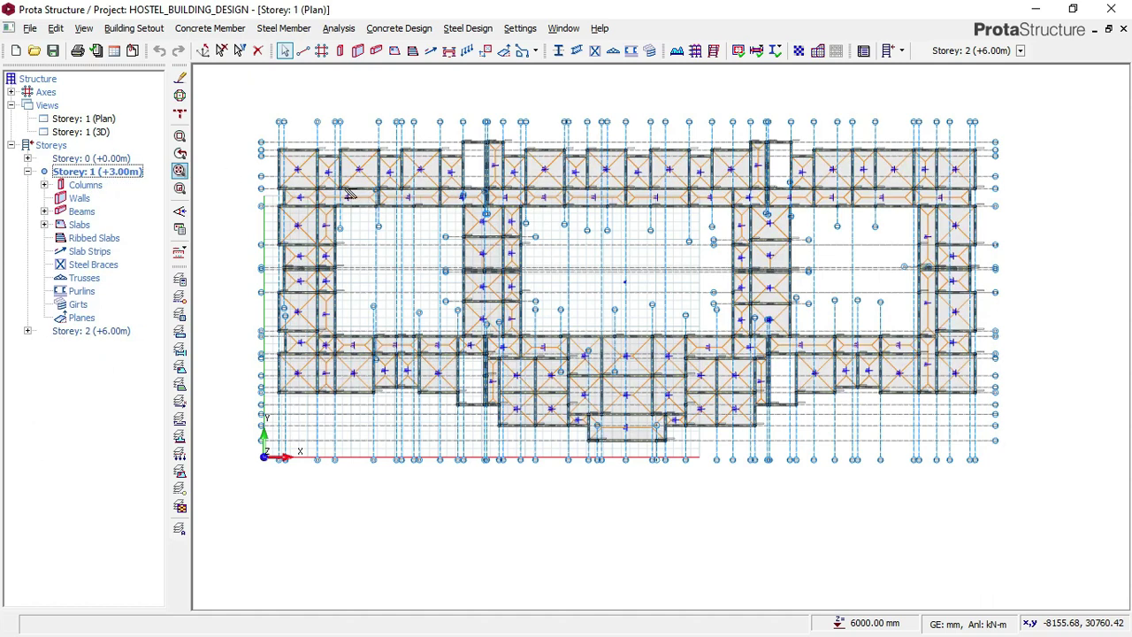
pyautogui.doubleClick(97, 330)
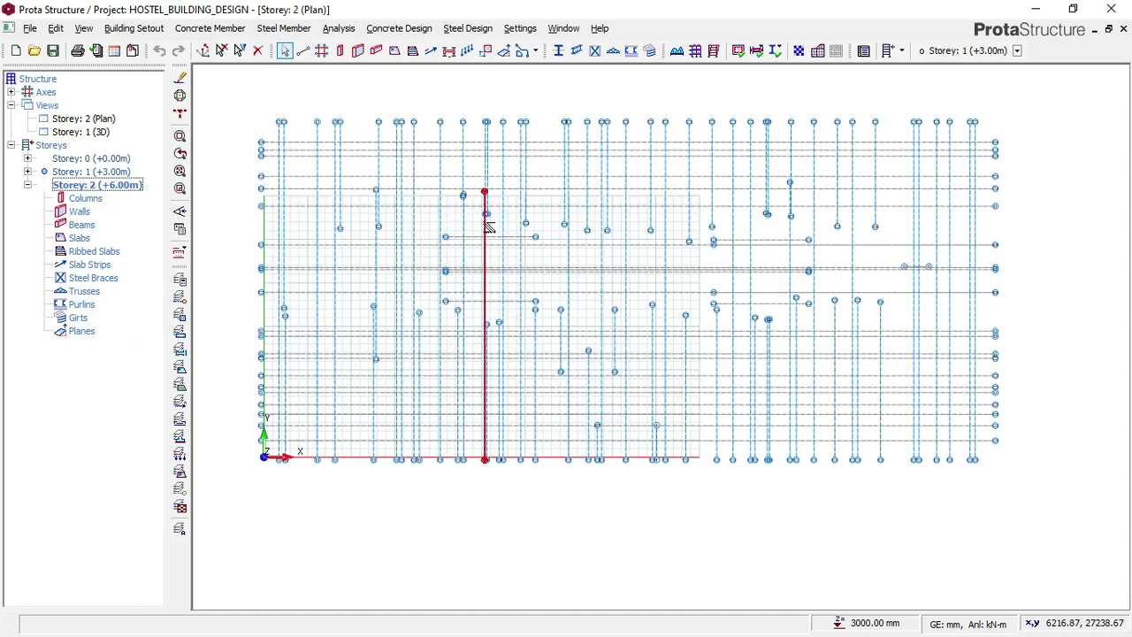
pyautogui.doubleClick(100, 171)
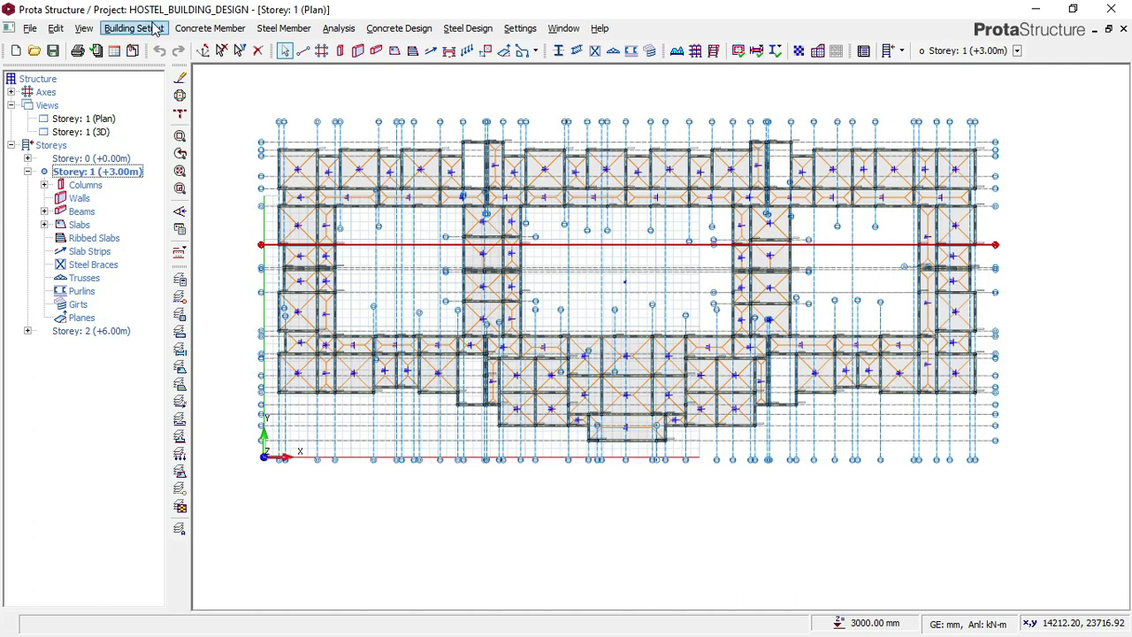
pyautogui.click(154, 28)
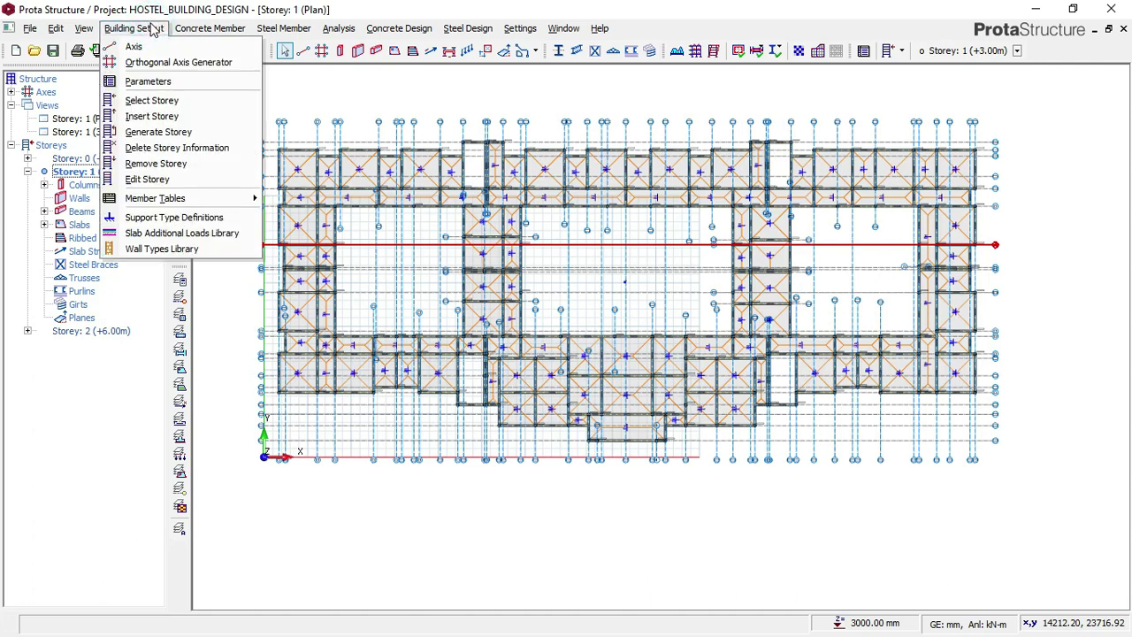
# - Generate Storey 2 from Storey 1's columns, walls, beams and slabs, then close the completion window
pyautogui.click(156, 134)
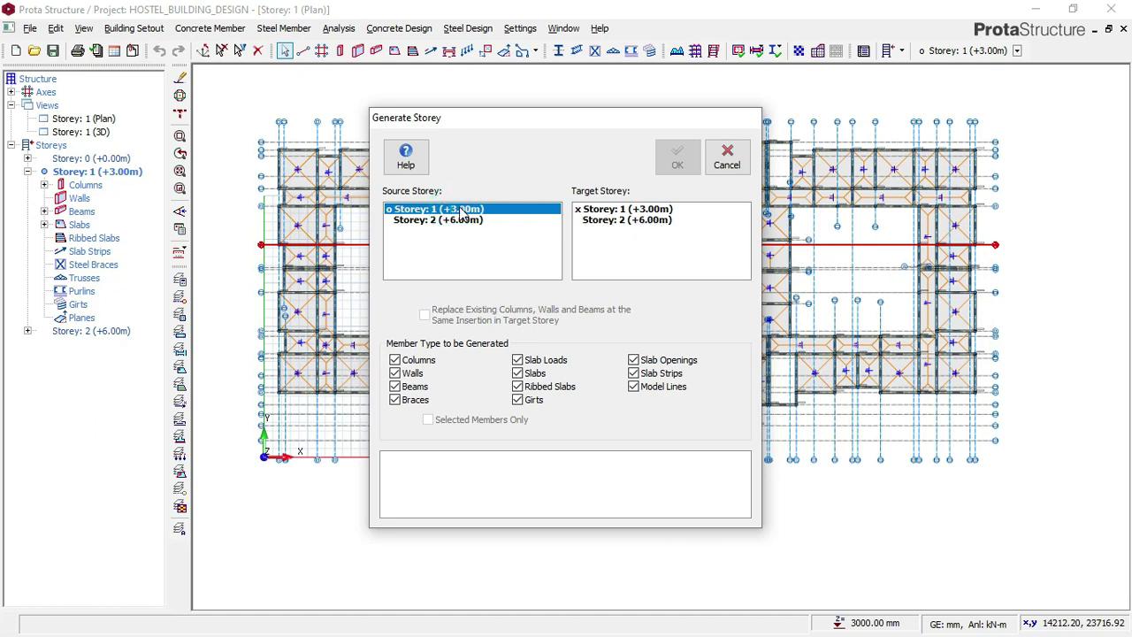
pyautogui.click(637, 222)
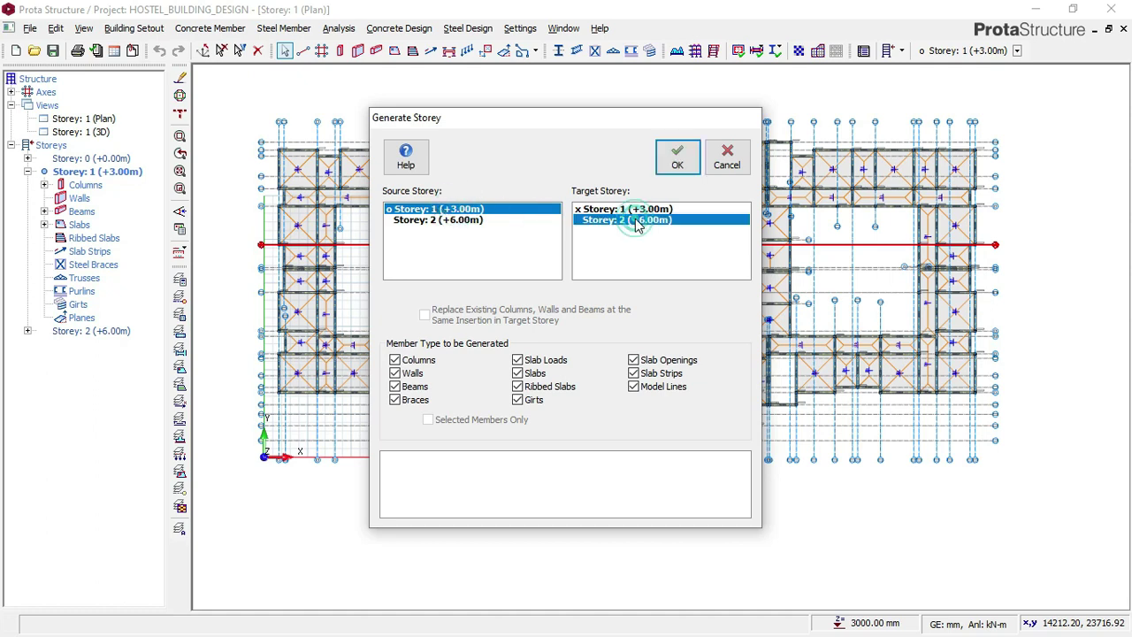
pyautogui.click(679, 161)
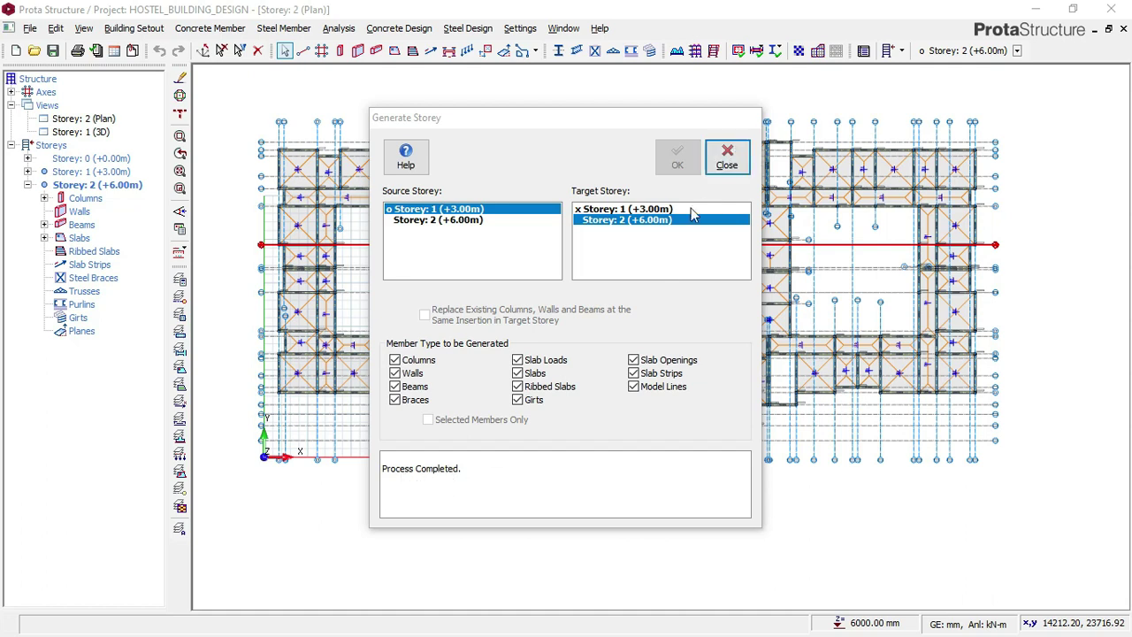
pyautogui.click(727, 161)
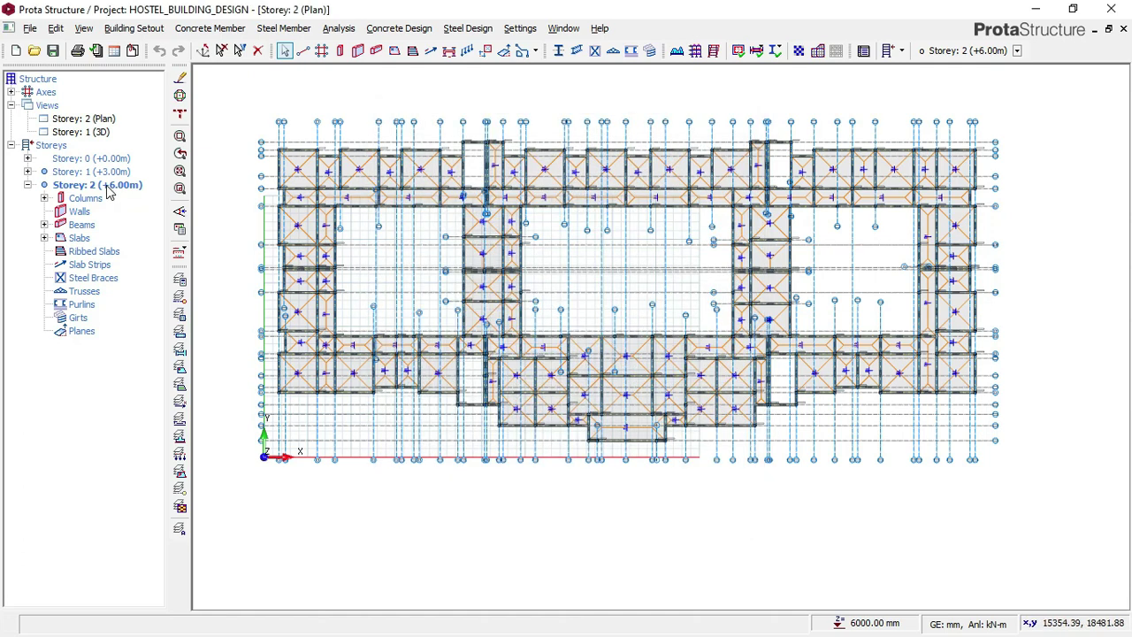
pyautogui.doubleClick(100, 133)
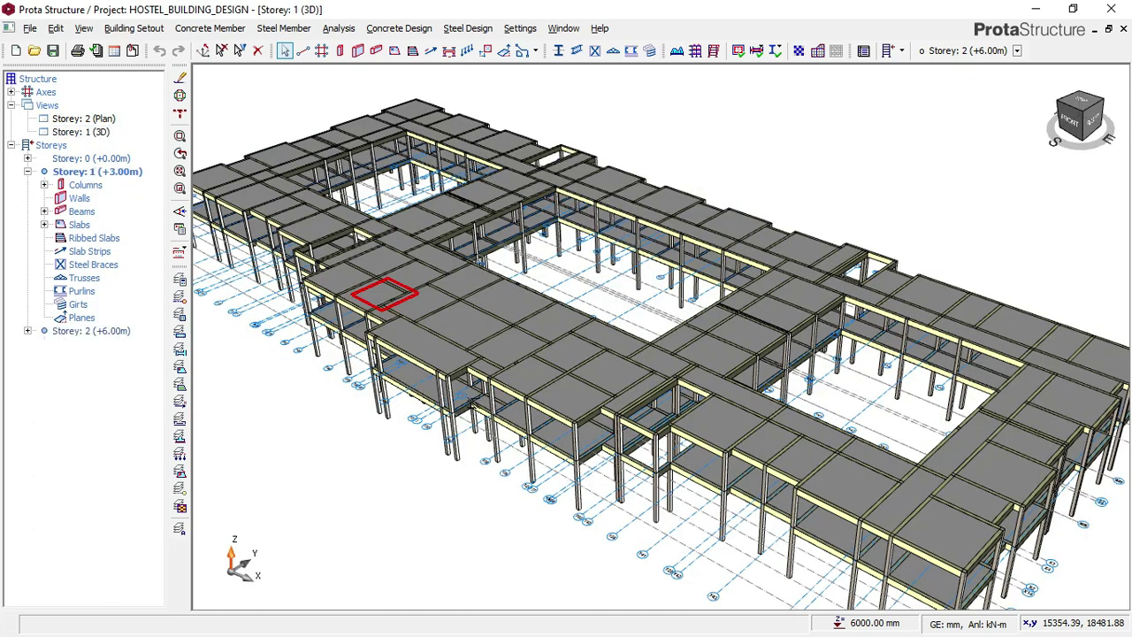
pyautogui.moveTo(476, 362)
pyautogui.mouseDown(button='middle')
pyautogui.moveTo(480, 344)
pyautogui.moveTo(474, 381)
pyautogui.moveTo(494, 366)
pyautogui.mouseUp(button='middle')
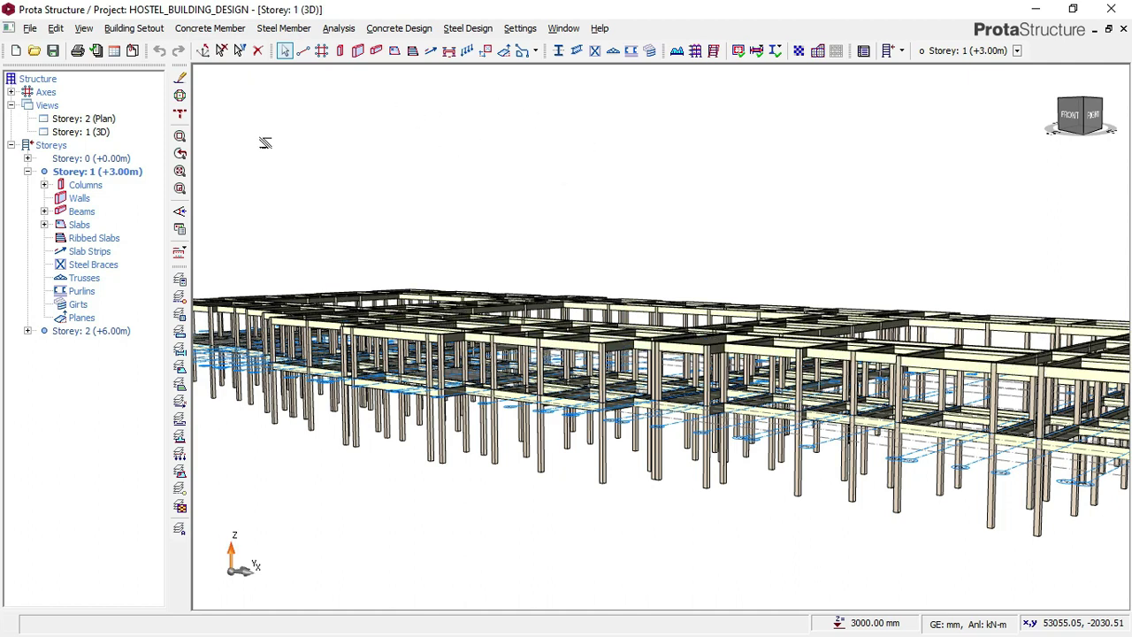
pyautogui.doubleClick(99, 121)
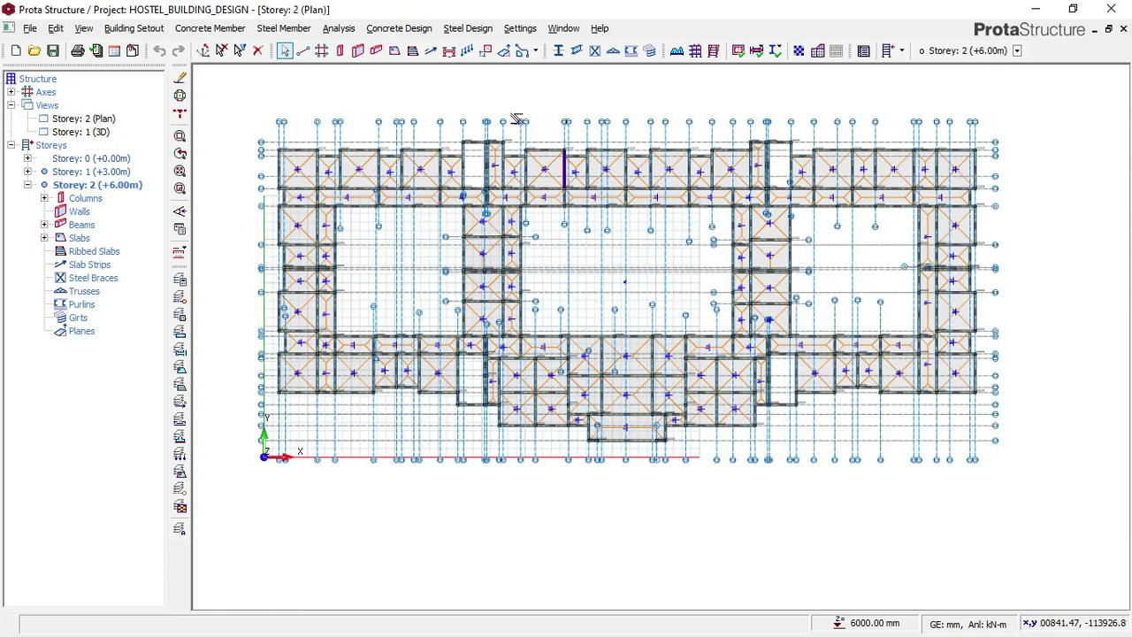
pyautogui.scroll(1, 531, 104)
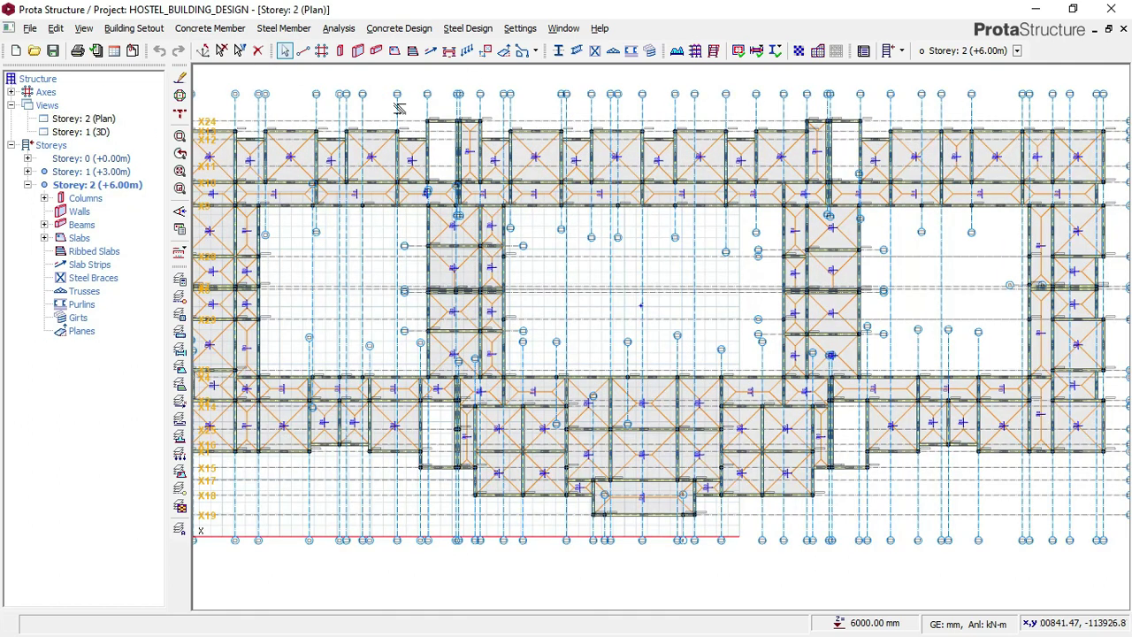
# - Set the total storeys to 3 to add Storey 3 at +9.00m, then reopen Storey 2
pyautogui.click(133, 28)
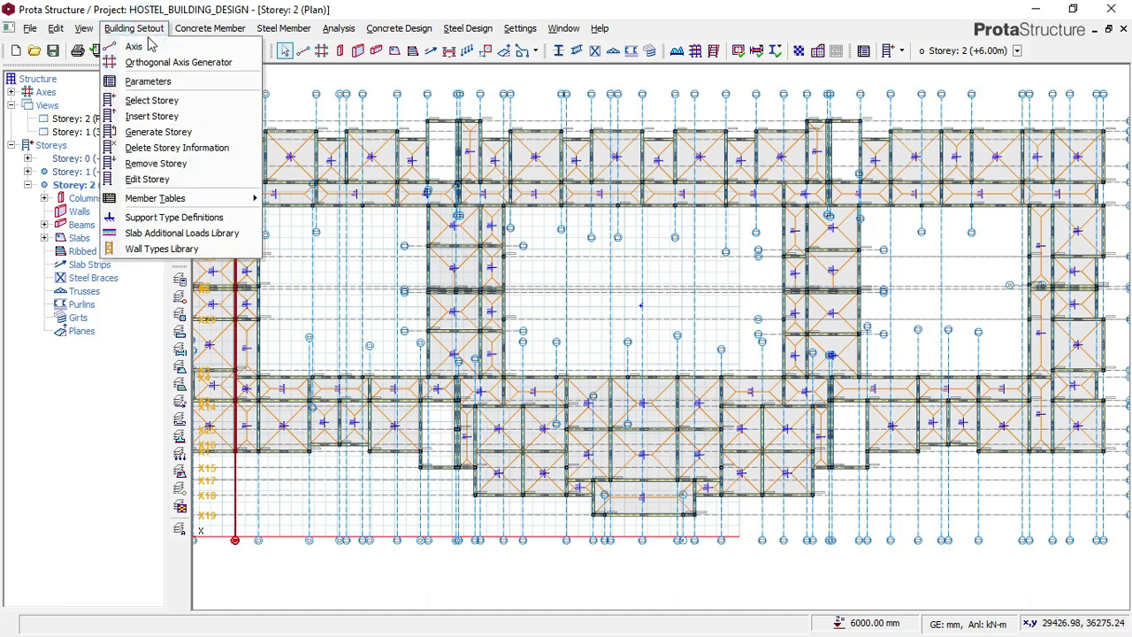
pyautogui.click(164, 119)
pyautogui.click(469, 344)
pyautogui.press('BackSpace')
pyautogui.write('3')
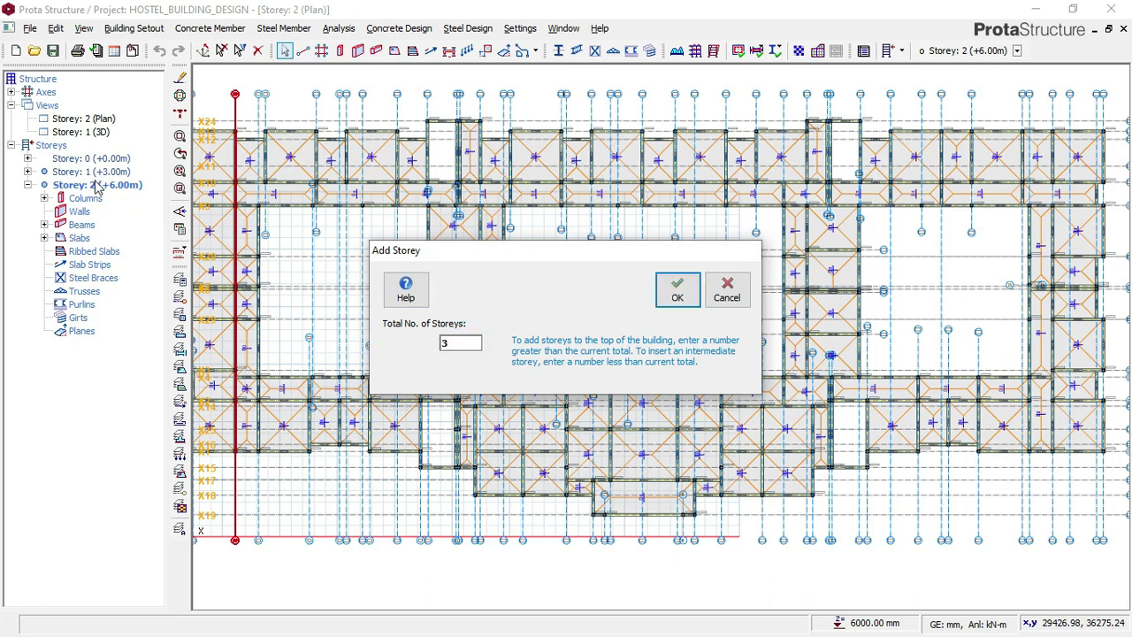
pyautogui.click(685, 294)
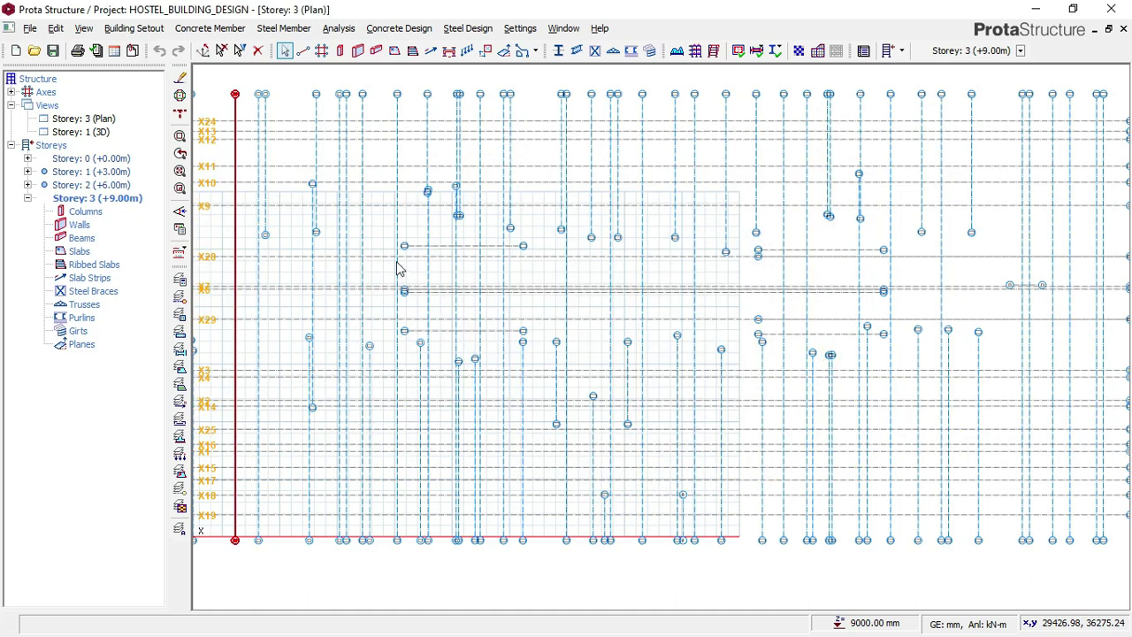
pyautogui.doubleClick(98, 185)
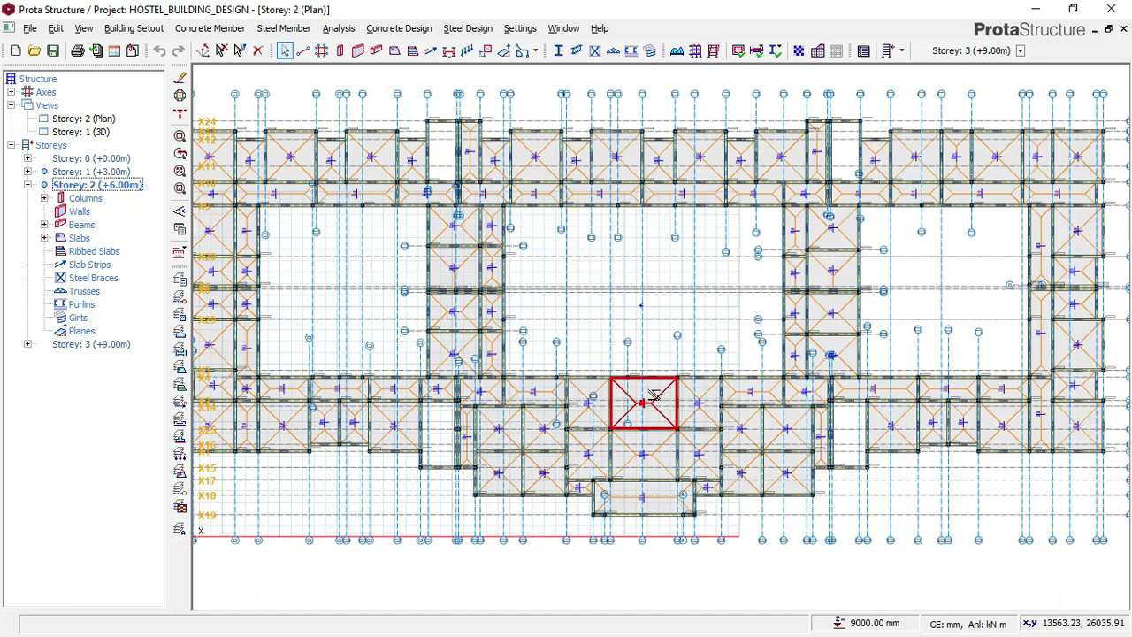
pyautogui.scroll(3, 659, 393)
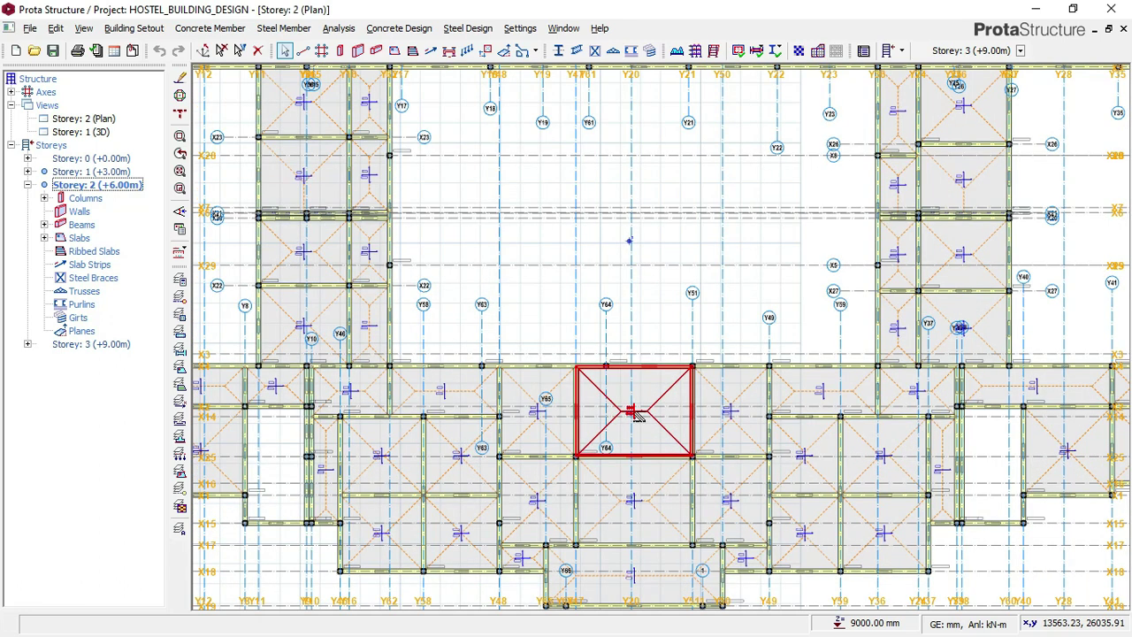
pyautogui.moveTo(637, 414)
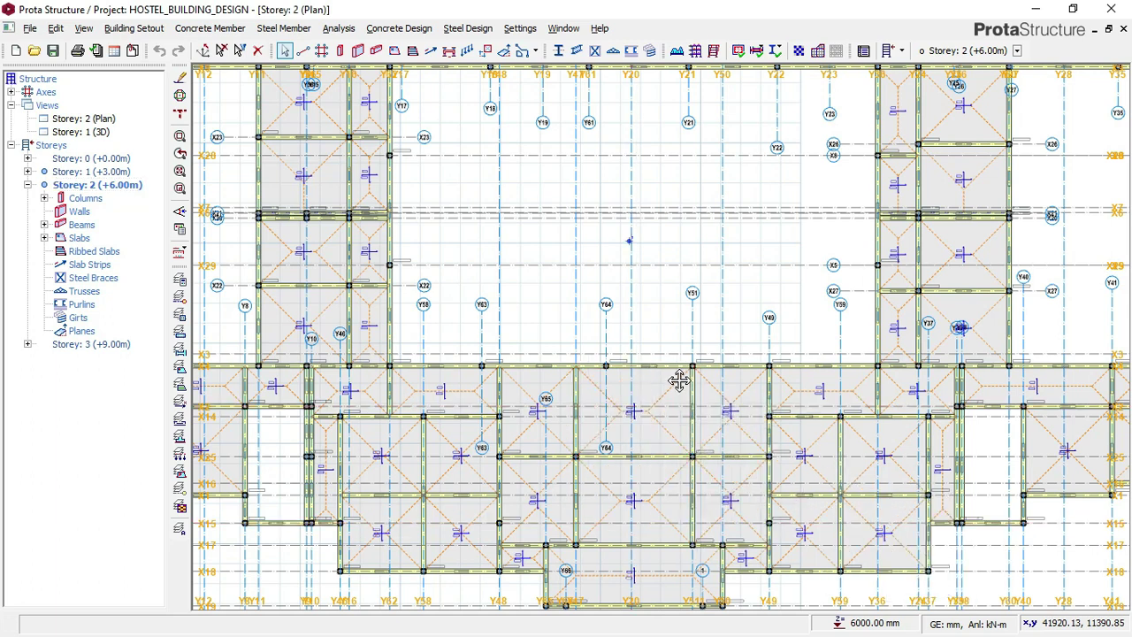
pyautogui.moveTo(677, 379); pyautogui.dragTo(651, 258, button='middle')
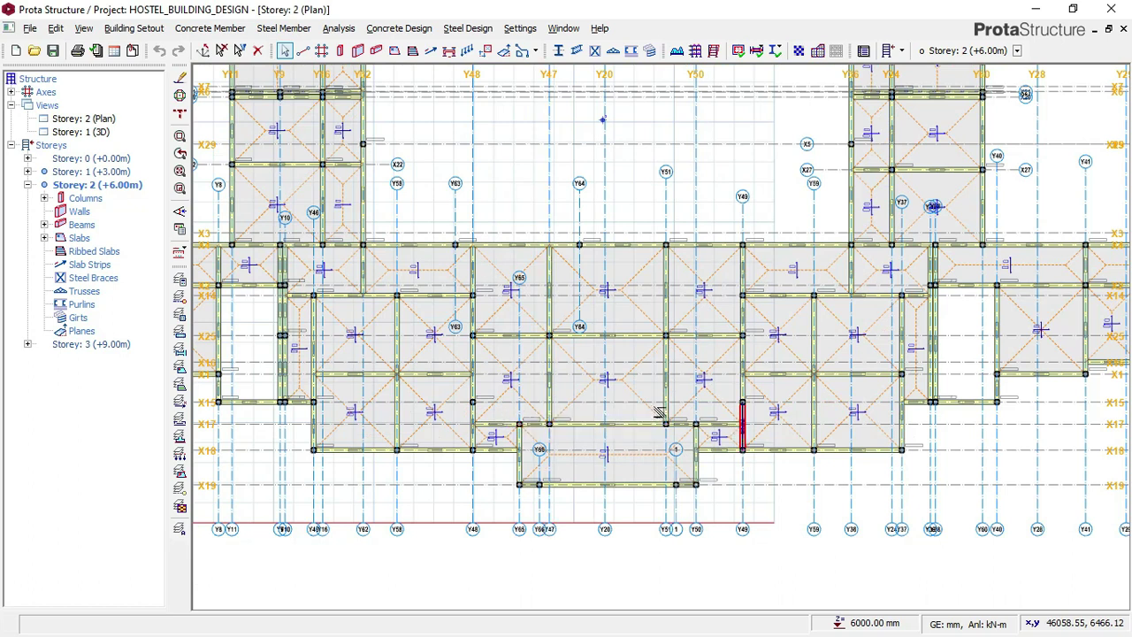
pyautogui.scroll(1, 557, 433)
pyautogui.scroll(1, 552, 437)
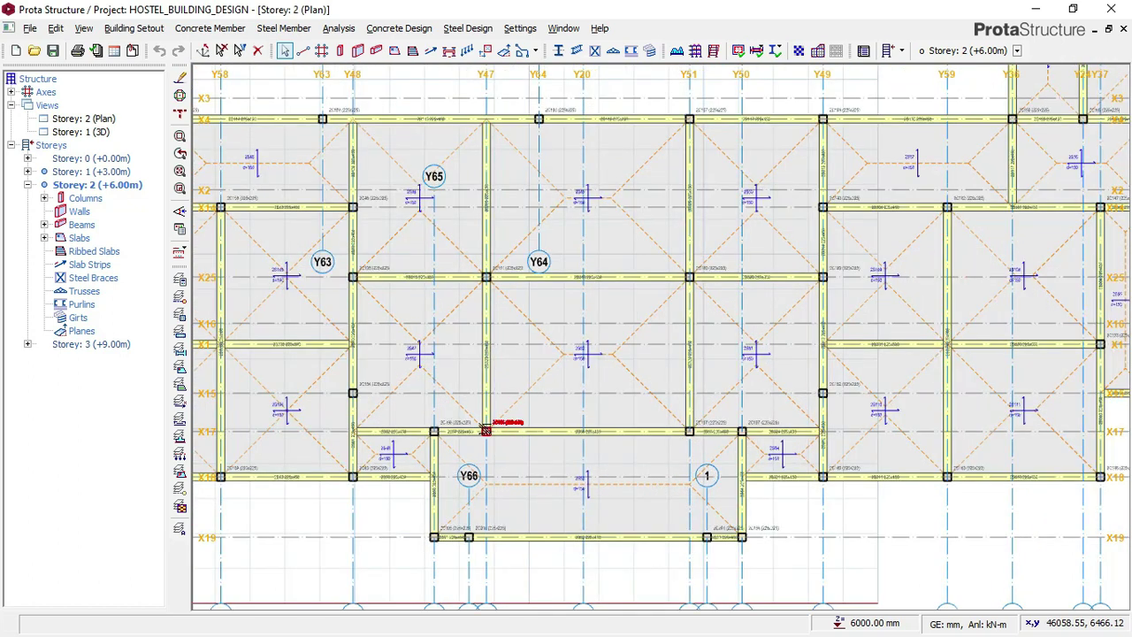
# - Delete the three X17 columns at Y47, Y51 and Y50, keeping columns as the filtered type
pyautogui.click(502, 422)
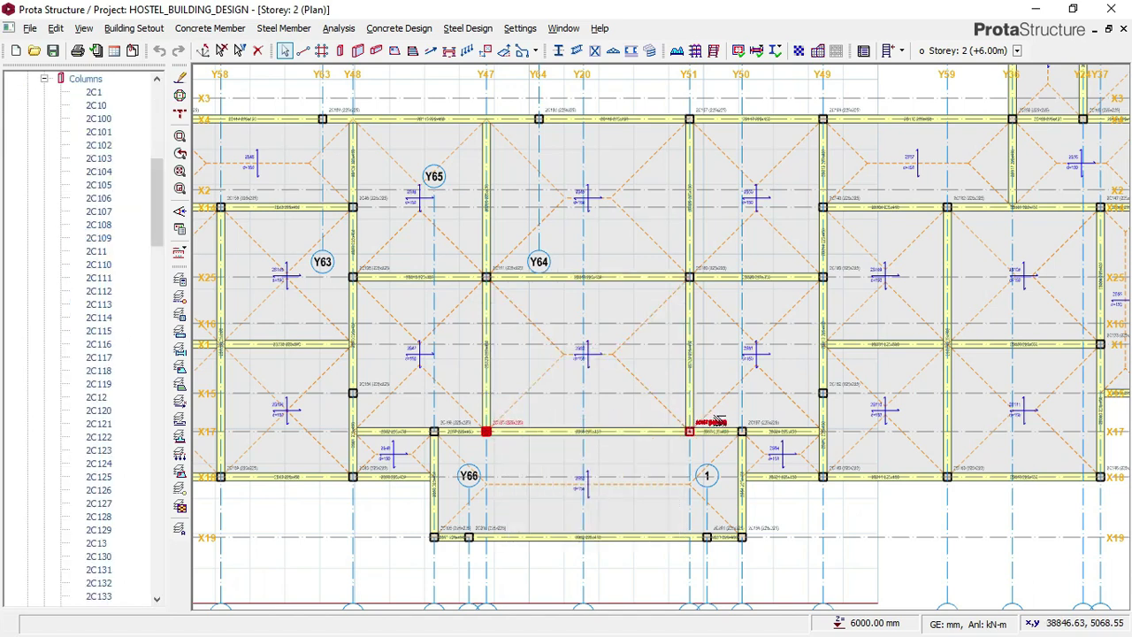
pyautogui.click(716, 423)
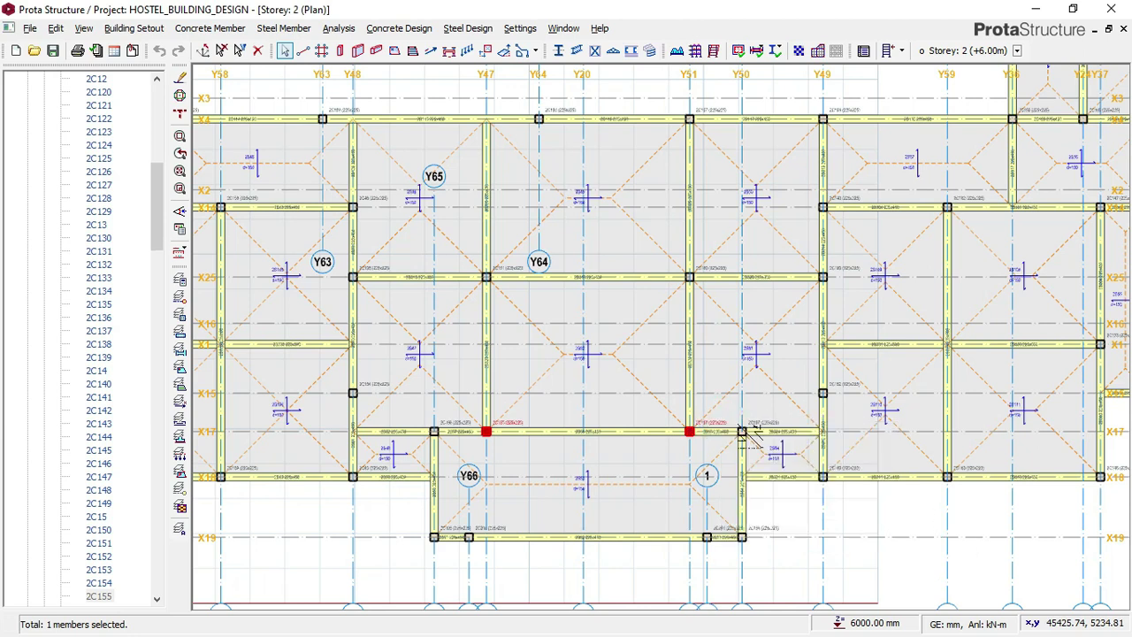
pyautogui.click(760, 421)
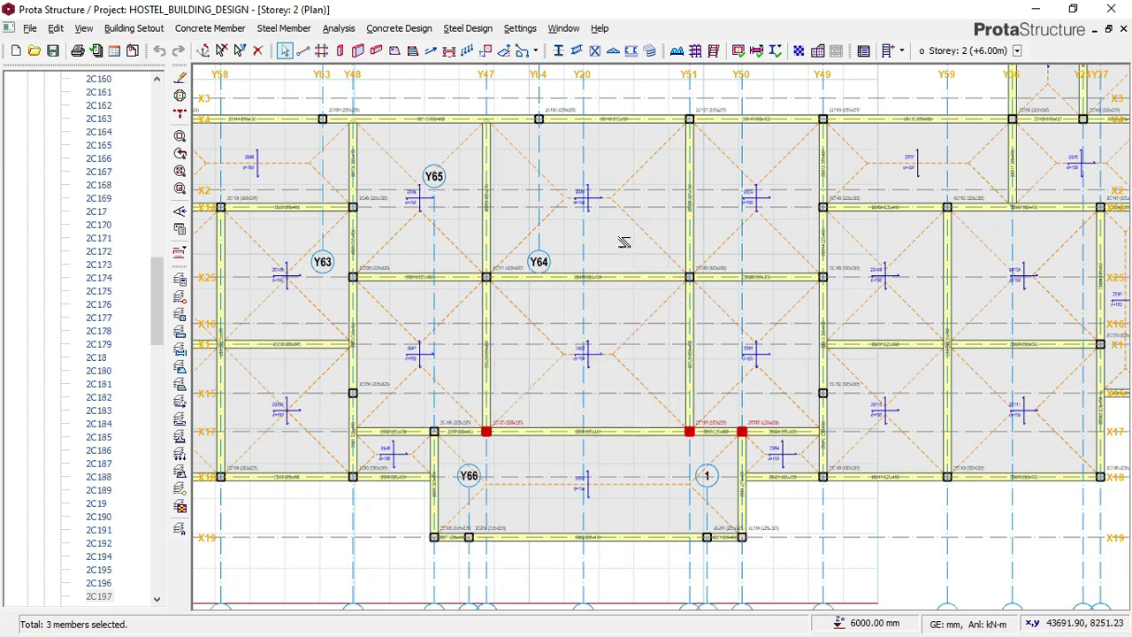
pyautogui.rightClick(625, 242)
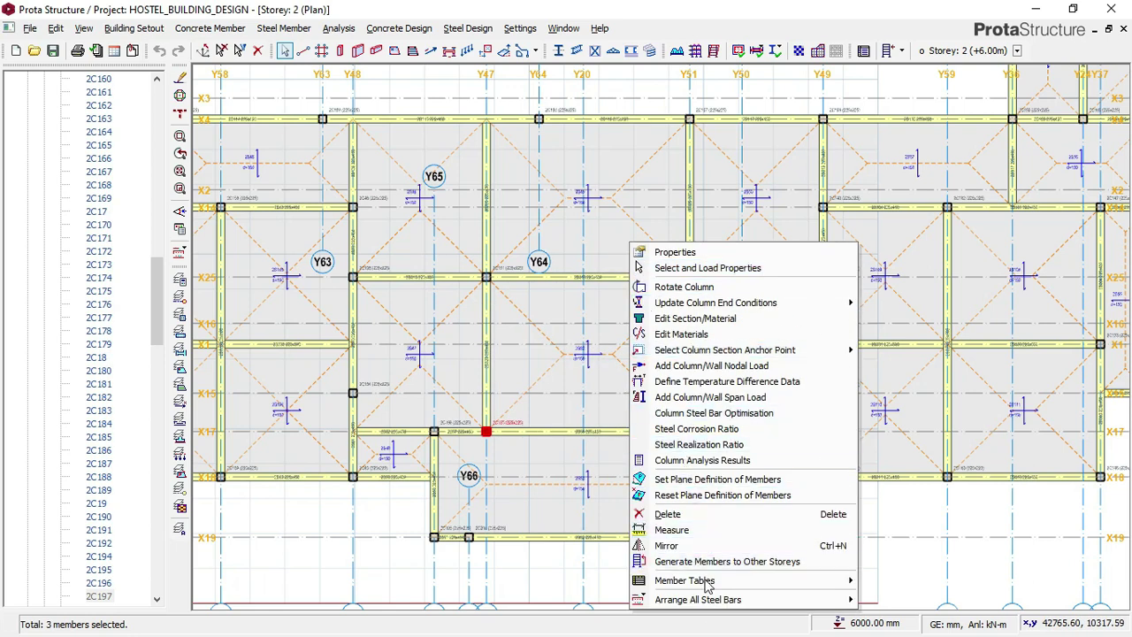
pyautogui.click(700, 522)
pyautogui.click(625, 149)
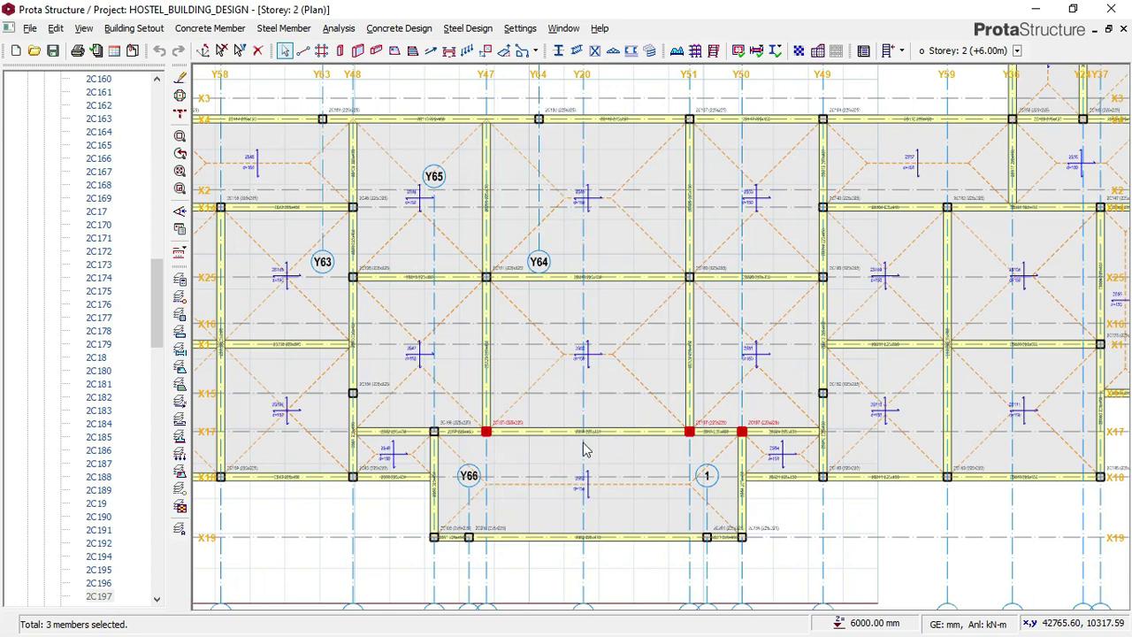
pyautogui.click(487, 433)
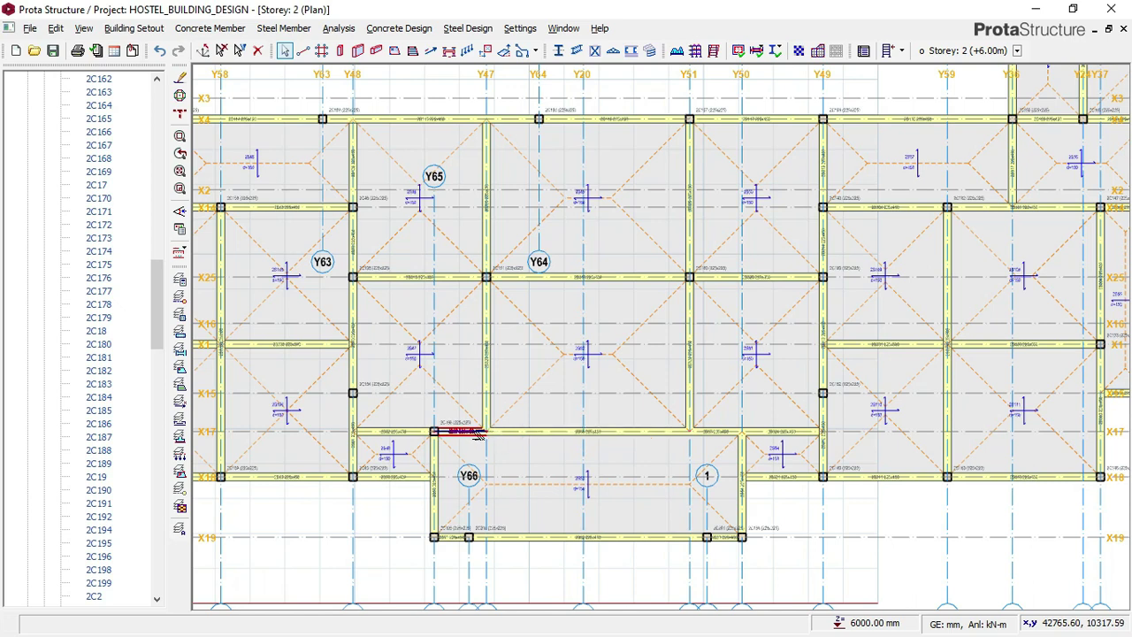
# - Delete Storey 2 beams 2B57 and 2B56 along axis X17
pyautogui.scroll(1, 476, 432)
pyautogui.click(475, 433)
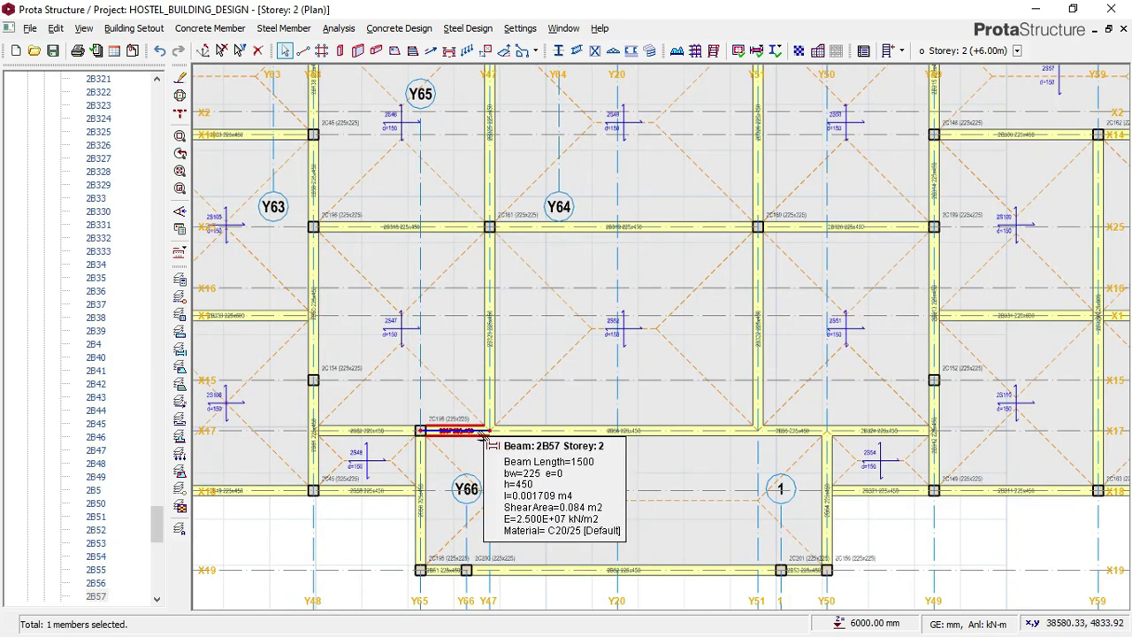
pyautogui.moveTo(484, 437); pyautogui.dragTo(612, 428)
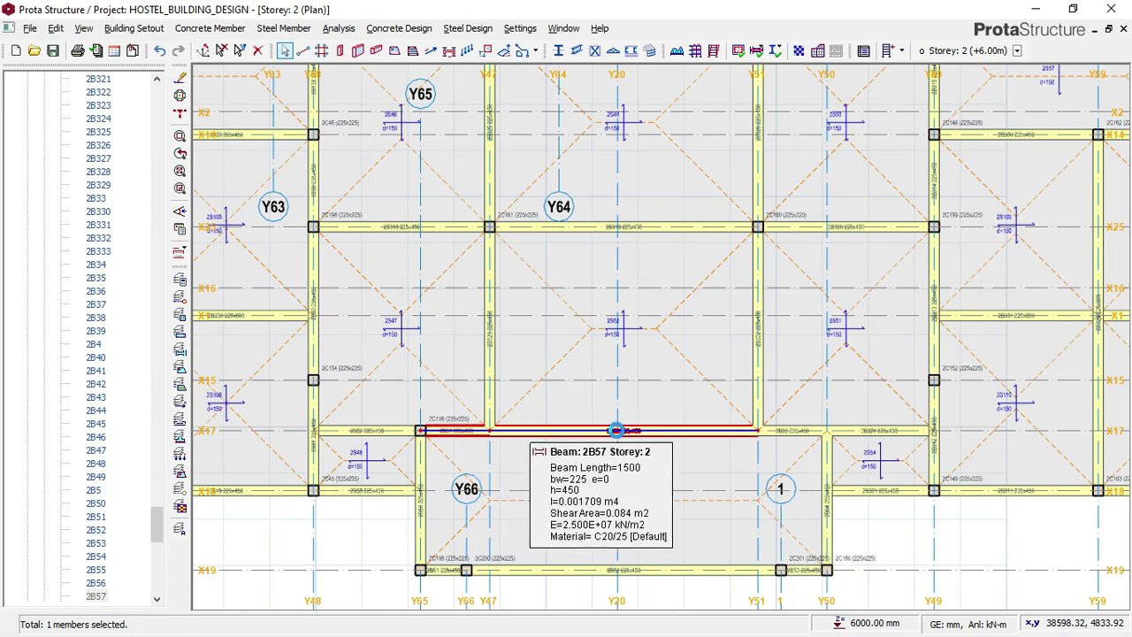
pyautogui.press('Delete')
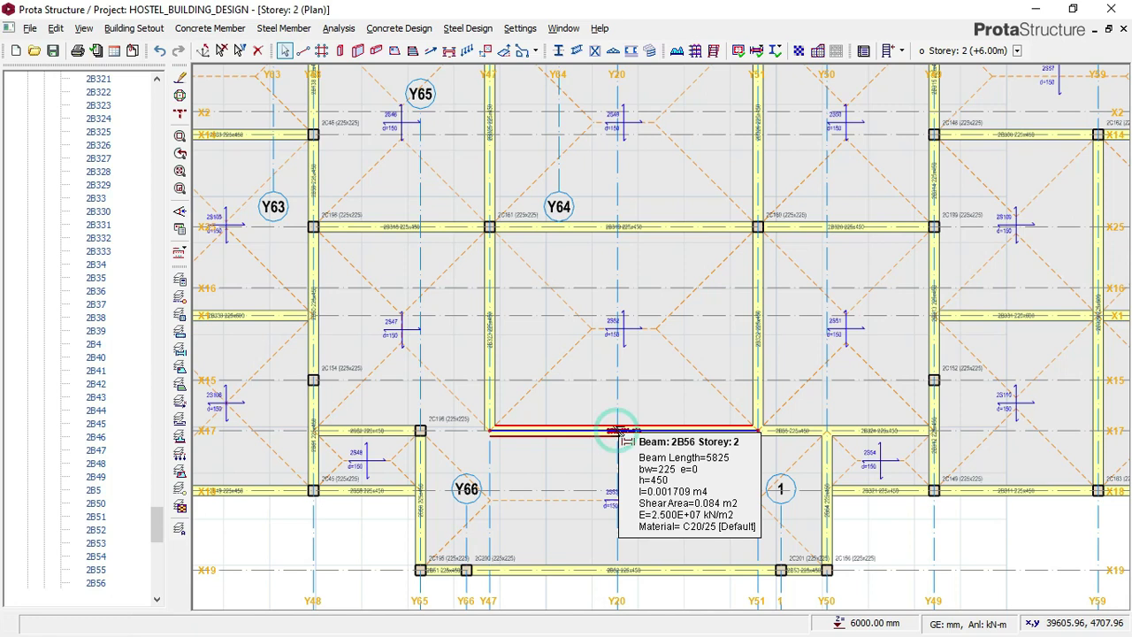
pyautogui.click(797, 431)
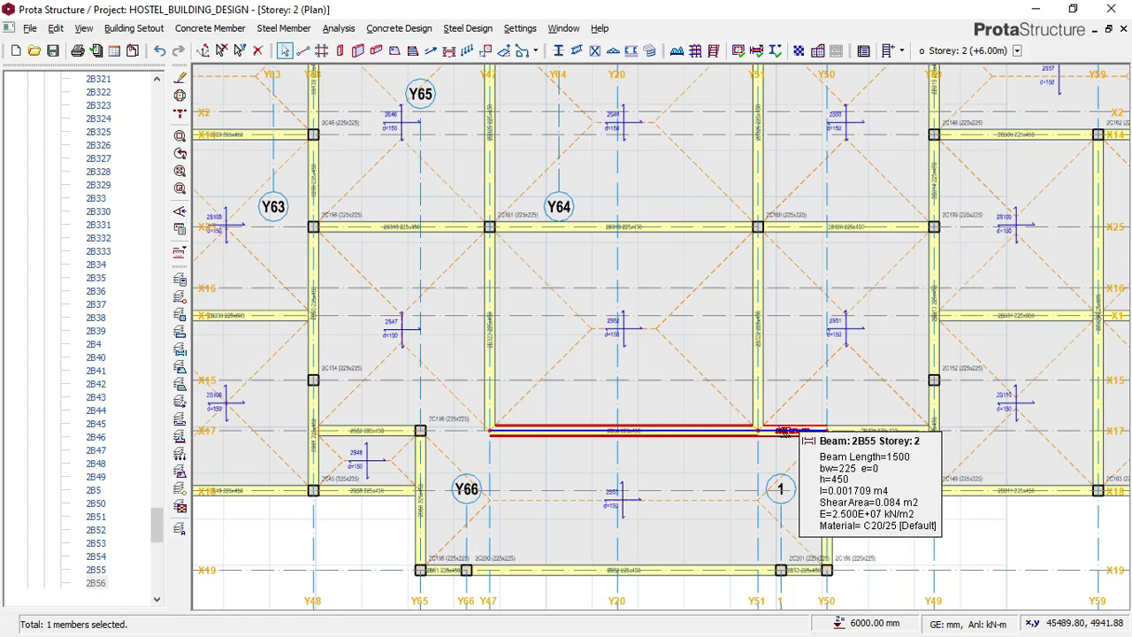
pyautogui.press('Delete')
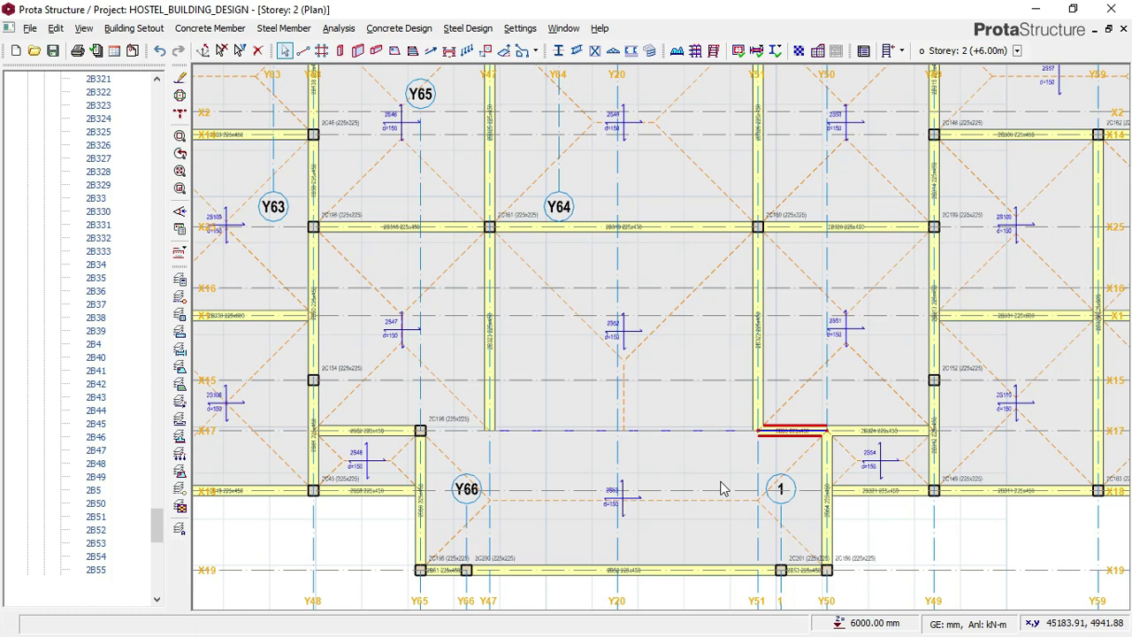
# - Delete the short Y51–Y50 beam and slab 2S53, then check the Y47 beam's information card
pyautogui.press('Delete')
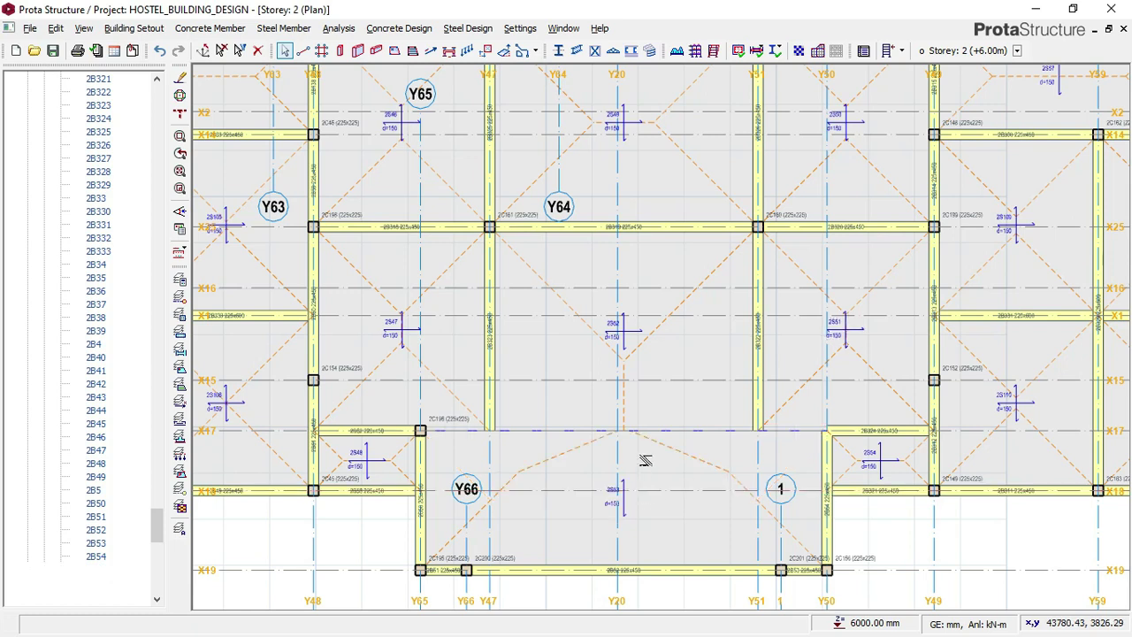
pyautogui.click(665, 447)
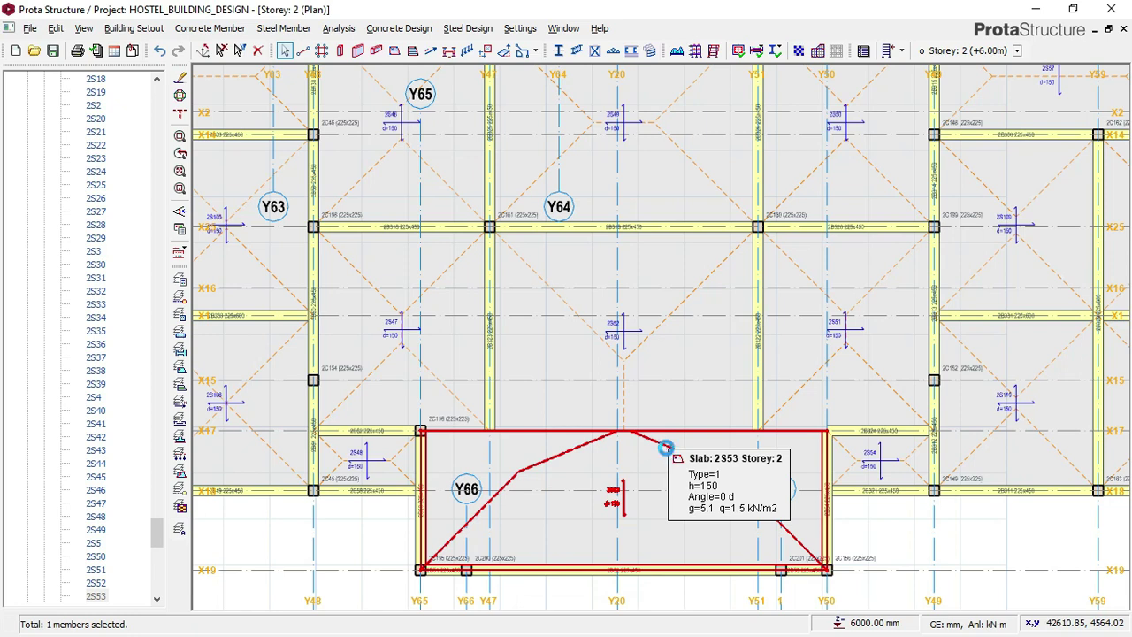
pyautogui.press('Delete')
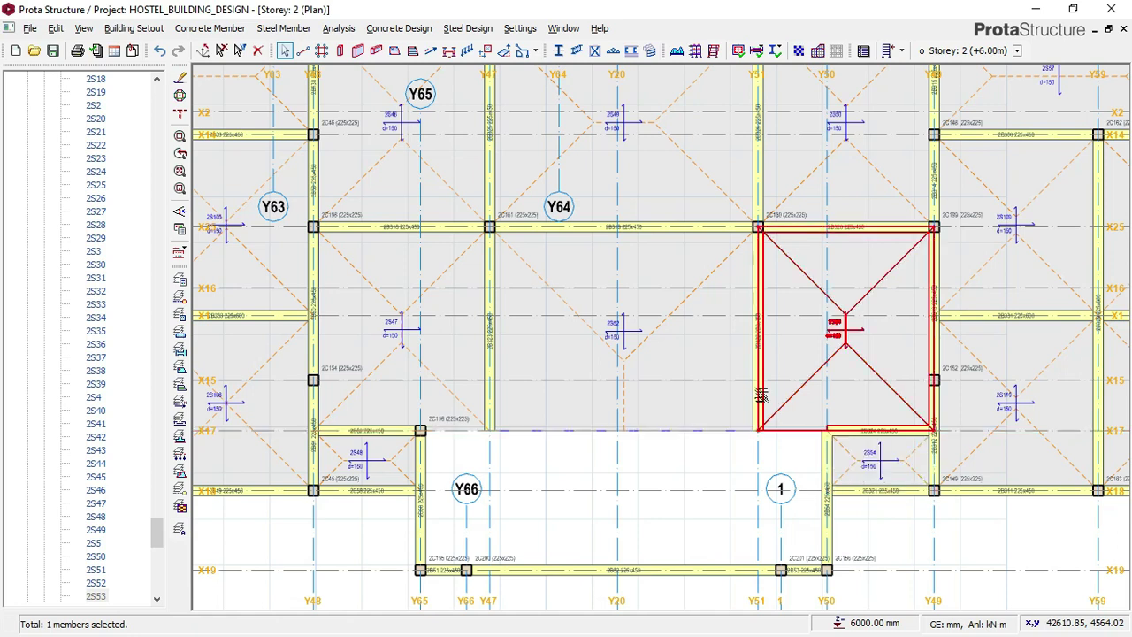
pyautogui.moveTo(761, 334)
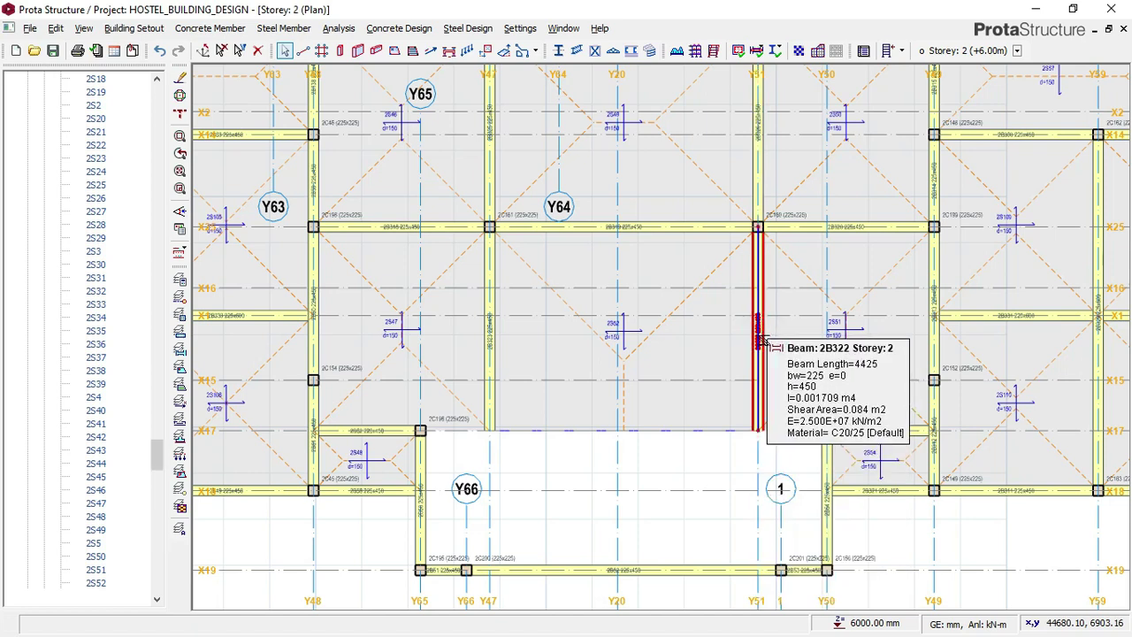
pyautogui.click(493, 260)
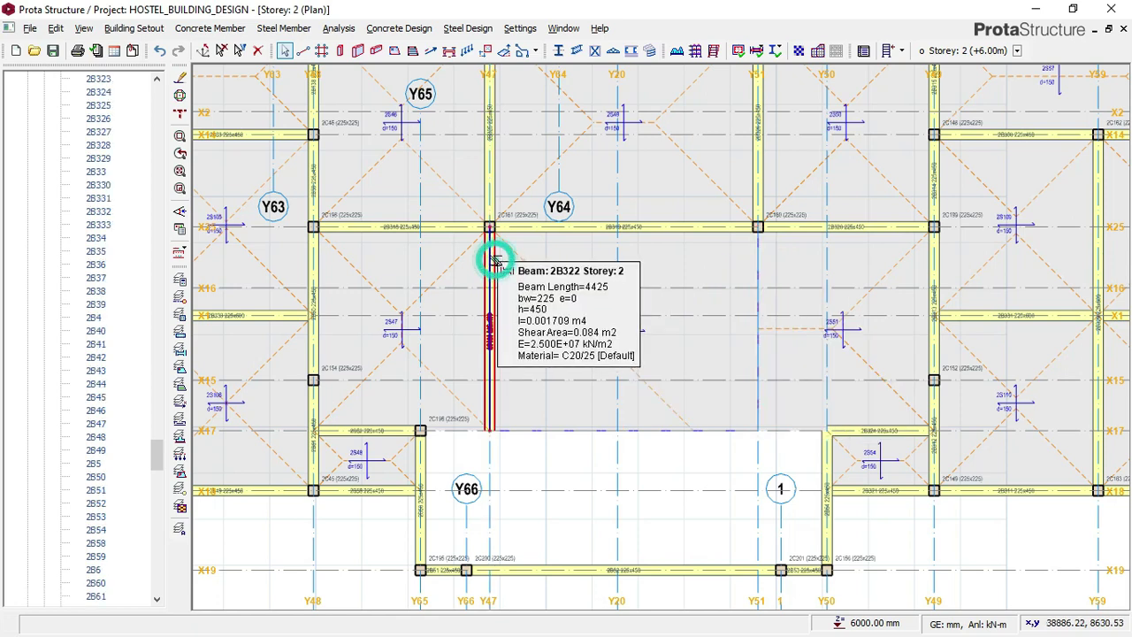
pyautogui.click(376, 50)
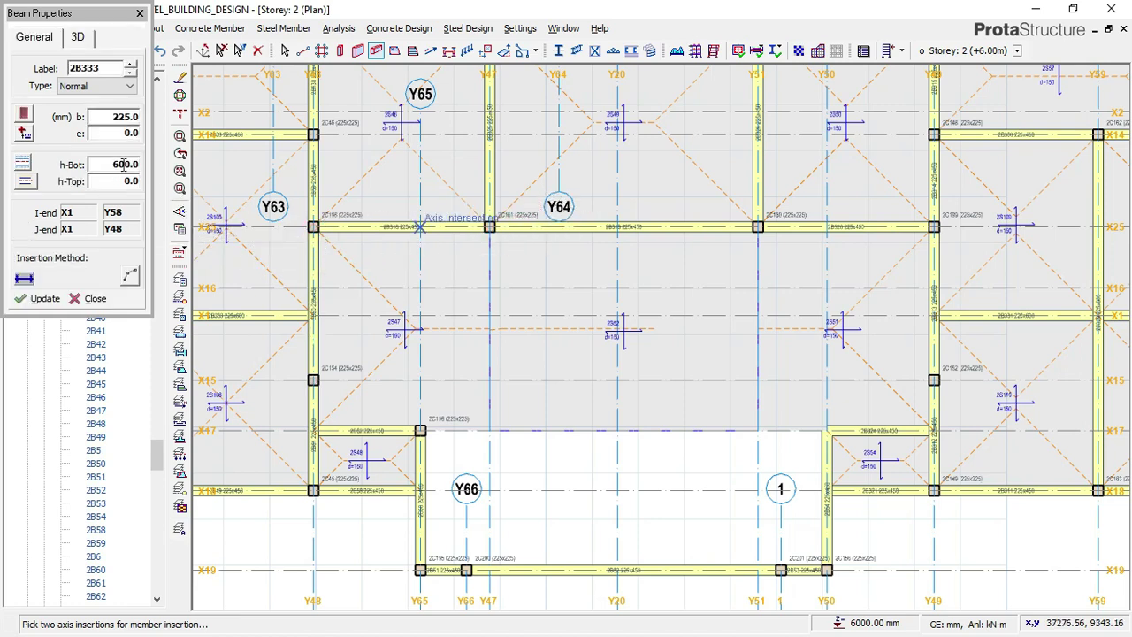
# - Draw 225×600 beams along Y47 and Y51 from X25 to X19
pyautogui.click(489, 226)
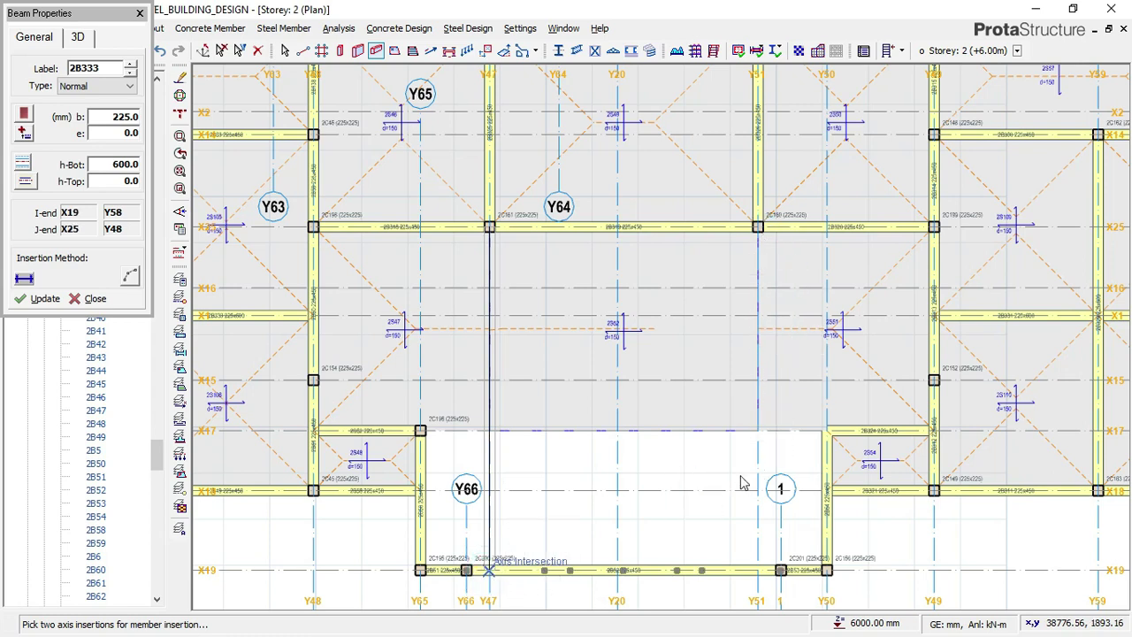
pyautogui.click(747, 577)
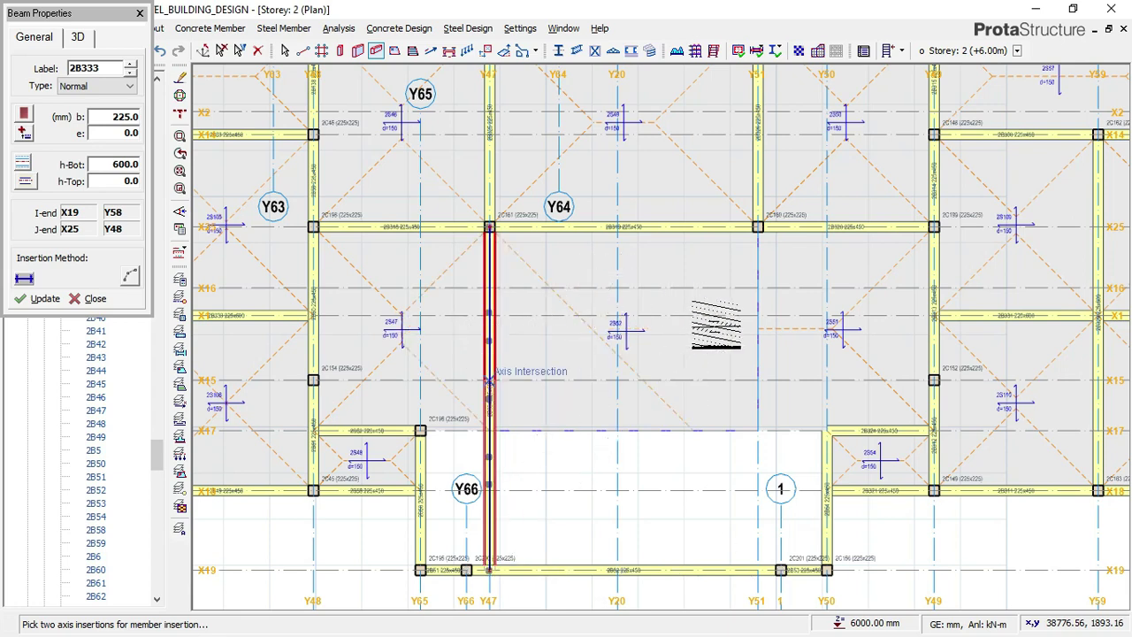
pyautogui.press('Escape')
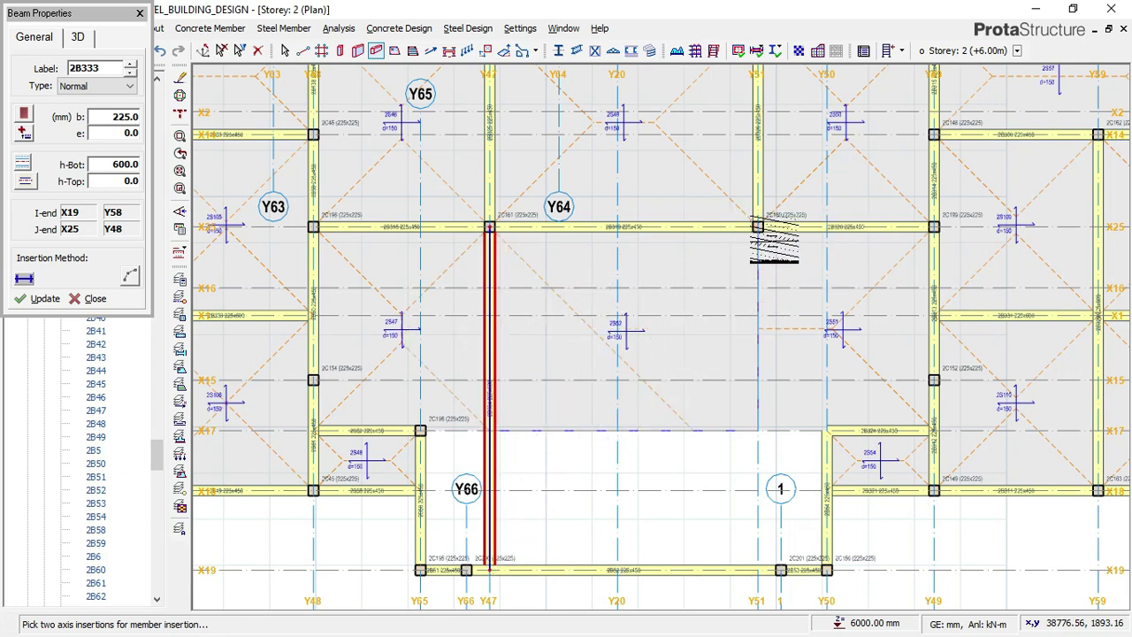
pyautogui.click(758, 227)
pyautogui.click(758, 569)
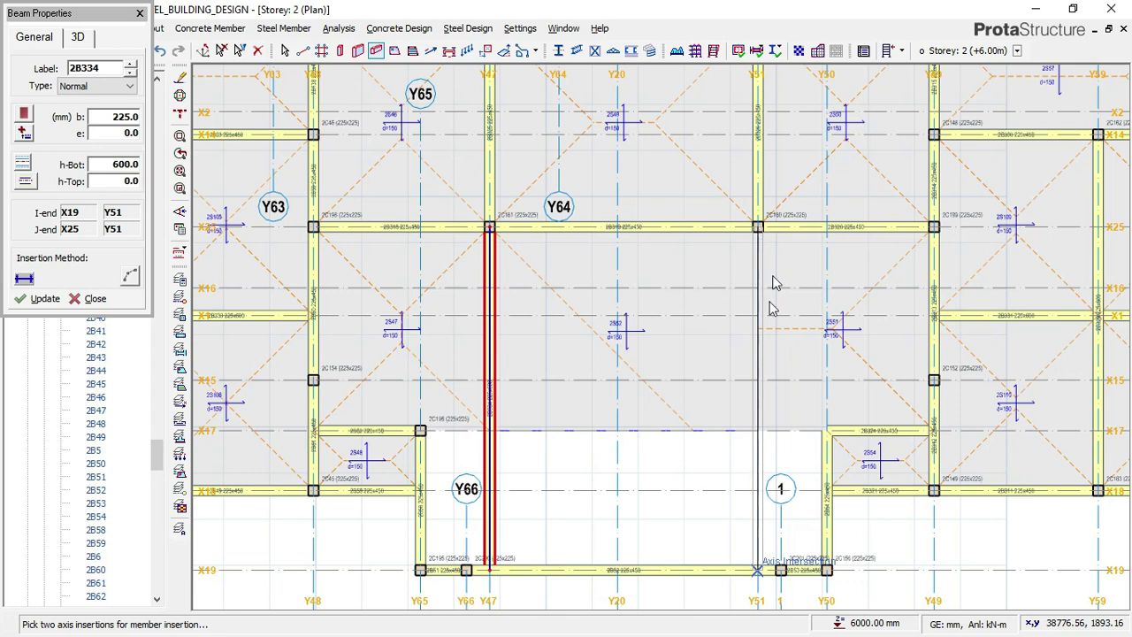
pyautogui.click(767, 431)
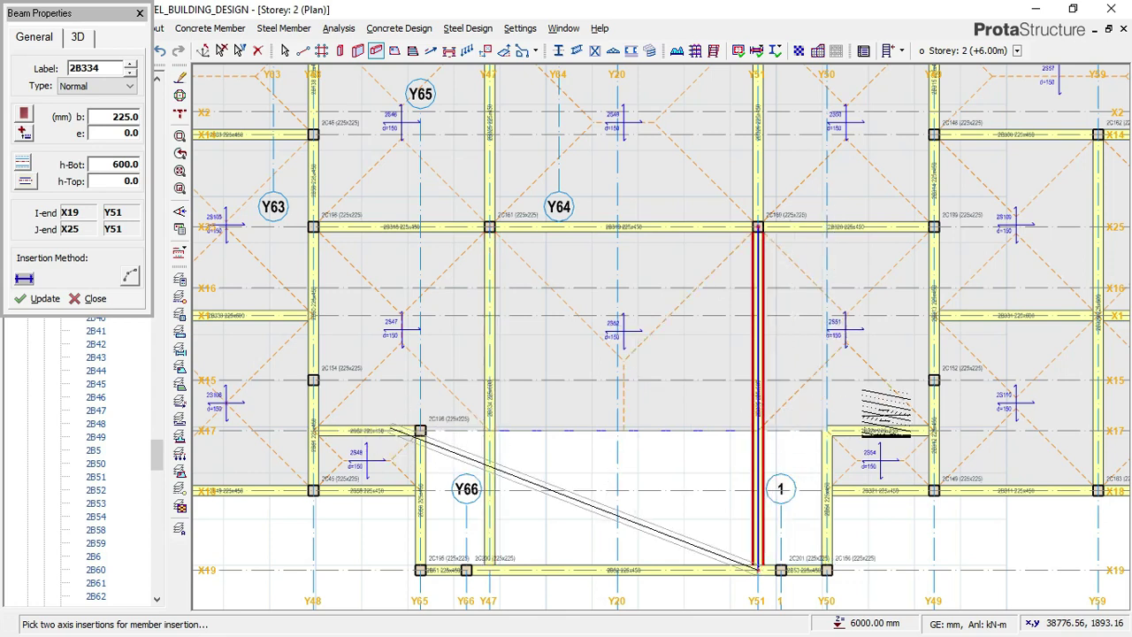
pyautogui.press('Escape')
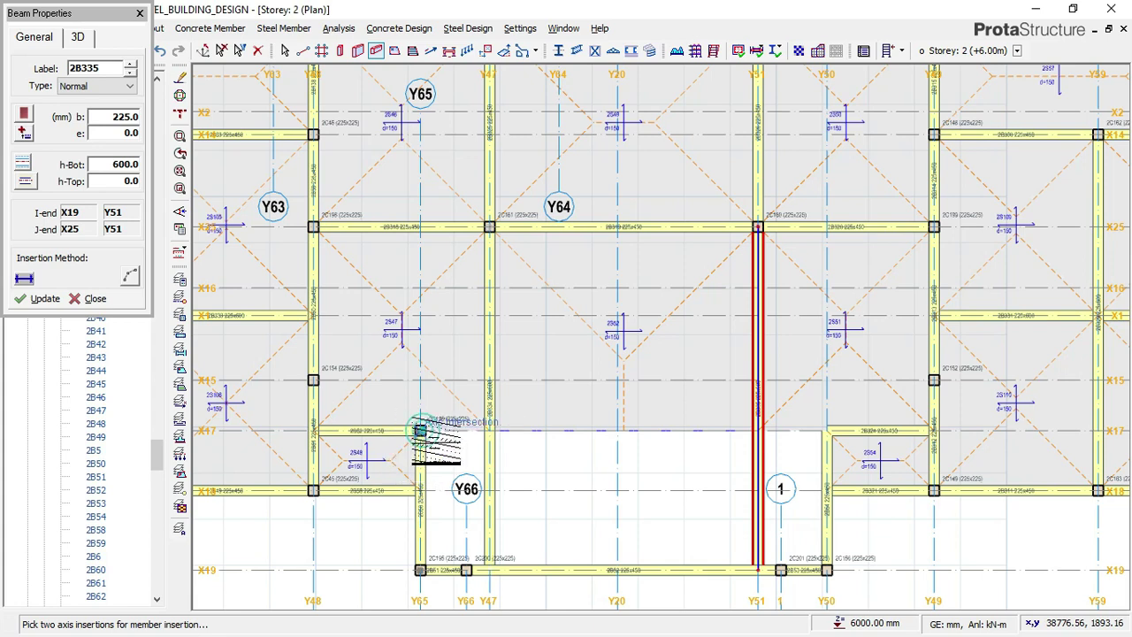
# - Draw 225×600 beams along X17 from Y65 through Y47 to Y51
pyautogui.click(420, 431)
pyautogui.click(489, 430)
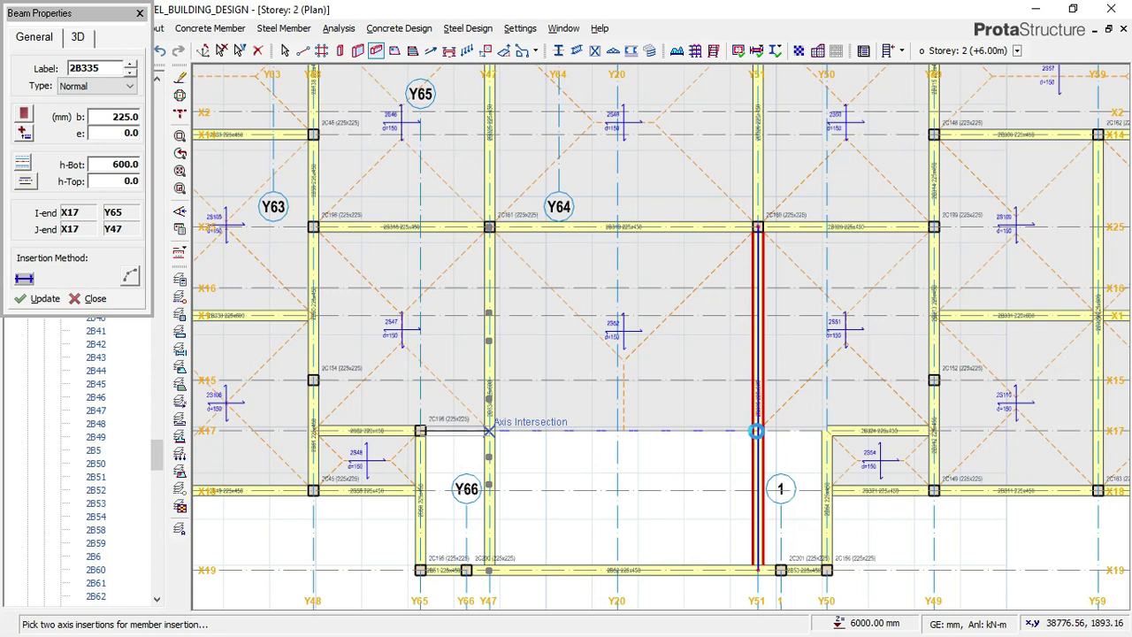
pyautogui.click(756, 431)
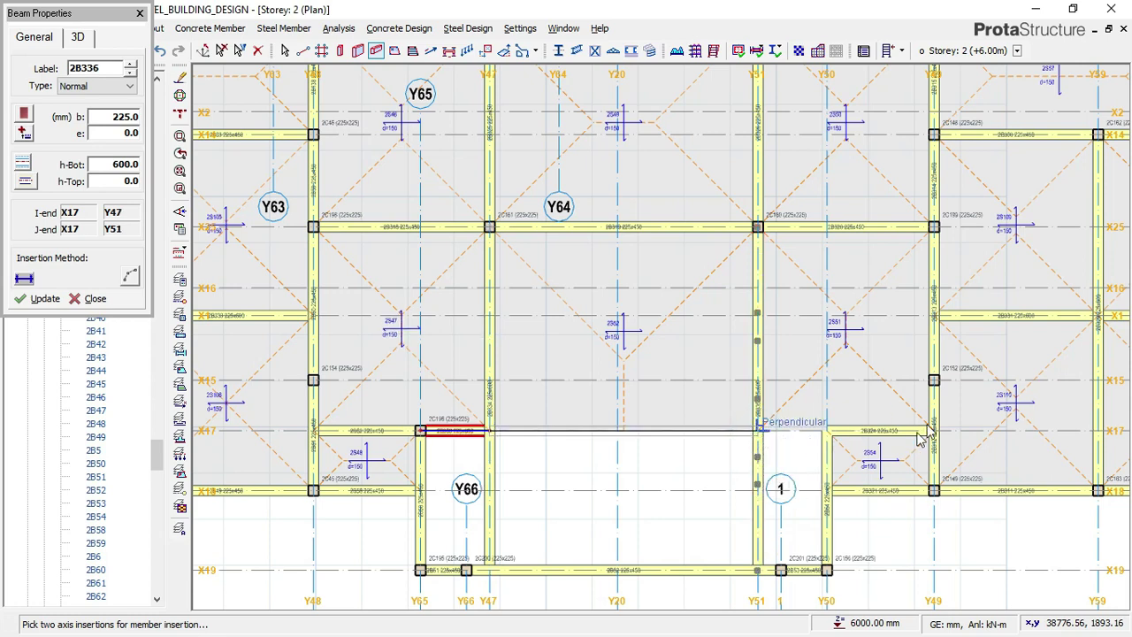
pyautogui.click(757, 431)
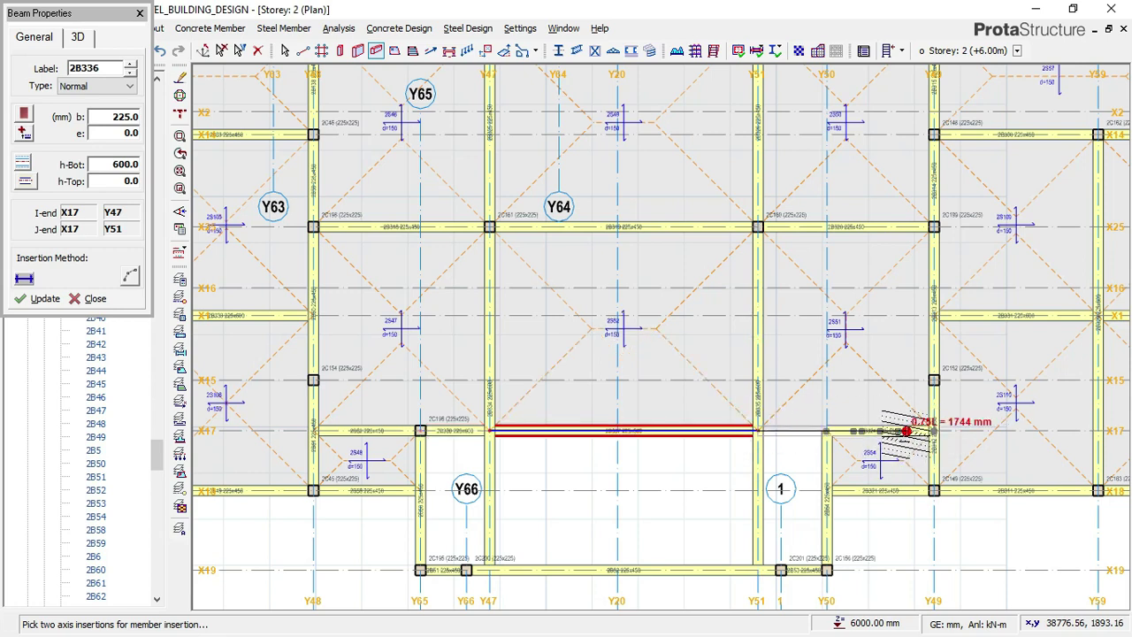
pyautogui.click(933, 431)
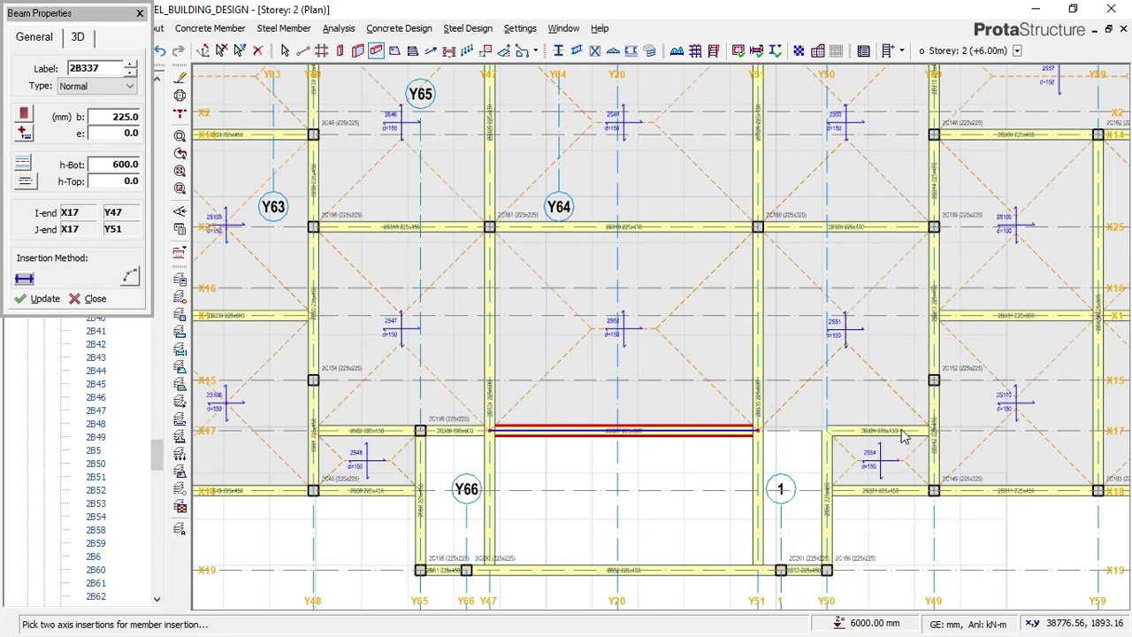
pyautogui.press('Escape')
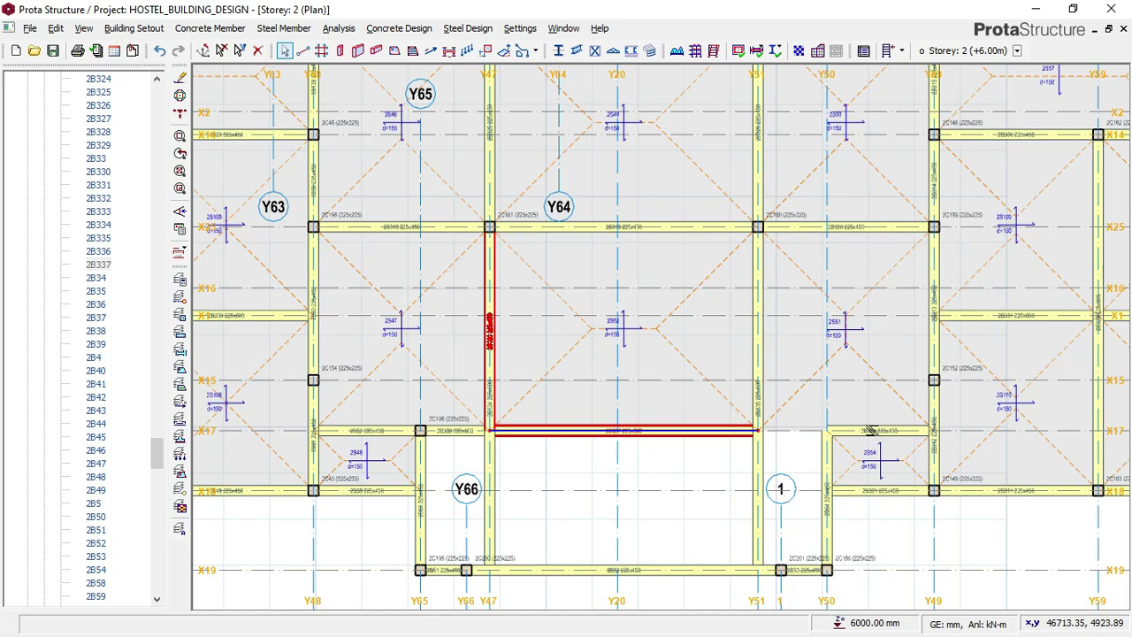
# - Delete the short 225×450 beam on X17 near Y49
pyautogui.scroll(1, 871, 431)
pyautogui.click(870, 433)
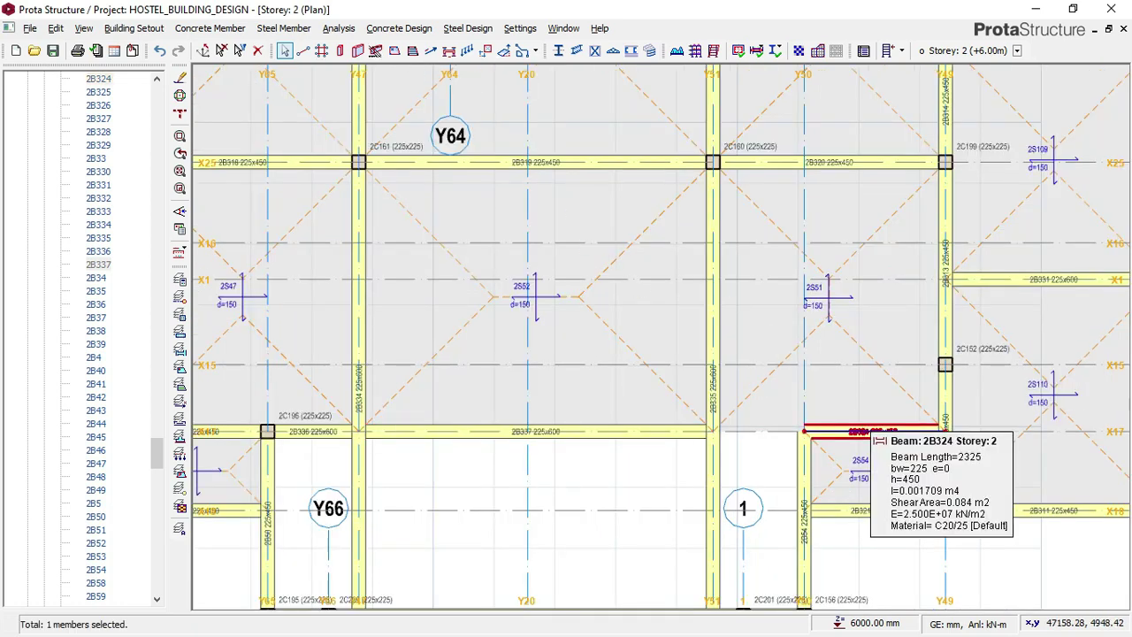
pyautogui.press('Delete')
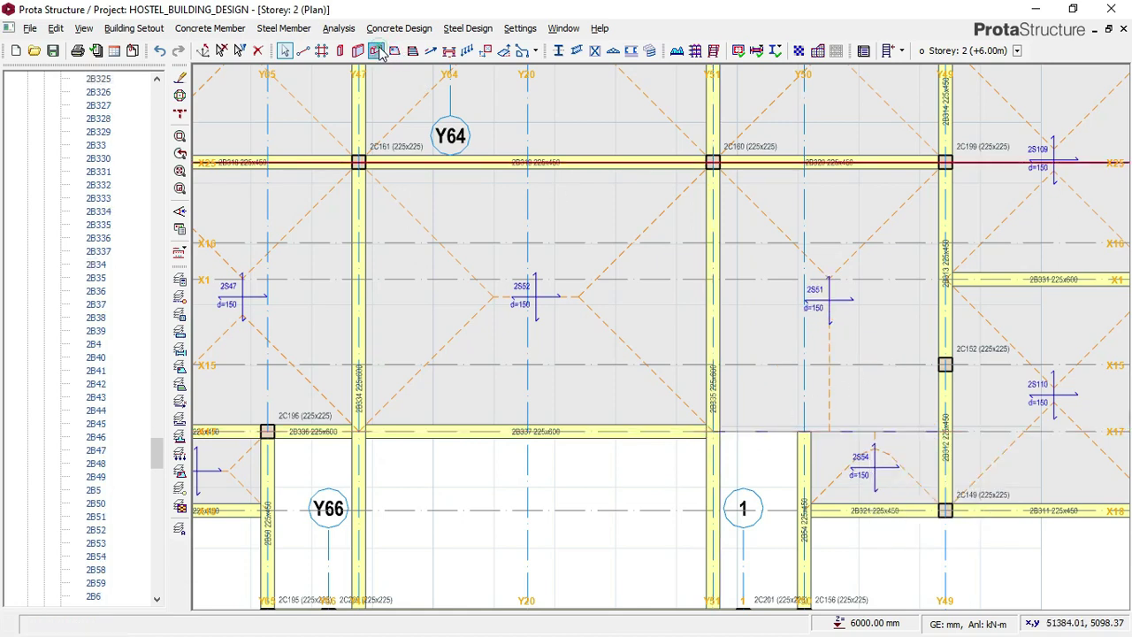
pyautogui.press('b')
# - Insert an unsplit 225×600 beam along X17 from Y51 to Y49
pyautogui.click(713, 432)
pyautogui.scroll(1, 946, 433)
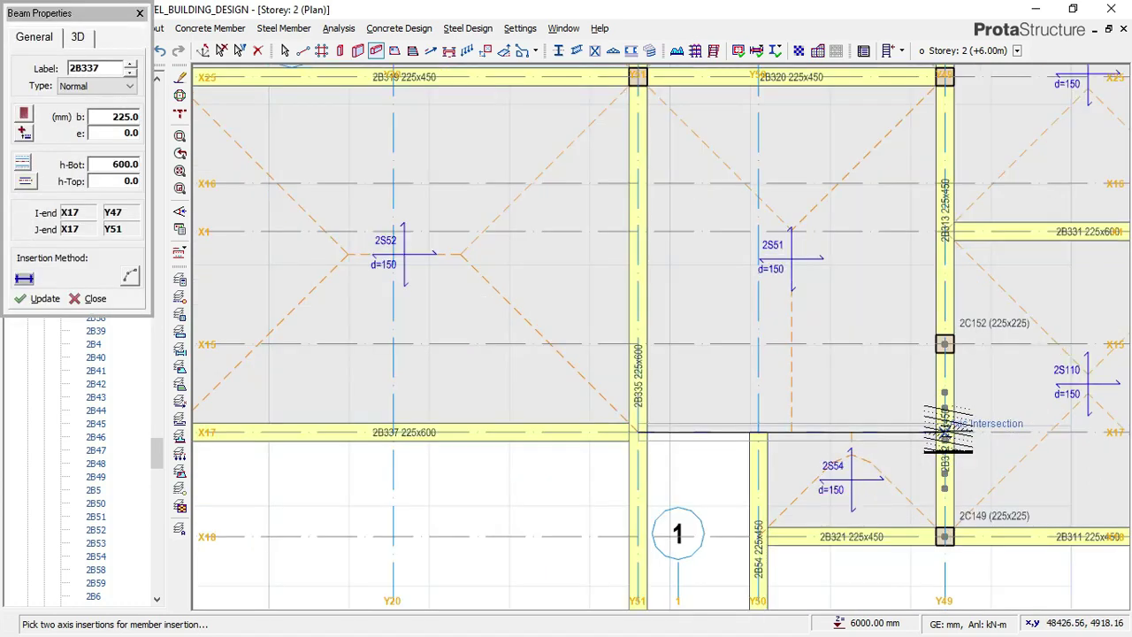
pyautogui.scroll(1, 948, 431)
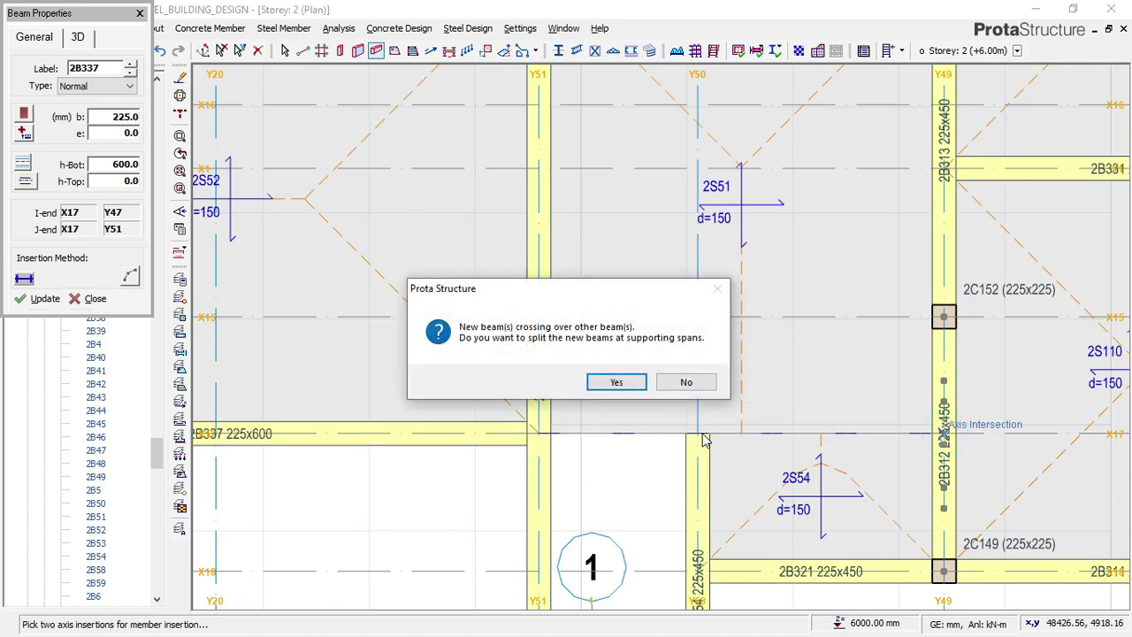
pyautogui.click(687, 384)
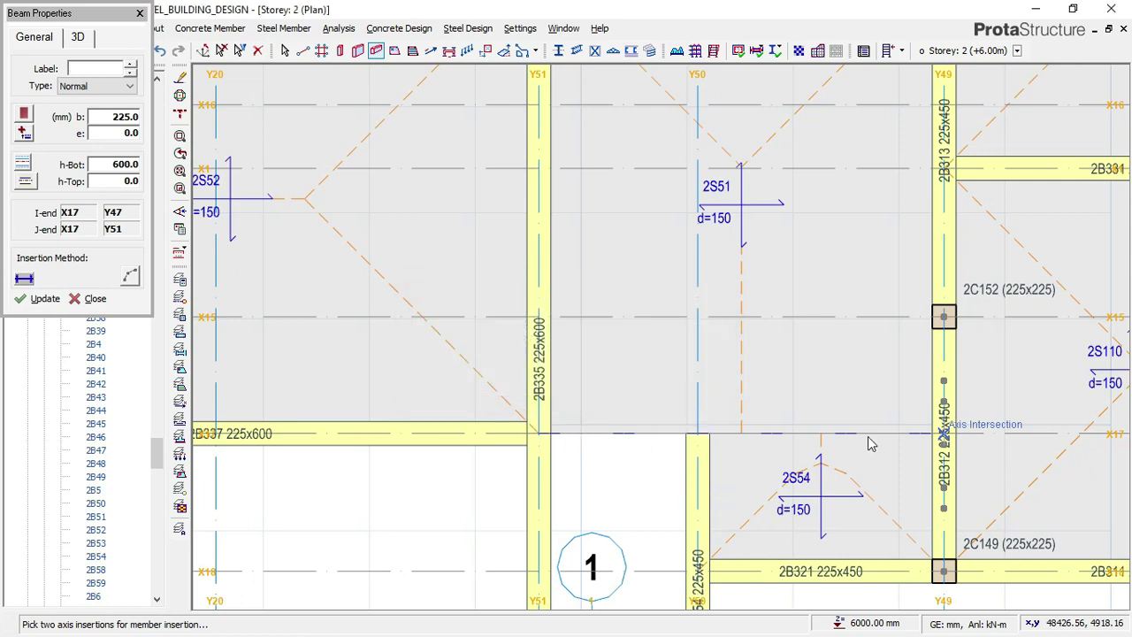
pyautogui.click(623, 433)
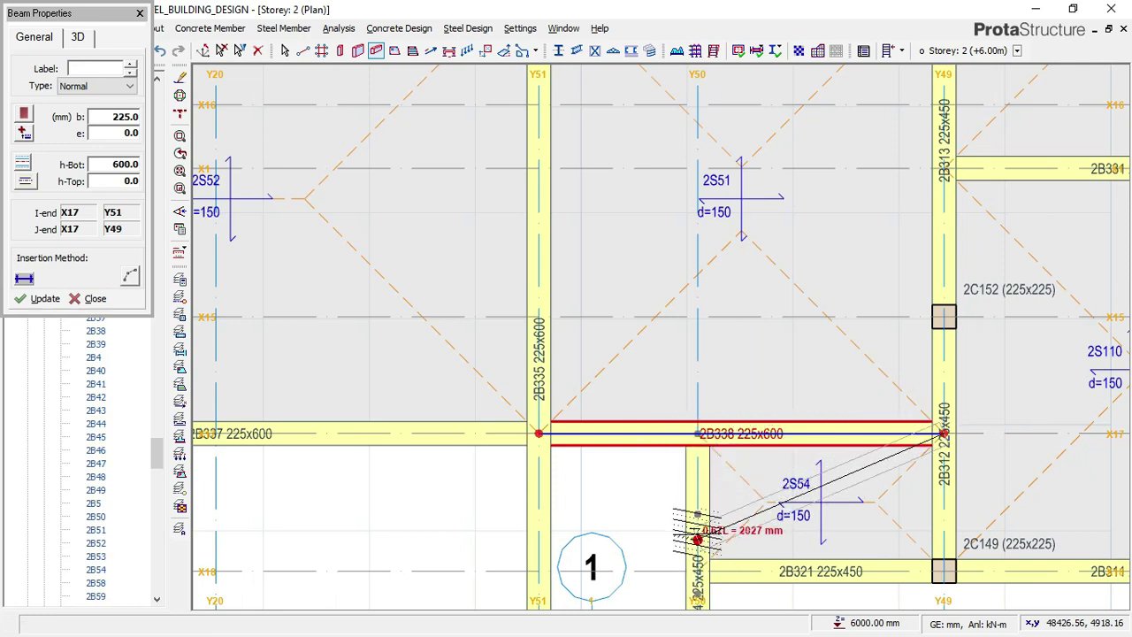
pyautogui.scroll(-1, 941, 377)
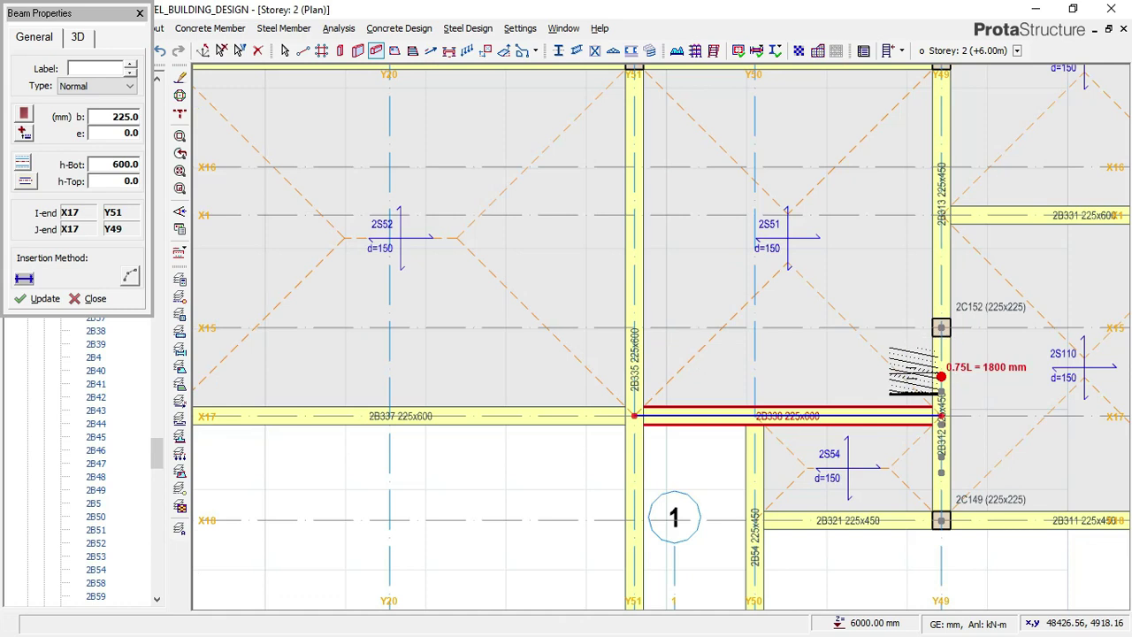
pyautogui.scroll(-1, 941, 377)
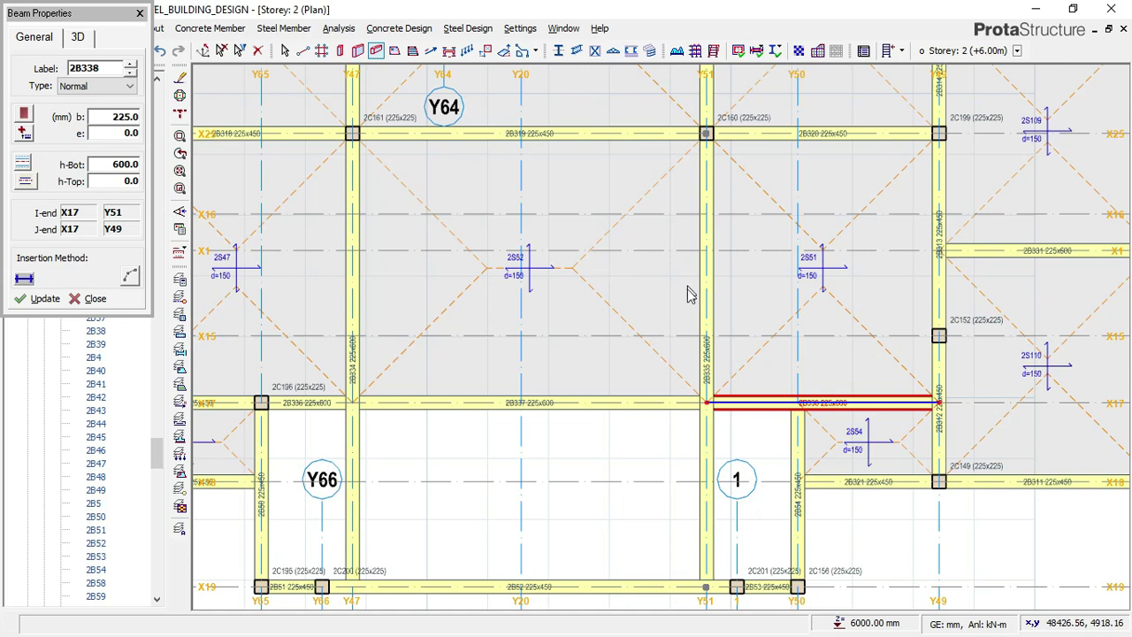
pyautogui.press('Escape')
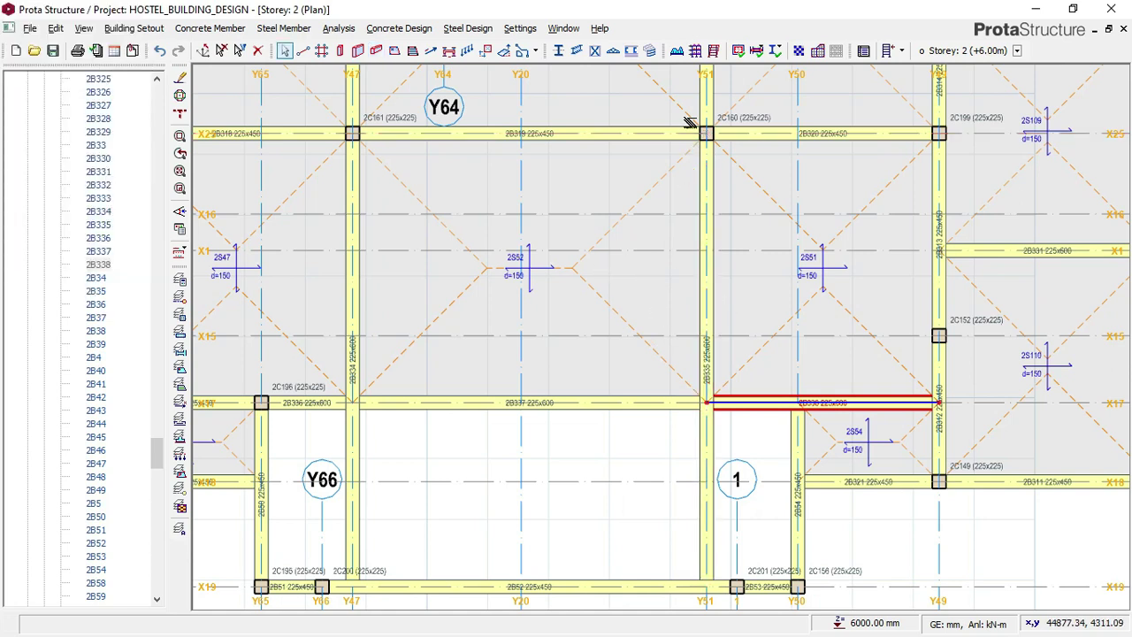
# - Check the Y51 beam's section, then clear the selection
pyautogui.click(713, 403)
pyautogui.moveTo(713, 316)
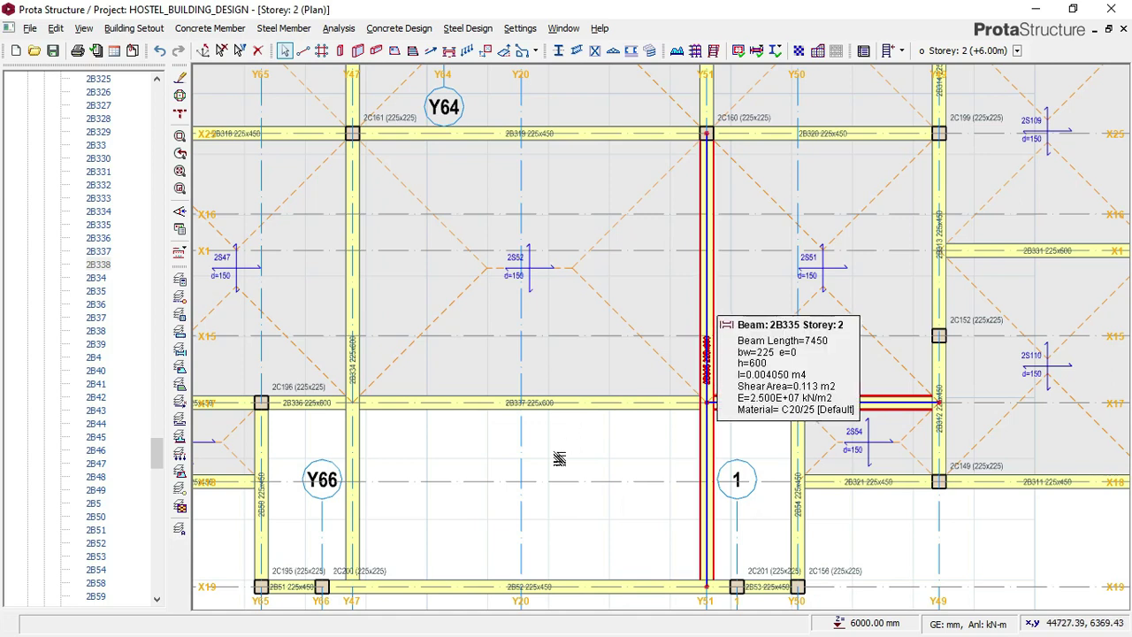
pyautogui.click(615, 442)
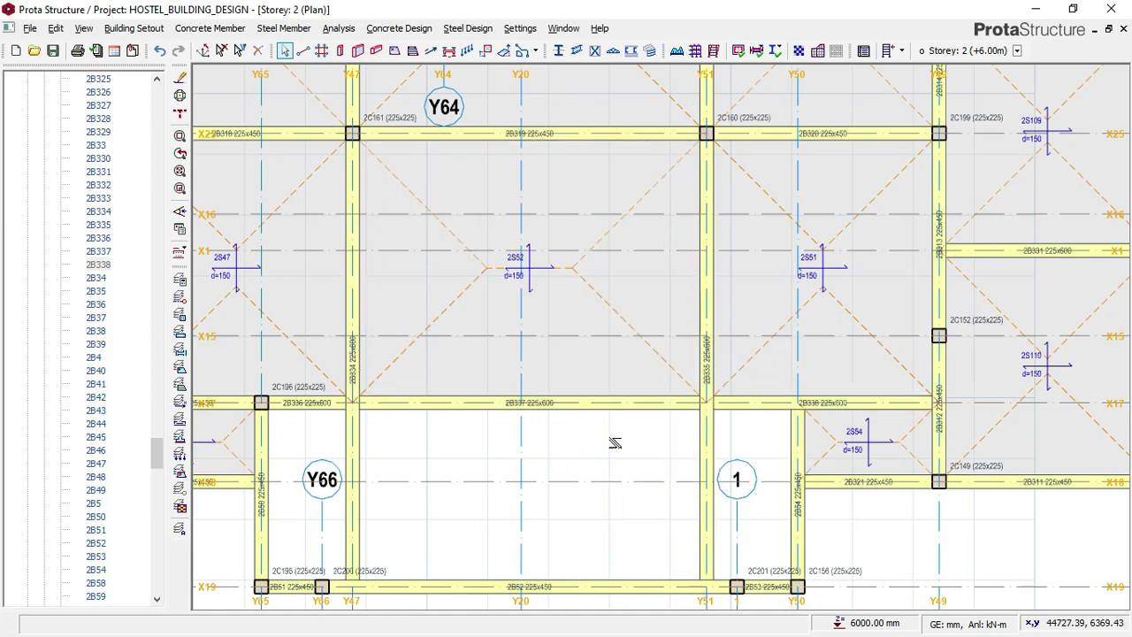
pyautogui.click(395, 52)
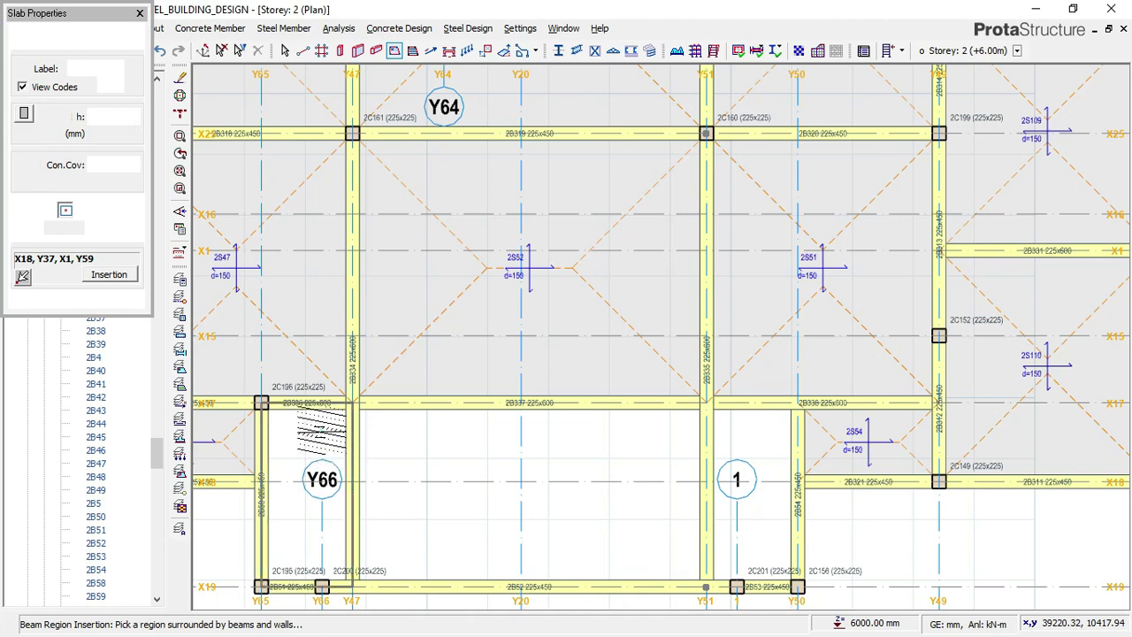
# - Fill the Y65–Y47, Y47–Y51 and Y51–Y50 bays between X17 and X19 with slabs 2S112–2S114
pyautogui.click(321, 431)
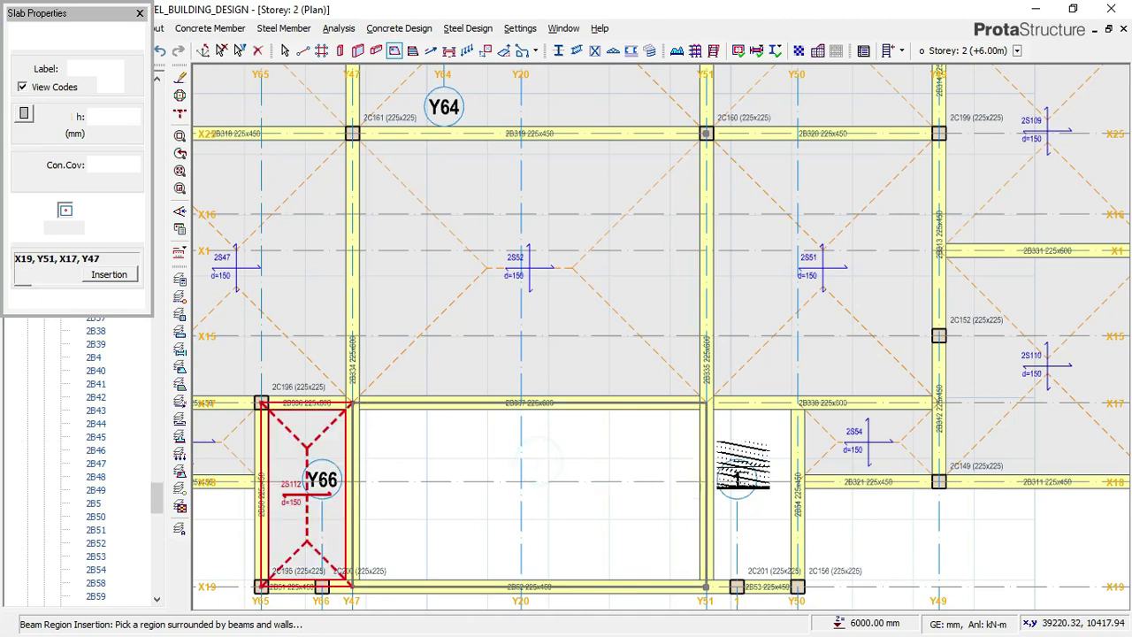
pyautogui.click(698, 452)
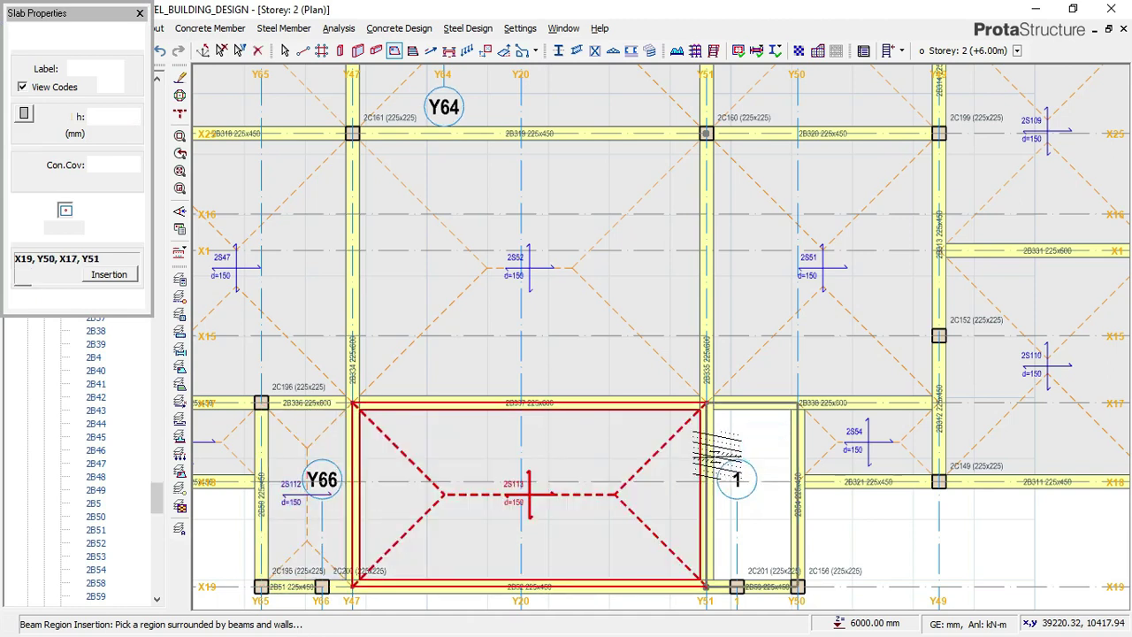
pyautogui.click(718, 455)
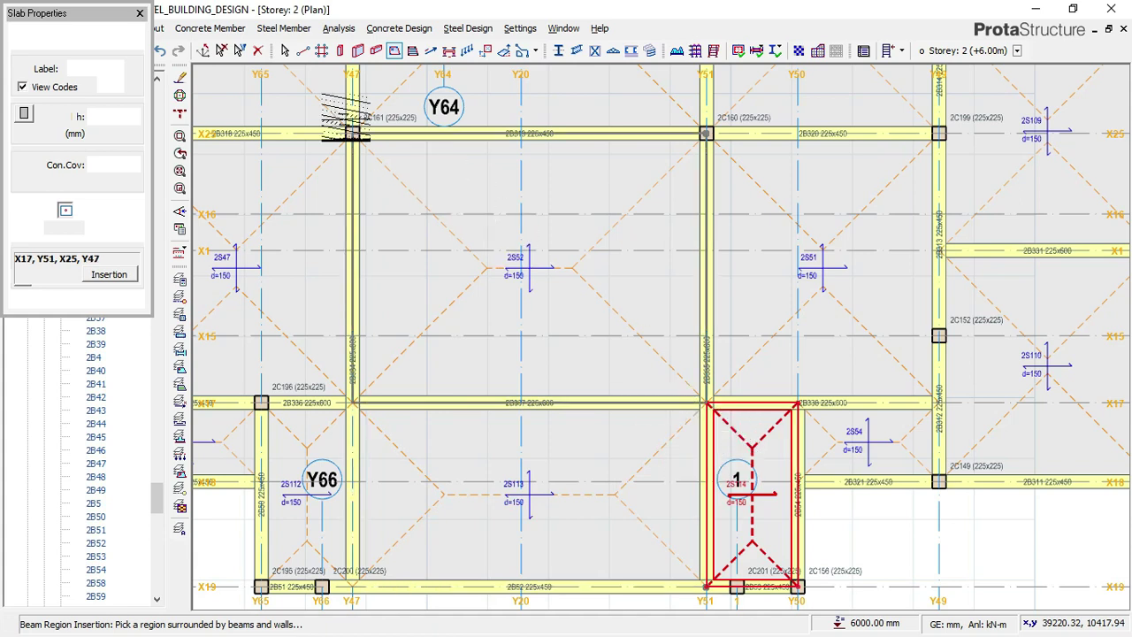
pyautogui.press('Escape')
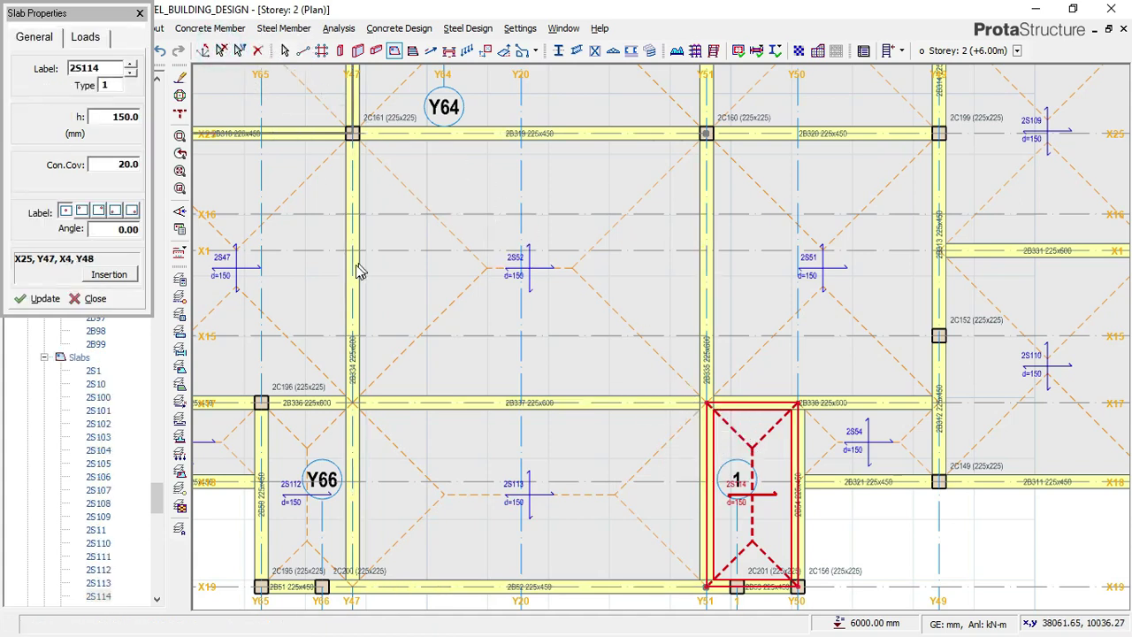
pyautogui.press('Escape')
pyautogui.press('Escape')
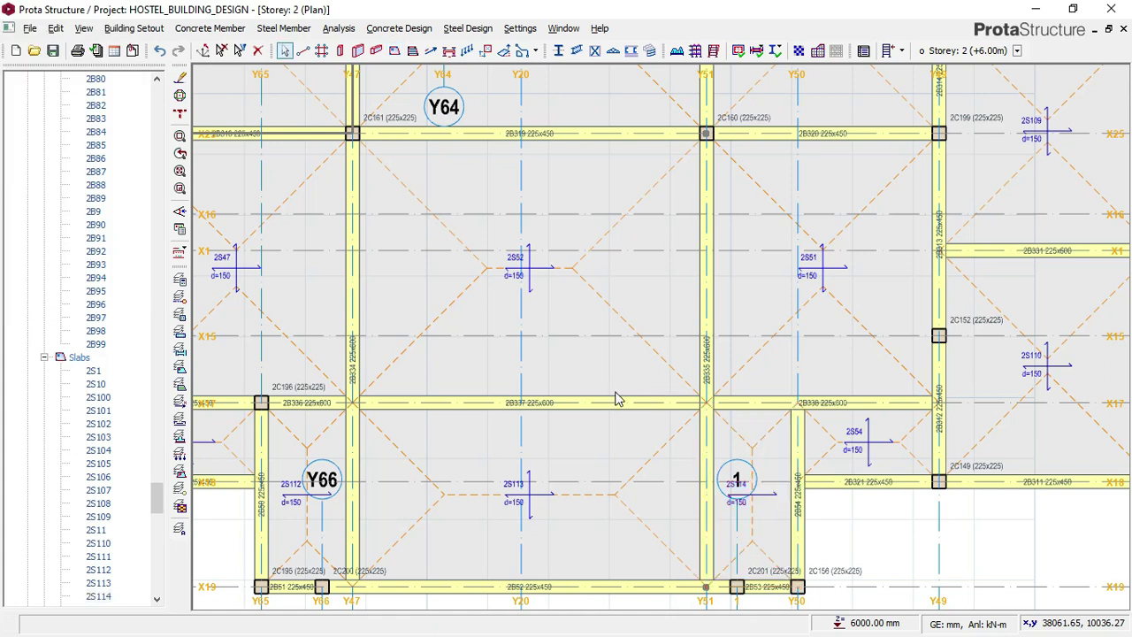
# - Open the Storey 1 (3D) view and orbit down to look at a slab from a low angle
pyautogui.scroll(-1, 605, 395)
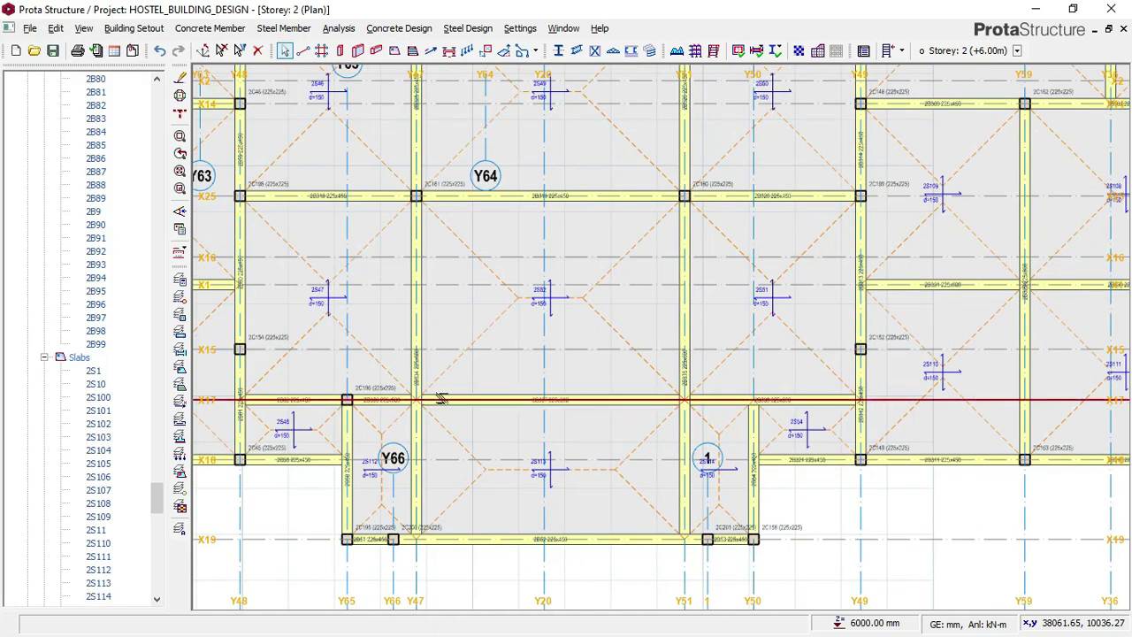
pyautogui.moveTo(156, 497); pyautogui.dragTo(165, 93)
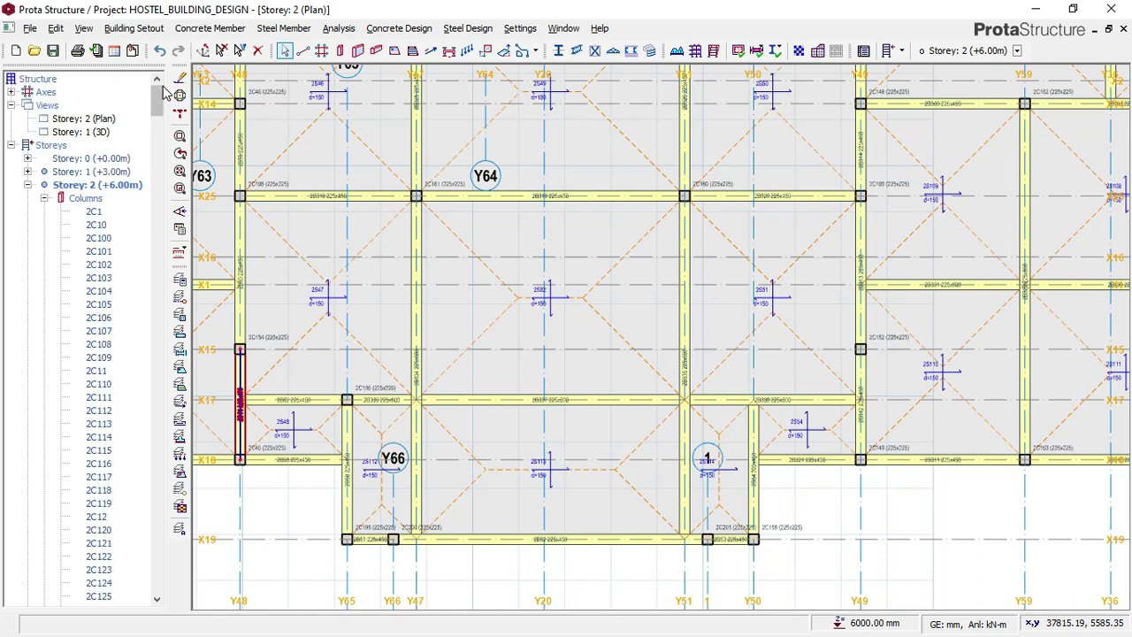
pyautogui.doubleClick(101, 131)
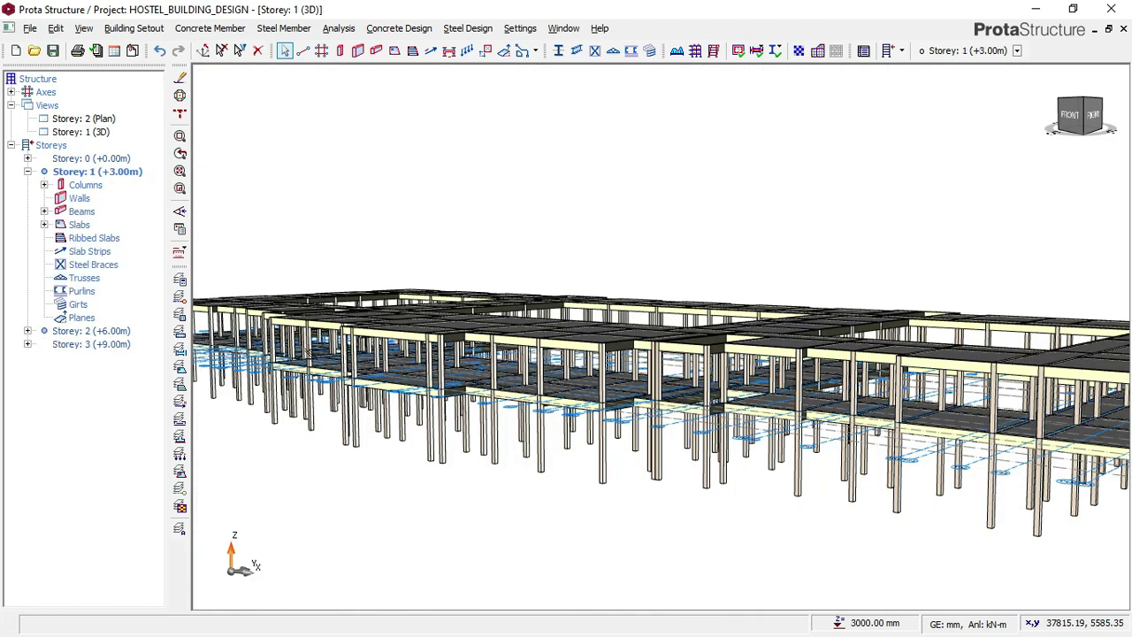
pyautogui.scroll(5, 430, 382)
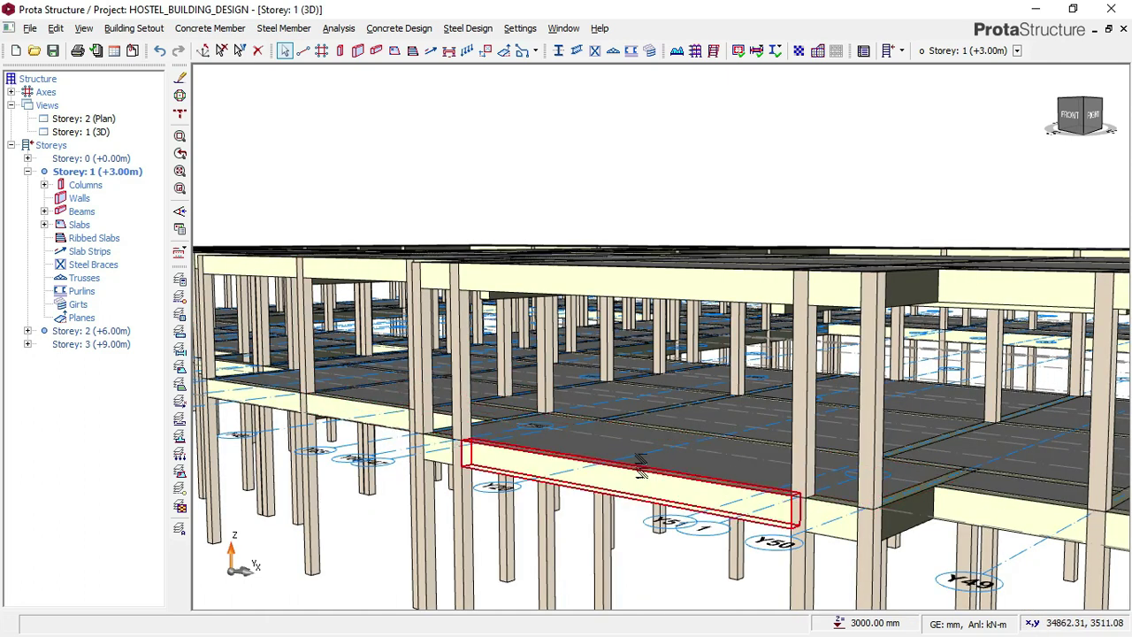
pyautogui.scroll(-1, 689, 405)
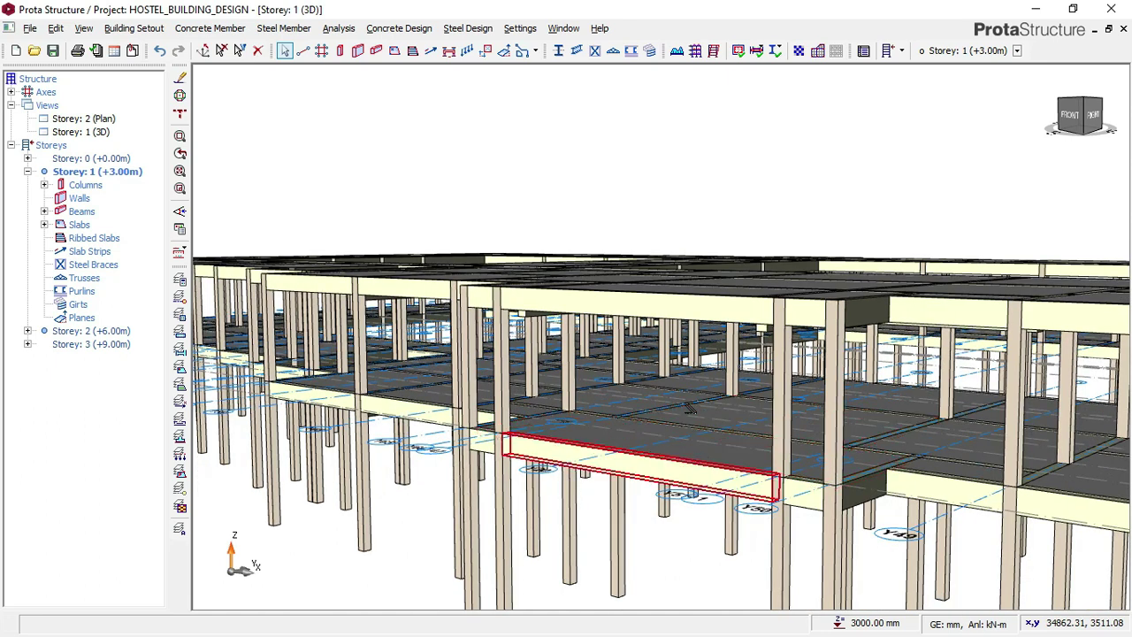
pyautogui.moveTo(694, 513)
pyautogui.mouseDown()
pyautogui.moveTo(681, 499)
pyautogui.moveTo(695, 468)
pyautogui.mouseUp()
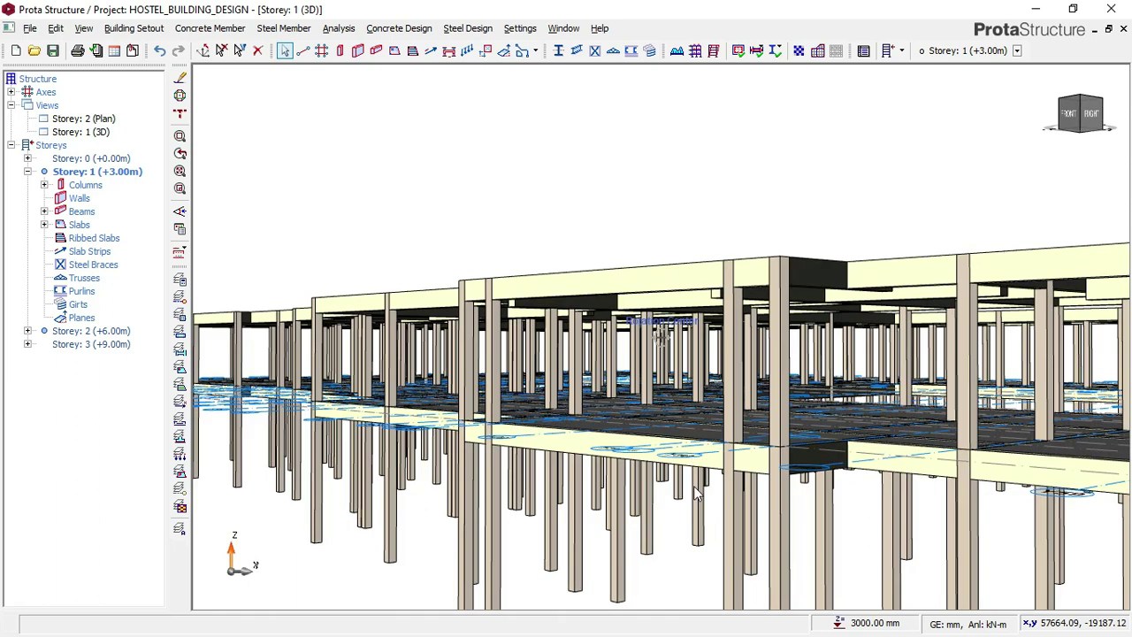
pyautogui.scroll(2, 698, 438)
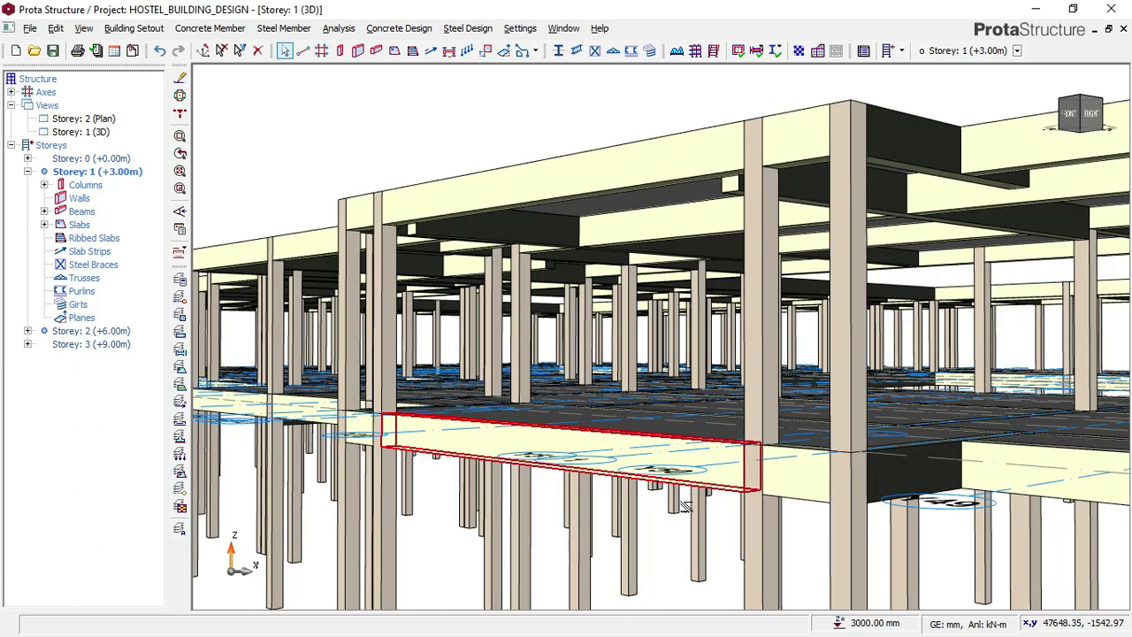
pyautogui.scroll(3, 686, 415)
pyautogui.moveTo(688, 440); pyautogui.dragTo(687, 444)
# - Orbit between storeys and up over the frame, then return to the Storey 2 plan
pyautogui.moveTo(708, 246); pyautogui.dragTo(712, 540)
pyautogui.scroll(3, 514, 281)
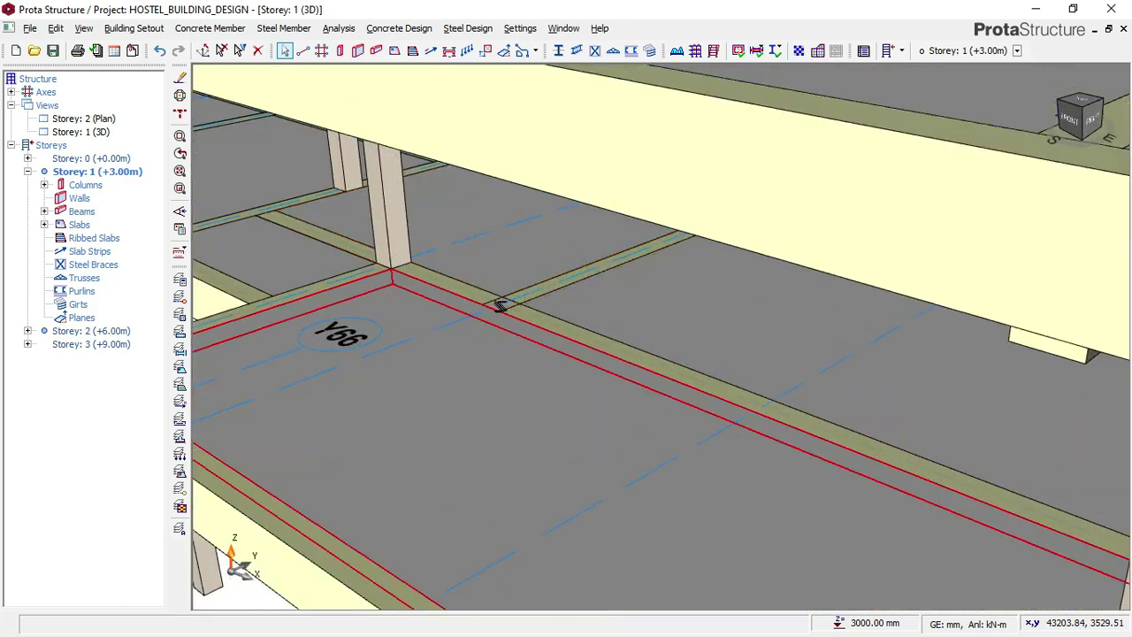
pyautogui.scroll(1, 502, 305)
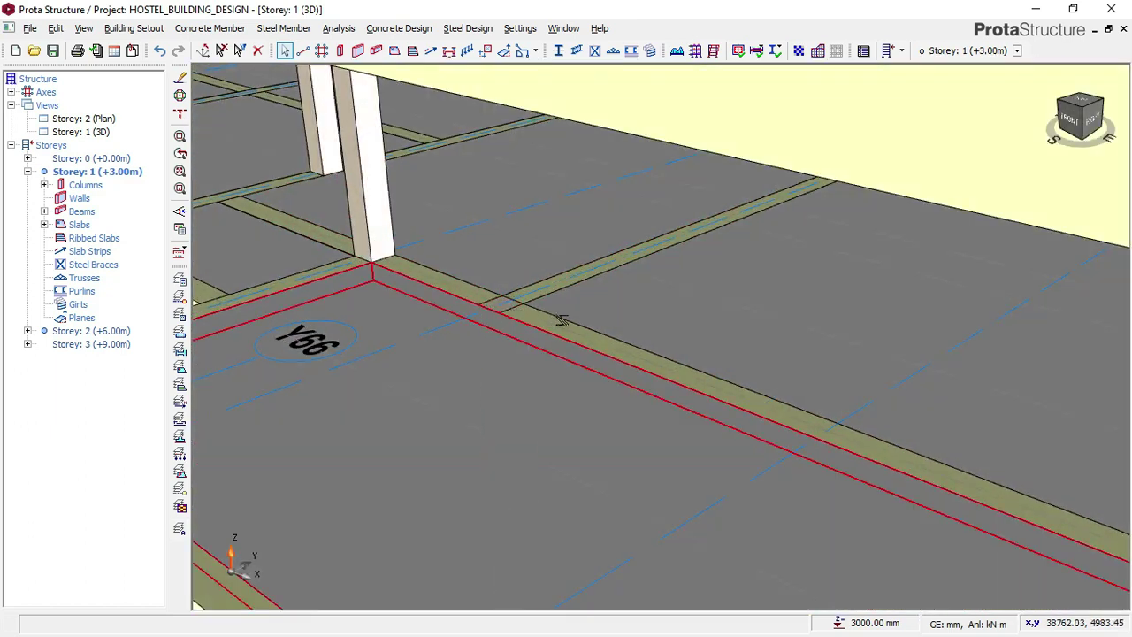
pyautogui.moveTo(548, 374); pyautogui.dragTo(564, 363)
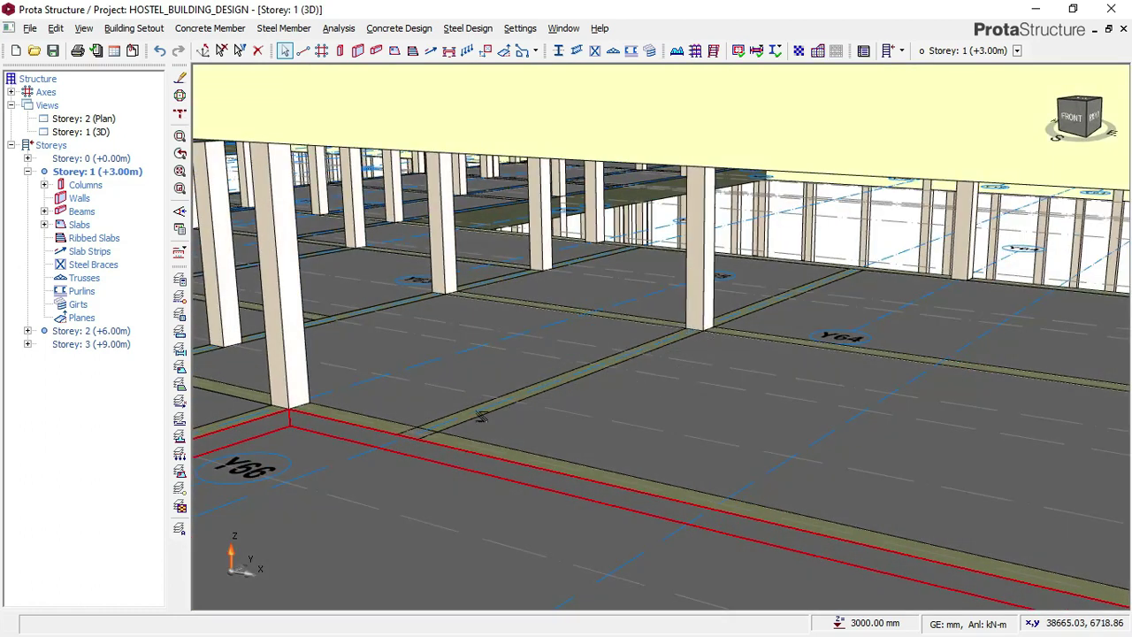
pyautogui.scroll(-2, 411, 426)
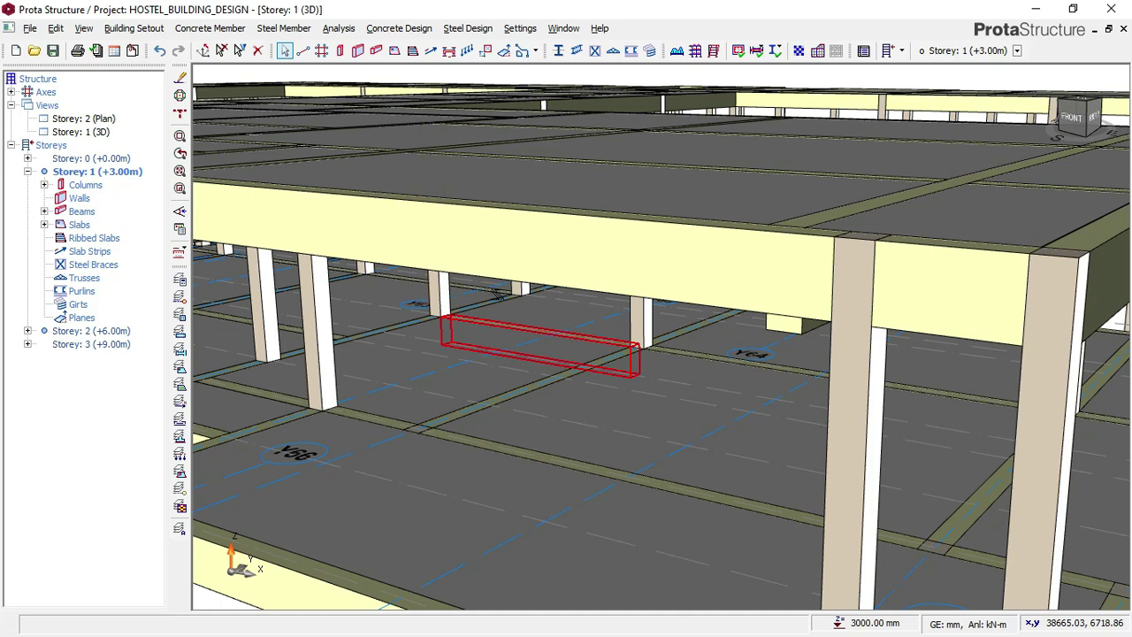
pyautogui.scroll(-2, 530, 318)
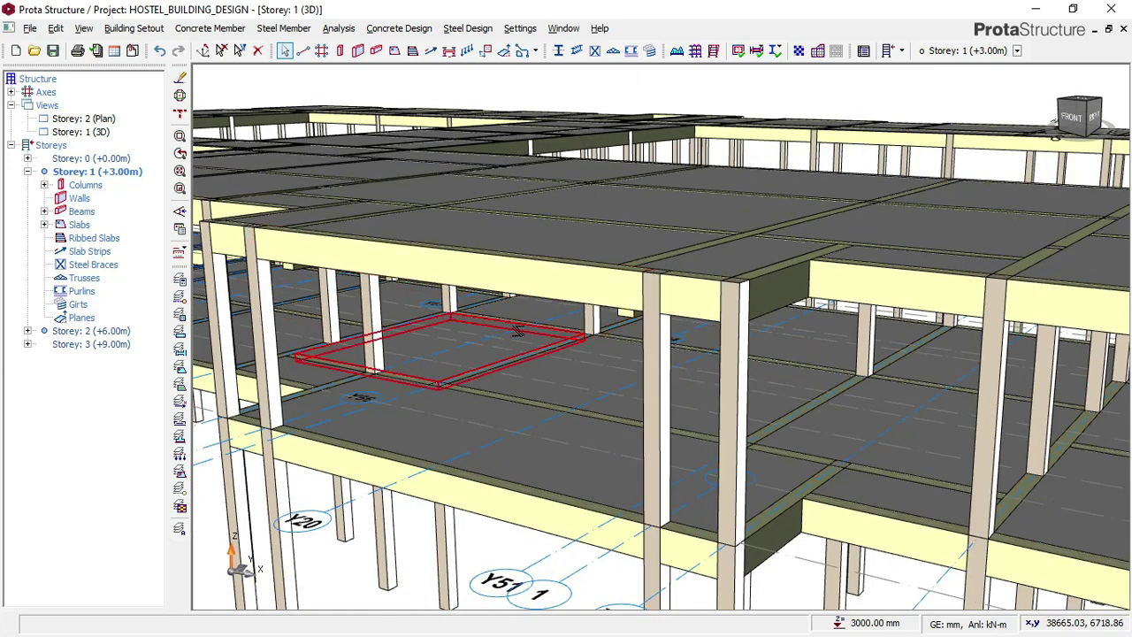
pyautogui.moveTo(561, 397); pyautogui.dragTo(585, 399, button='middle')
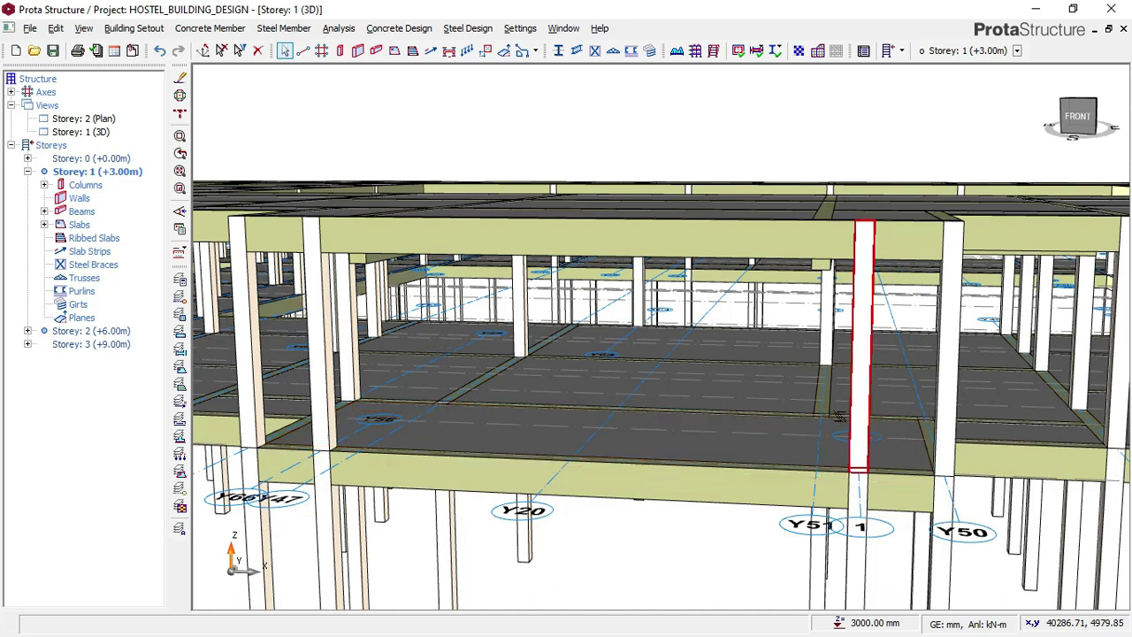
pyautogui.scroll(2, 830, 419)
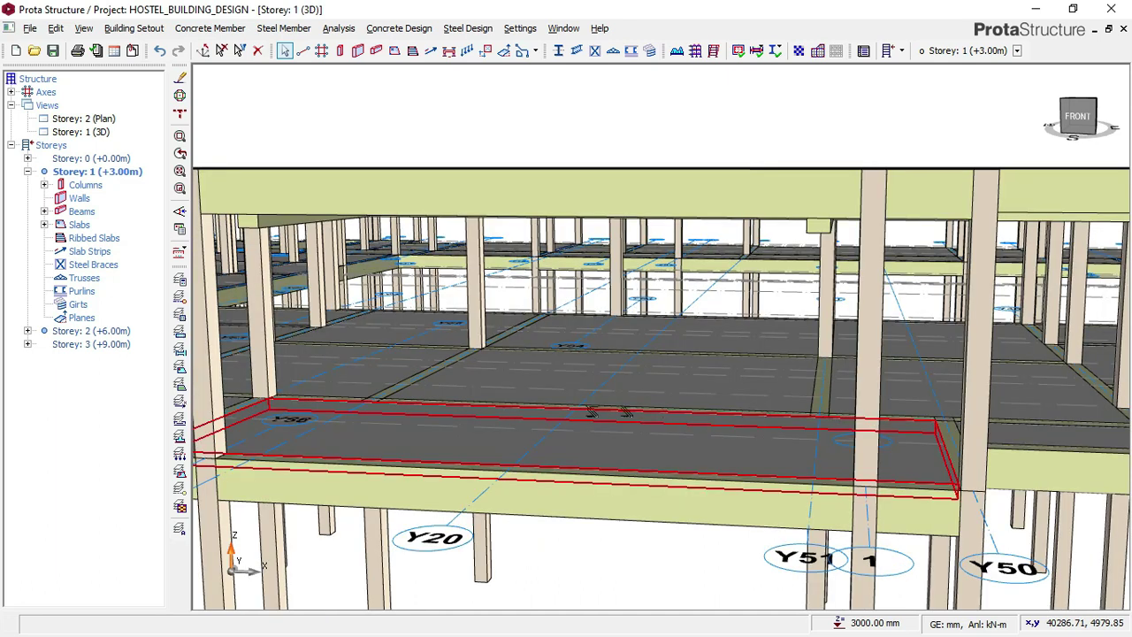
pyautogui.scroll(-2, 650, 385)
pyautogui.moveTo(658, 358)
pyautogui.mouseDown(button='middle')
pyautogui.moveTo(702, 341)
pyautogui.moveTo(700, 352)
pyautogui.moveTo(720, 309)
pyautogui.moveTo(754, 326)
pyautogui.mouseUp(button='middle')
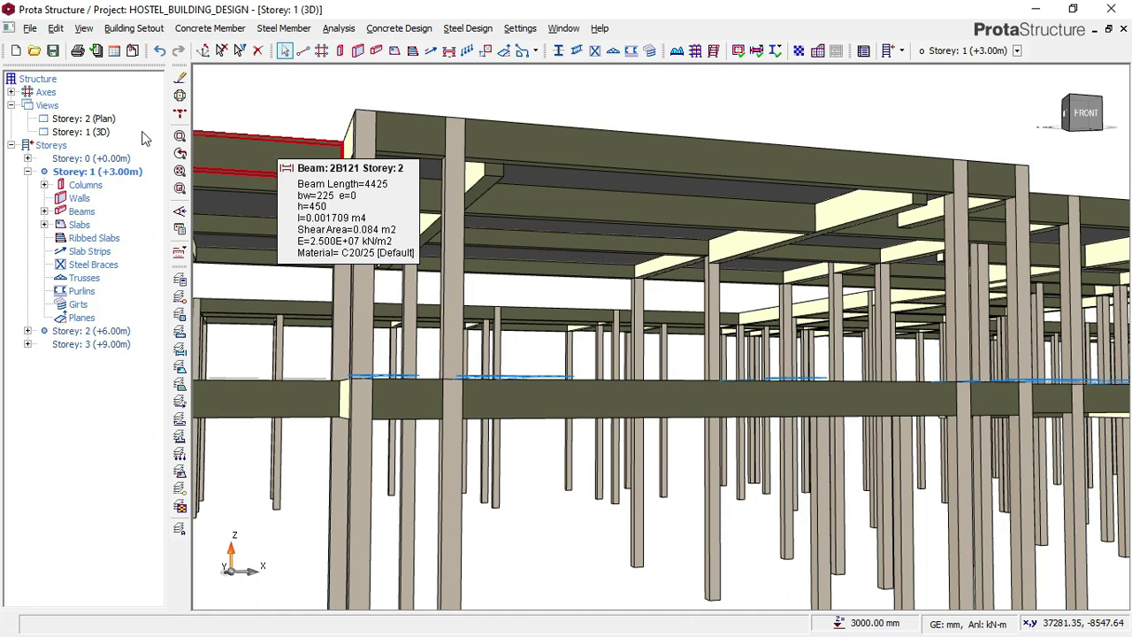
pyautogui.doubleClick(109, 120)
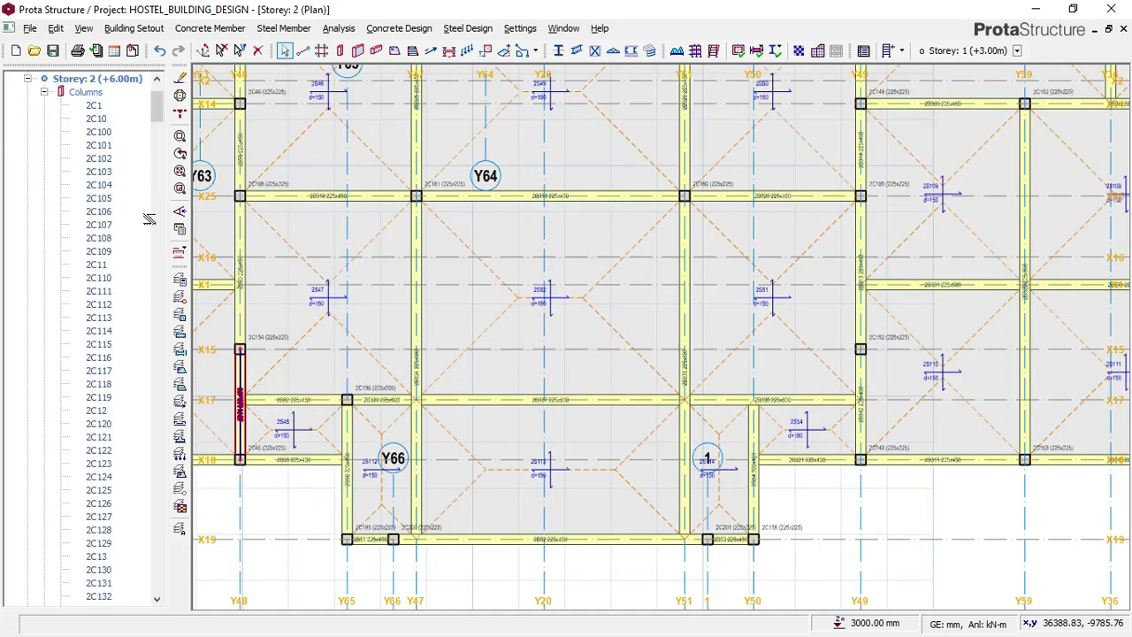
# - Switch to the empty Storey 3 plan and try Generate Storey, dismissing the cancelled-process message
pyautogui.moveTo(160, 102); pyautogui.dragTo(158, 580)
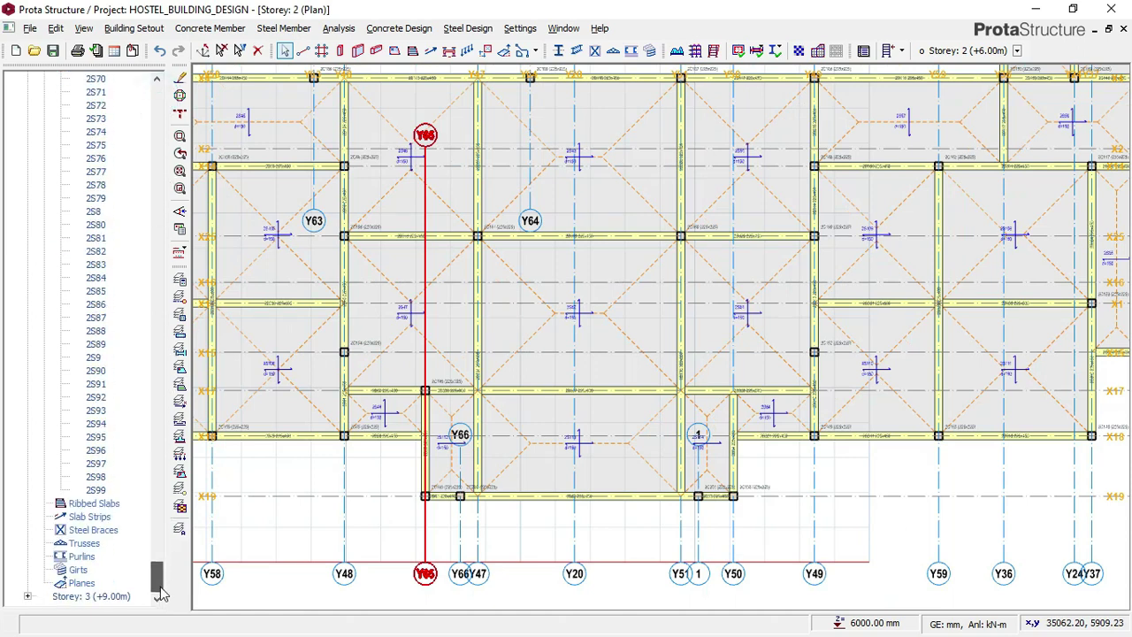
pyautogui.doubleClick(112, 601)
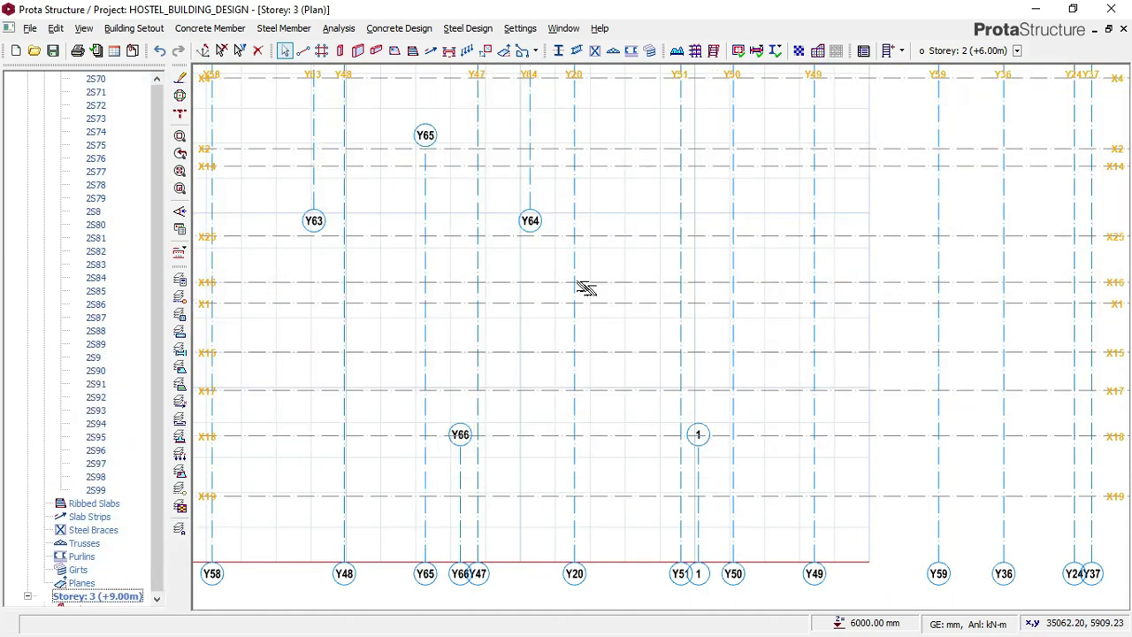
pyautogui.click(132, 27)
pyautogui.click(162, 134)
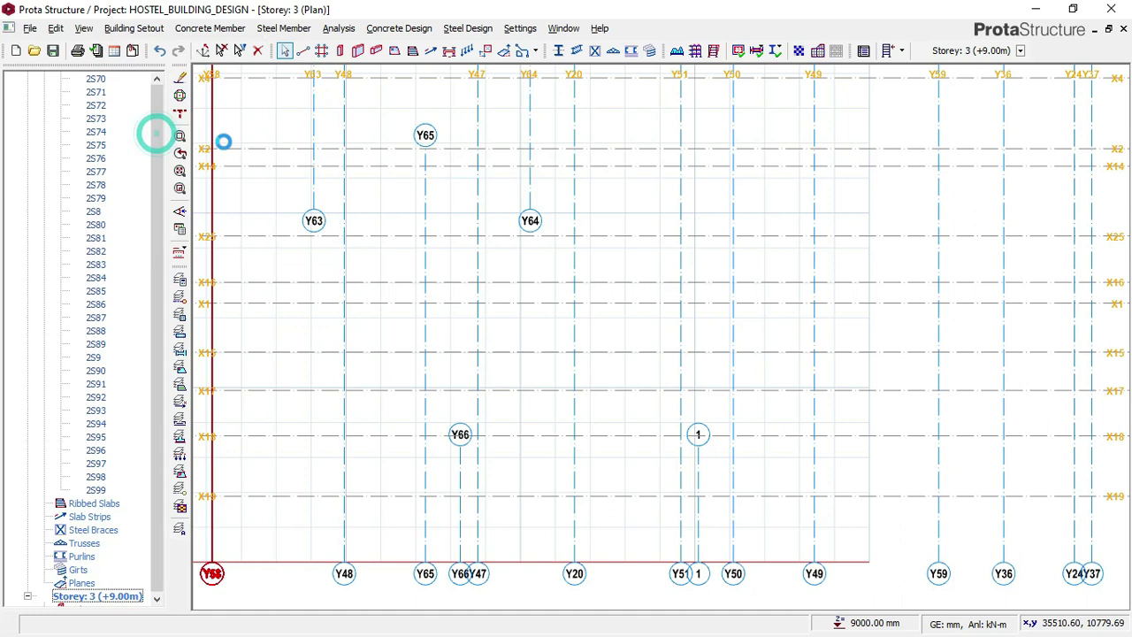
pyautogui.click(715, 281)
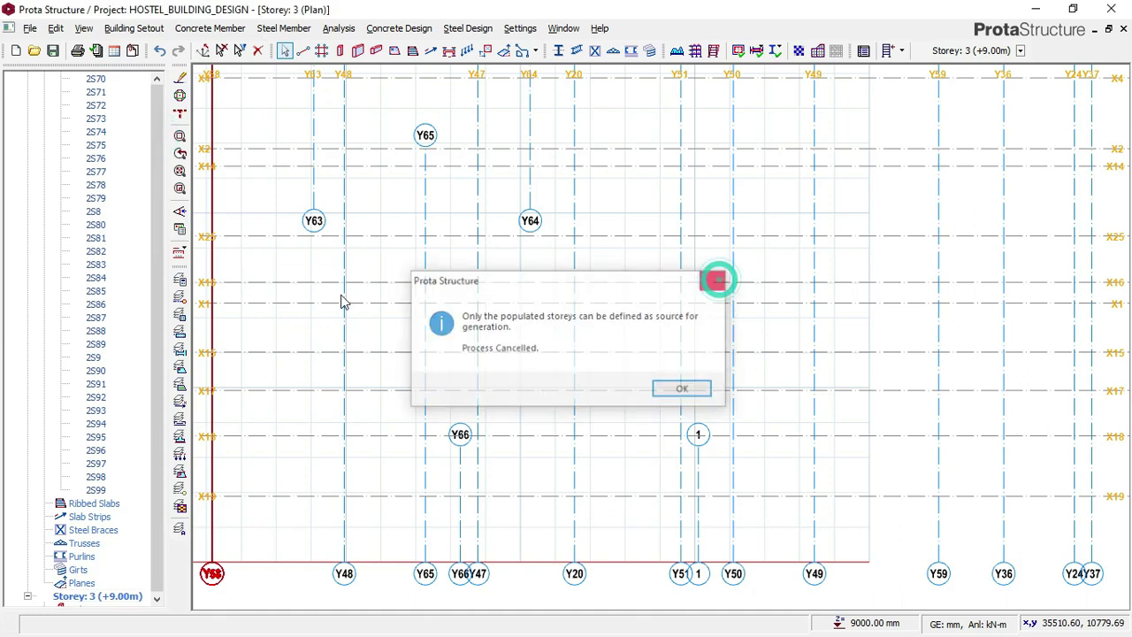
pyautogui.click(157, 363)
pyautogui.scroll(5, 127, 210)
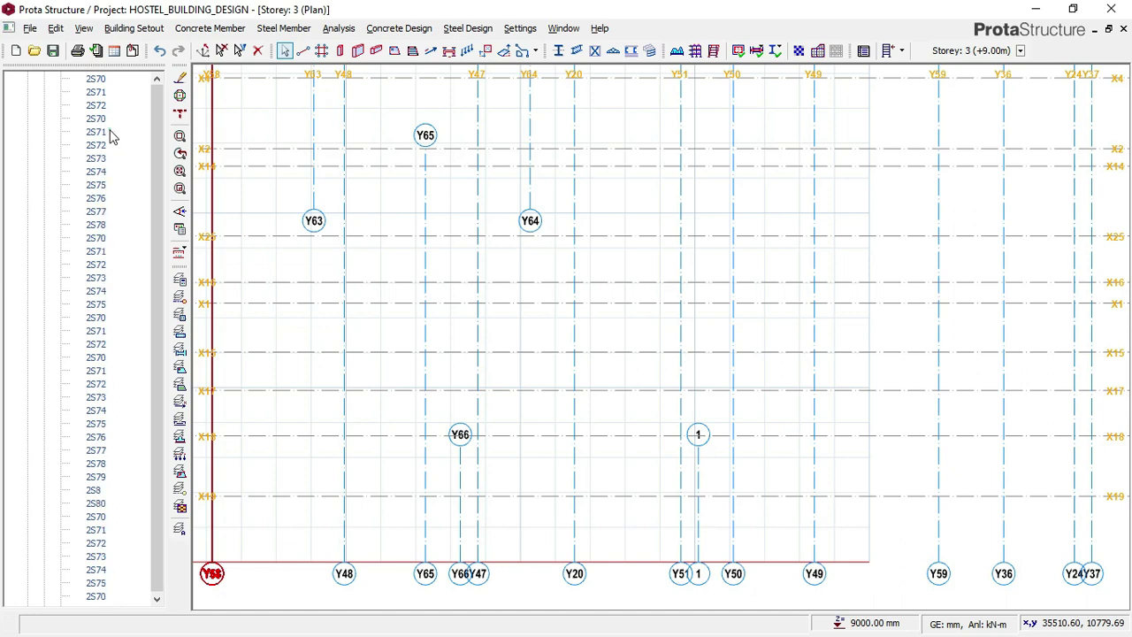
# - Select slab 2S70 in the model list and collapse the Storey 3 tree branch
pyautogui.scroll(-3, 412, 327)
pyautogui.scroll(-1, 257, 323)
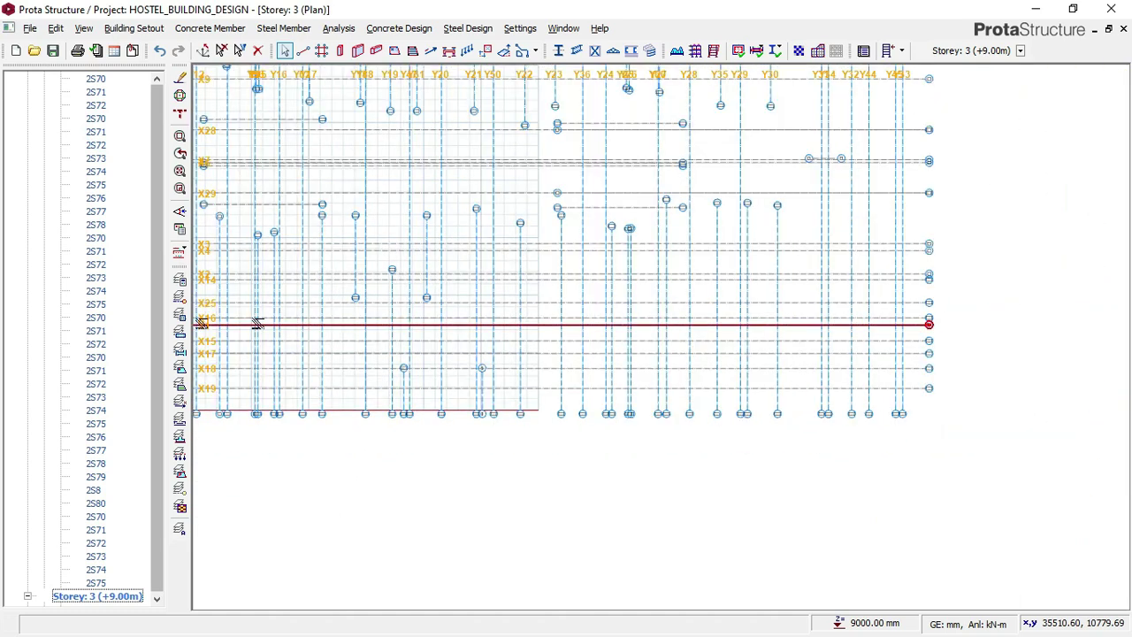
pyautogui.click(95, 78)
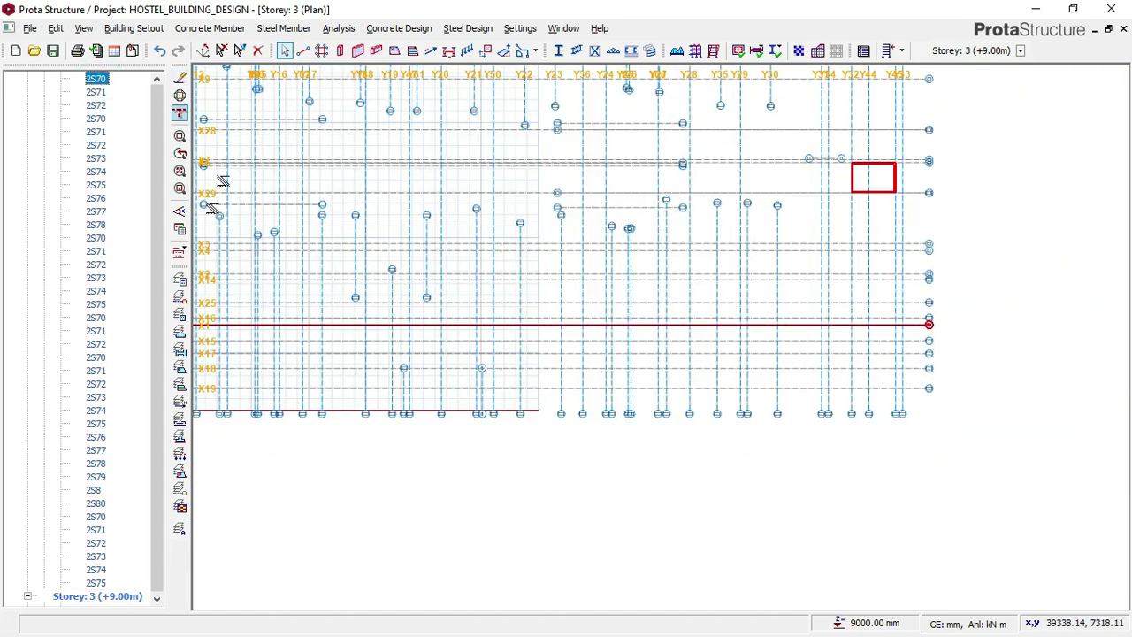
pyautogui.click(158, 158)
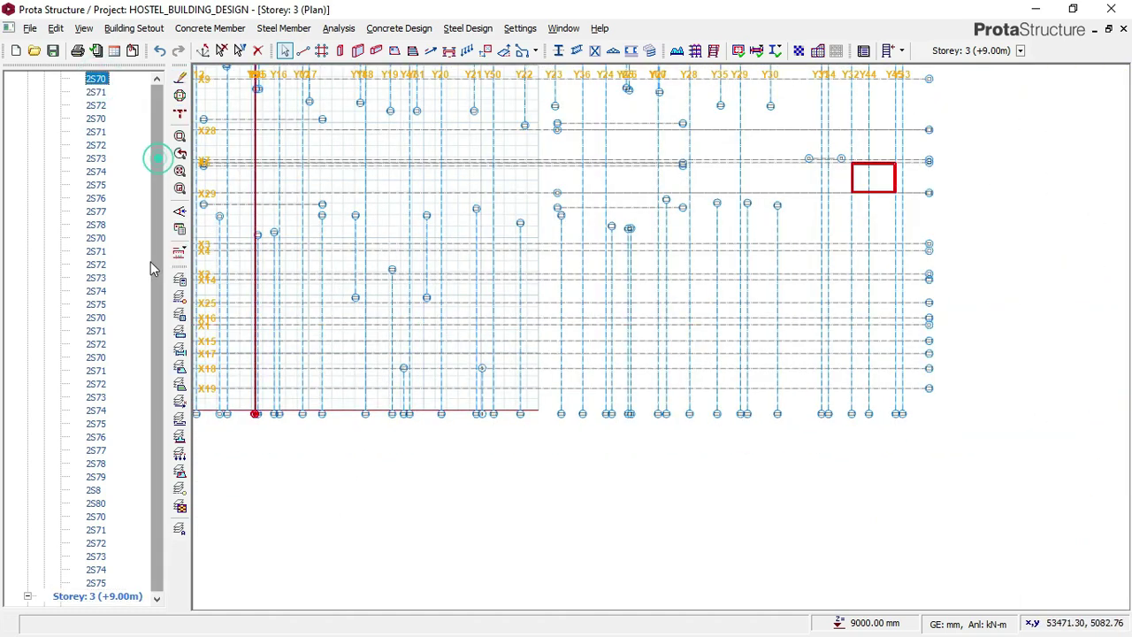
pyautogui.click(28, 597)
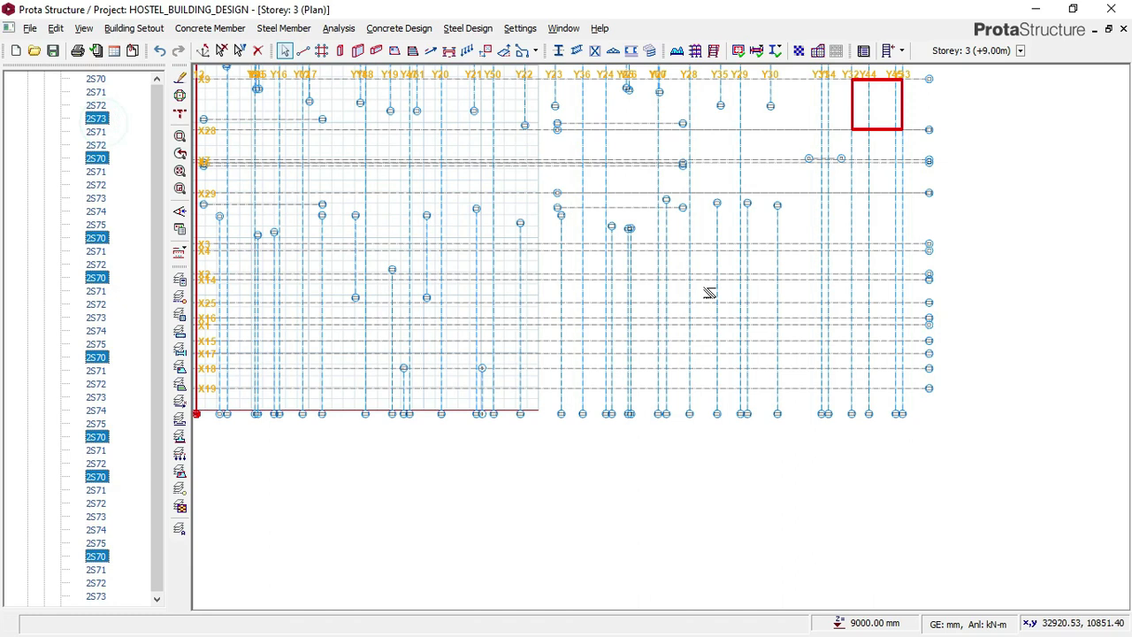
# - Make Storey 2 (+6.00m) the current storey from the storey dropdown
pyautogui.click(902, 51)
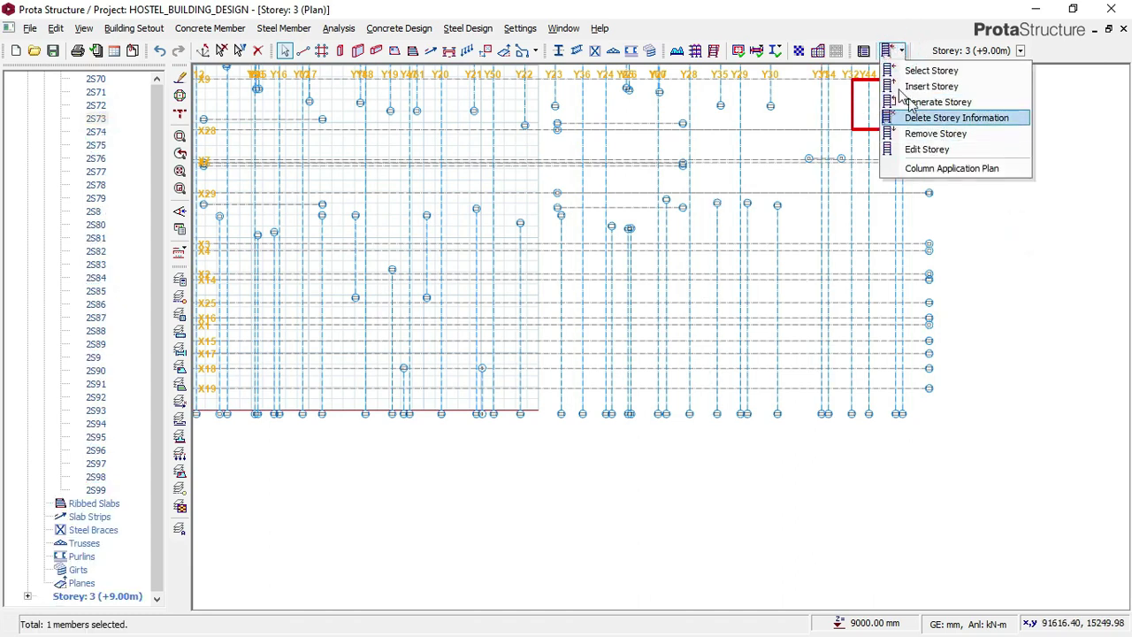
pyautogui.click(978, 55)
pyautogui.click(1020, 51)
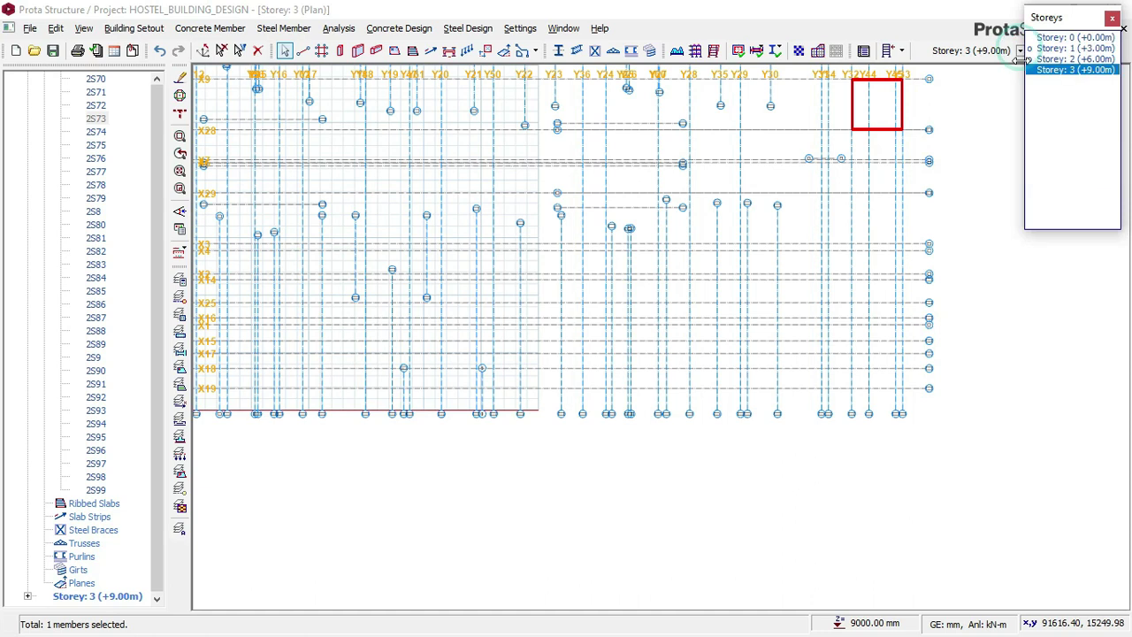
pyautogui.click(1070, 59)
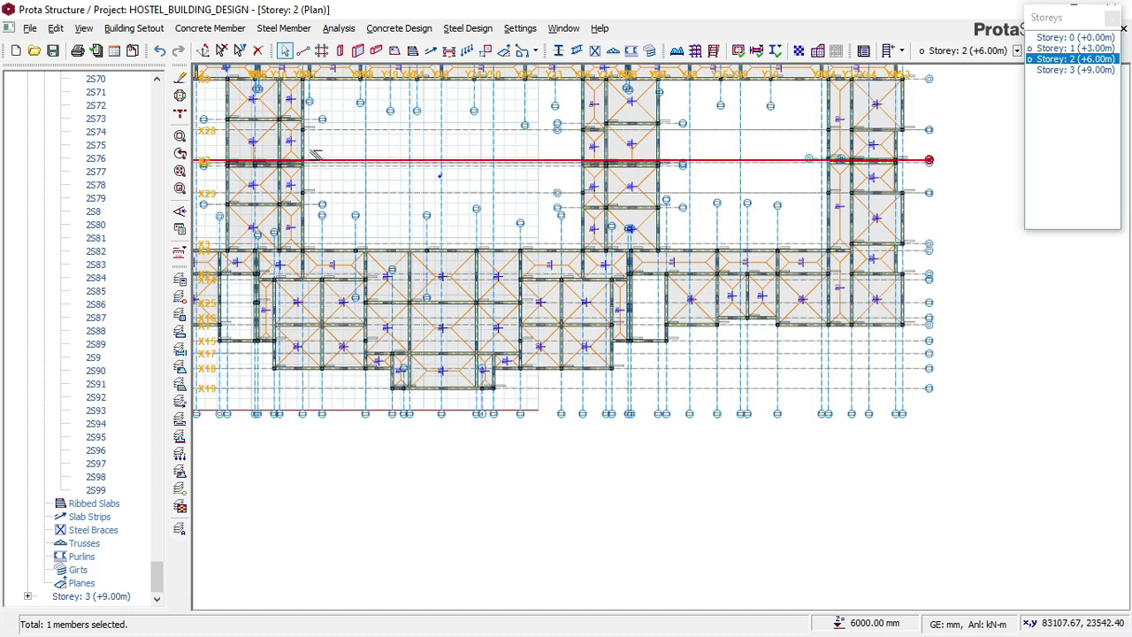
pyautogui.click(134, 28)
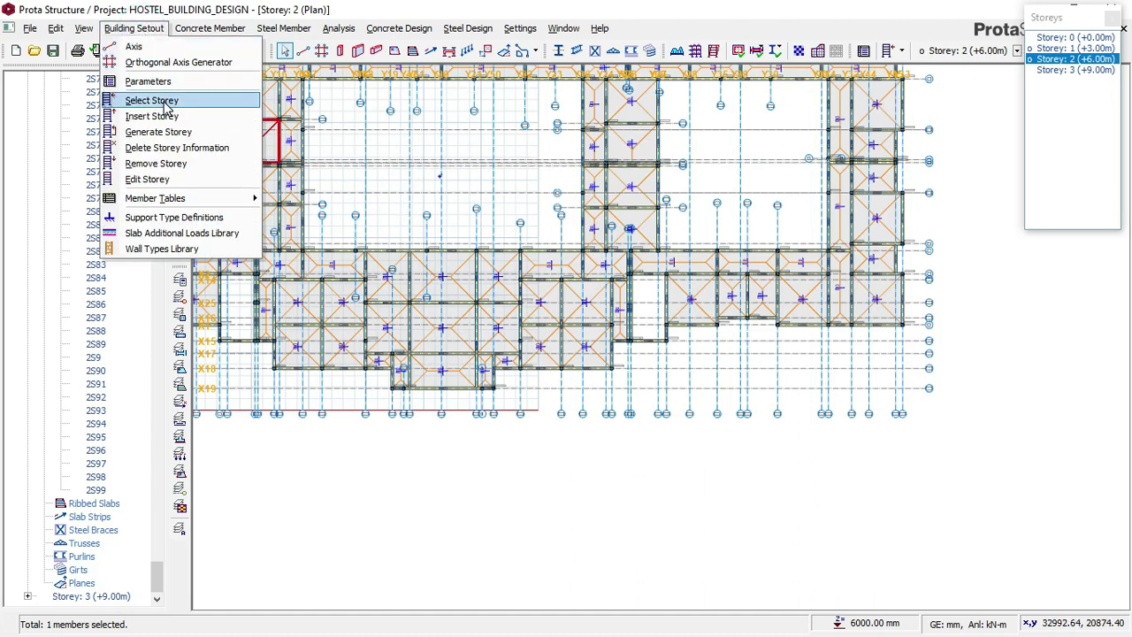
# - Set Generate Storey to target Storey 3, excluding slab loads, slabs, ribbed slabs, girts, slab openings and strips
pyautogui.click(159, 132)
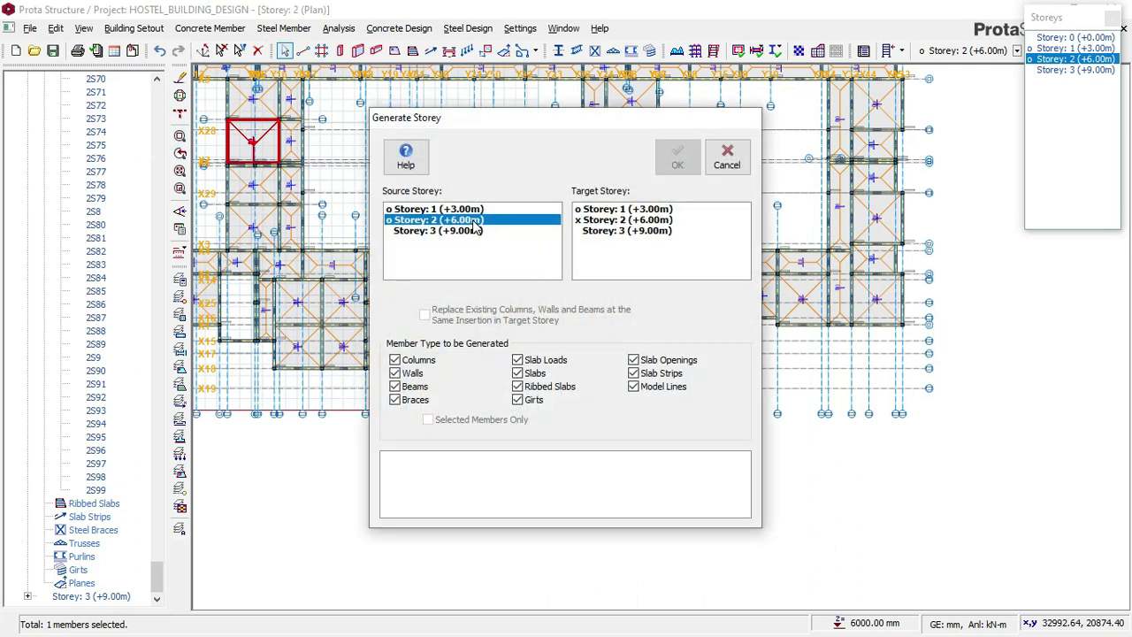
pyautogui.click(625, 231)
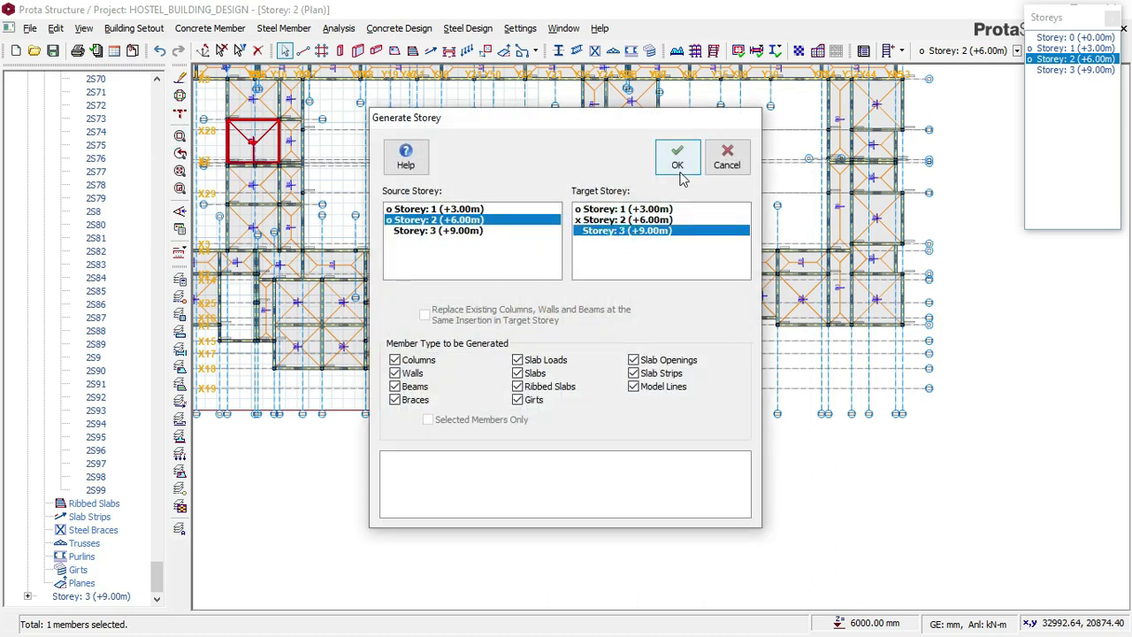
pyautogui.click(533, 360)
pyautogui.click(531, 373)
pyautogui.click(532, 386)
pyautogui.click(522, 400)
pyautogui.click(639, 360)
pyautogui.click(637, 373)
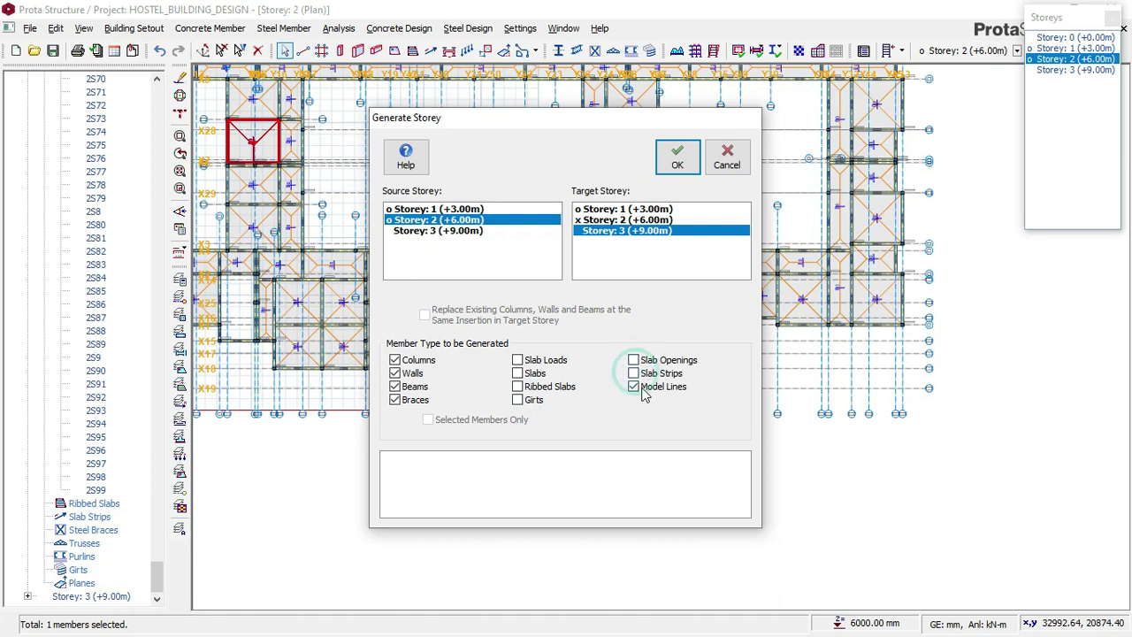
# - Run and confirm the storey generation, then close the finished window and storeys panel
pyautogui.click(677, 161)
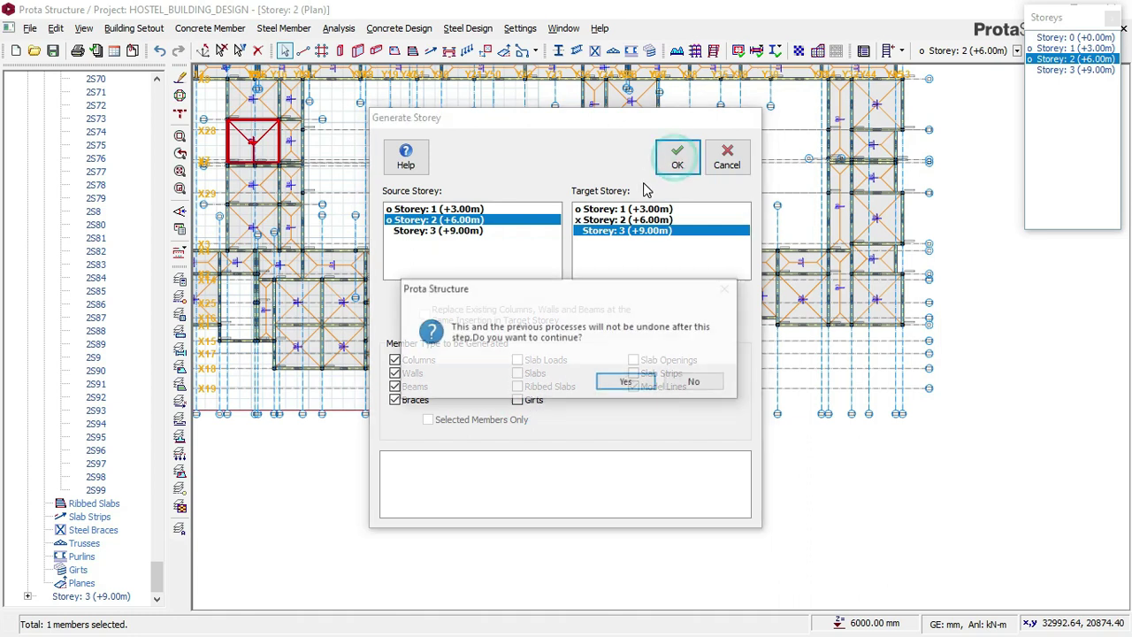
pyautogui.click(626, 383)
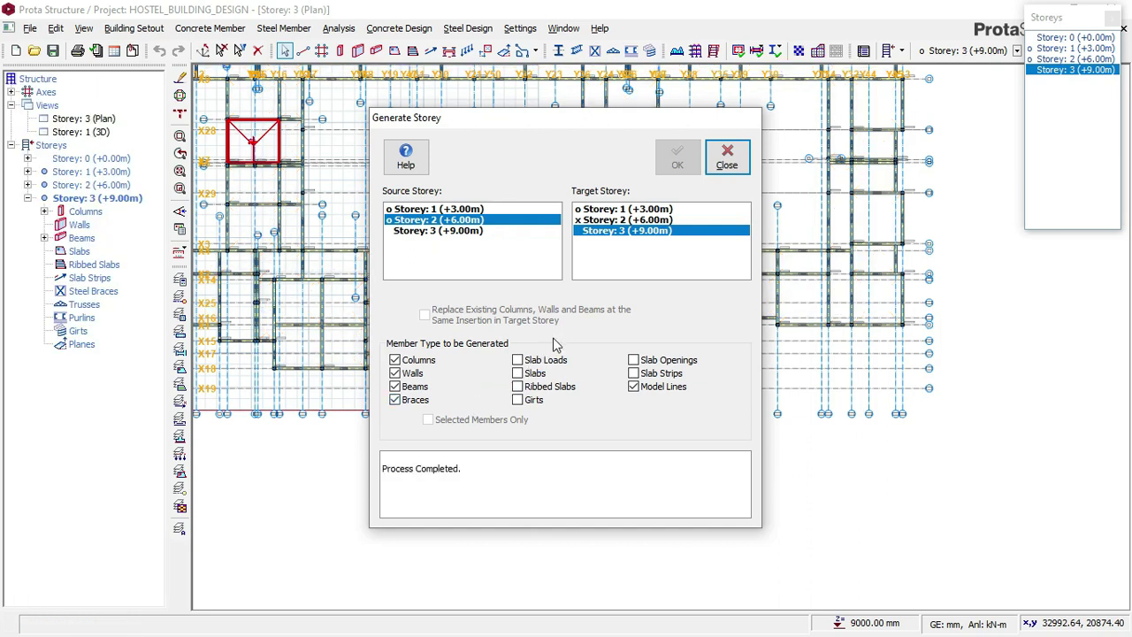
pyautogui.click(727, 159)
pyautogui.click(727, 158)
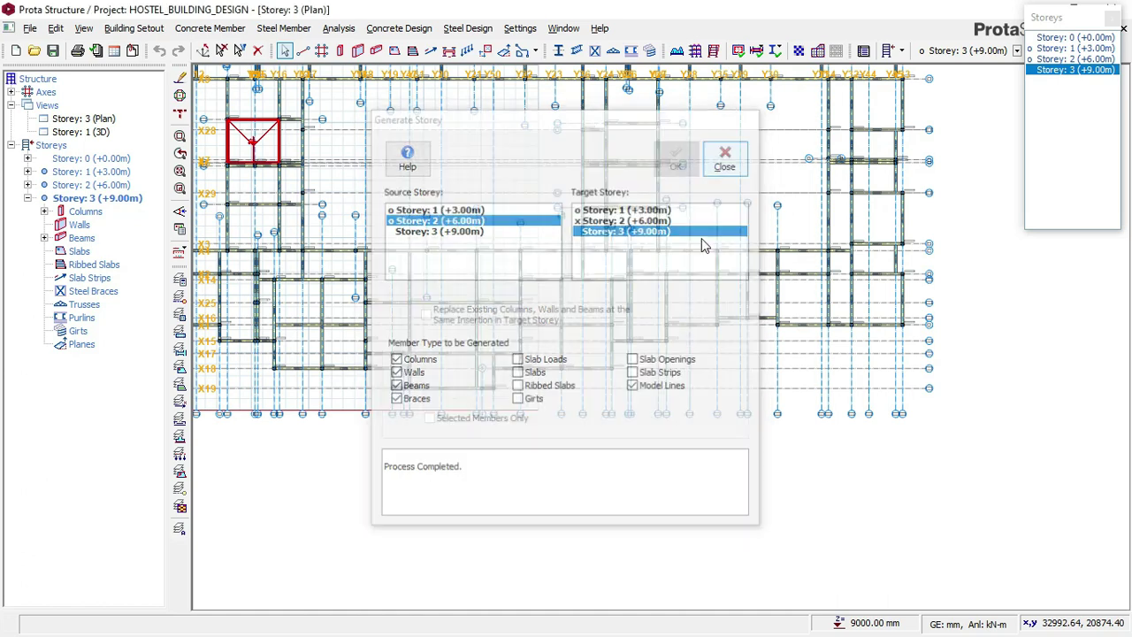
pyautogui.click(1112, 19)
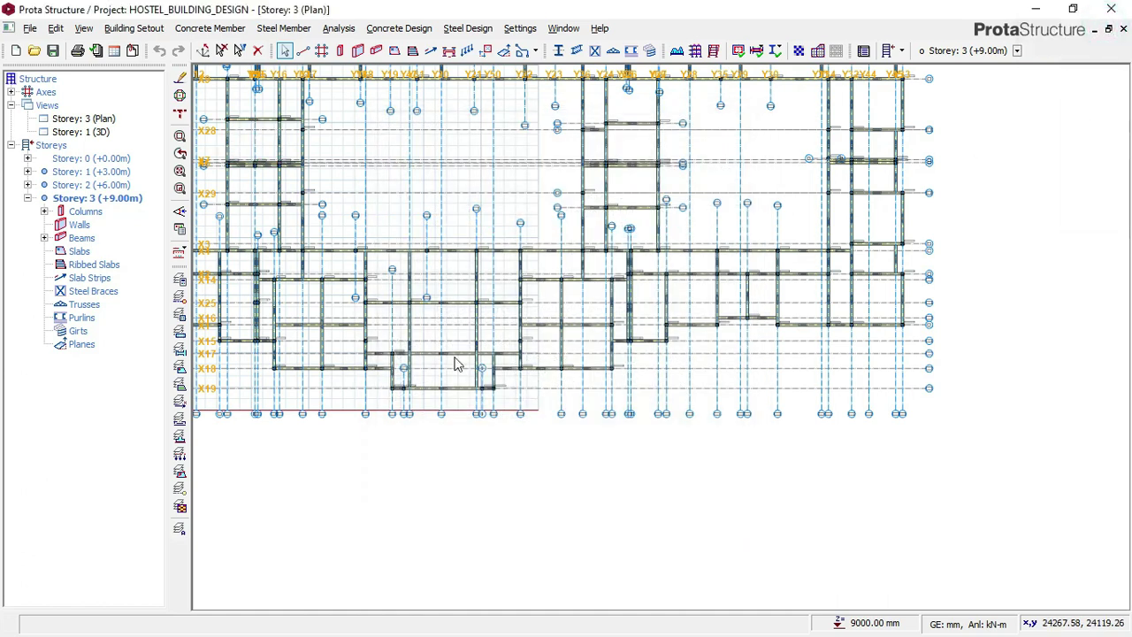
# - Open the Storey 1 (3D) view, zoom out and orbit to a high oblique view of the copied framing
pyautogui.scroll(1, 513, 298)
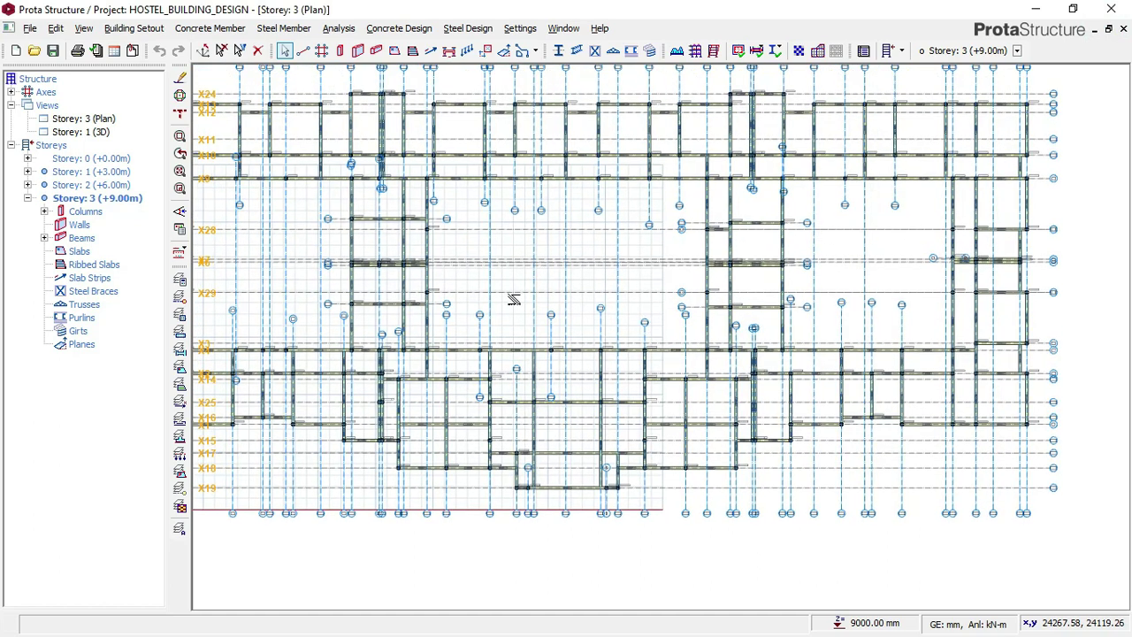
pyautogui.scroll(1, 575, 310)
pyautogui.scroll(-2, 416, 221)
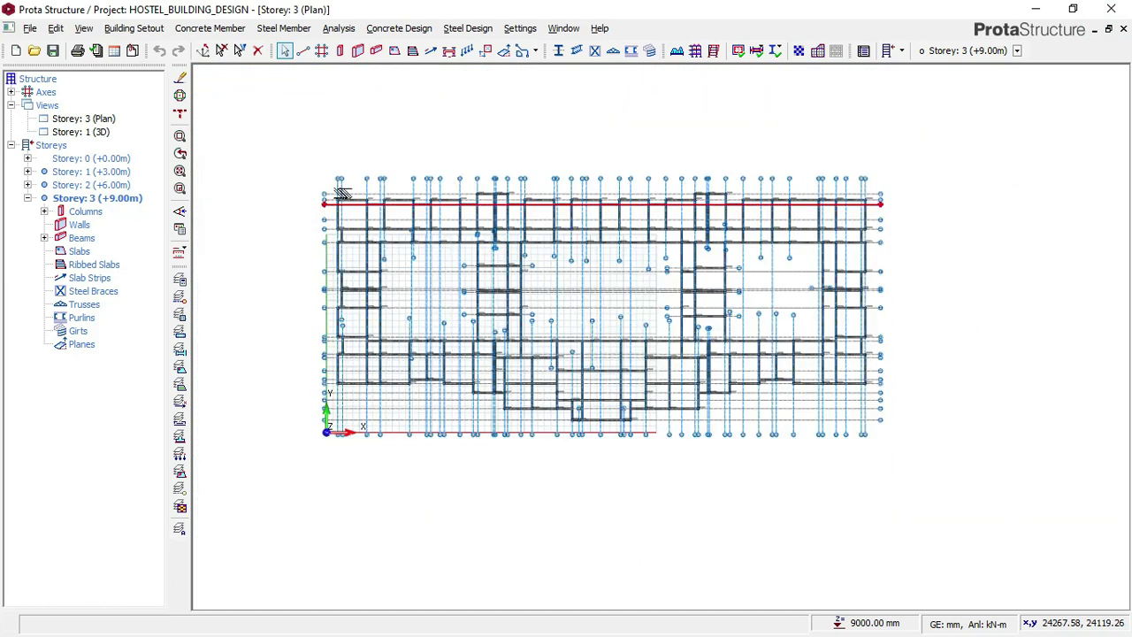
pyautogui.scroll(2, 268, 216)
pyautogui.doubleClick(88, 132)
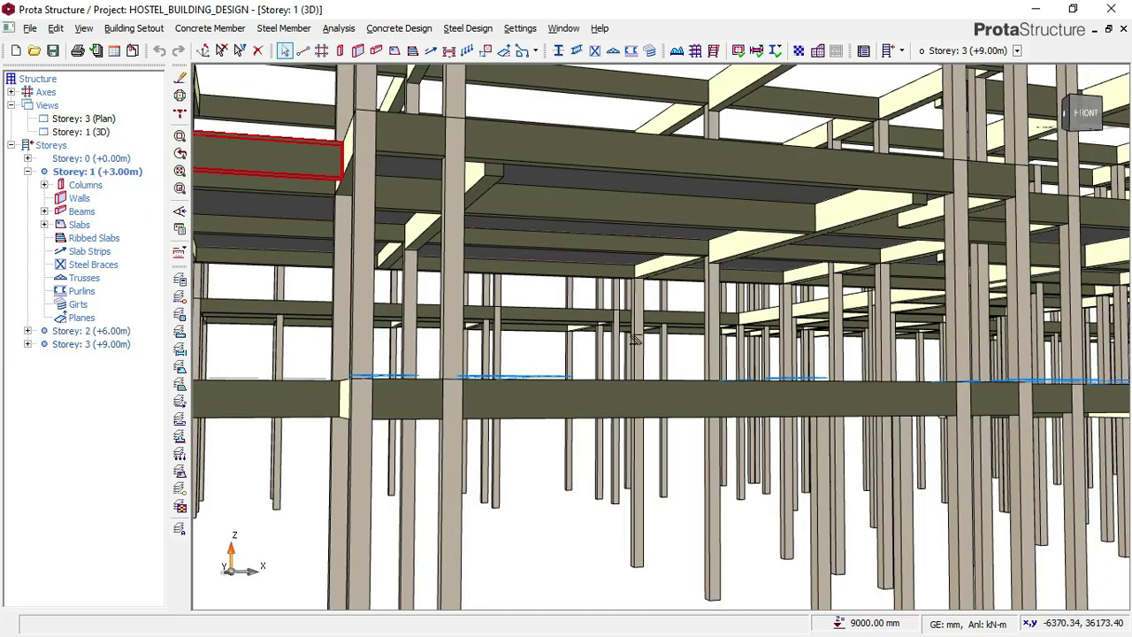
pyautogui.scroll(-1, 650, 279)
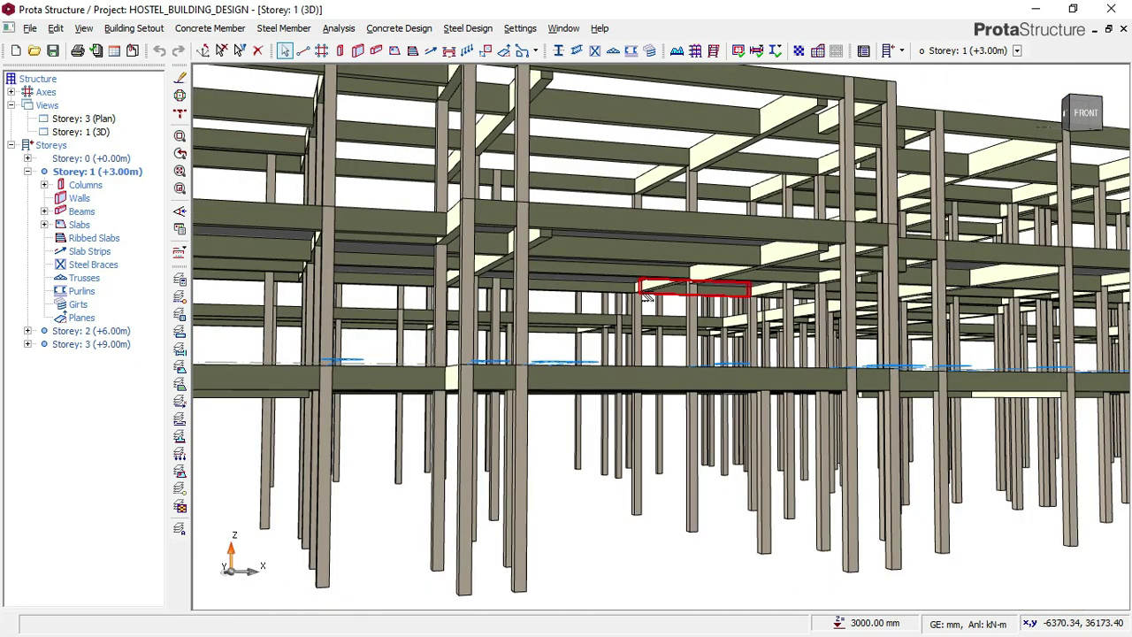
pyautogui.scroll(-1, 648, 299)
pyautogui.scroll(-1, 647, 299)
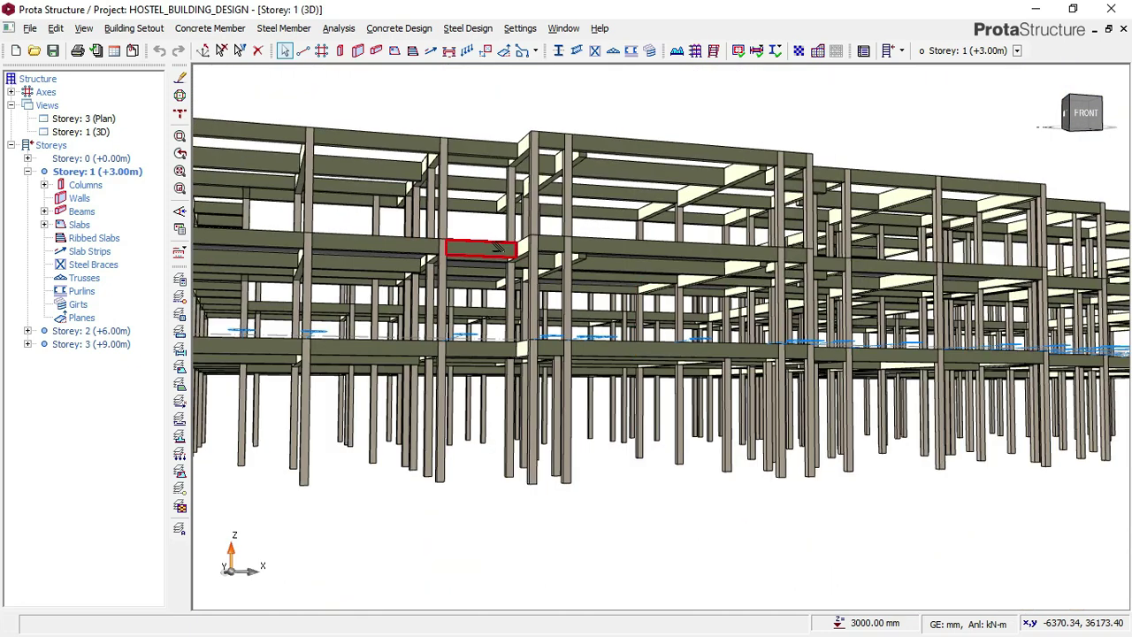
pyautogui.moveTo(502, 269); pyautogui.dragTo(483, 433, button='middle')
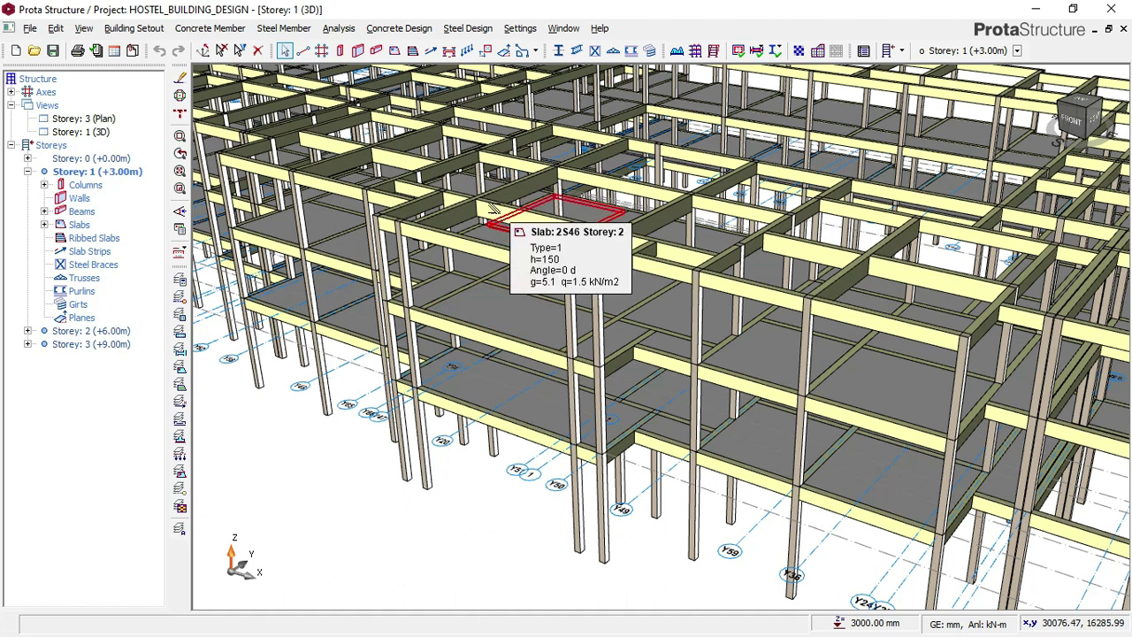
# - Pick a couple of beams in 3D, then activate Storey 3 (+9.00m) and select its Beams category
pyautogui.moveTo(490, 213)
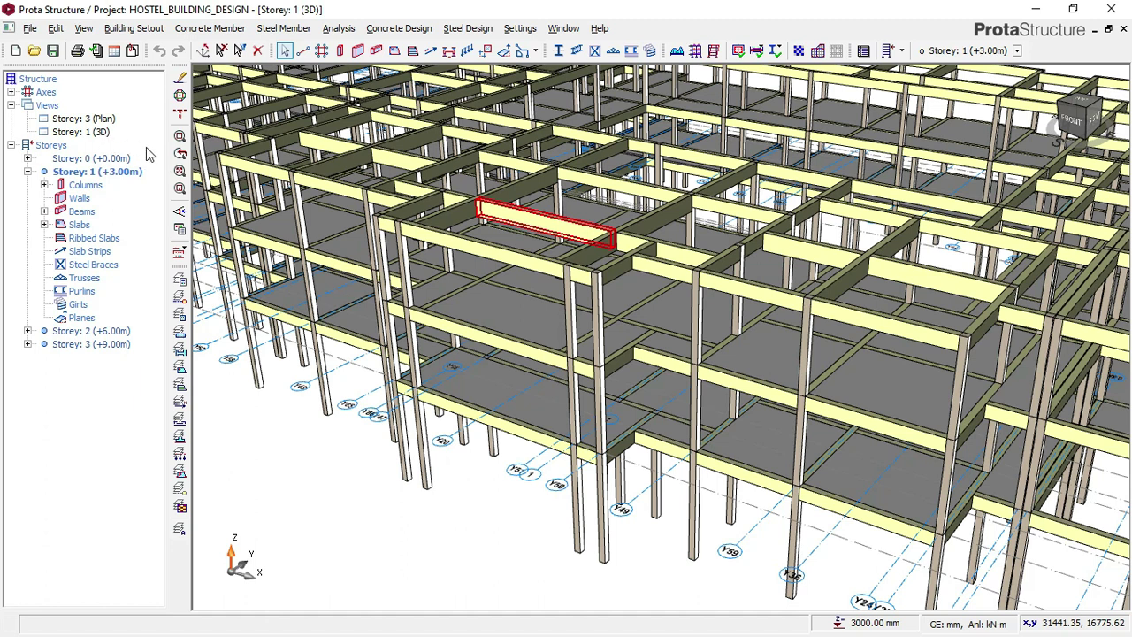
pyautogui.click(180, 187)
pyautogui.click(501, 215)
pyautogui.click(425, 188)
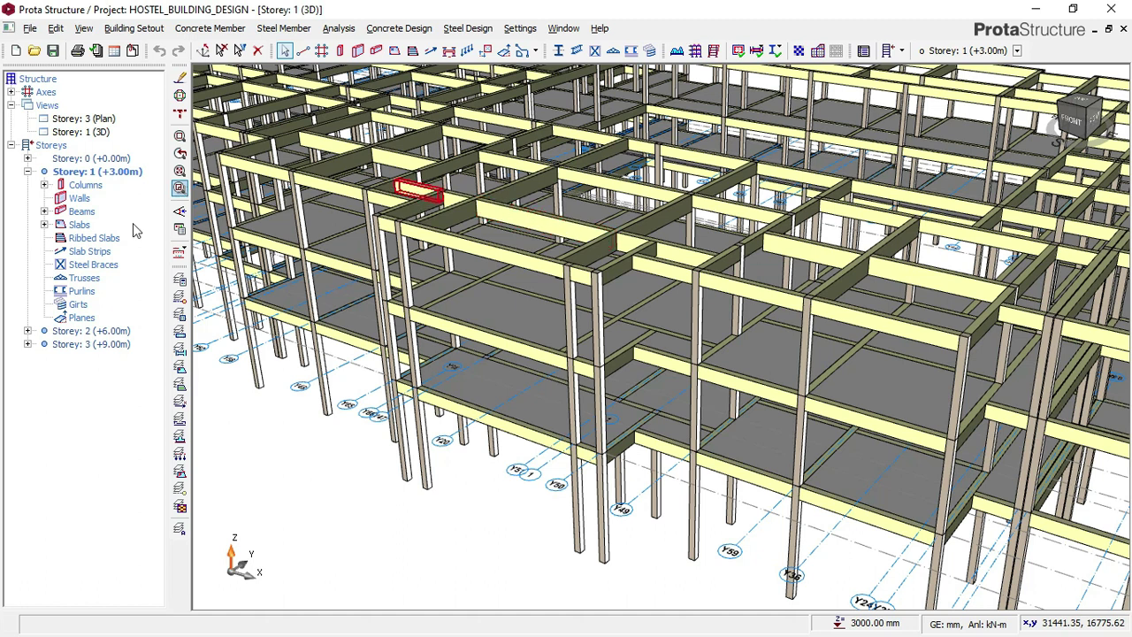
pyautogui.click(27, 344)
pyautogui.click(28, 344)
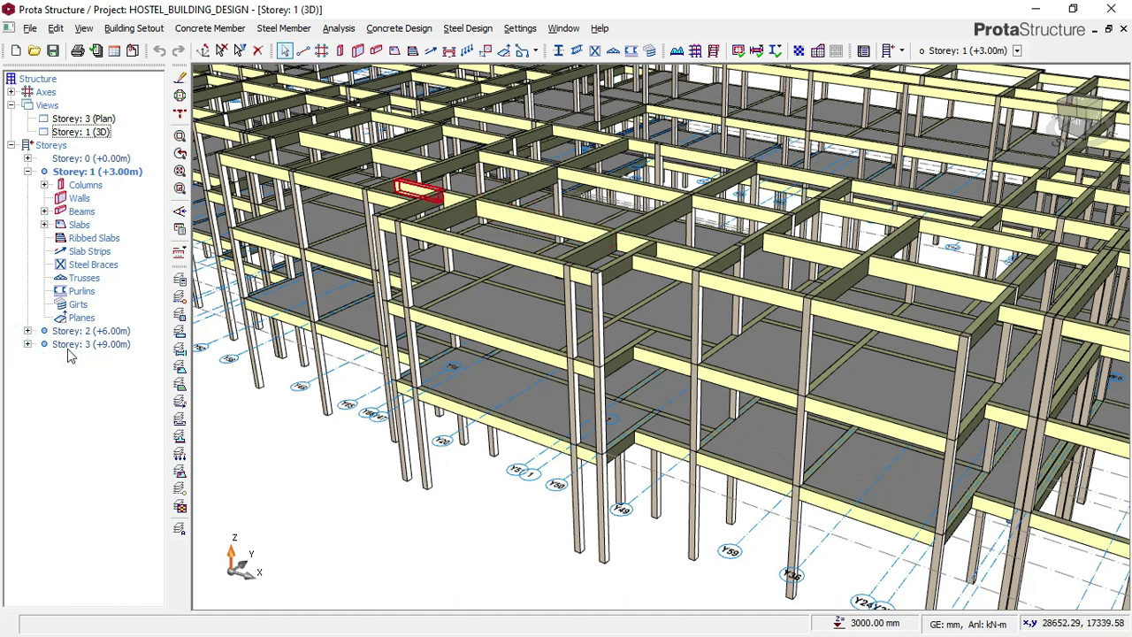
pyautogui.click(81, 346)
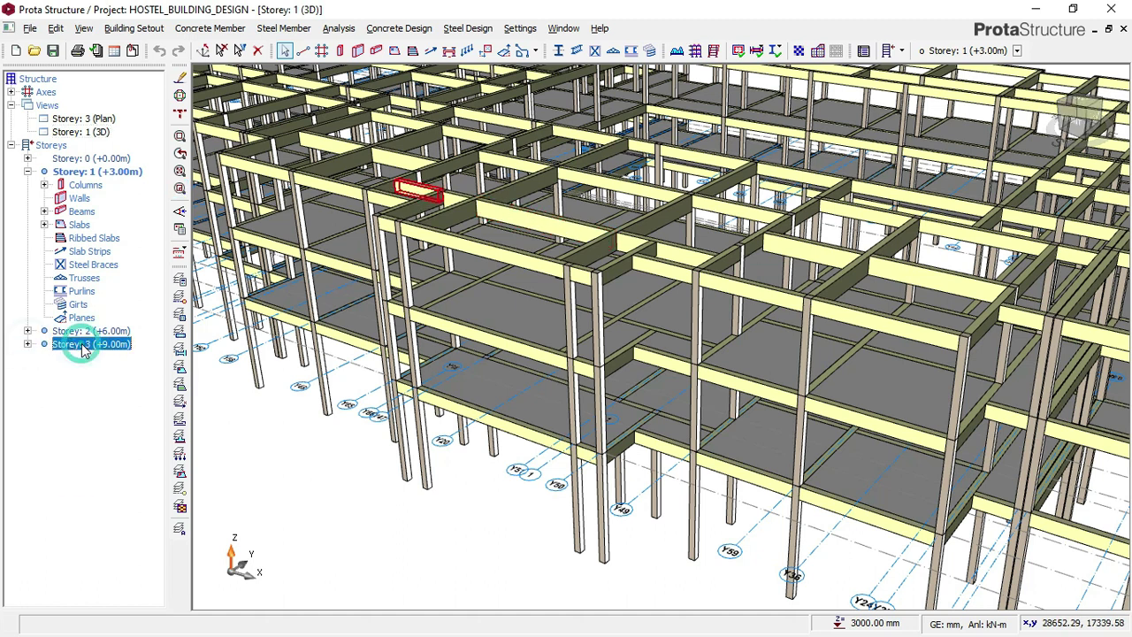
pyautogui.doubleClick(82, 346)
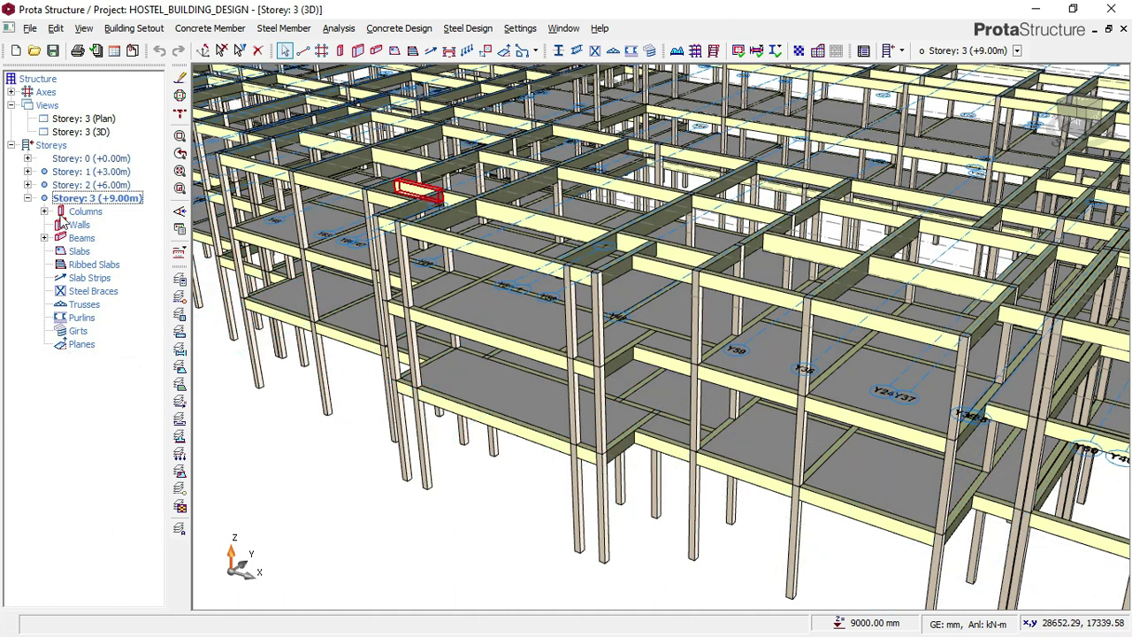
pyautogui.click(81, 238)
# - Open the Storey 3 beams Summary Table and set the whole h-Bot column to 300
pyautogui.rightClick(82, 239)
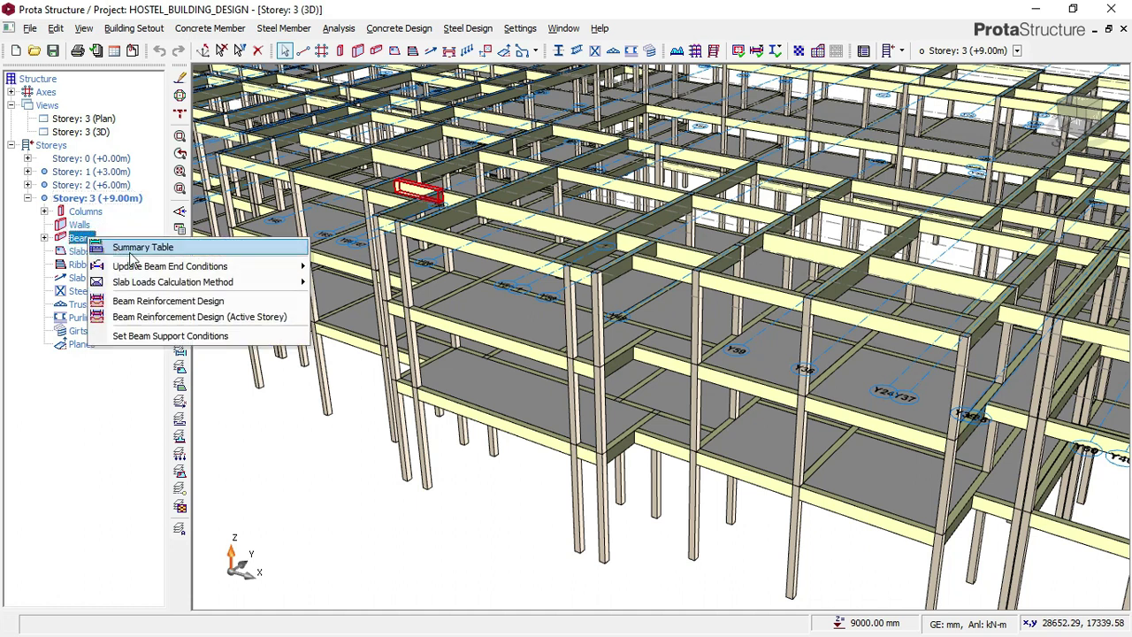
pyautogui.click(137, 249)
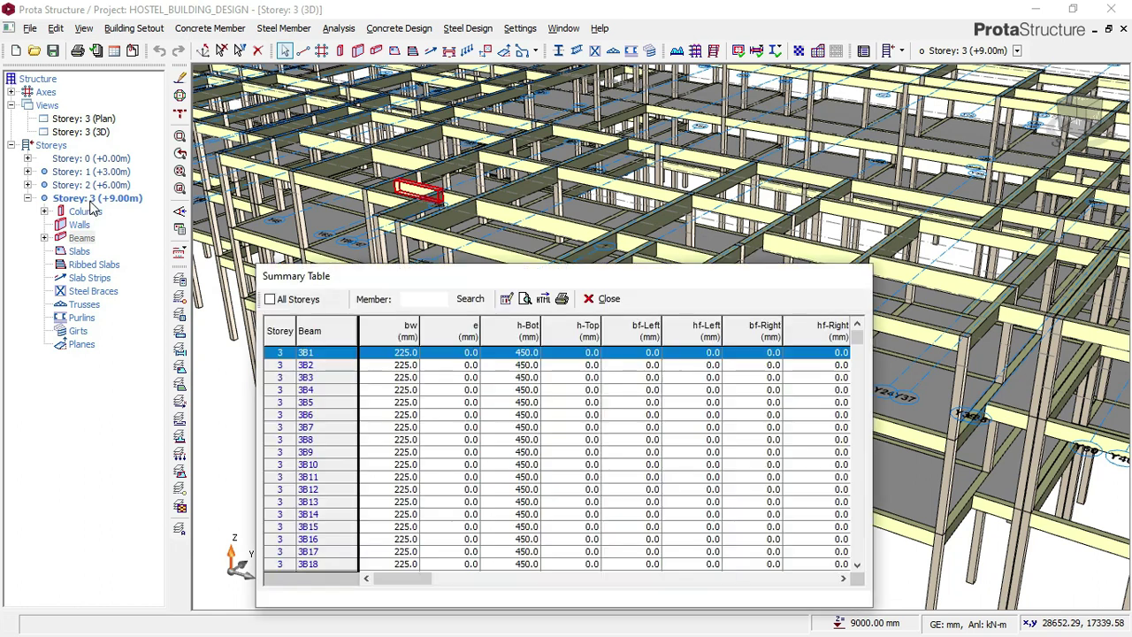
pyautogui.moveTo(666, 285); pyautogui.dragTo(690, 154)
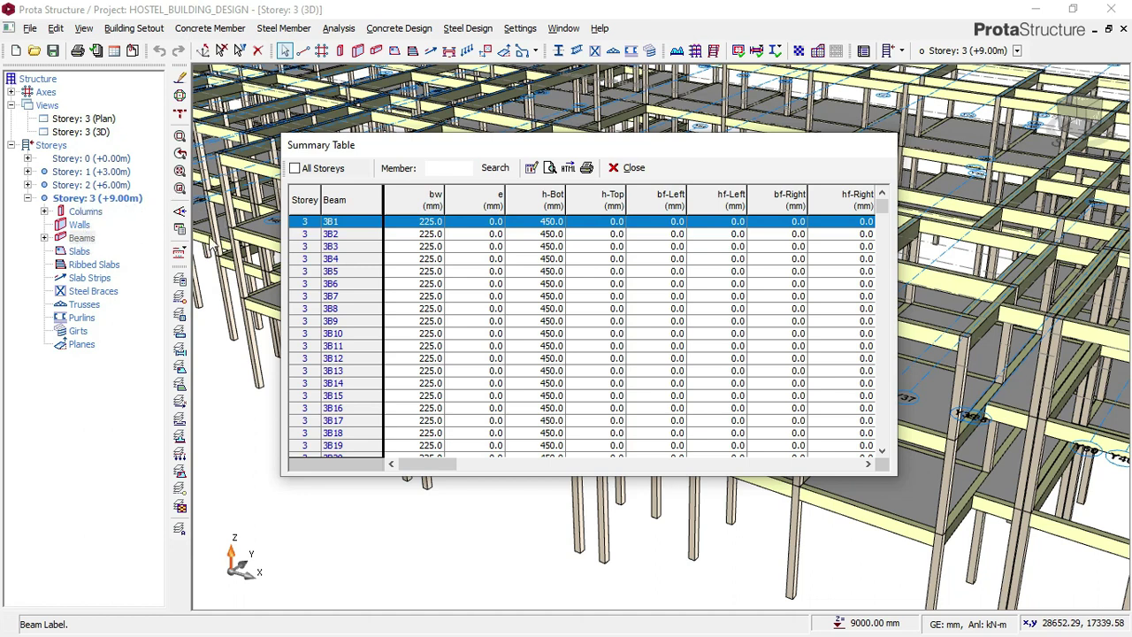
pyautogui.click(554, 195)
pyautogui.click(558, 221)
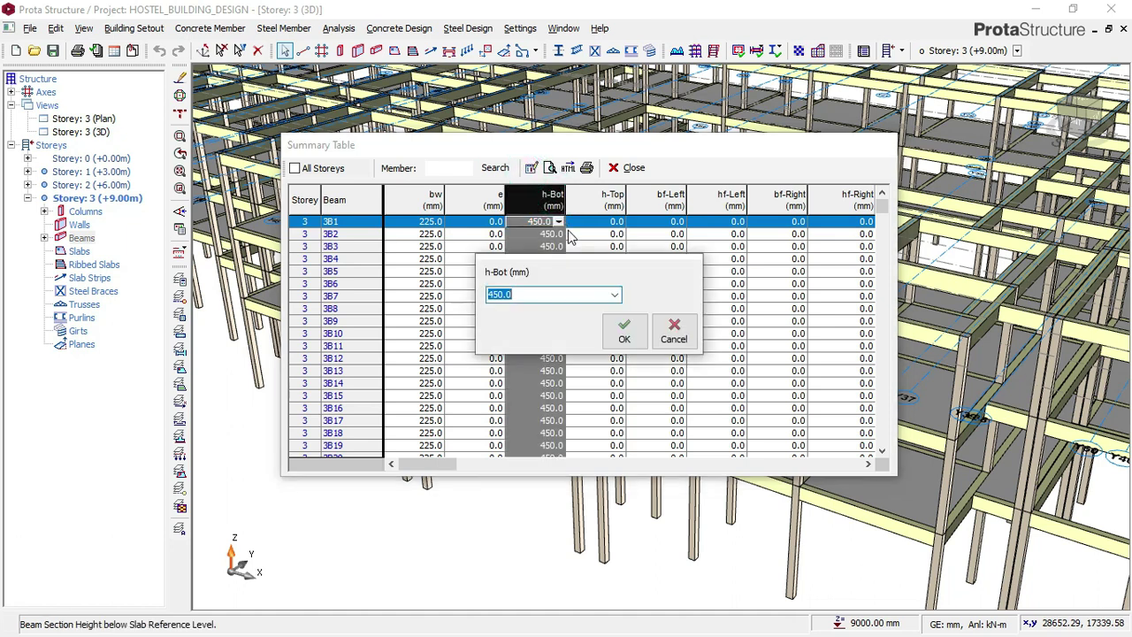
pyautogui.write('300')
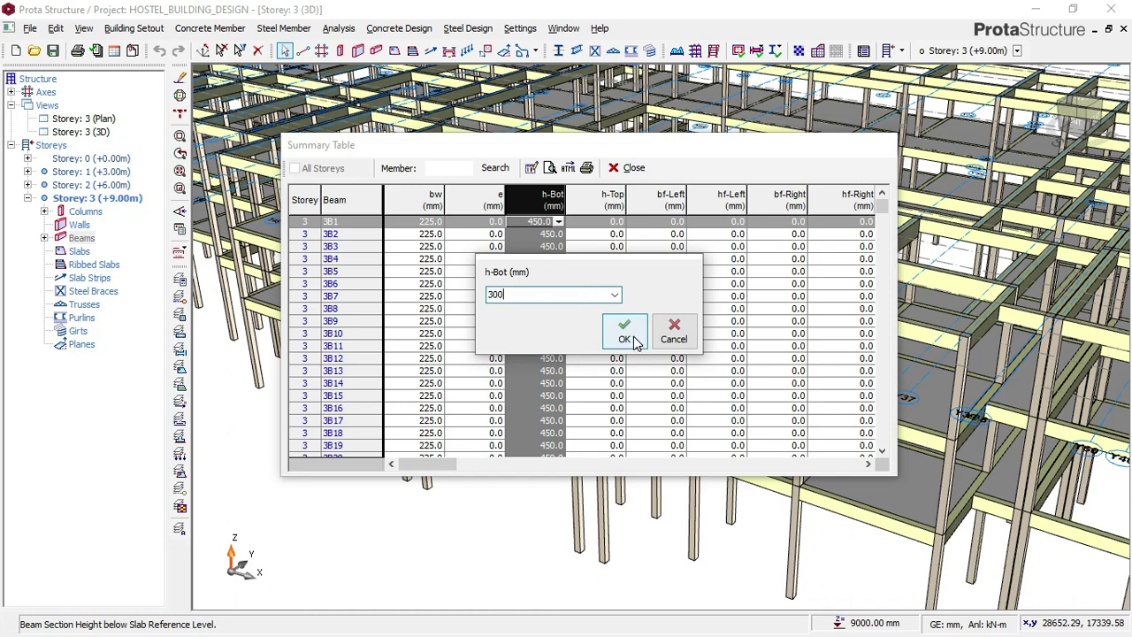
pyautogui.click(632, 340)
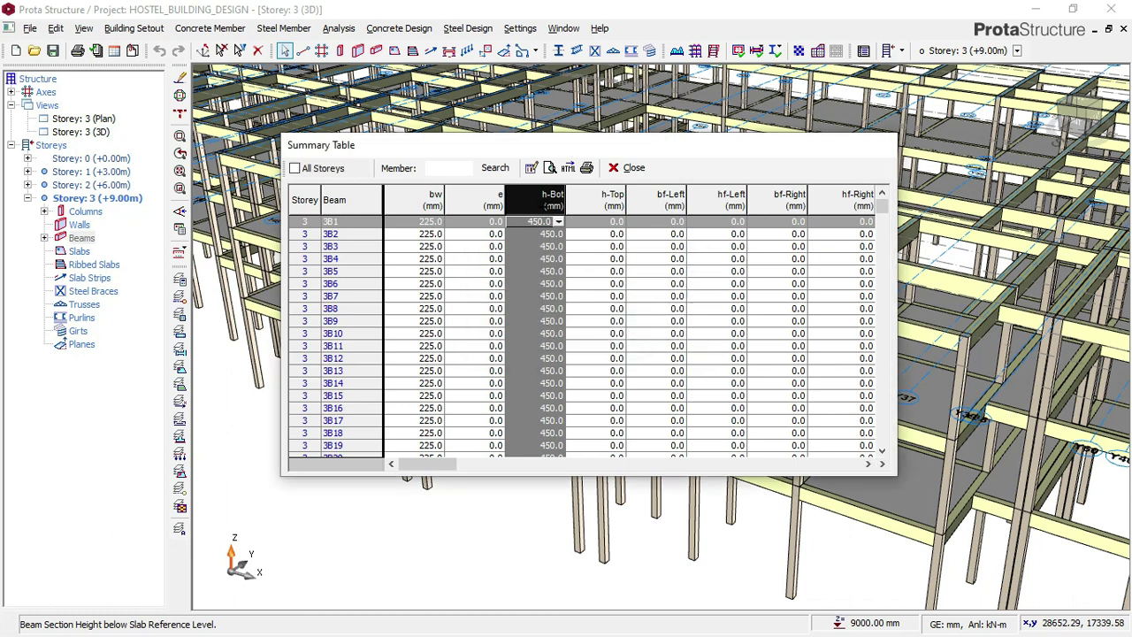
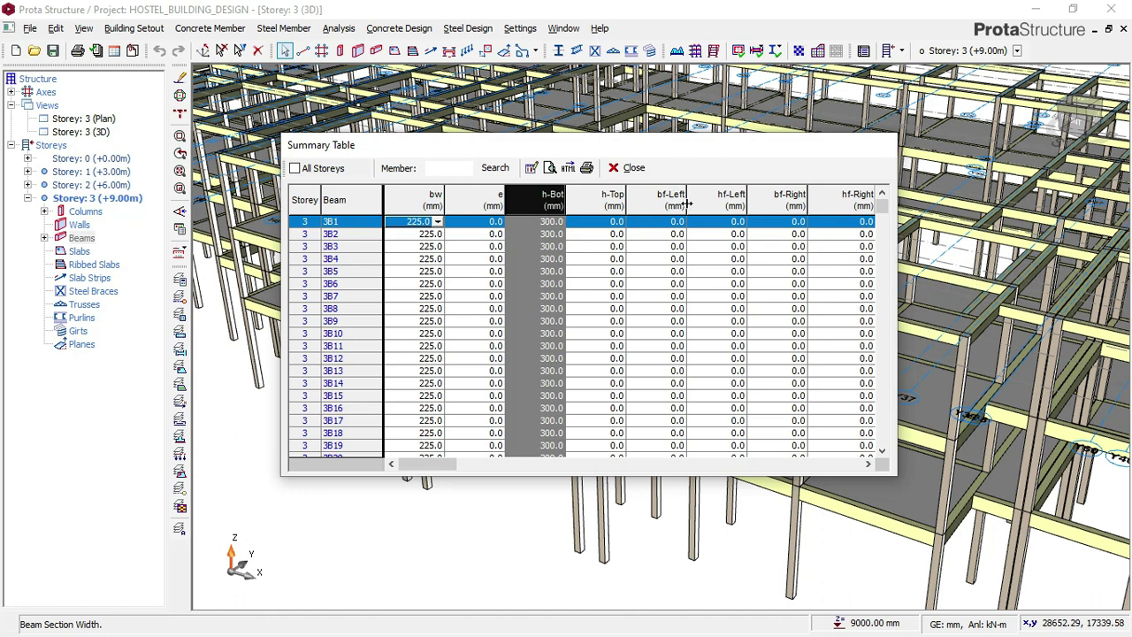
# - Close the beam summary table and zoom out to the full Storey 3 3D hostel model
pyautogui.click(633, 168)
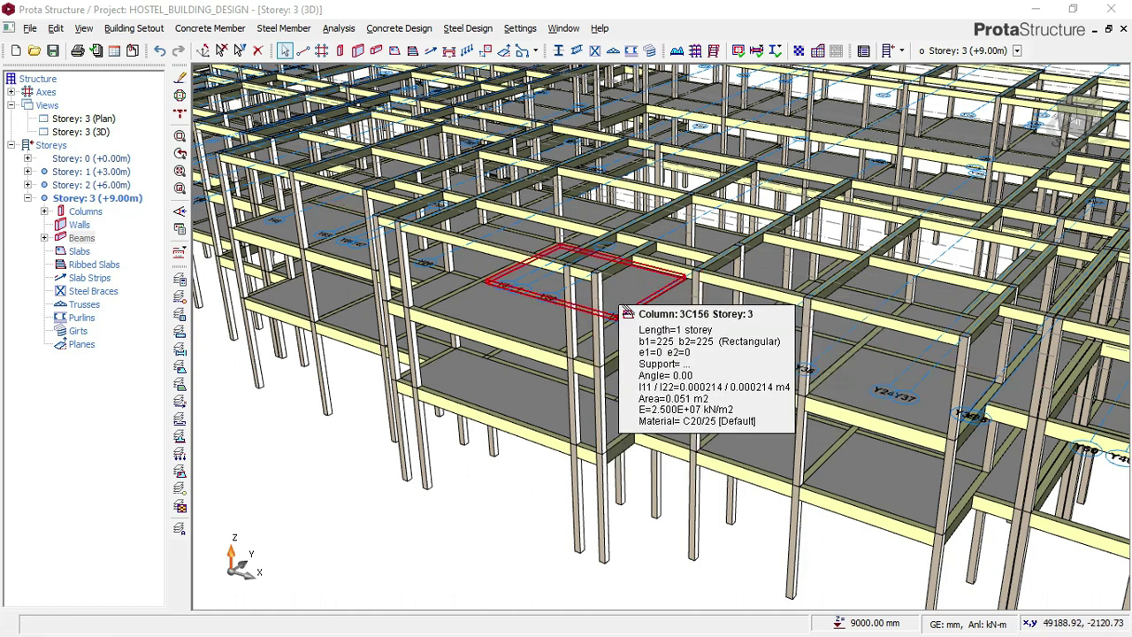
pyautogui.scroll(-3, 619, 319)
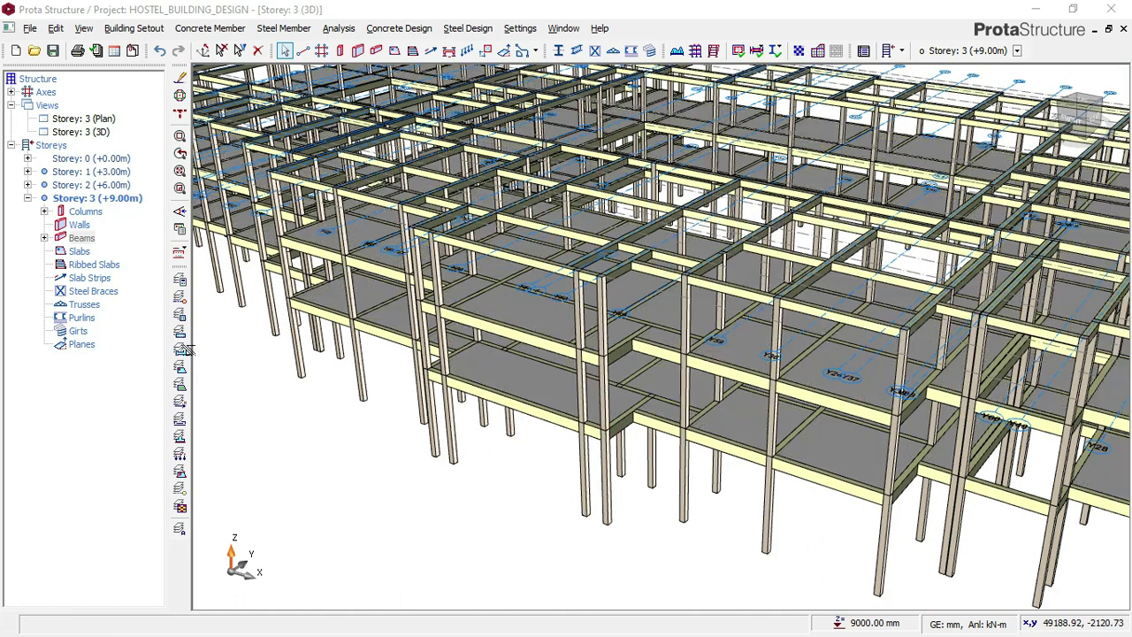
pyautogui.click(180, 331)
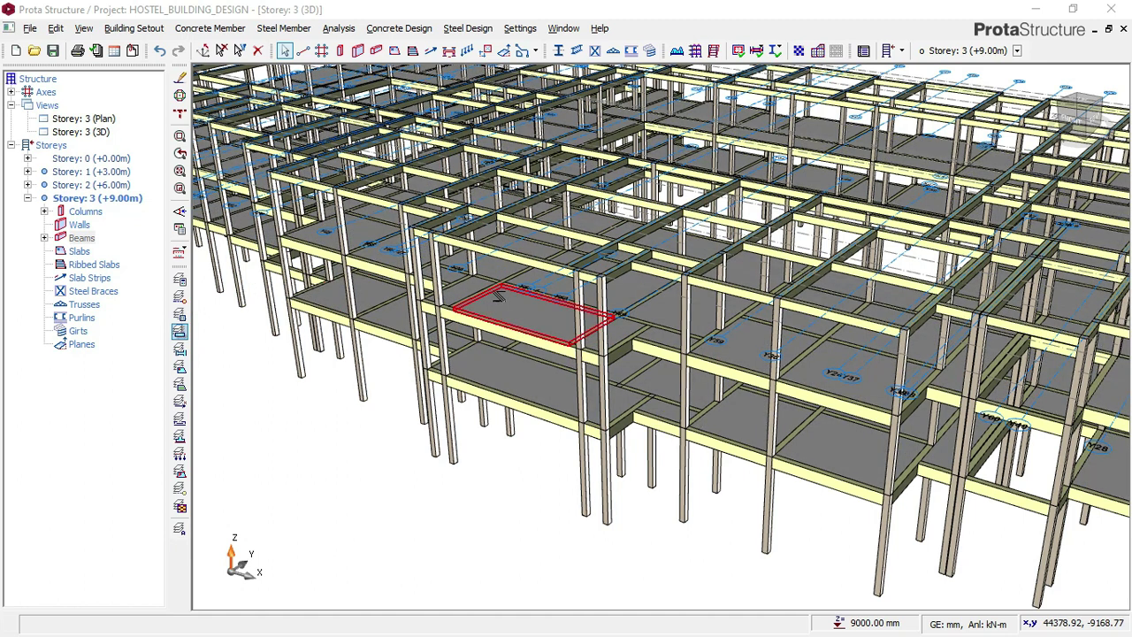
pyautogui.moveTo(498, 294)
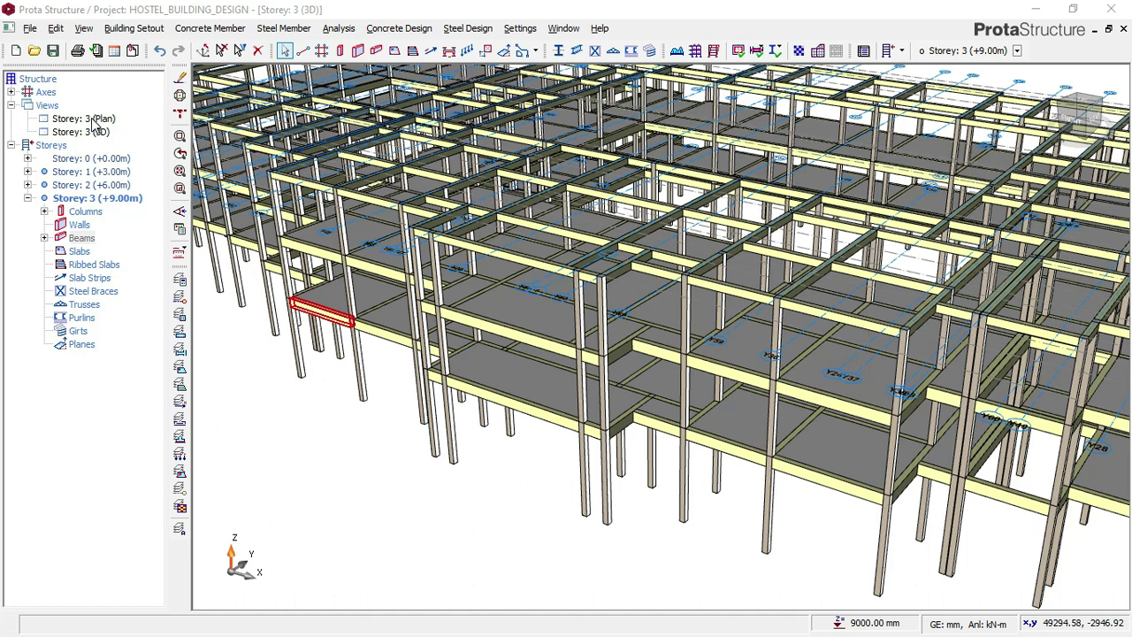
# - Switch from the Storey 3 plan to the Storey 1 (+3.00m) floor plan and zoom in
pyautogui.click(94, 121)
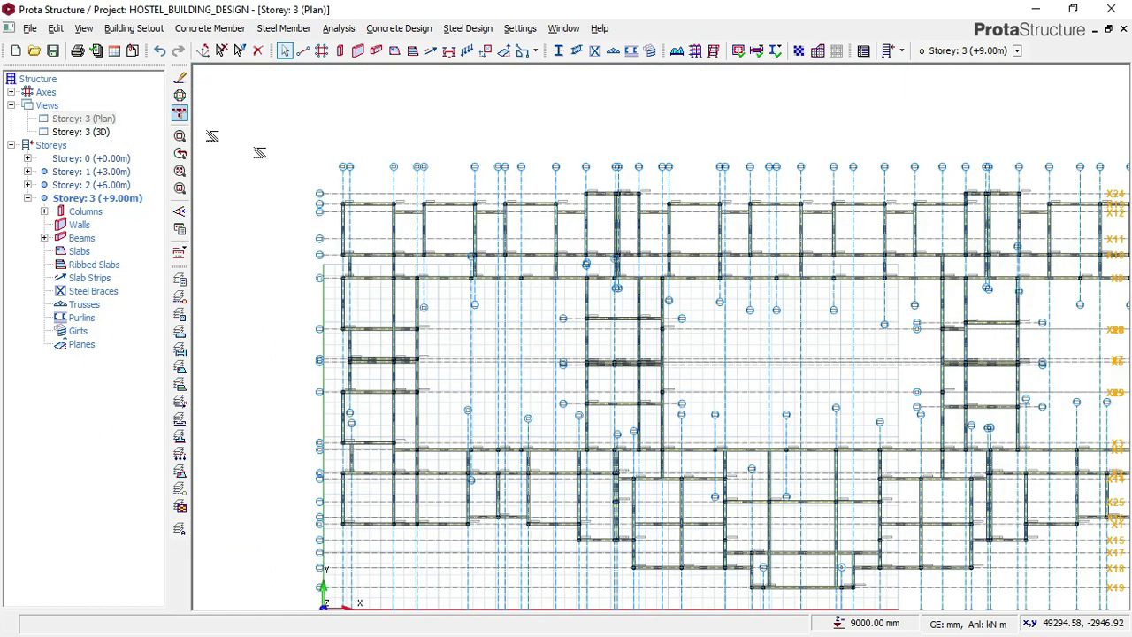
pyautogui.scroll(-1, 361, 173)
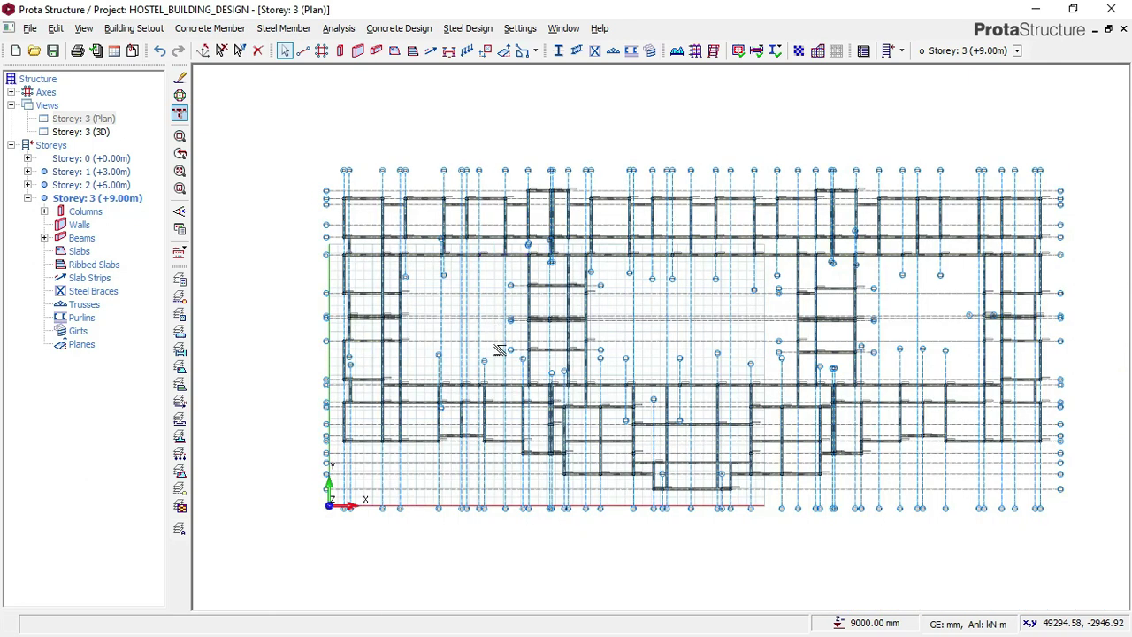
pyautogui.scroll(1, 500, 351)
pyautogui.doubleClick(122, 172)
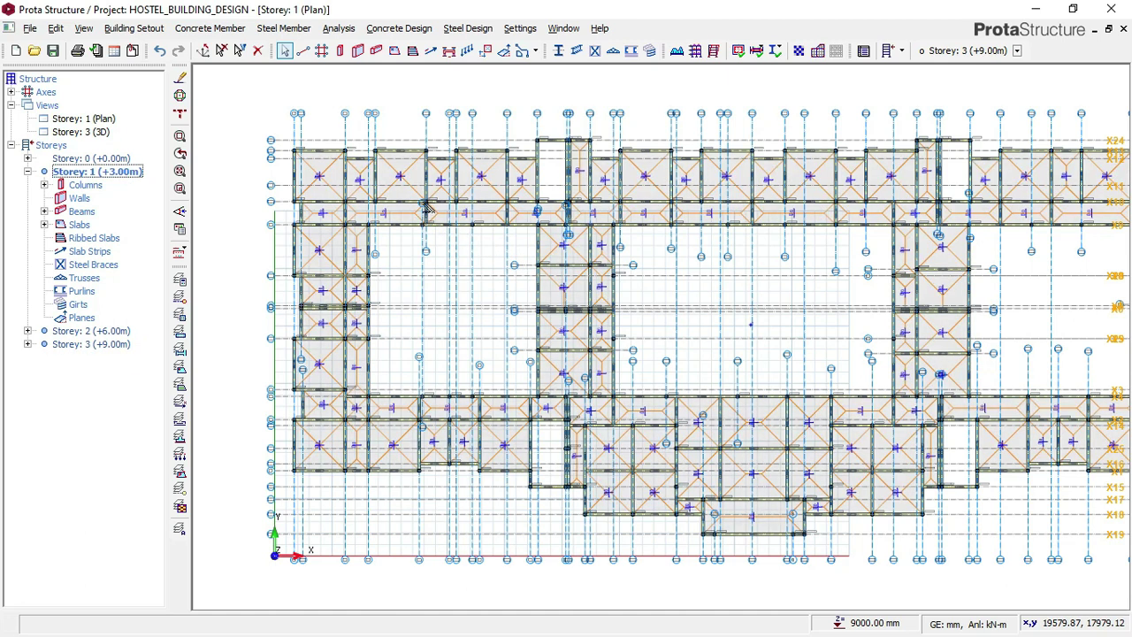
pyautogui.scroll(3, 429, 168)
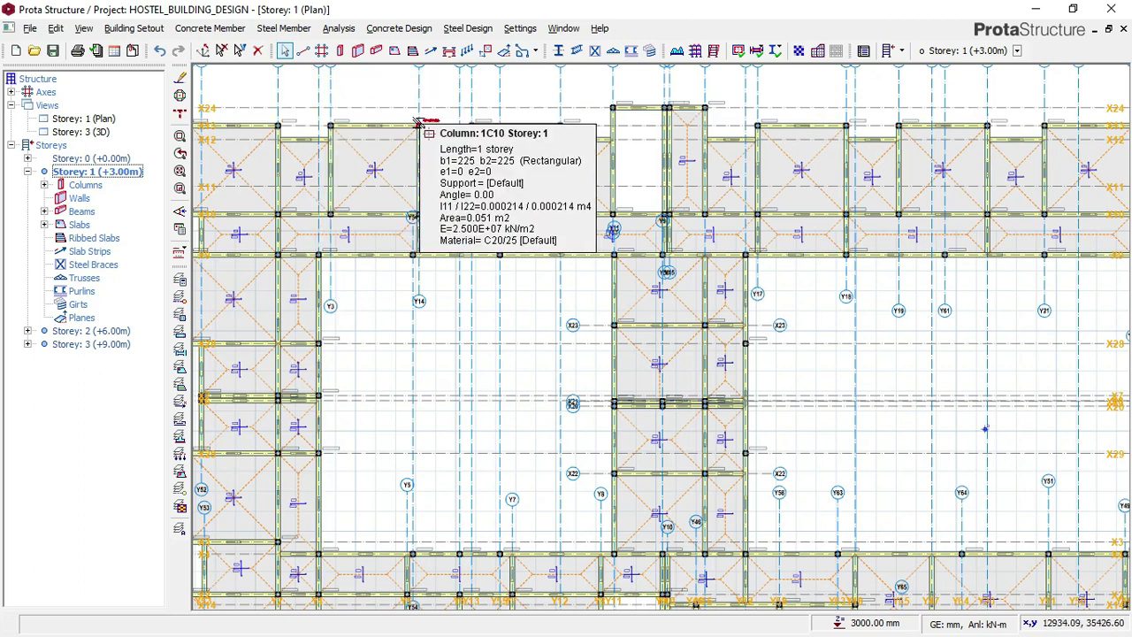
# - Save the hostel project, then zoom out and pan to frame the whole Storey 1 footprint
pyautogui.click(54, 51)
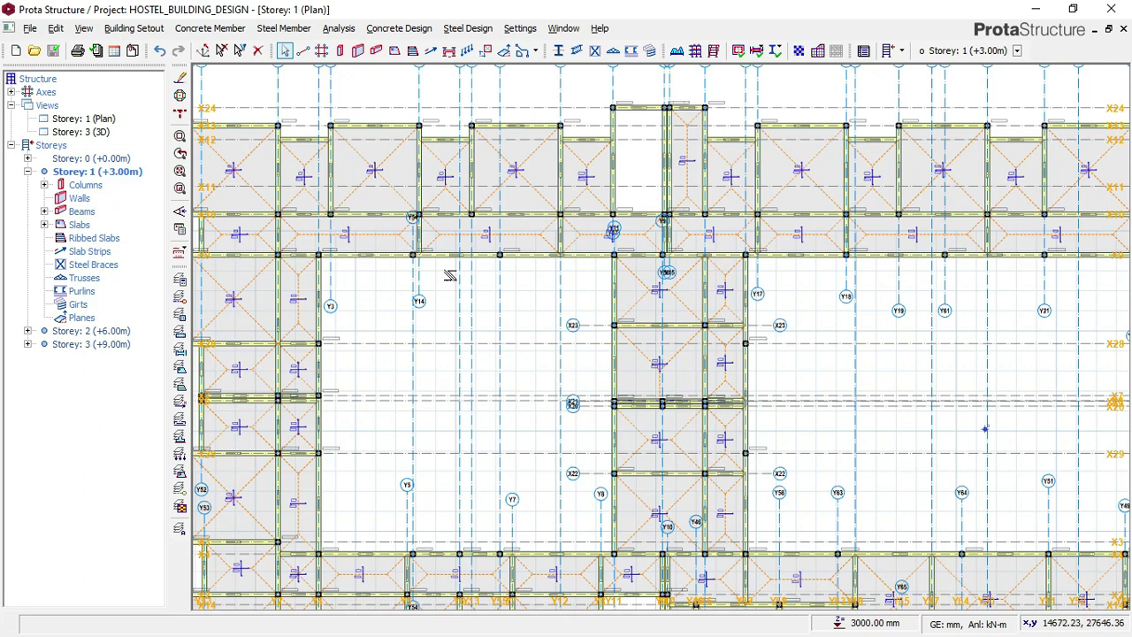
pyautogui.scroll(-5, 450, 275)
pyautogui.moveTo(803, 357); pyautogui.dragTo(680, 334, button='middle')
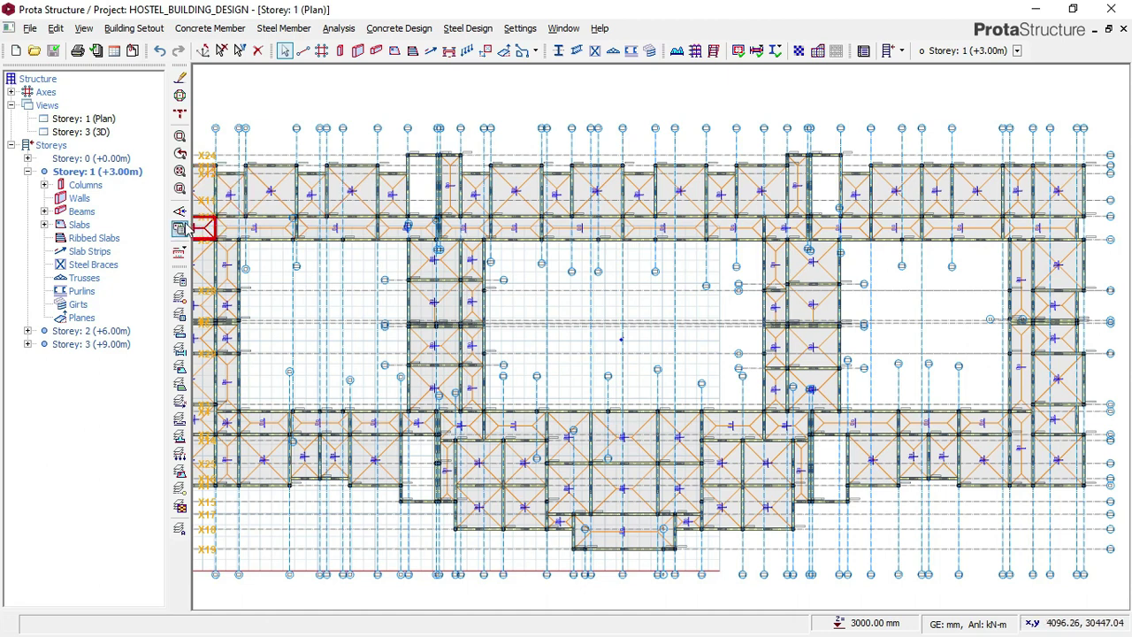
# - Return to the Storey 3 3D view and bring up the Layers window with Ctrl+L
pyautogui.doubleClick(97, 133)
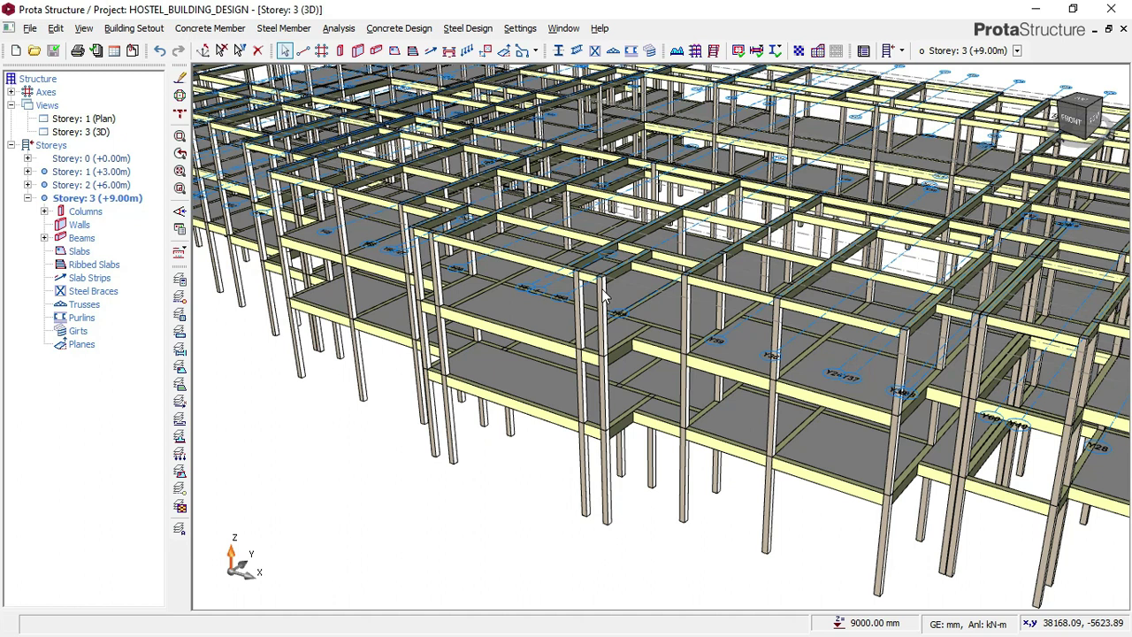
pyautogui.hotkey('ctrl', 'l')
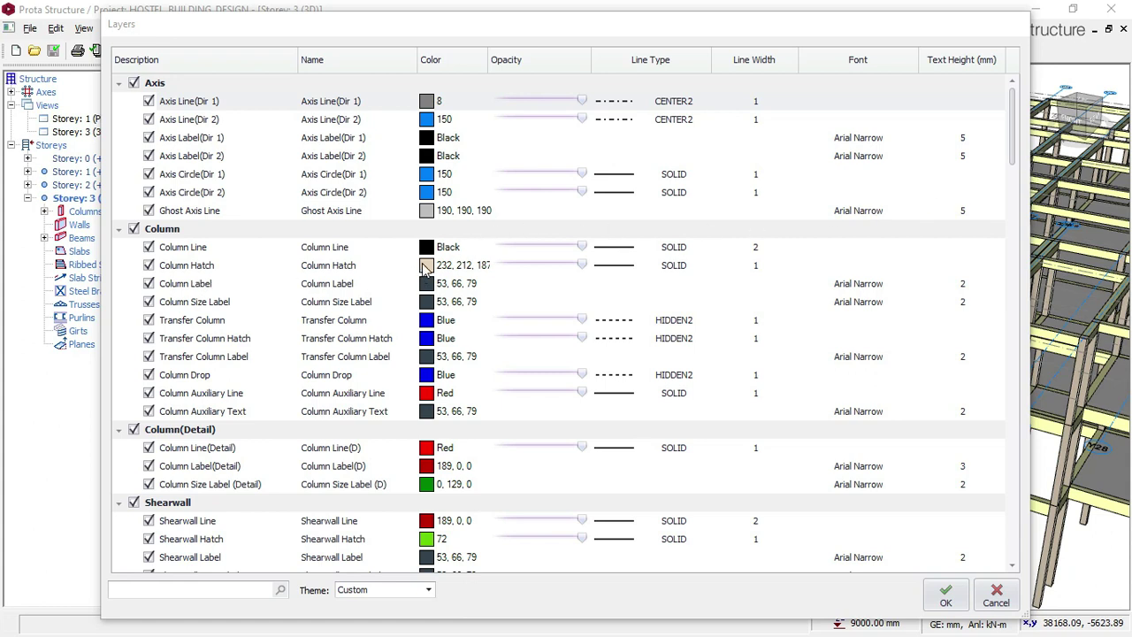
pyautogui.click(427, 267)
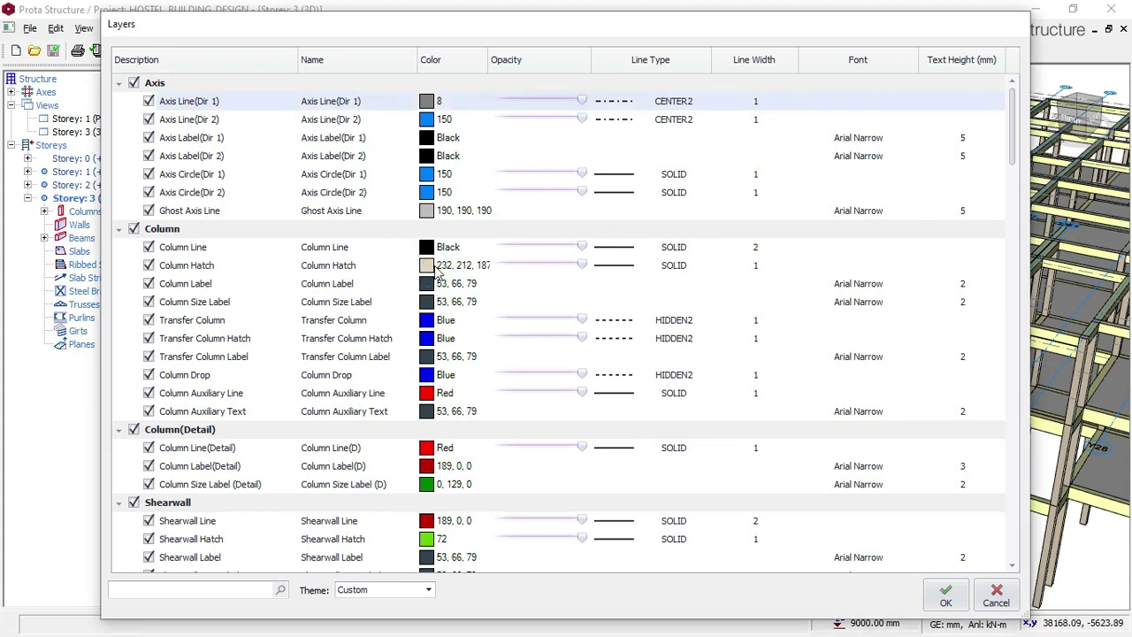
# - Set the Column Hatch layer colour to crimson, index 240
pyautogui.click(430, 269)
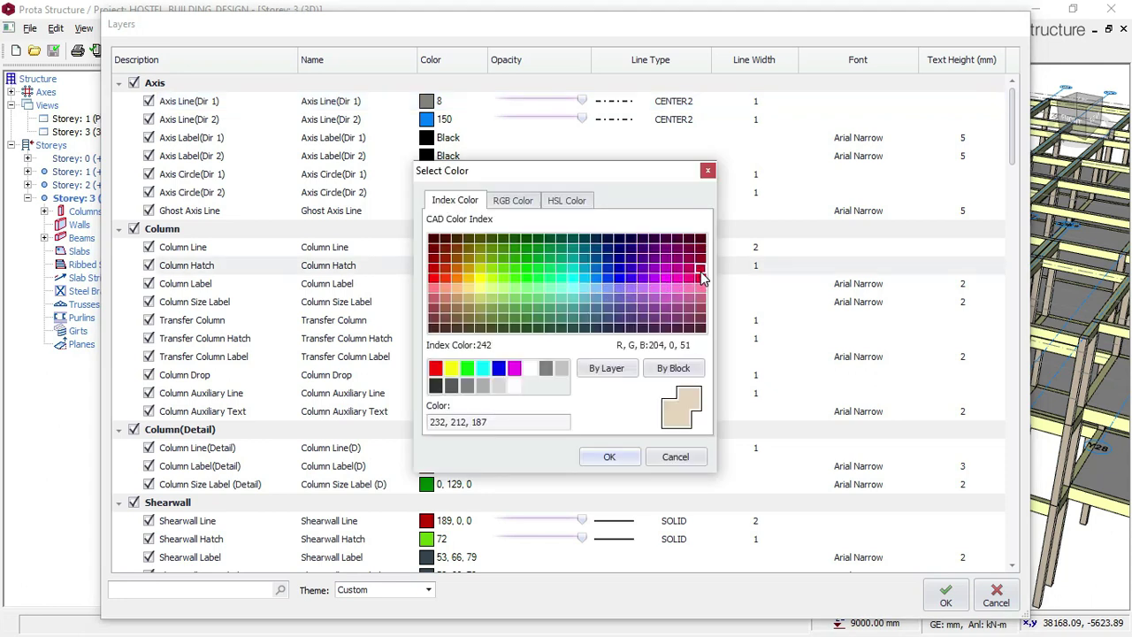
pyautogui.click(700, 278)
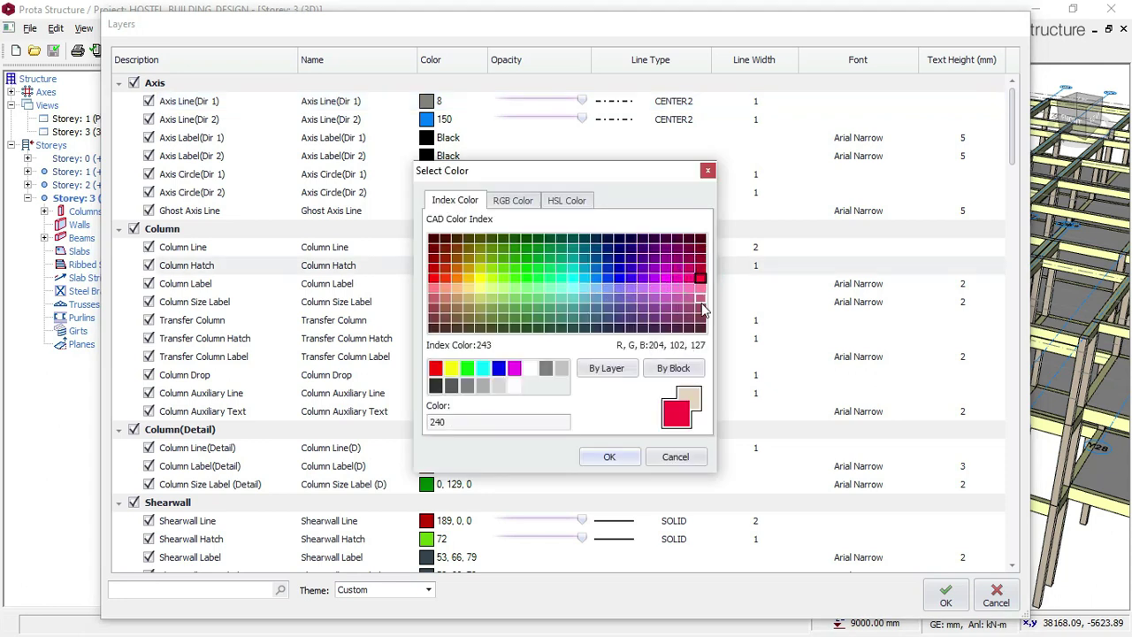
pyautogui.click(610, 456)
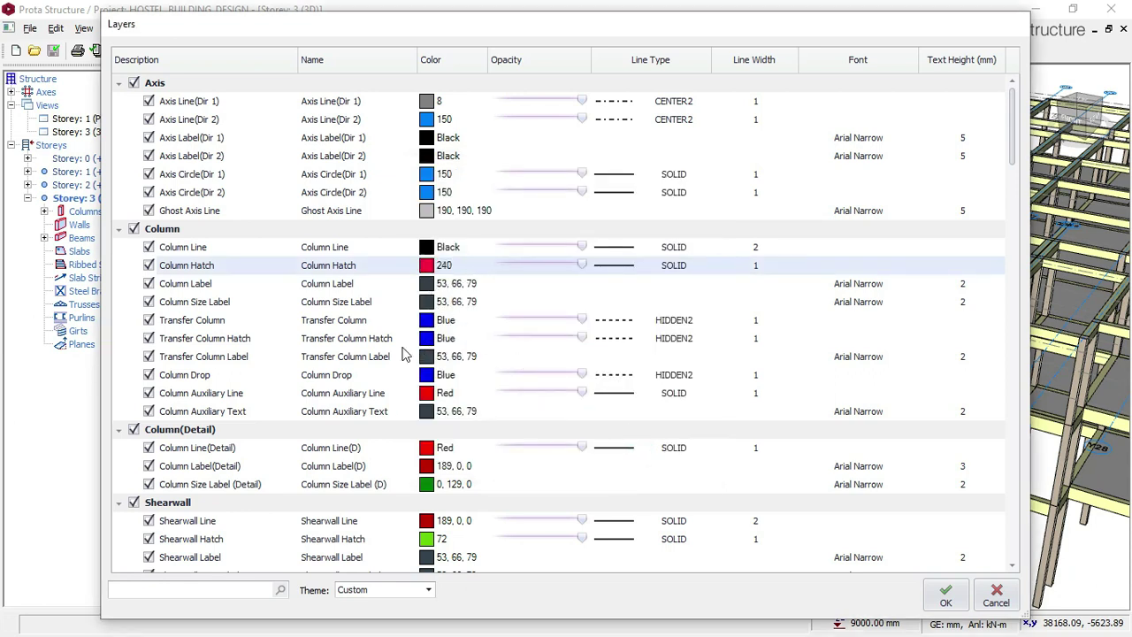
pyautogui.scroll(-5, 430, 402)
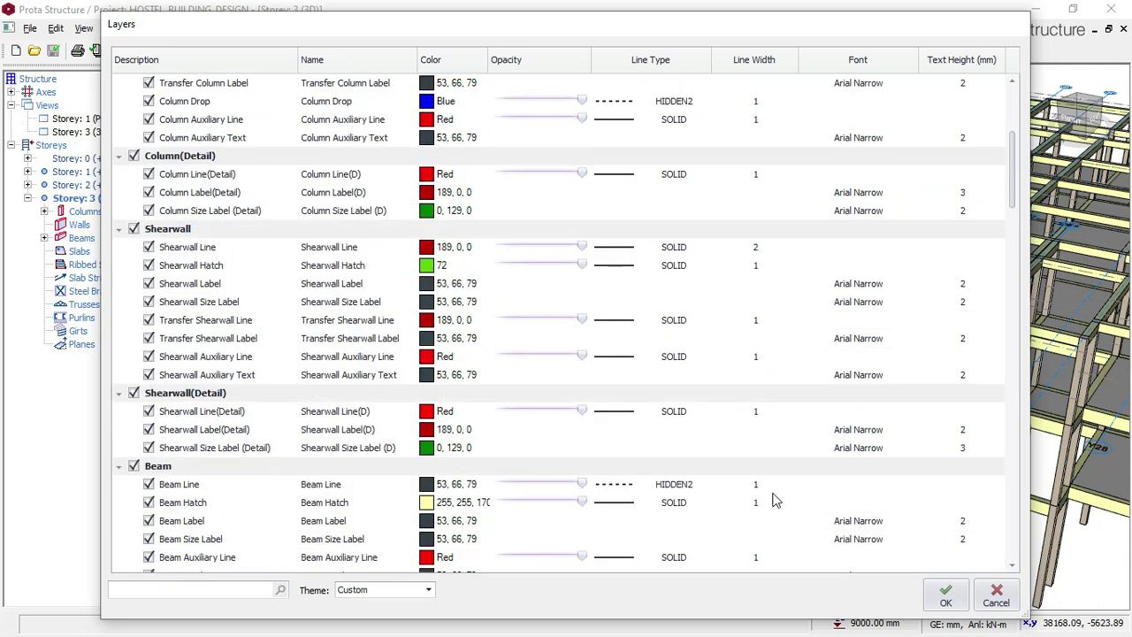
pyautogui.click(430, 504)
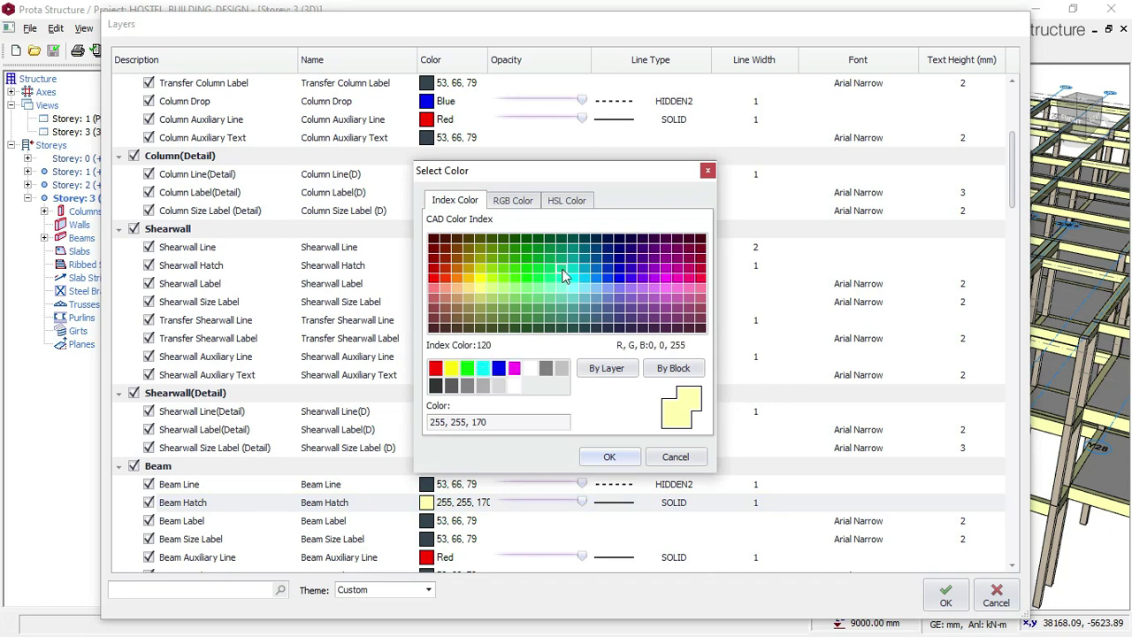
pyautogui.click(527, 259)
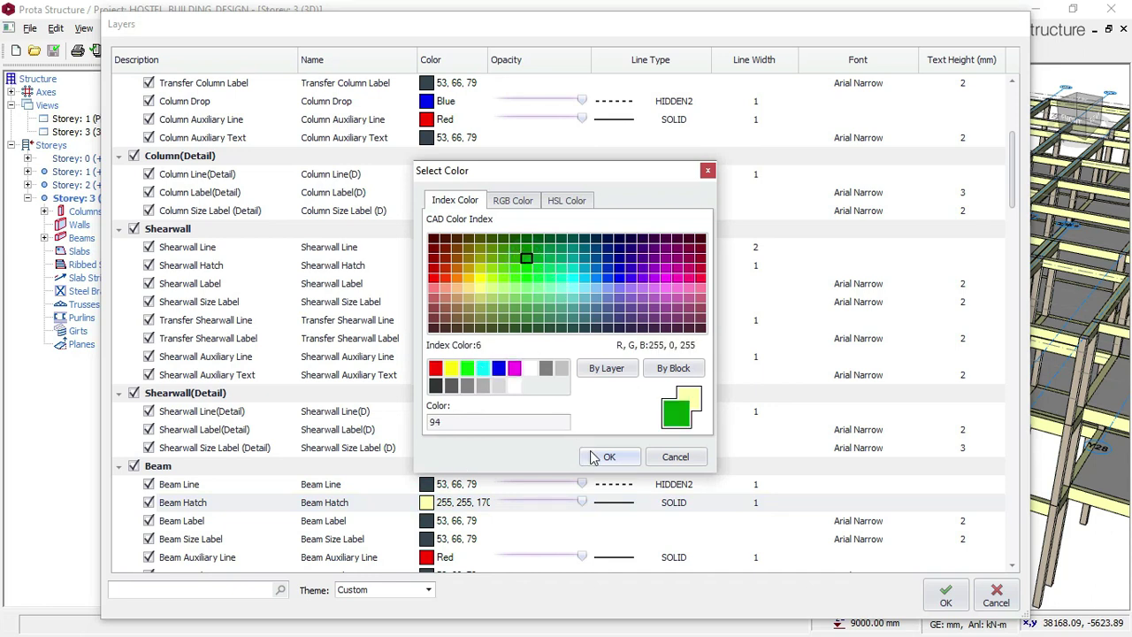
pyautogui.click(609, 457)
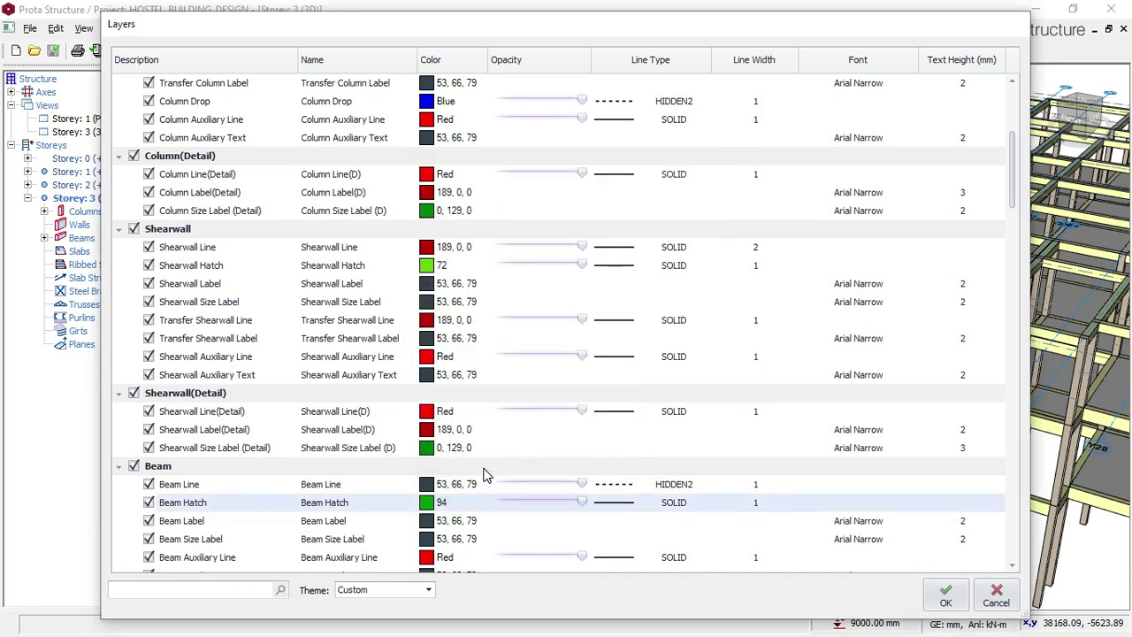
pyautogui.scroll(-4, 485, 419)
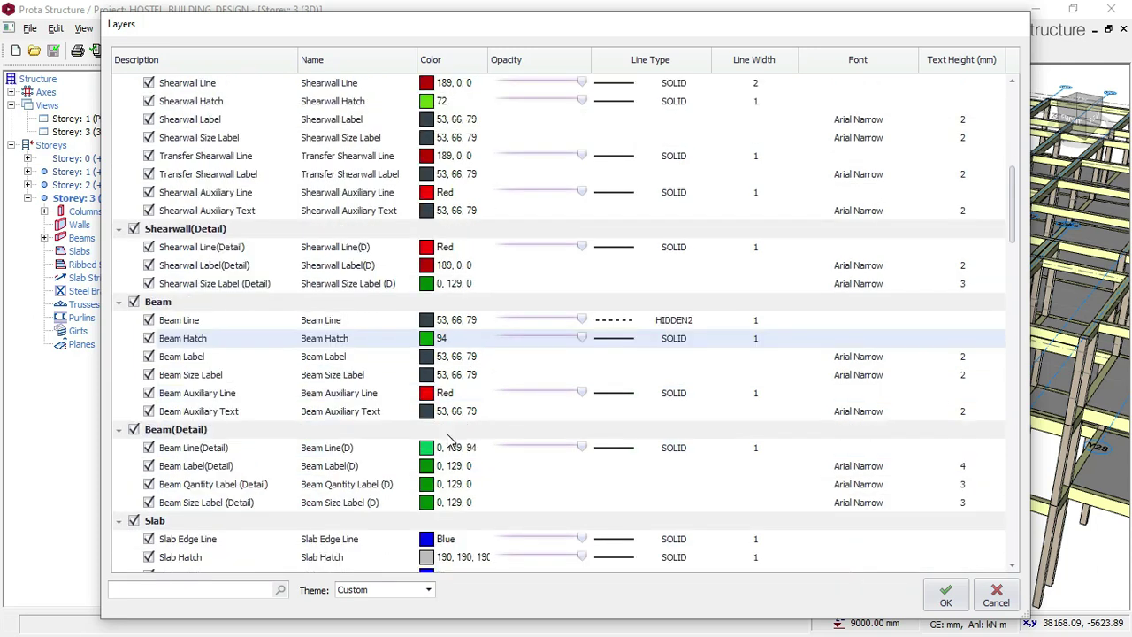
pyautogui.scroll(-1, 453, 440)
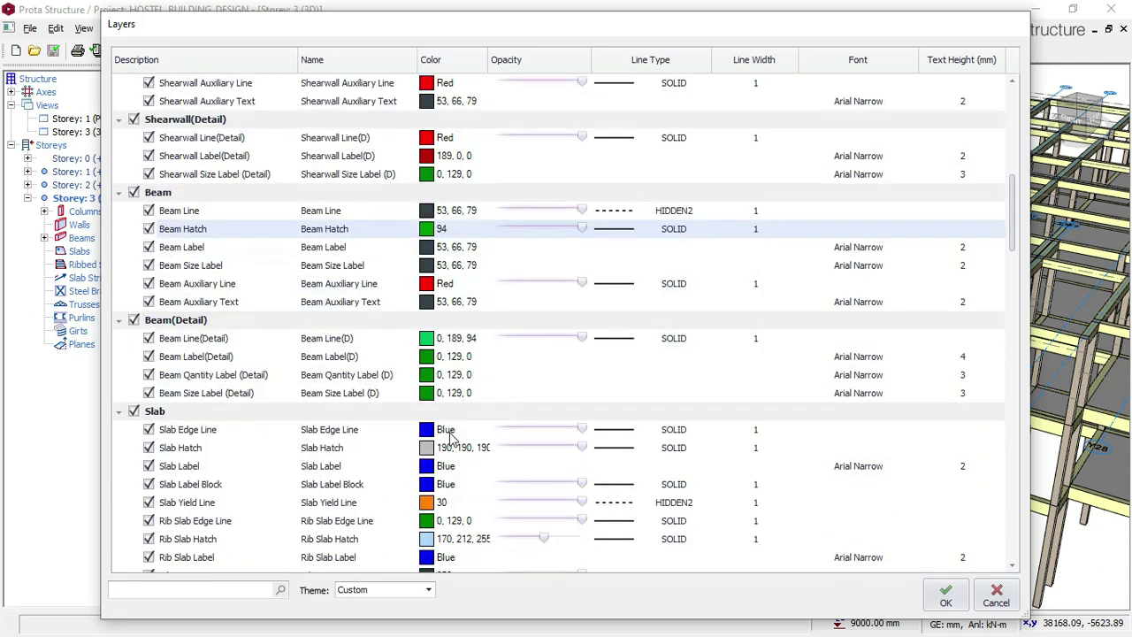
pyautogui.click(435, 447)
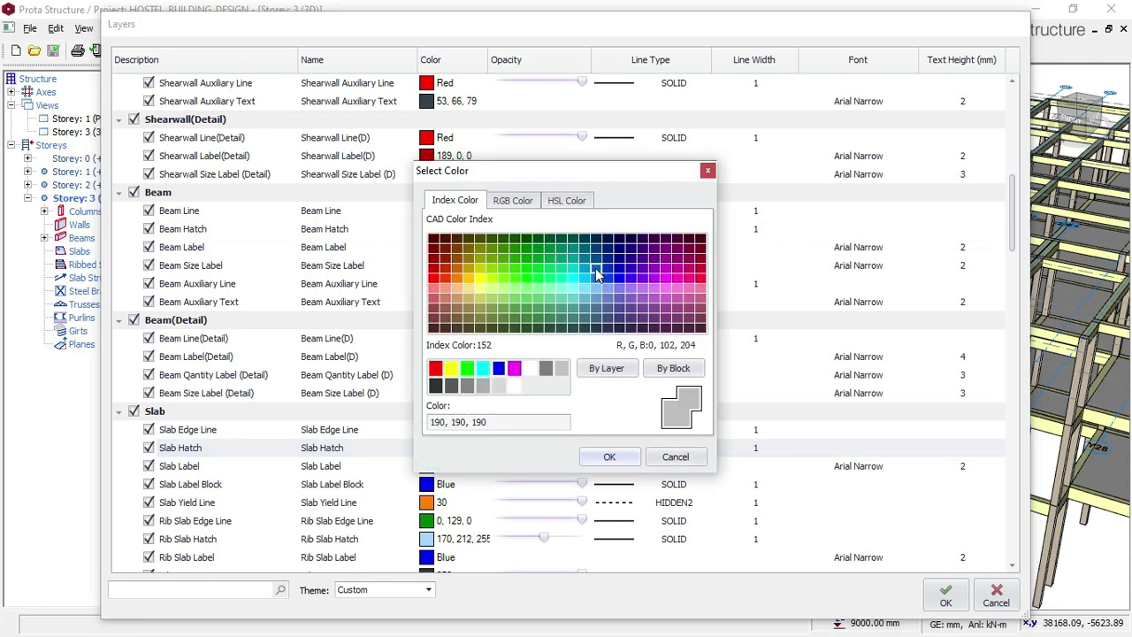
# - Change the Slab Hatch layer colour to teal, index 144
pyautogui.click(587, 262)
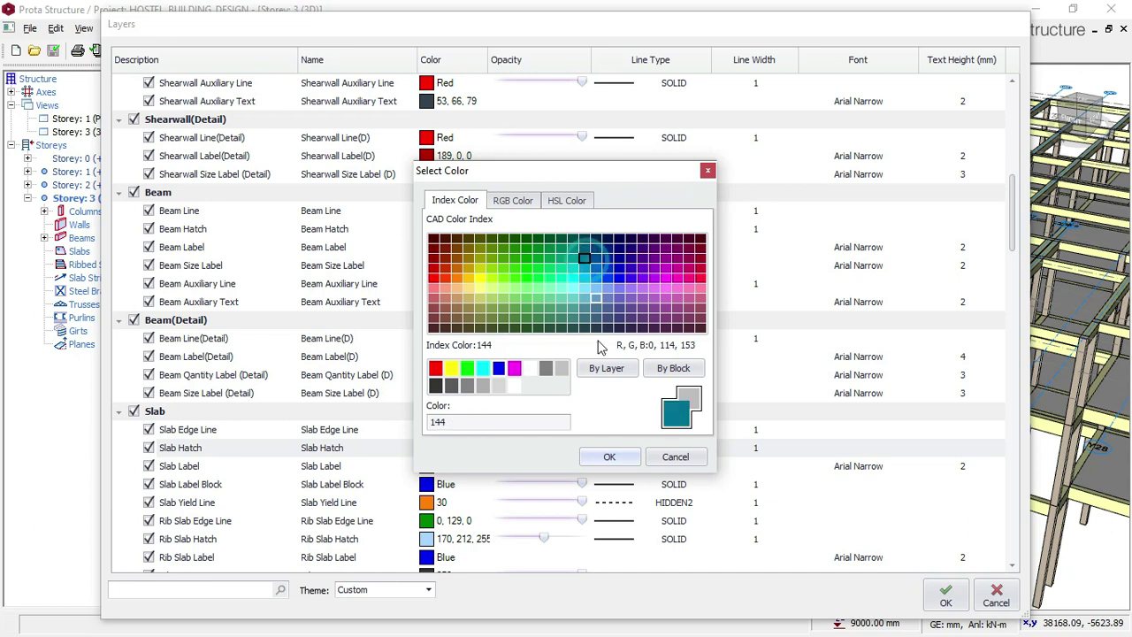
pyautogui.click(610, 458)
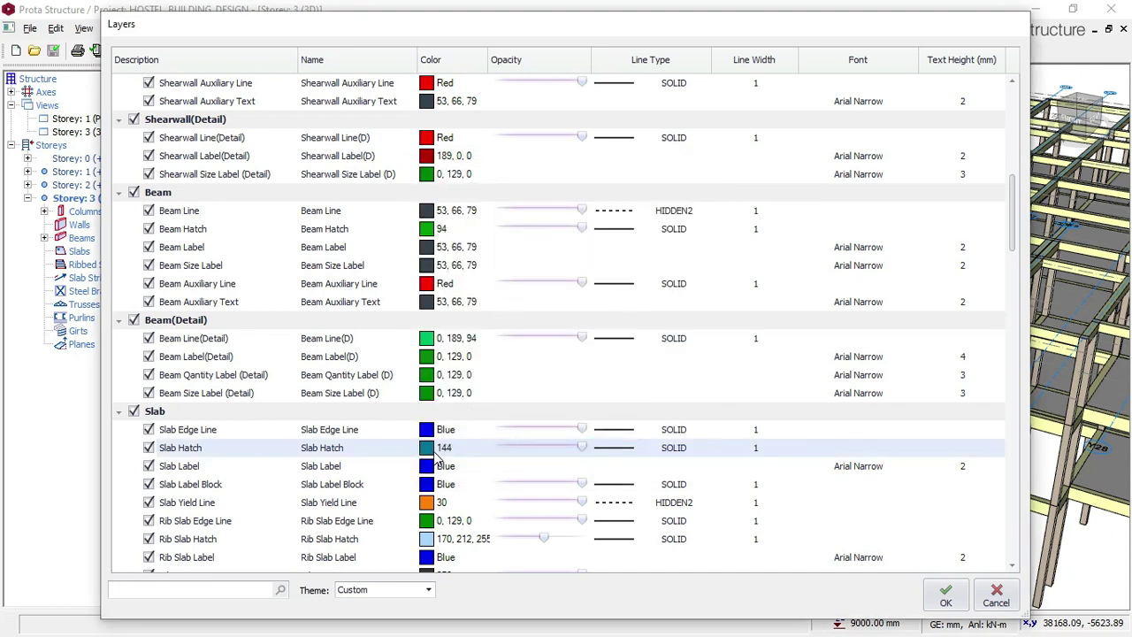
pyautogui.scroll(-4, 434, 460)
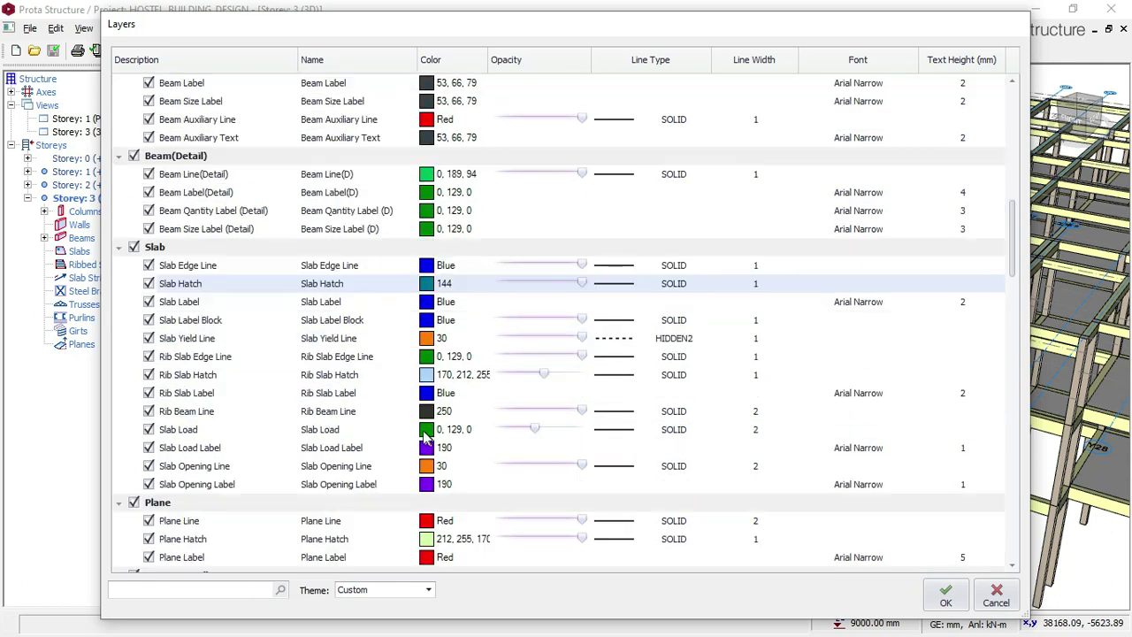
pyautogui.scroll(-3, 425, 436)
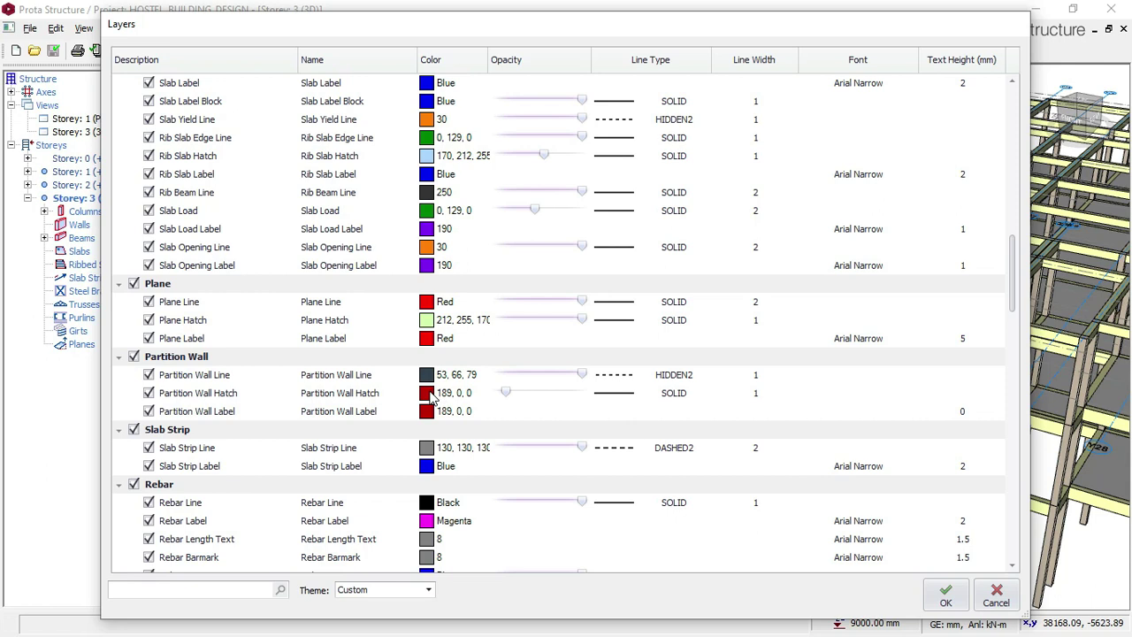
# - Give Partition Wall Hatch dark grey colour 250 and opacity 188, then apply the layer changes
pyautogui.doubleClick(431, 399)
pyautogui.click(436, 386)
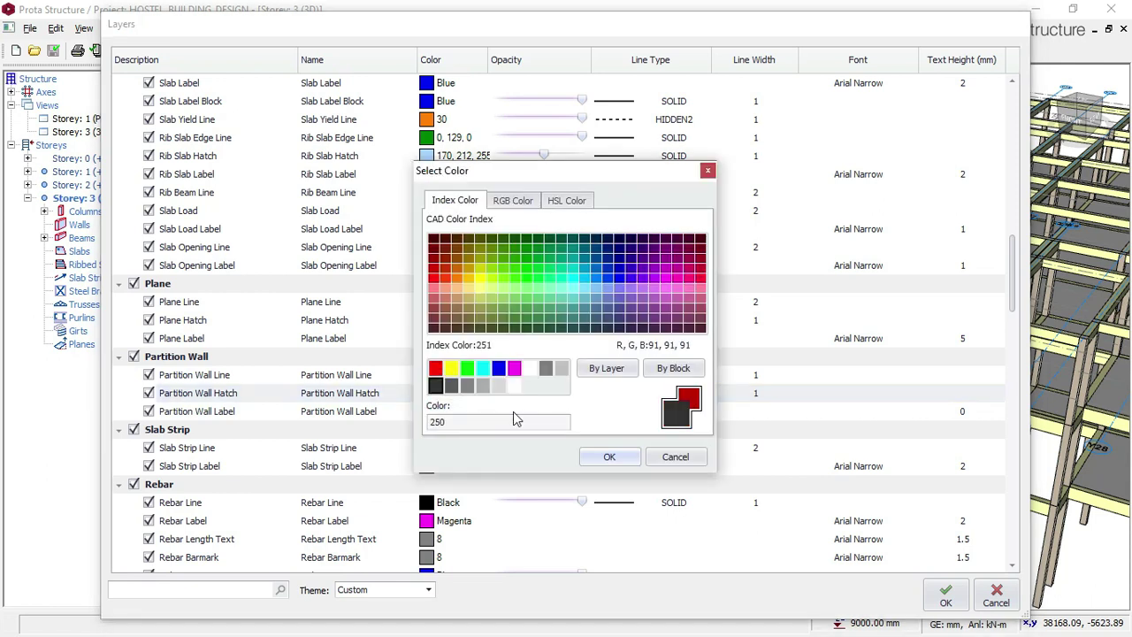
pyautogui.click(609, 457)
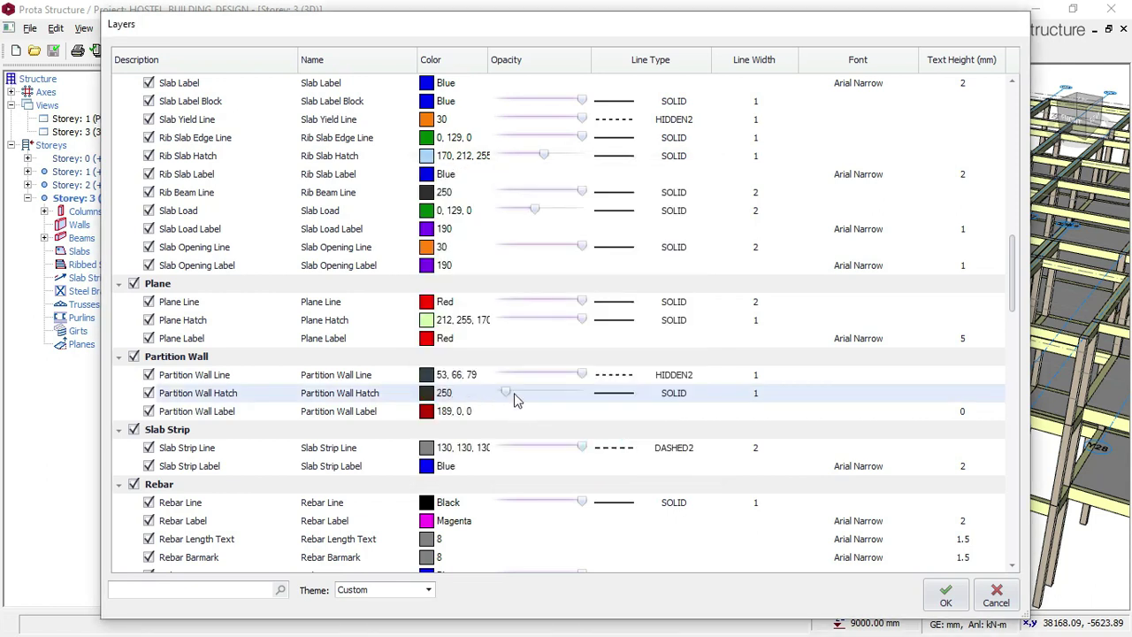
pyautogui.click(507, 394)
pyautogui.moveTo(505, 393); pyautogui.dragTo(561, 403)
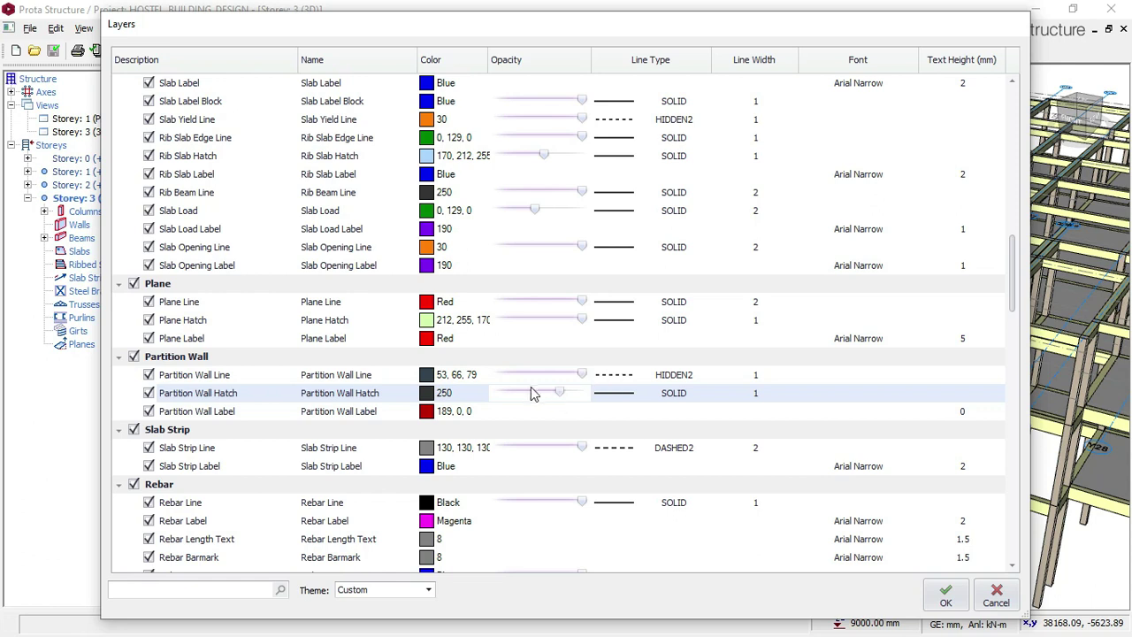
pyautogui.click(947, 596)
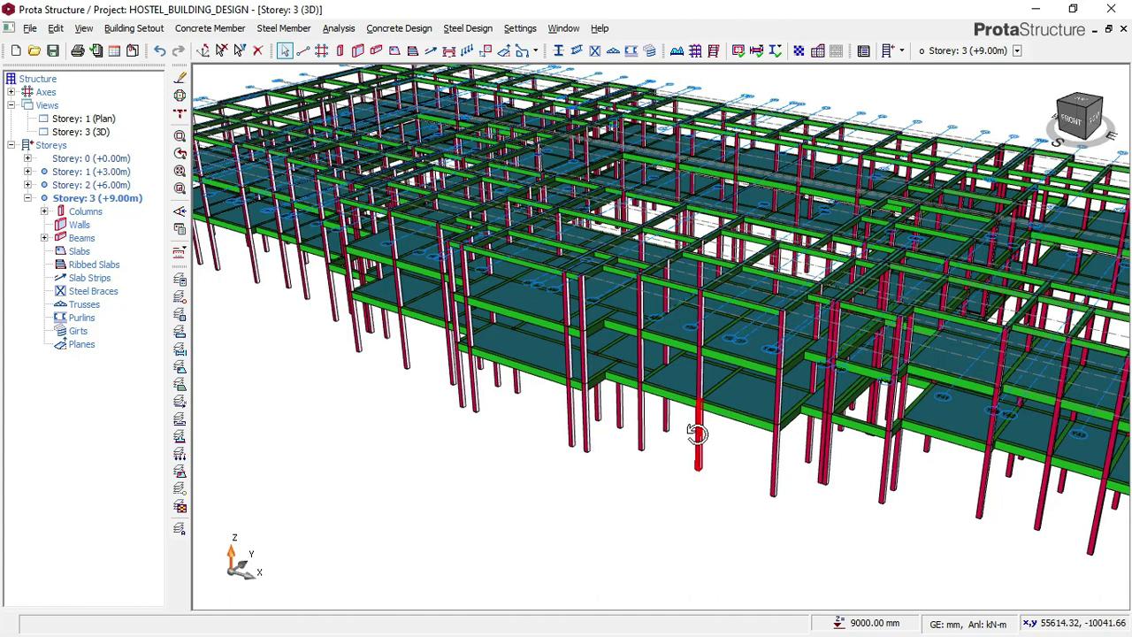
# - Orbit and zoom the 3D model to inspect the crimson columns, green beams and teal slabs
pyautogui.moveTo(689, 433); pyautogui.dragTo(717, 424)
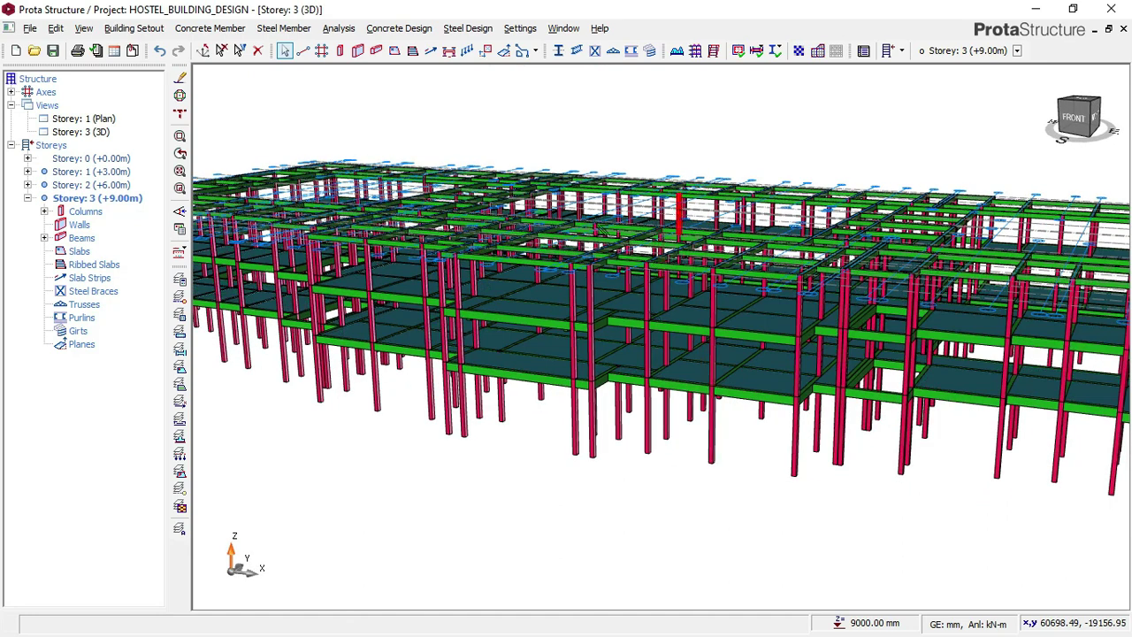
pyautogui.moveTo(545, 346); pyautogui.dragTo(583, 351)
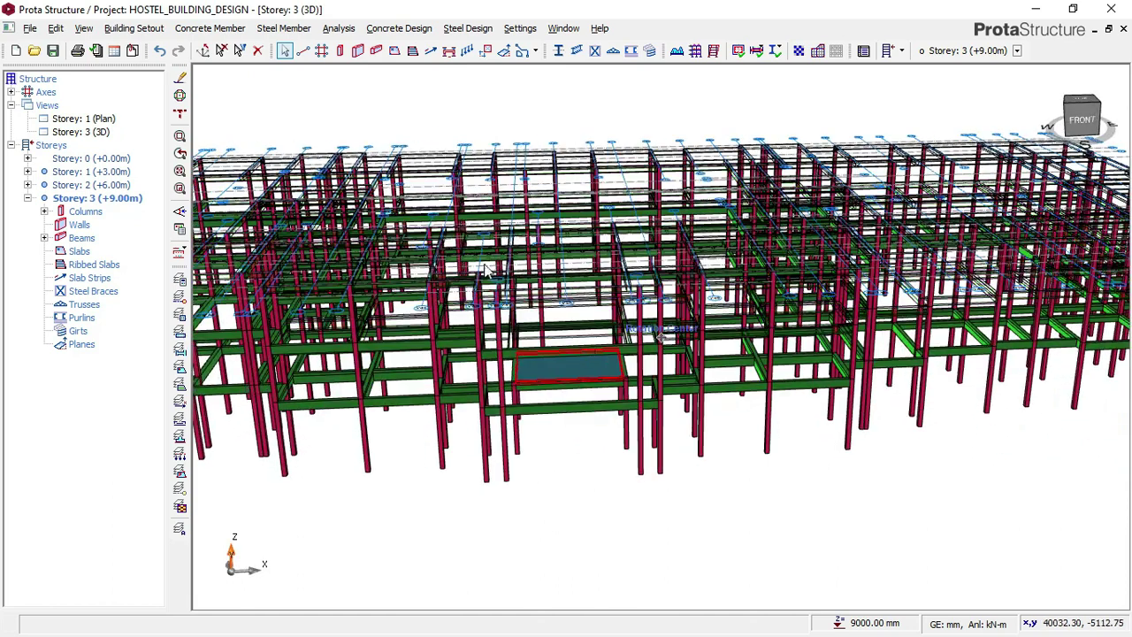
pyautogui.moveTo(516, 320)
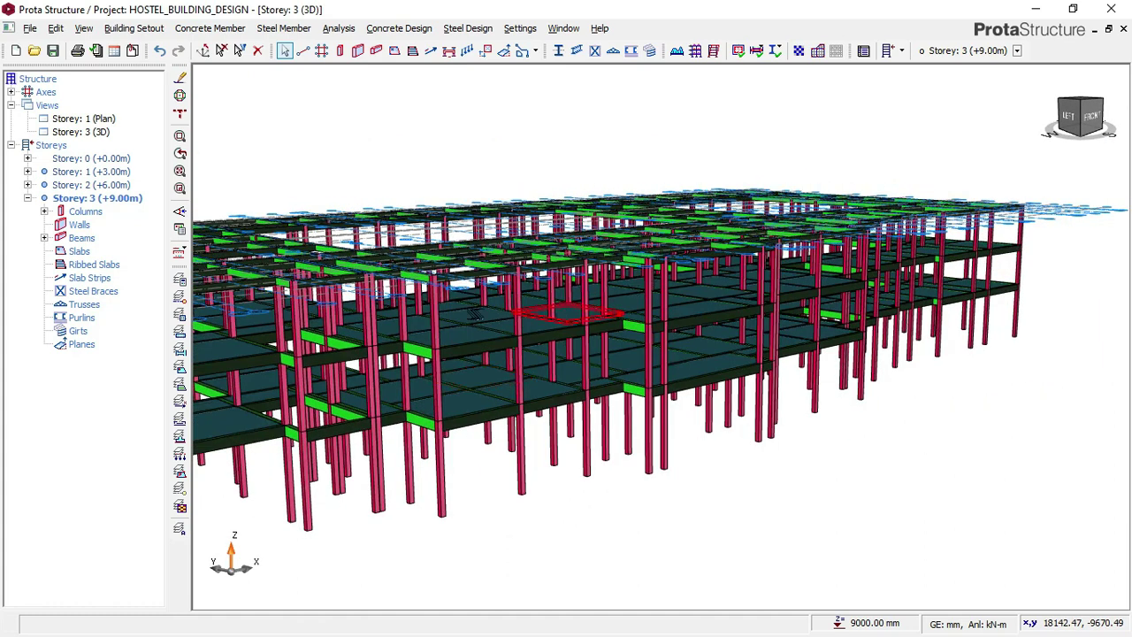
pyautogui.moveTo(624, 306); pyautogui.dragTo(458, 333, button='middle')
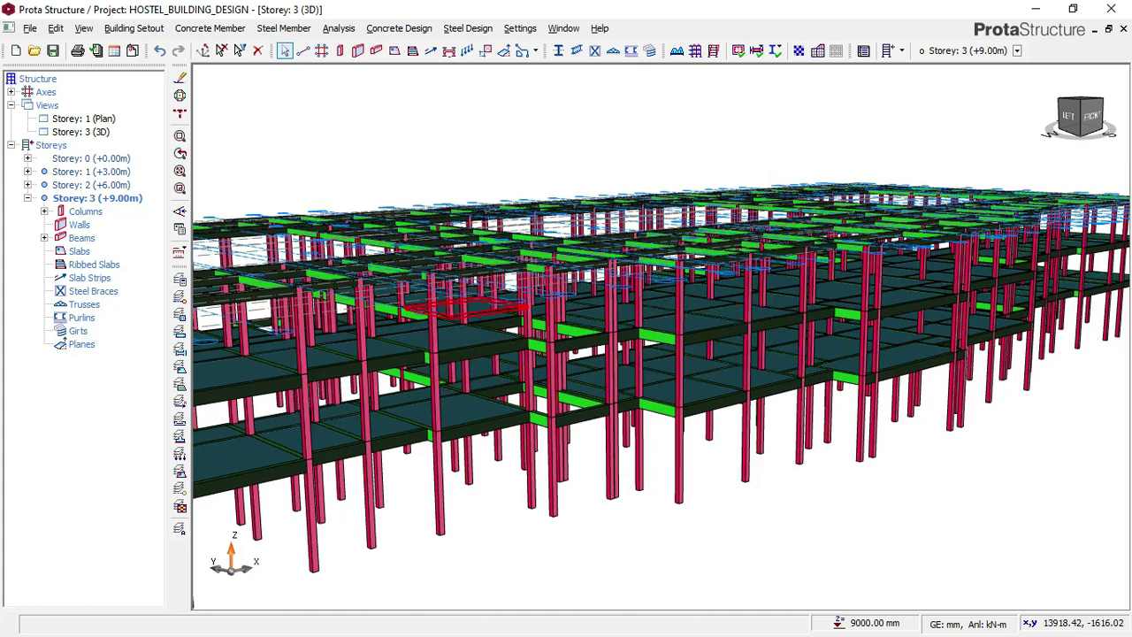
pyautogui.moveTo(514, 231)
pyautogui.mouseDown(button='middle')
pyautogui.moveTo(434, 260)
pyautogui.moveTo(343, 249)
pyautogui.mouseUp(button='middle')
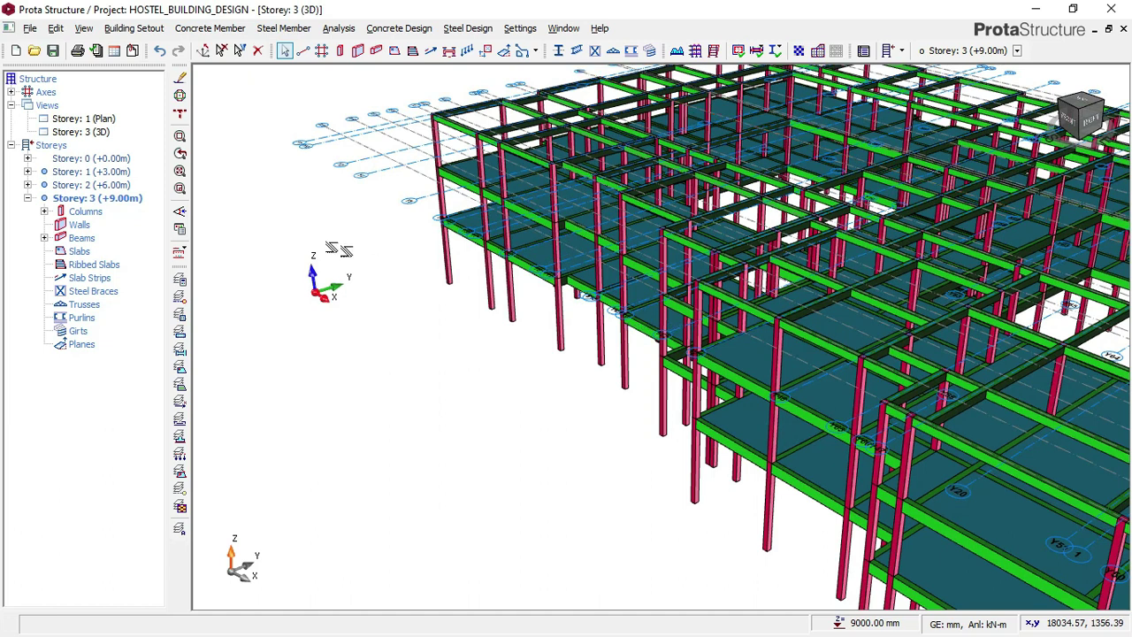
pyautogui.scroll(-2, 322, 243)
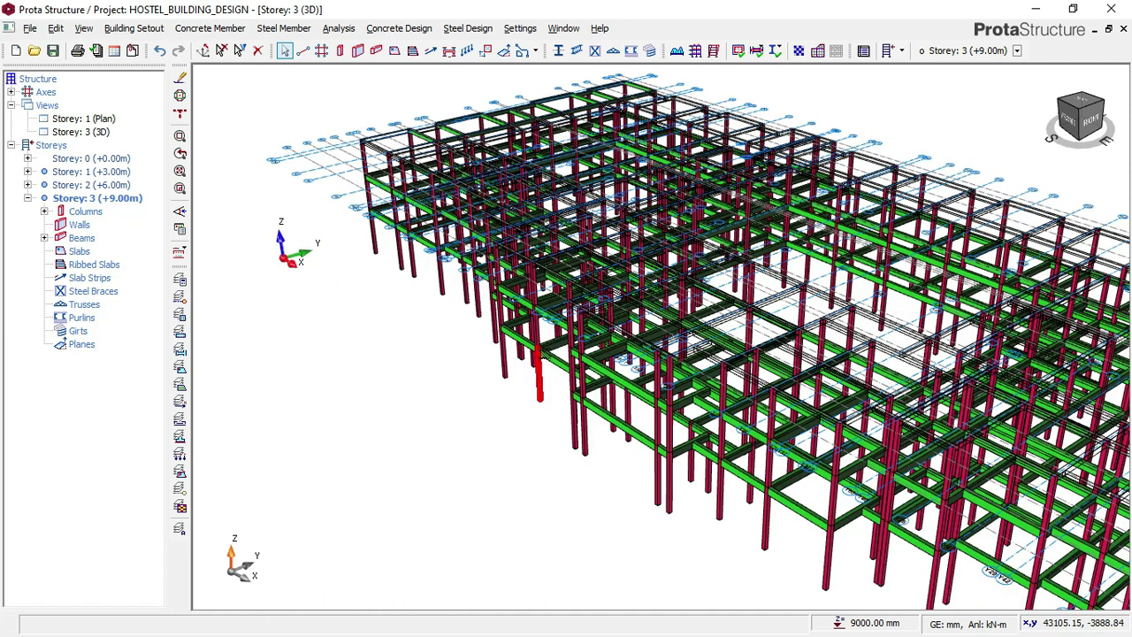
pyautogui.moveTo(538, 346)
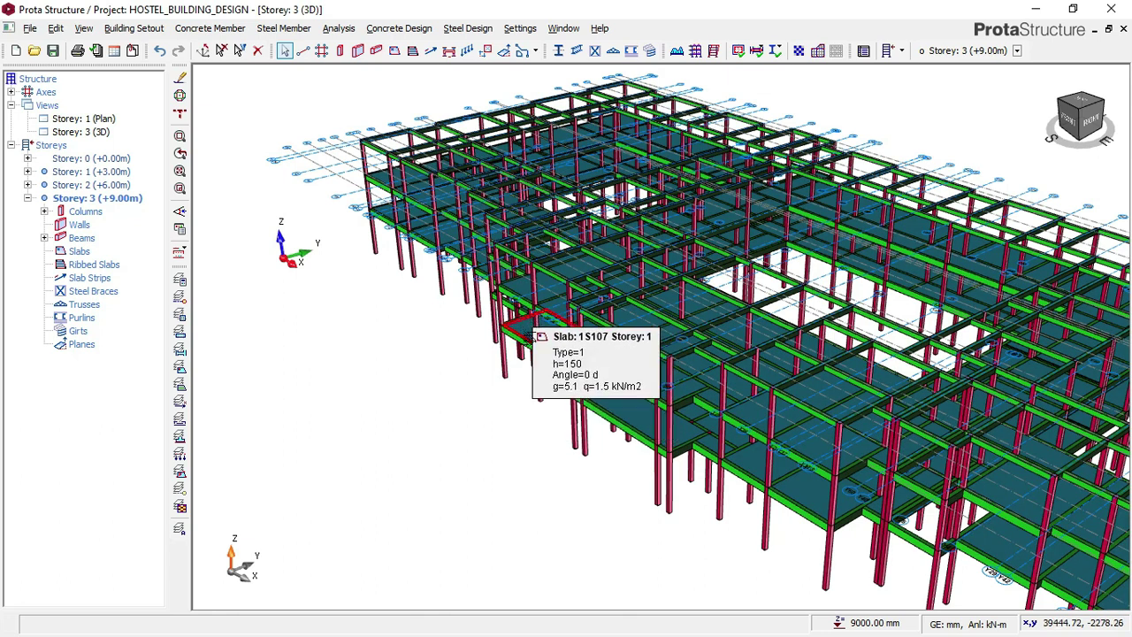
pyautogui.moveTo(397, 190)
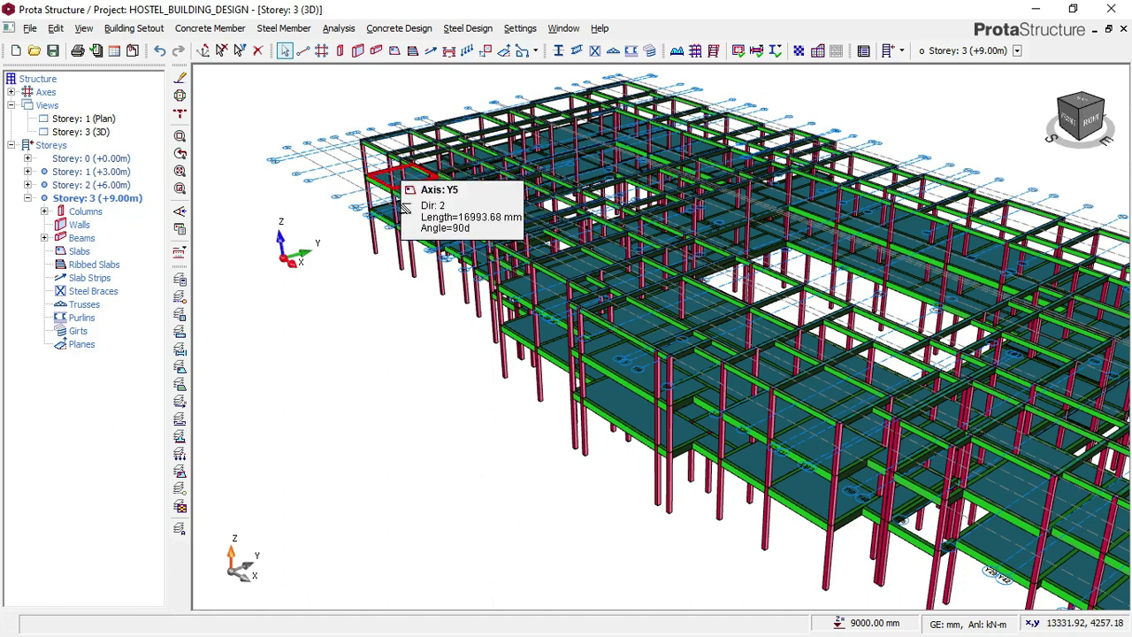
pyautogui.moveTo(405, 209)
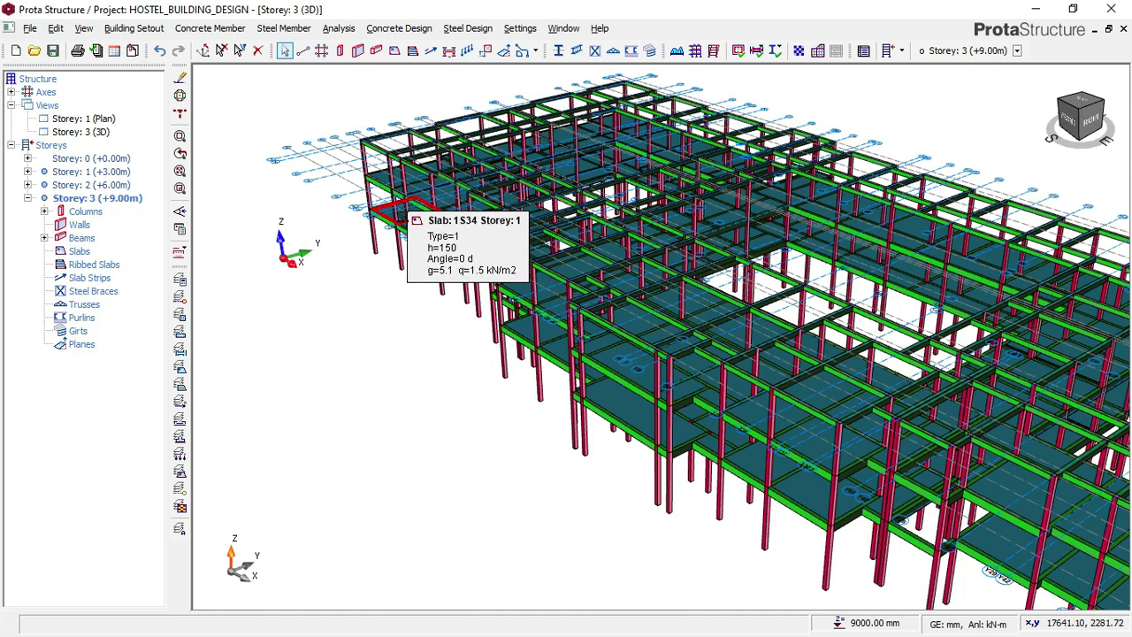